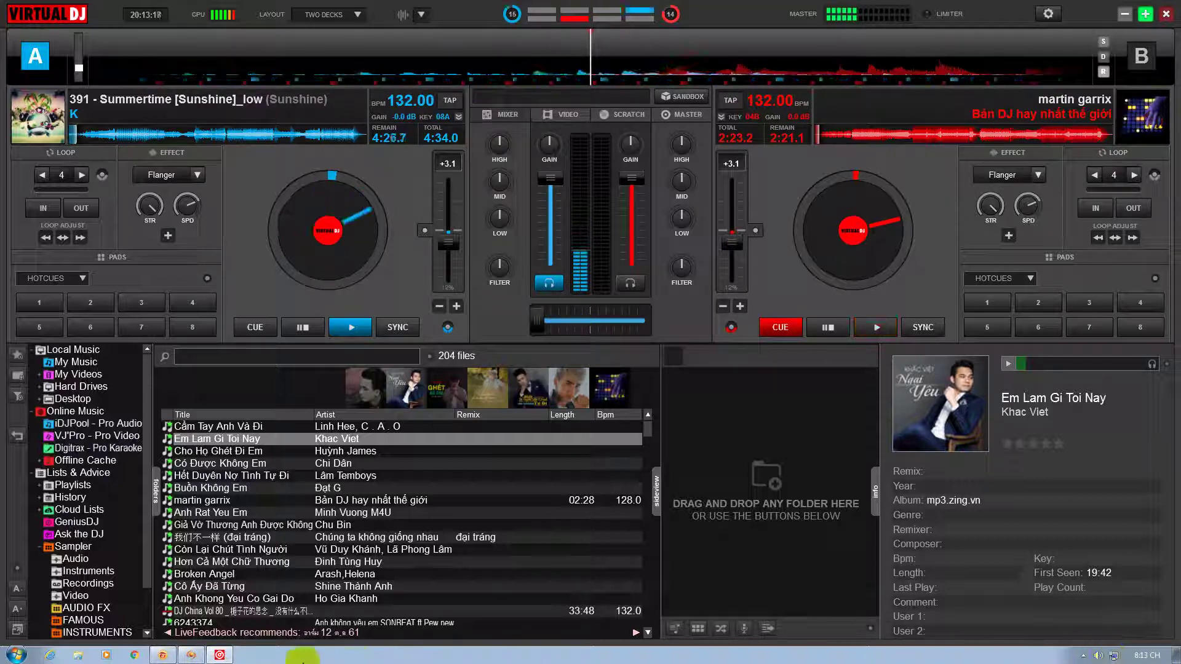
Move the FSCapture application from the inner FSCapture76 folder to the desktop, then close the folder window
click(1123, 16)
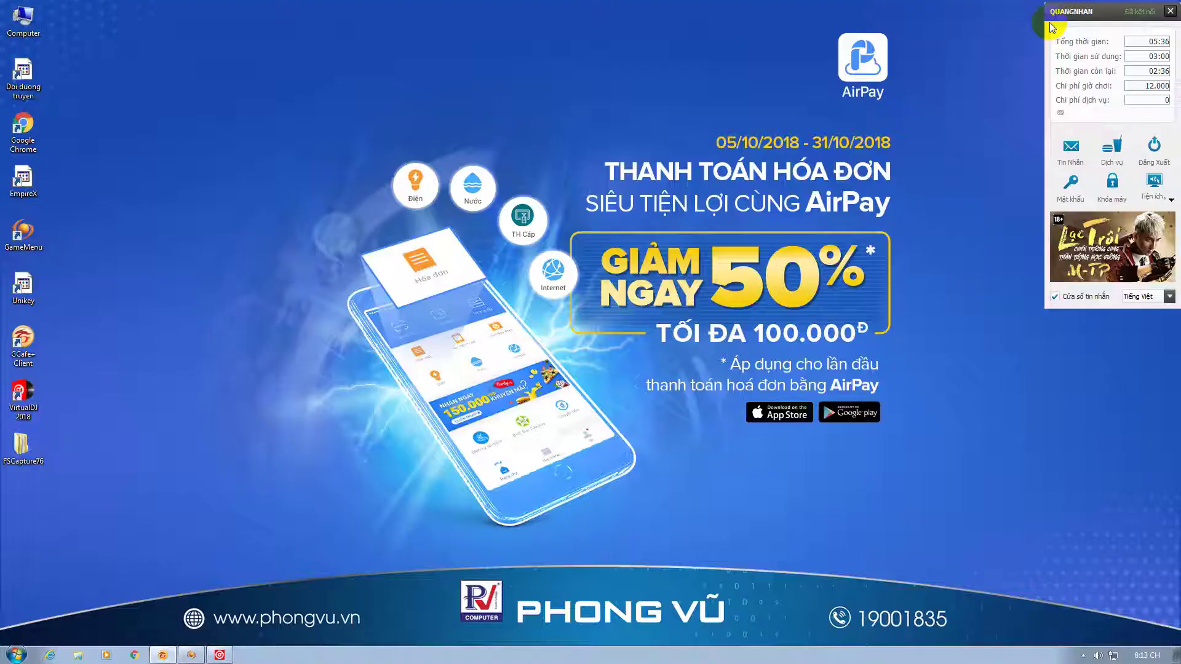
double_click(25, 461)
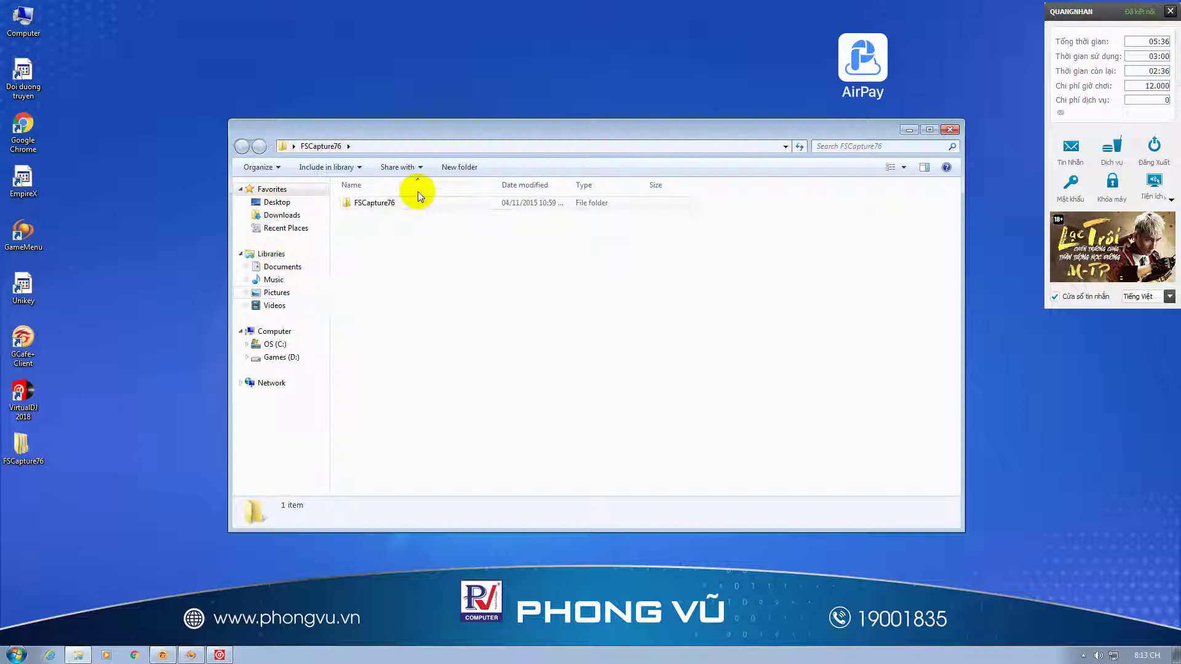
click(371, 217)
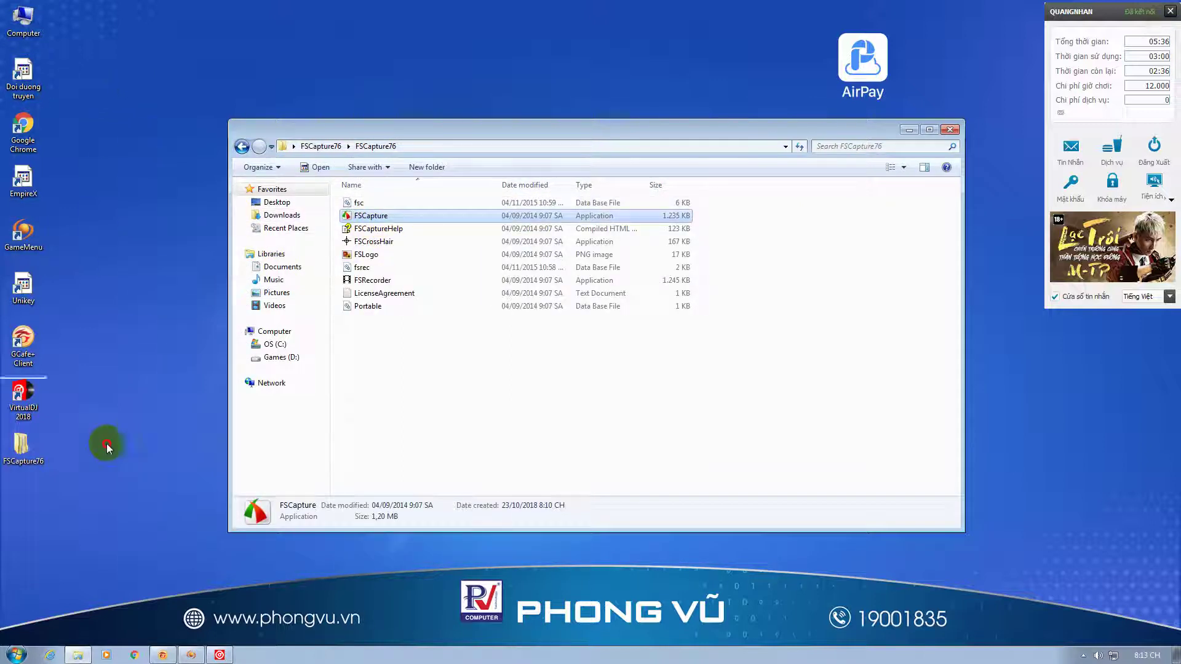
drag(31, 557, 27, 548)
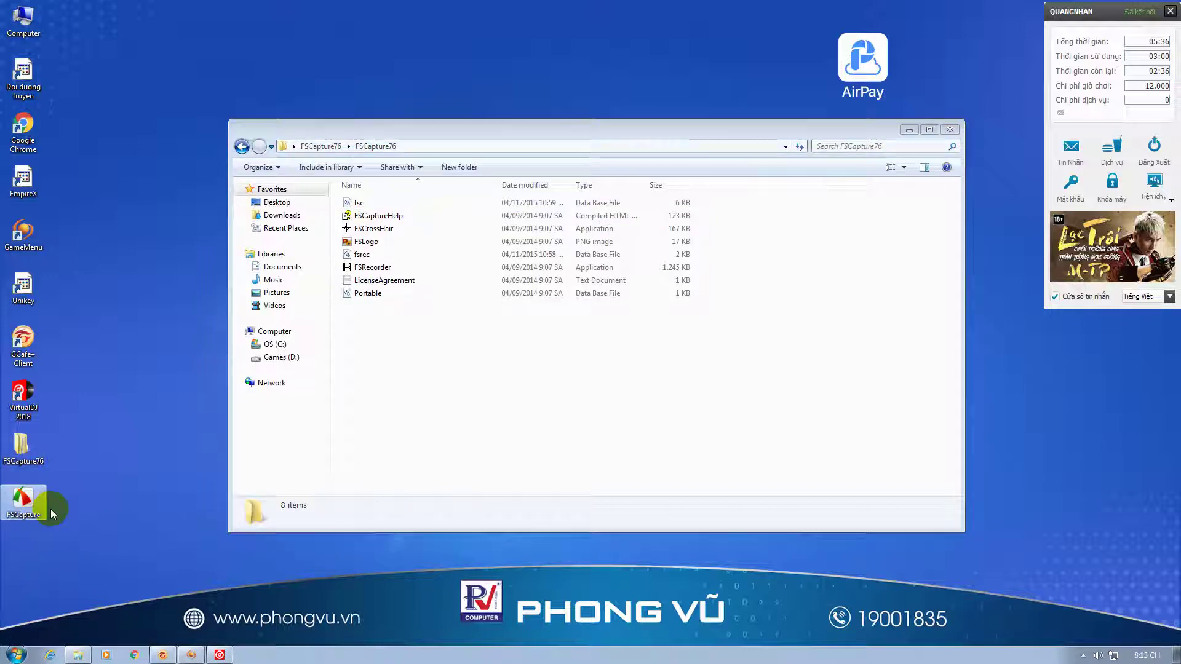
click(950, 131)
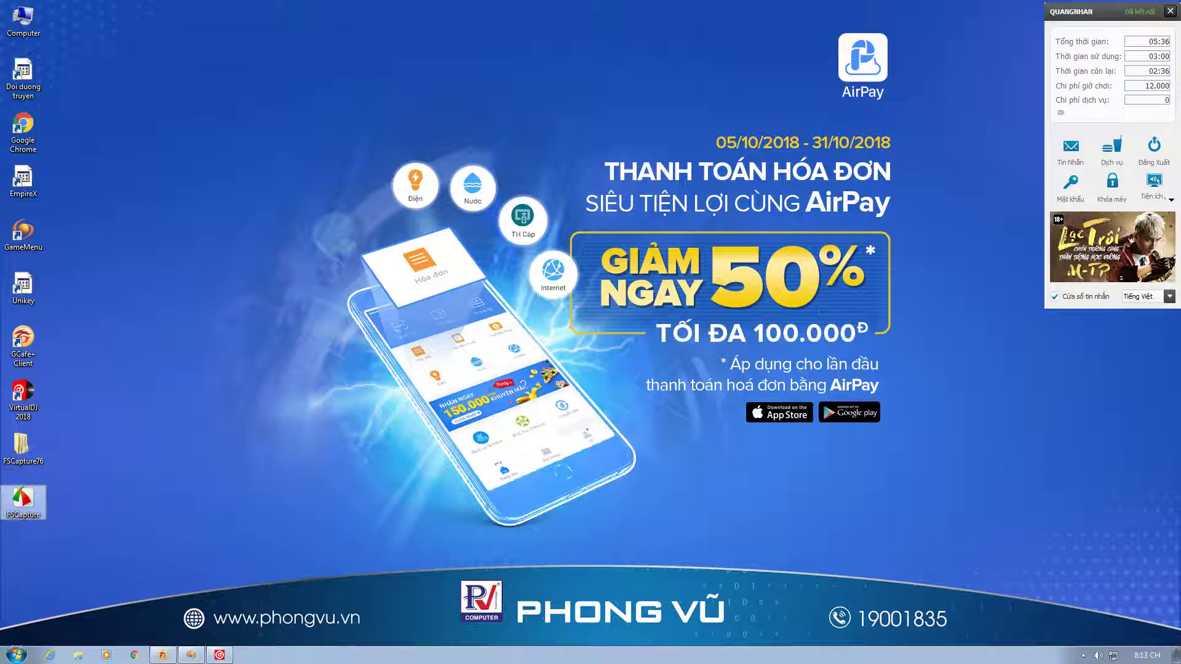
Switch back to VirtualDJ and show the empty sidelist in the side view
click(219, 655)
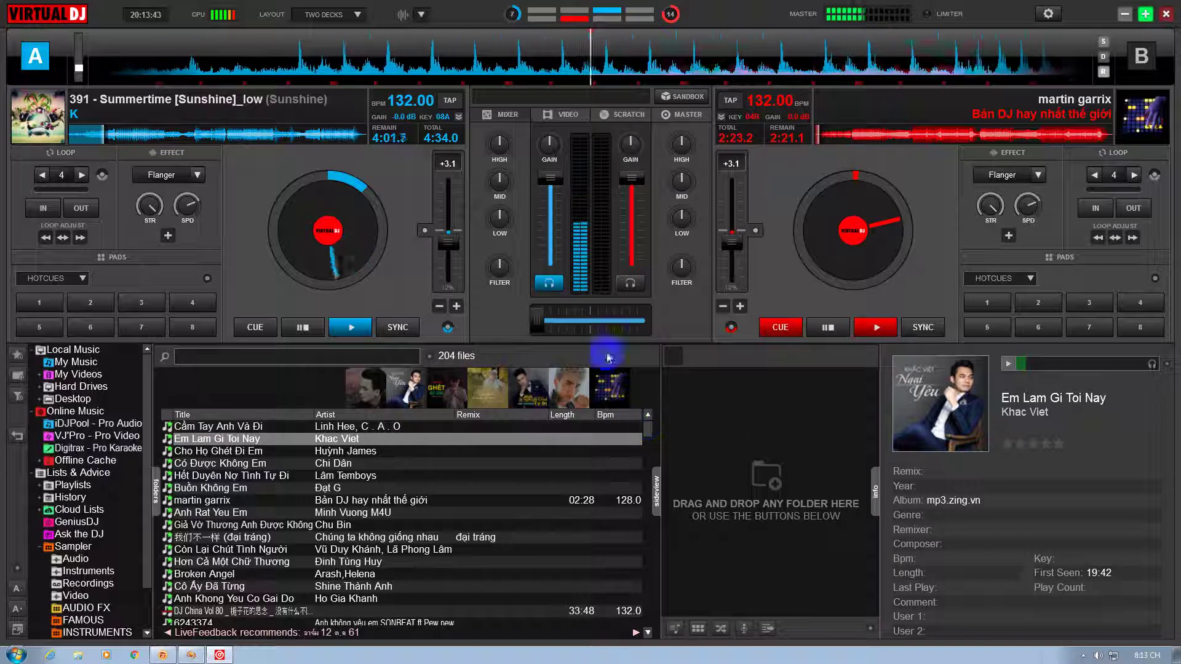
click(732, 436)
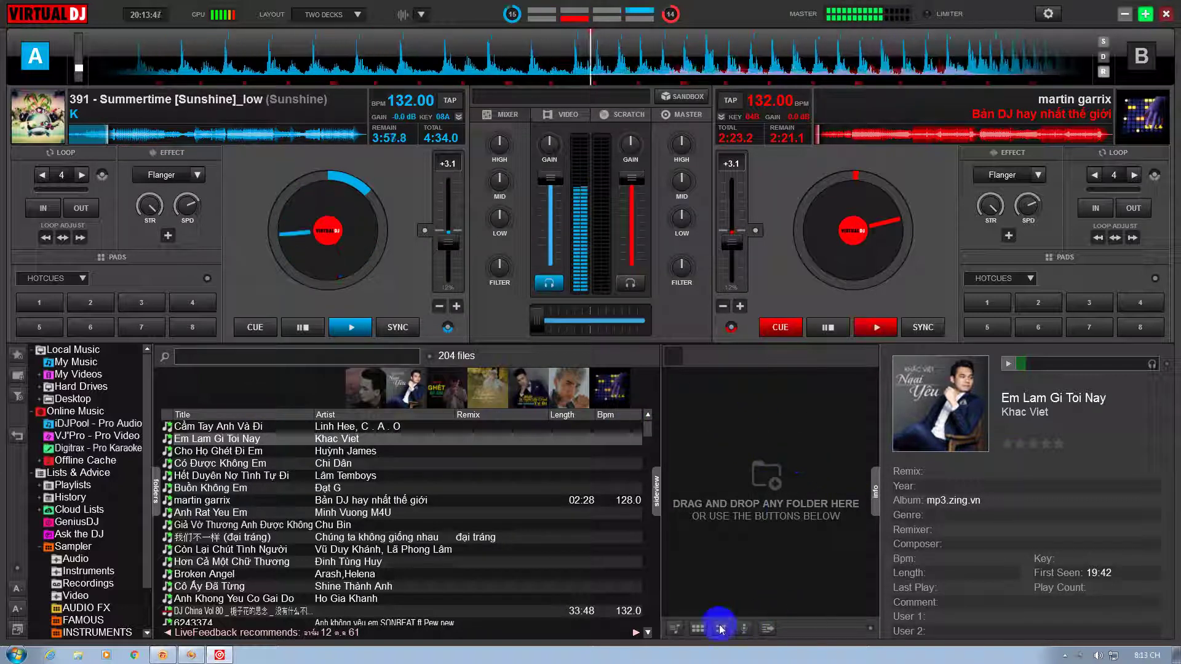
click(674, 629)
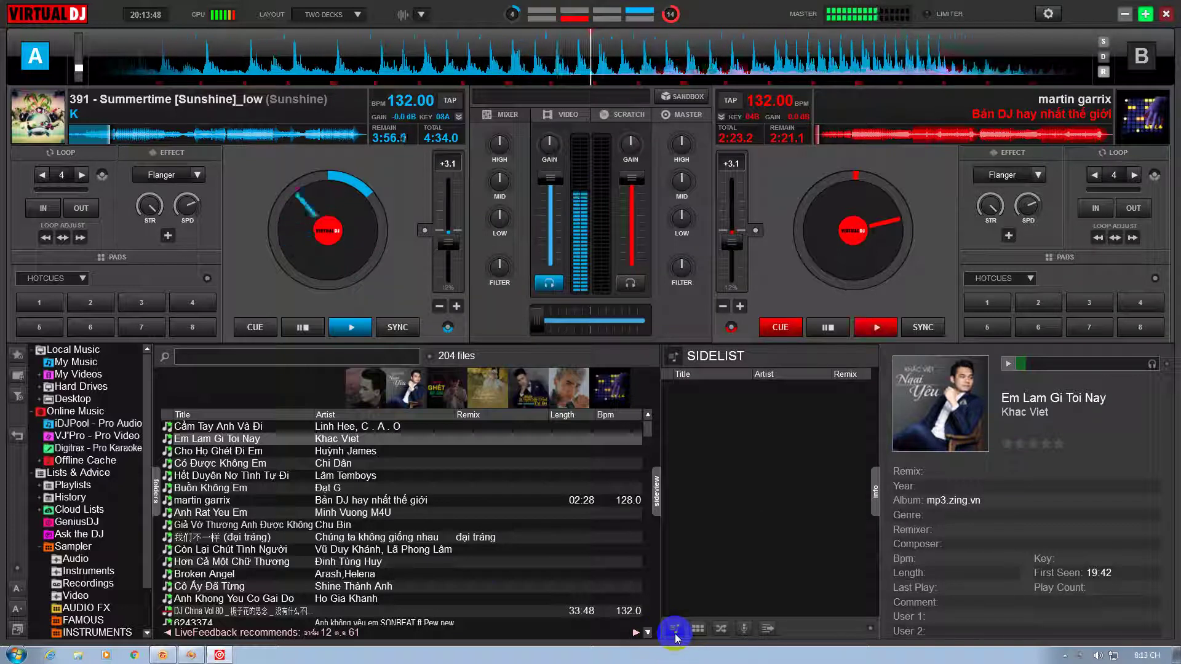
click(800, 436)
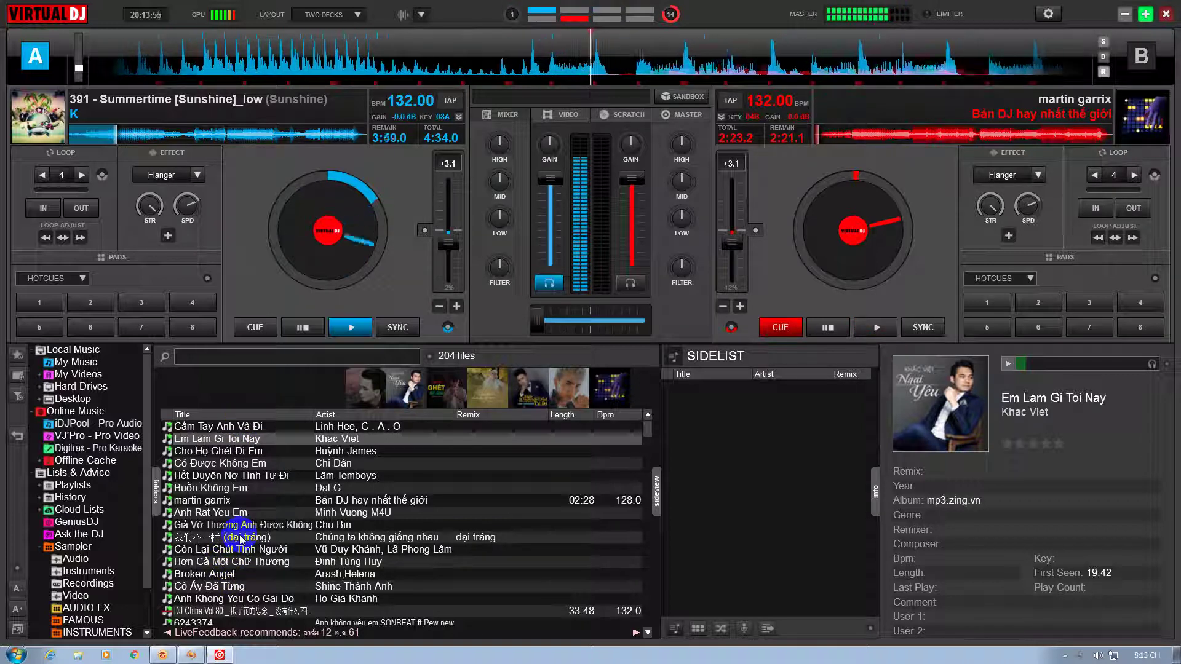
Add the music video "Alan Walker - Faded (Remix) Shuffle Dance" from the track list to the sidelist
scroll(239, 534, down, 1)
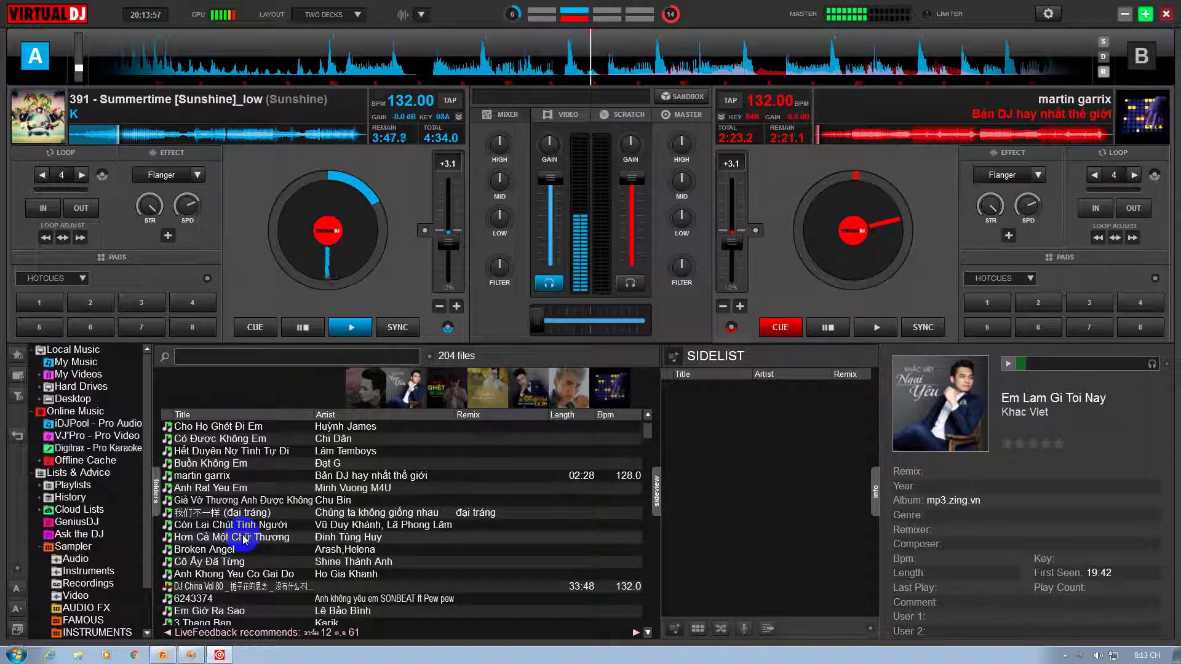
scroll(243, 539, down, 3)
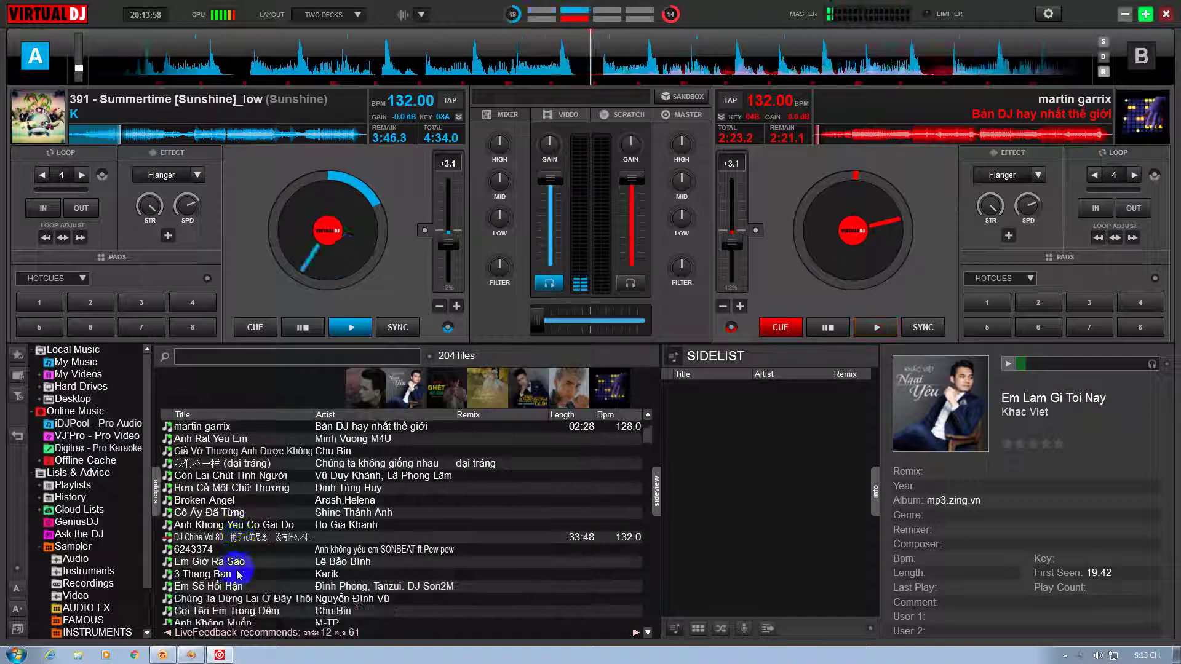
scroll(238, 576, down, 2)
scroll(238, 575, down, 1)
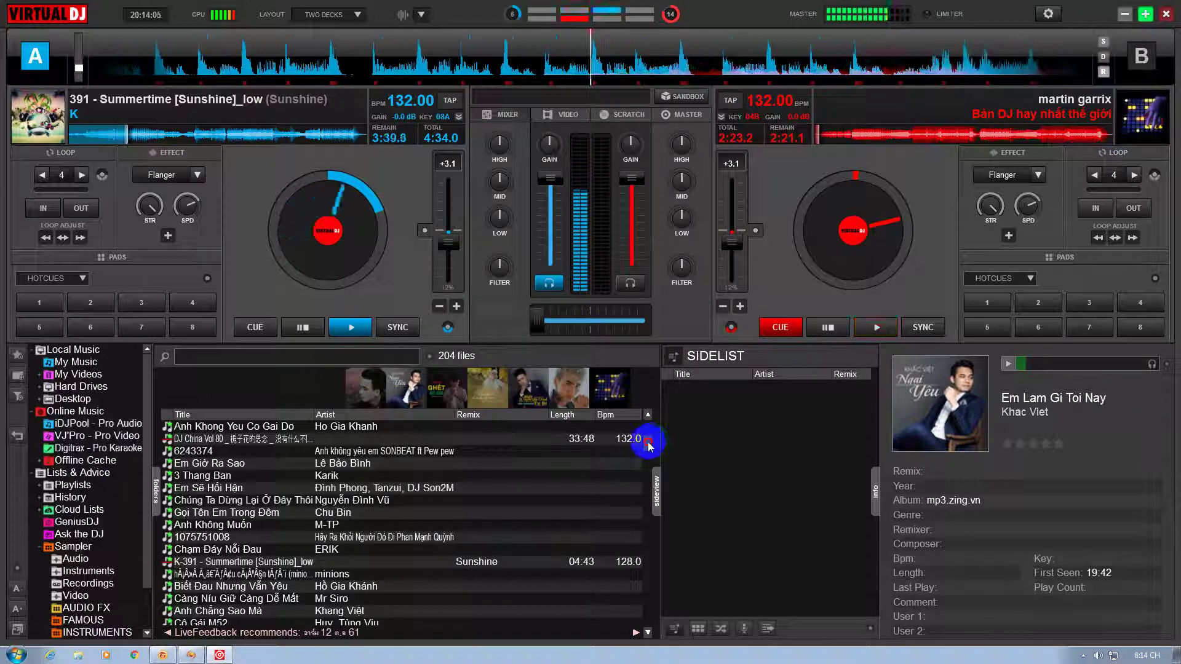
drag(649, 444, 644, 458)
click(259, 496)
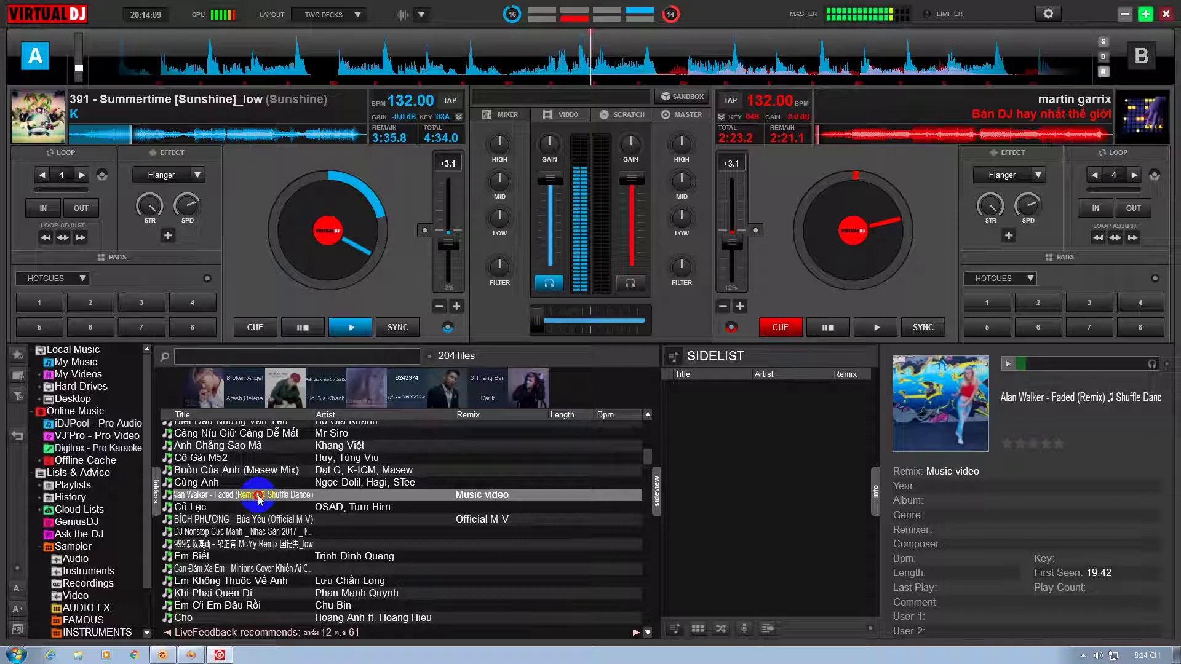
drag(258, 497, 769, 474)
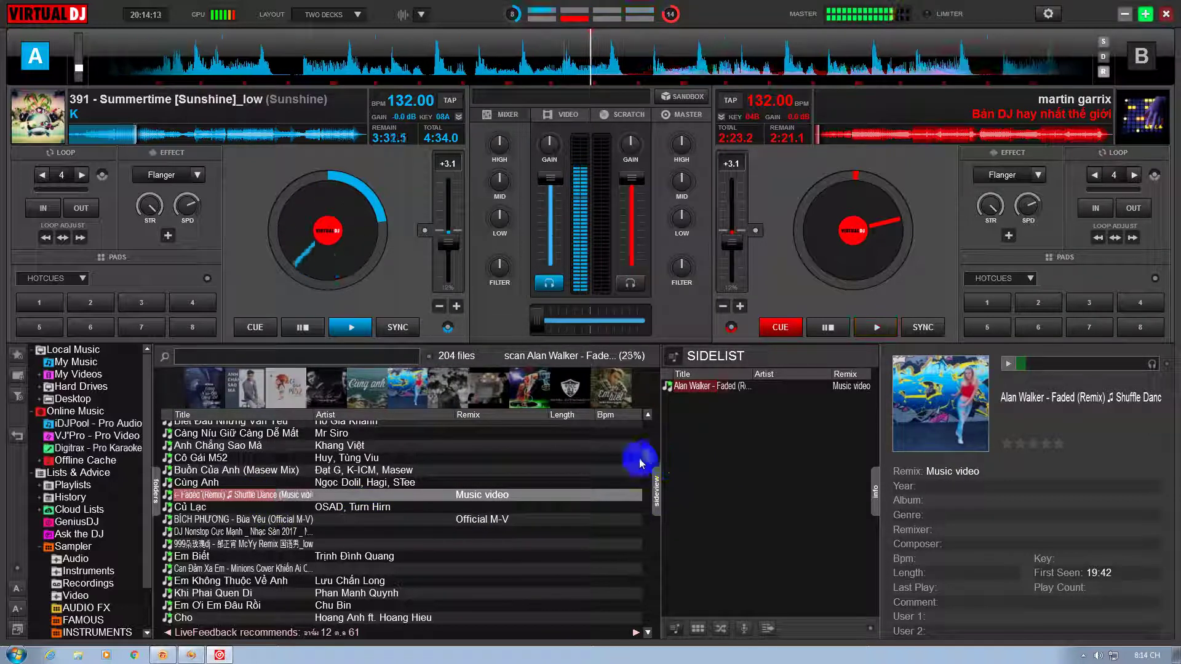
Widen the side view slightly and add "Groove Coverage - Moonlight Shadow" to the sidelist
drag(653, 456, 650, 461)
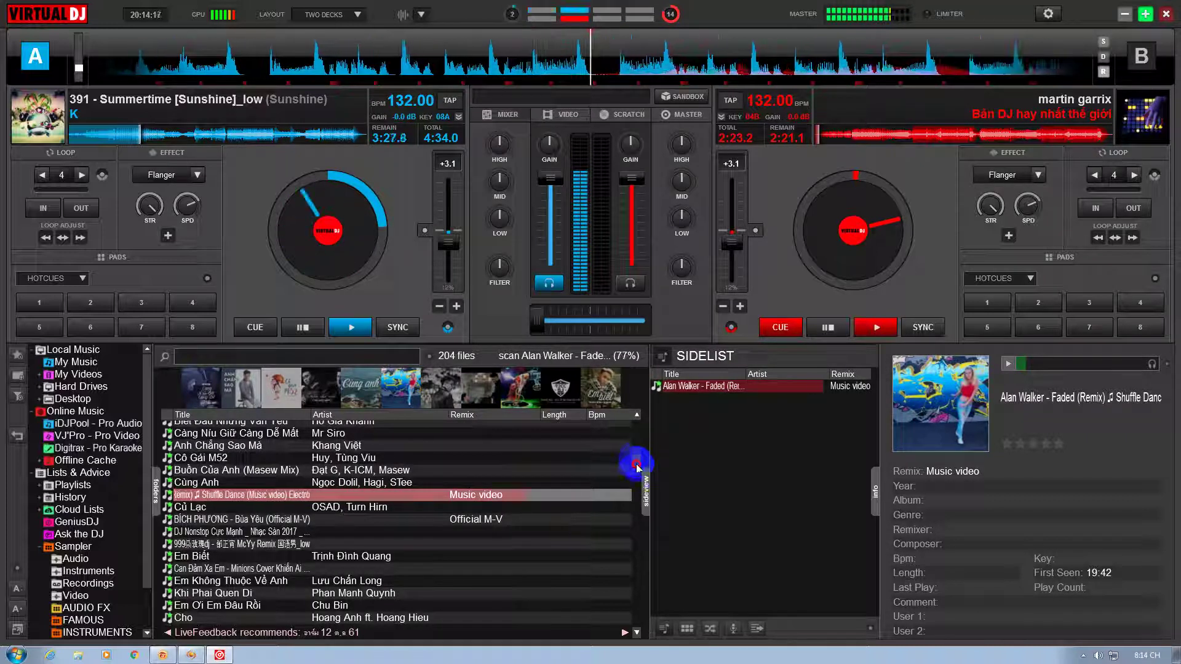
scroll(638, 468, down, 5)
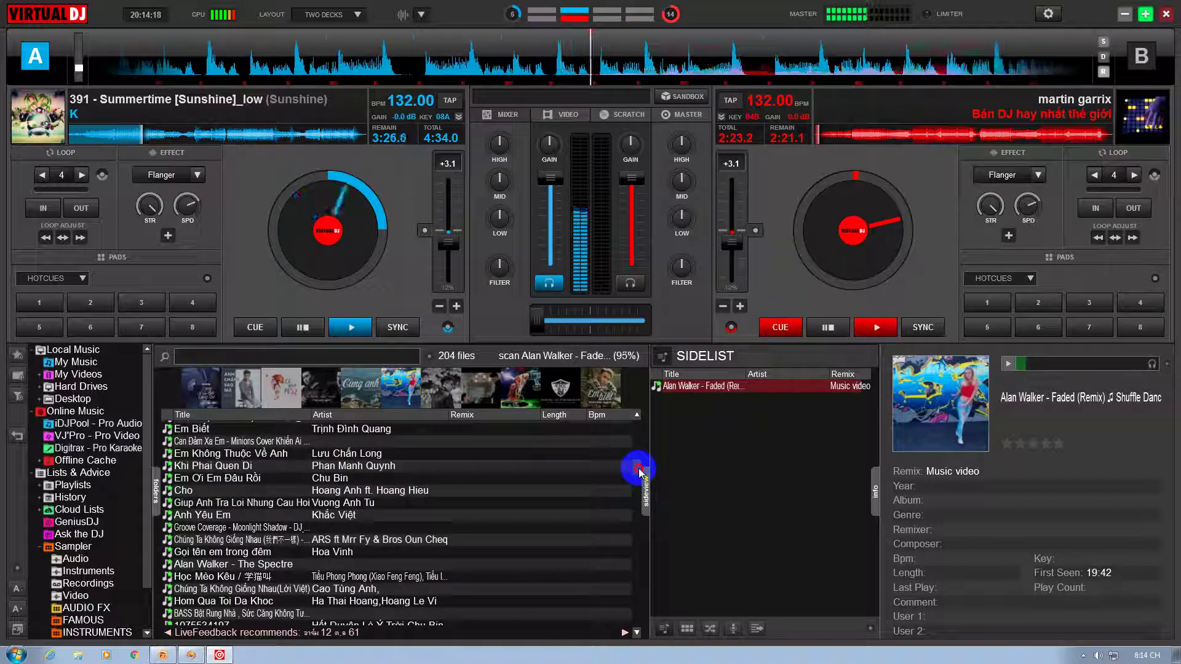
click(249, 536)
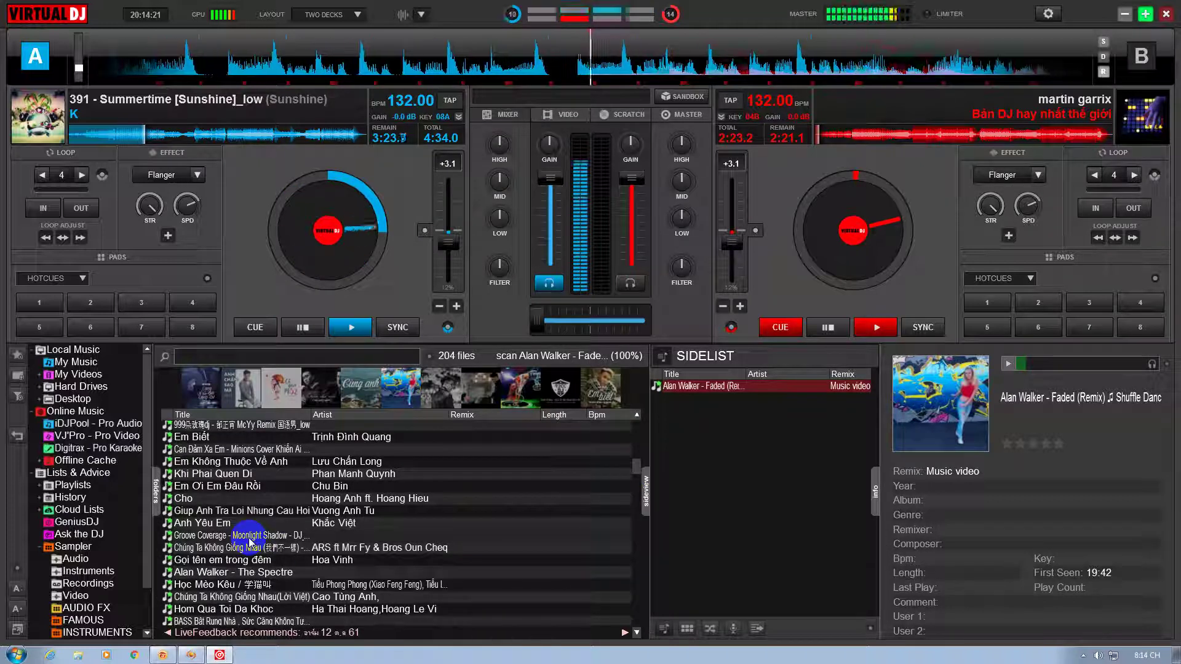
drag(249, 536, 672, 493)
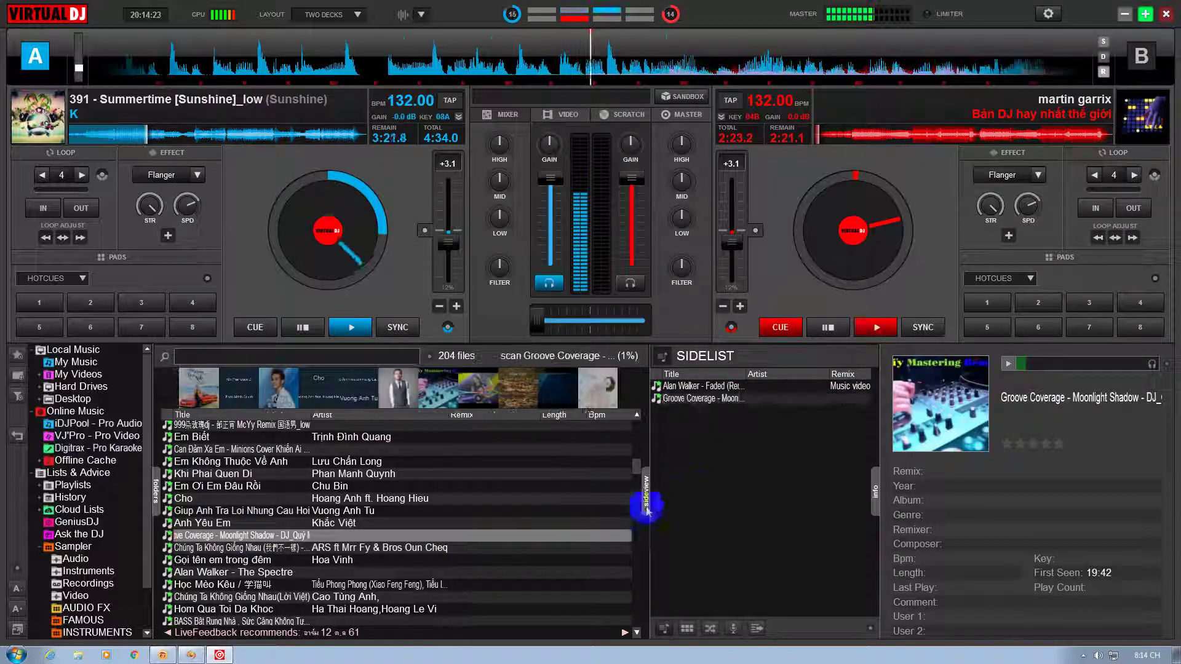
Add the track "Học Mèo Kêu" from further down the track list to the sidelist
scroll(637, 470, down, 4)
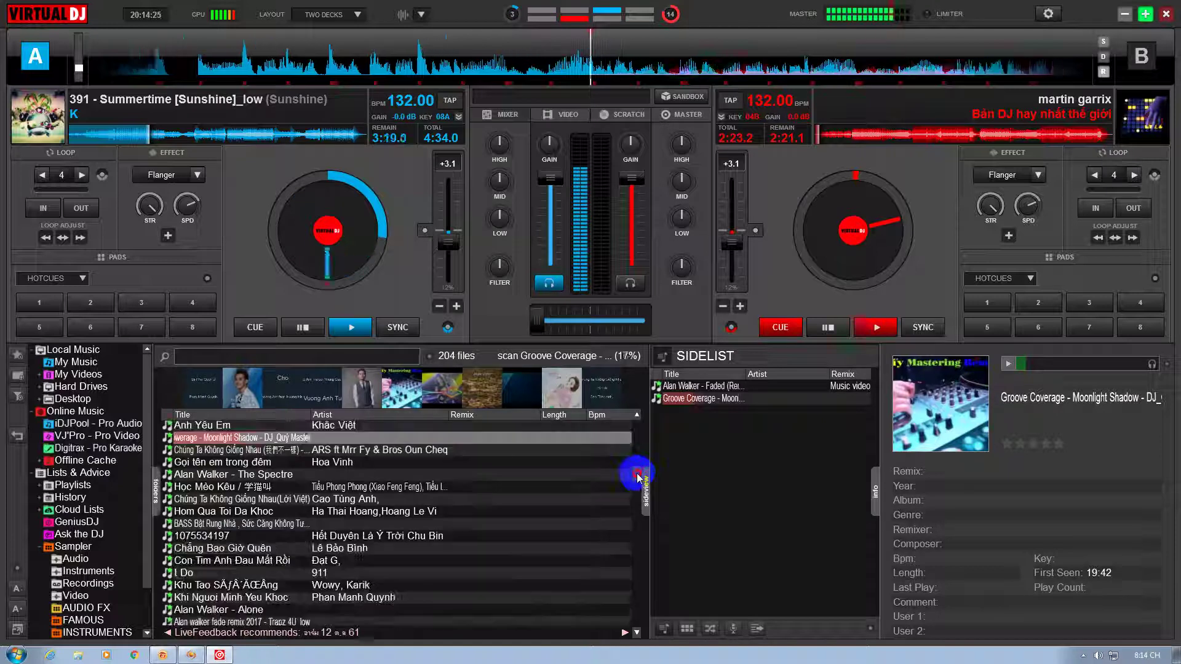
click(226, 491)
drag(226, 490, 713, 467)
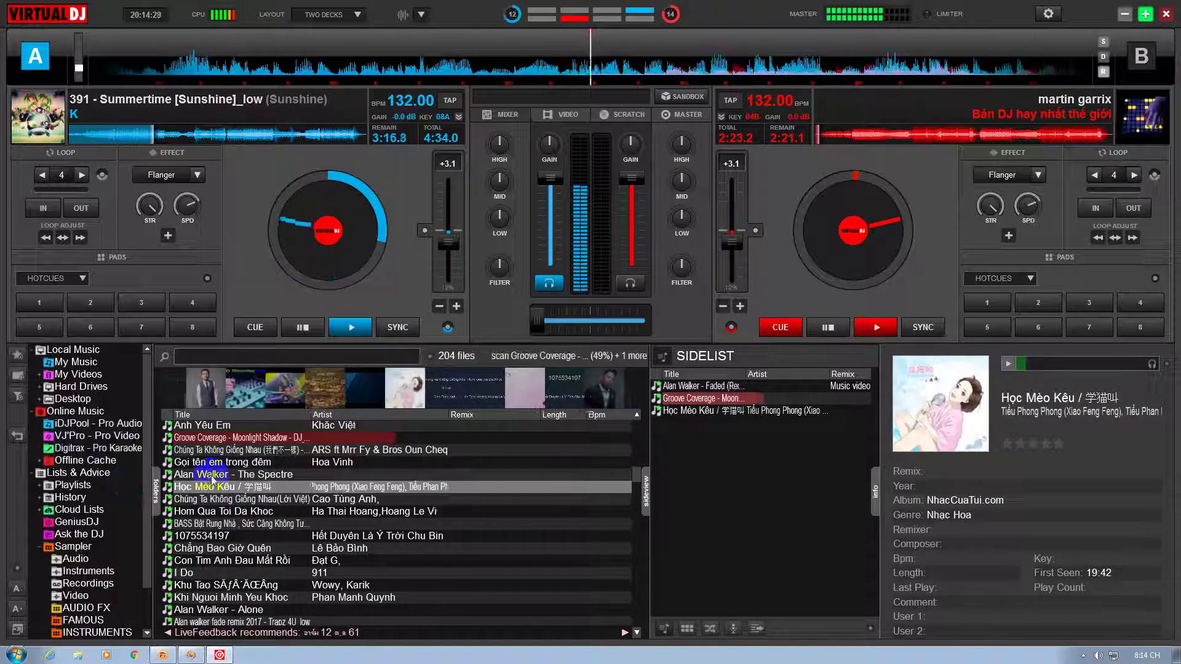
Search the tracks for "the" and add "Alan Walker - The Spectre (LUM!X Remix)" to the sidelist
click(580, 475)
drag(581, 474, 326, 361)
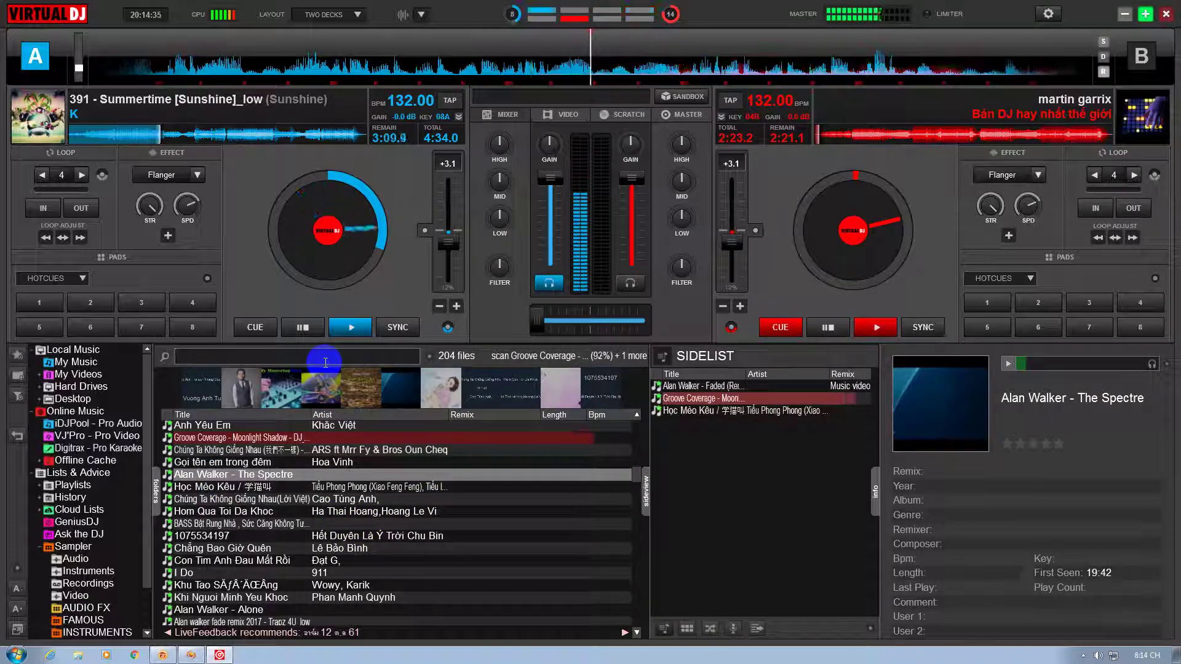
text(the)
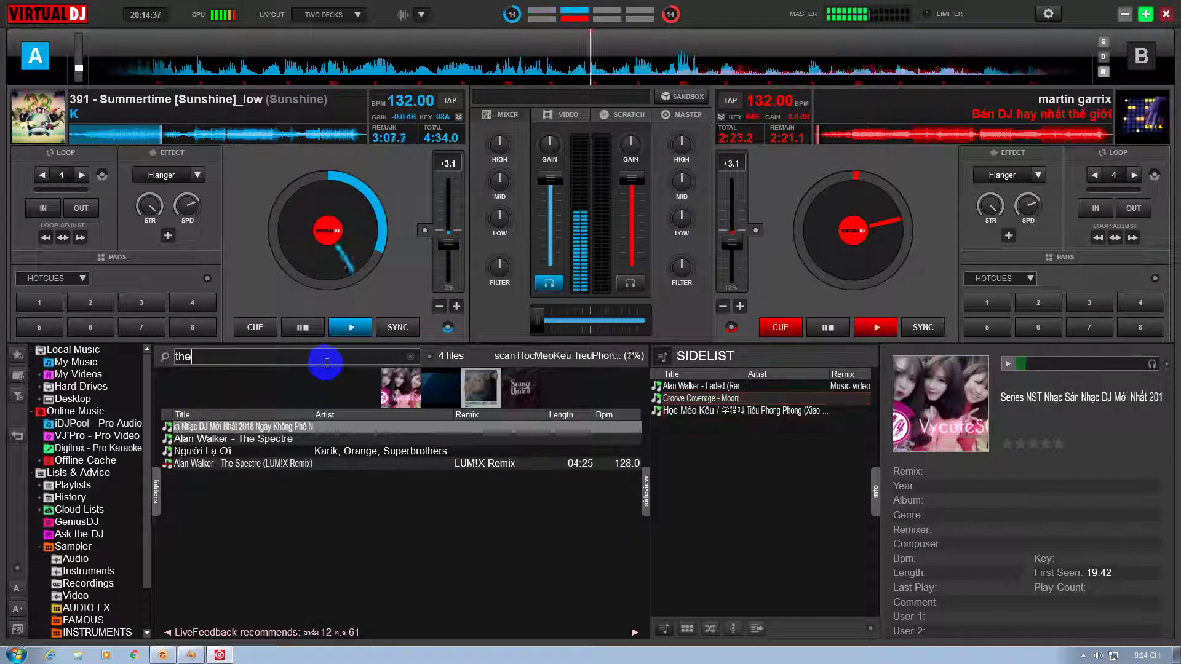
click(249, 463)
drag(481, 499, 741, 501)
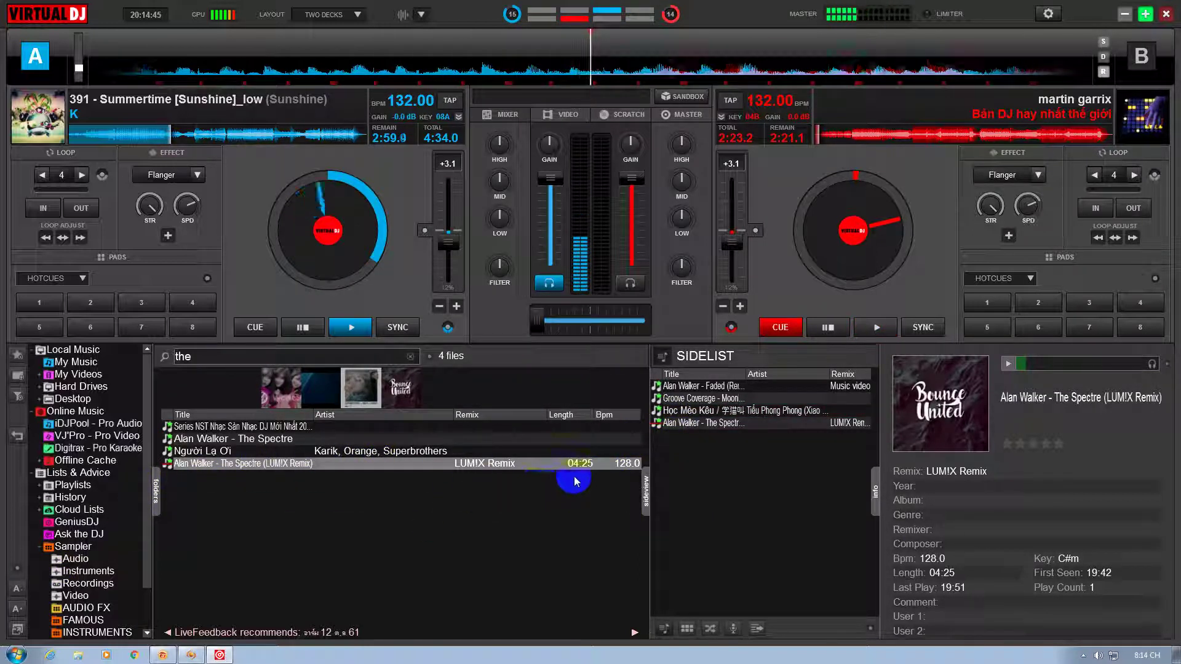
Clear the track search, add "Alan Walker - Alone" to the sidelist, and select the sidelist's first track
click(415, 358)
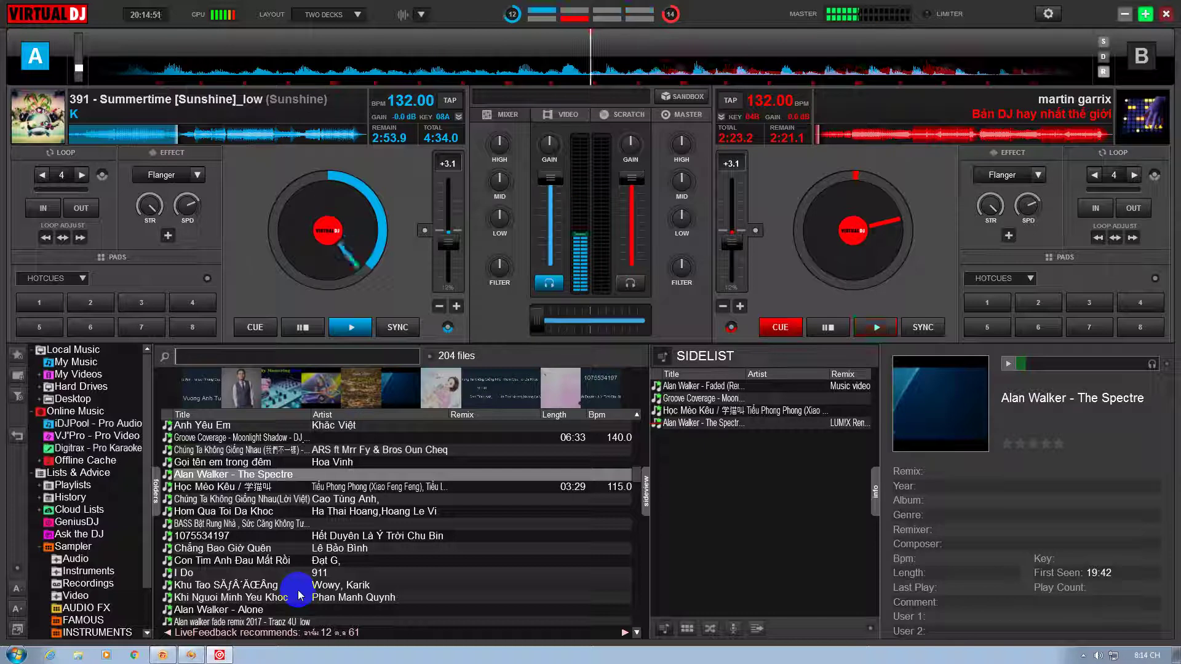
drag(276, 614, 662, 501)
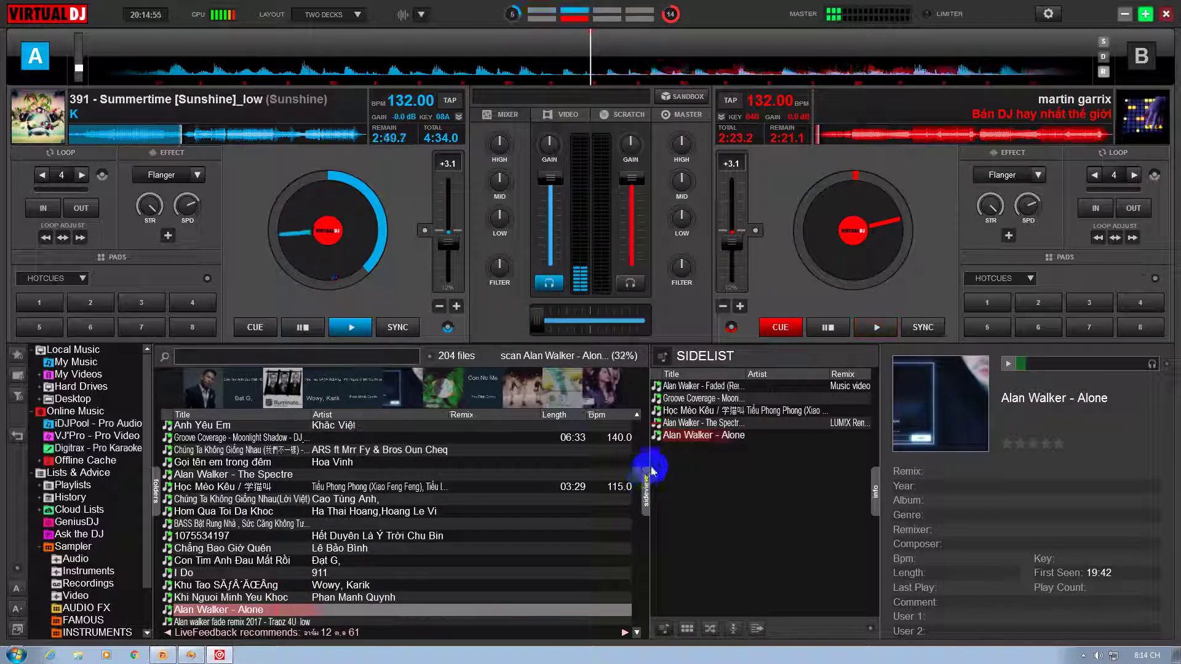
click(689, 385)
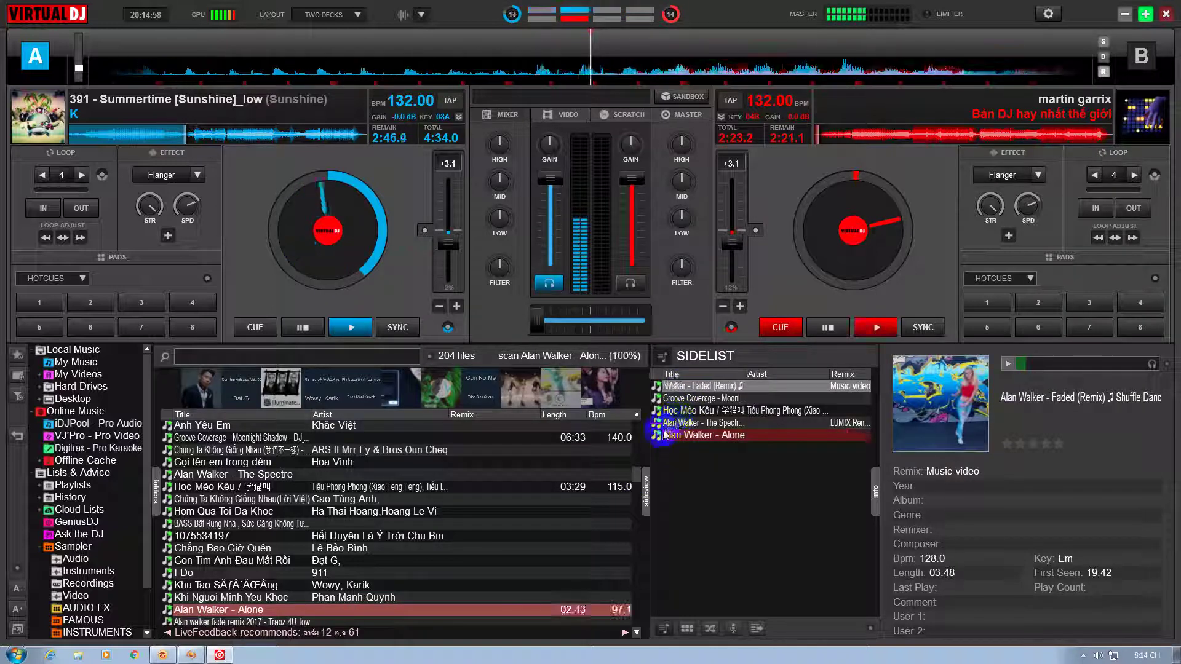
Add "Lost Frequencies feat. Janieck Devy - Reality" and "Matteo - Panama (Official Video HD)" to the sidelist
scroll(422, 550, down, 2)
scroll(422, 550, down, 4)
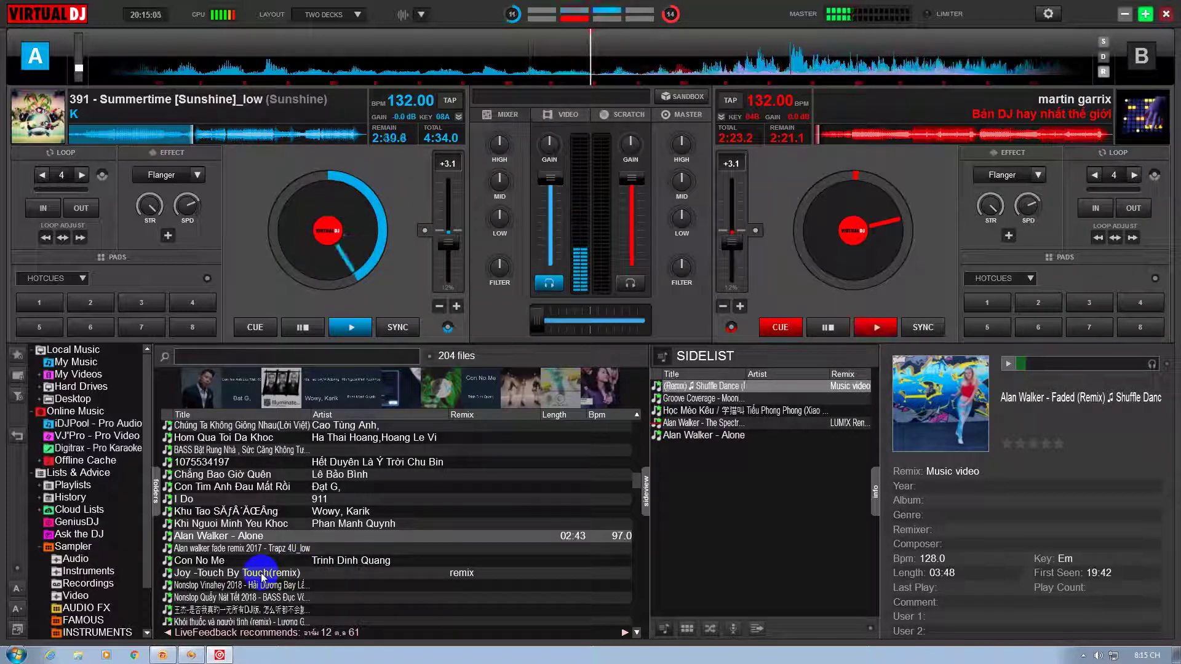
scroll(262, 577, down, 10)
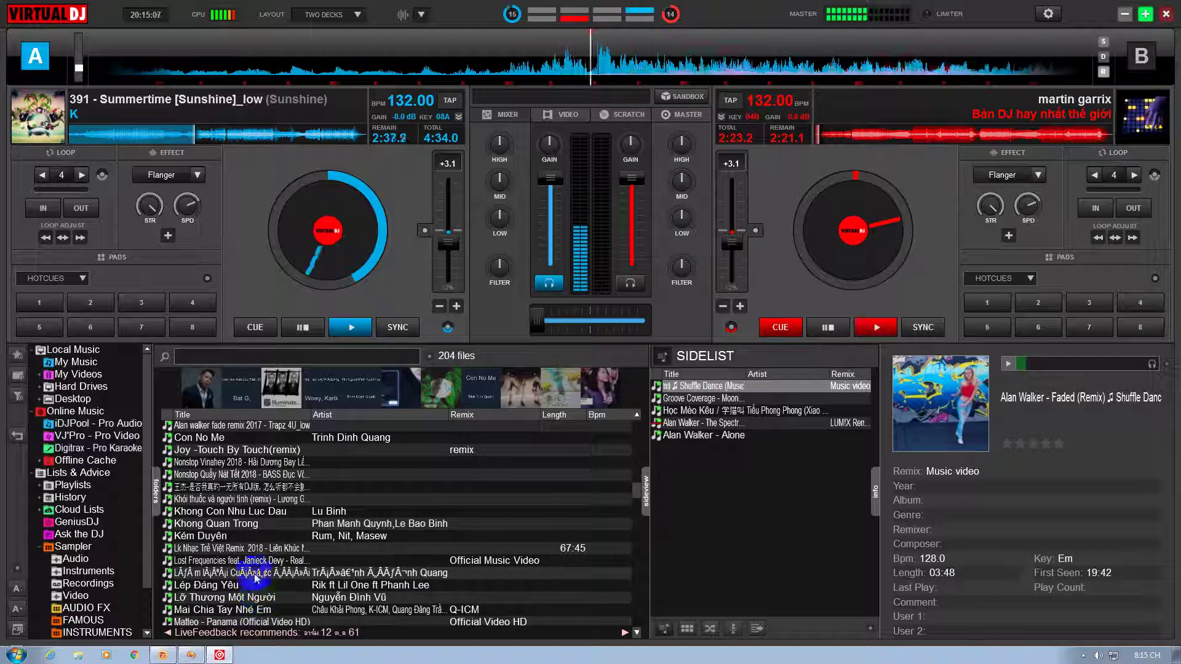
drag(255, 565, 658, 522)
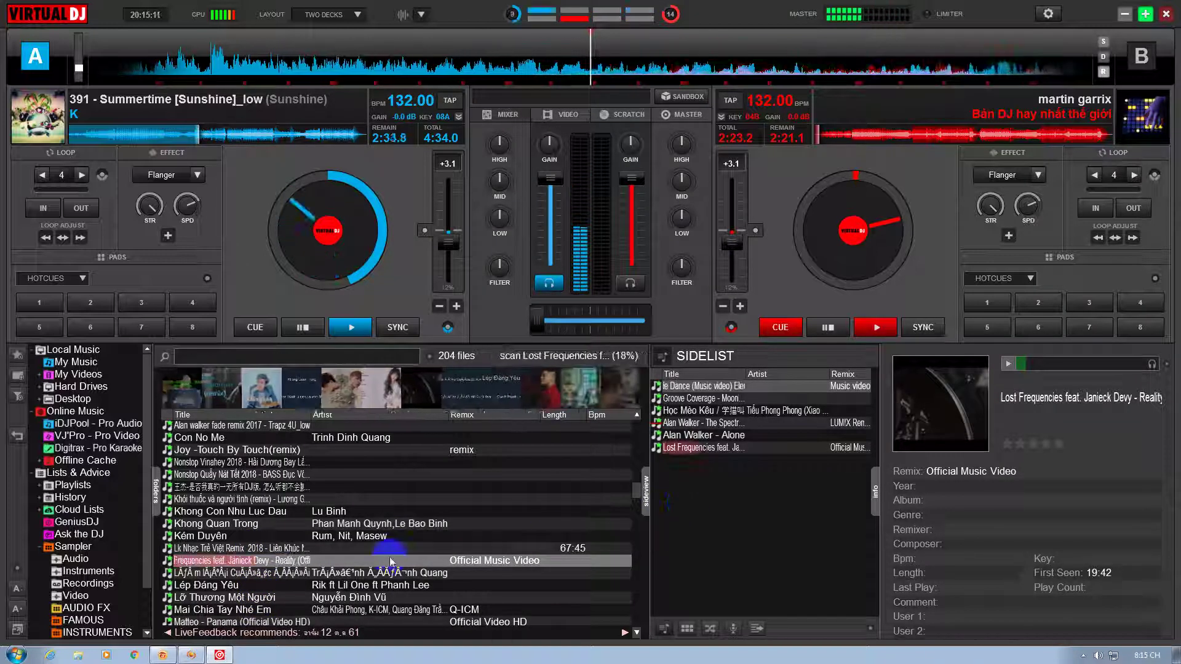
scroll(400, 564, down, 3)
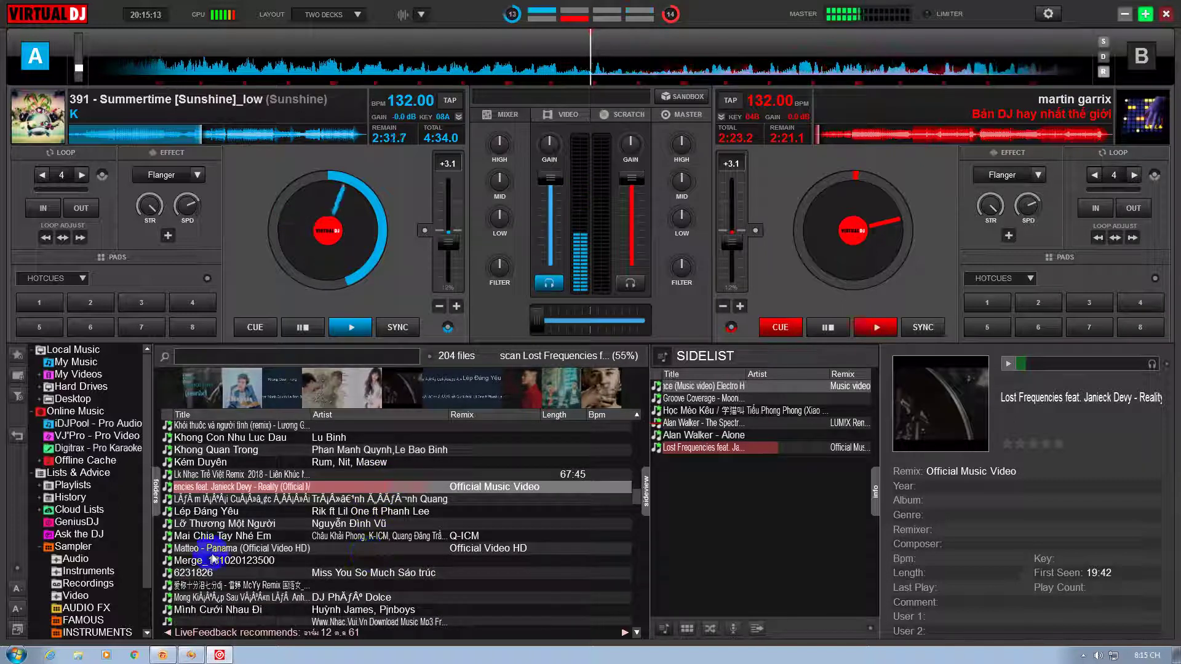
drag(212, 549, 686, 458)
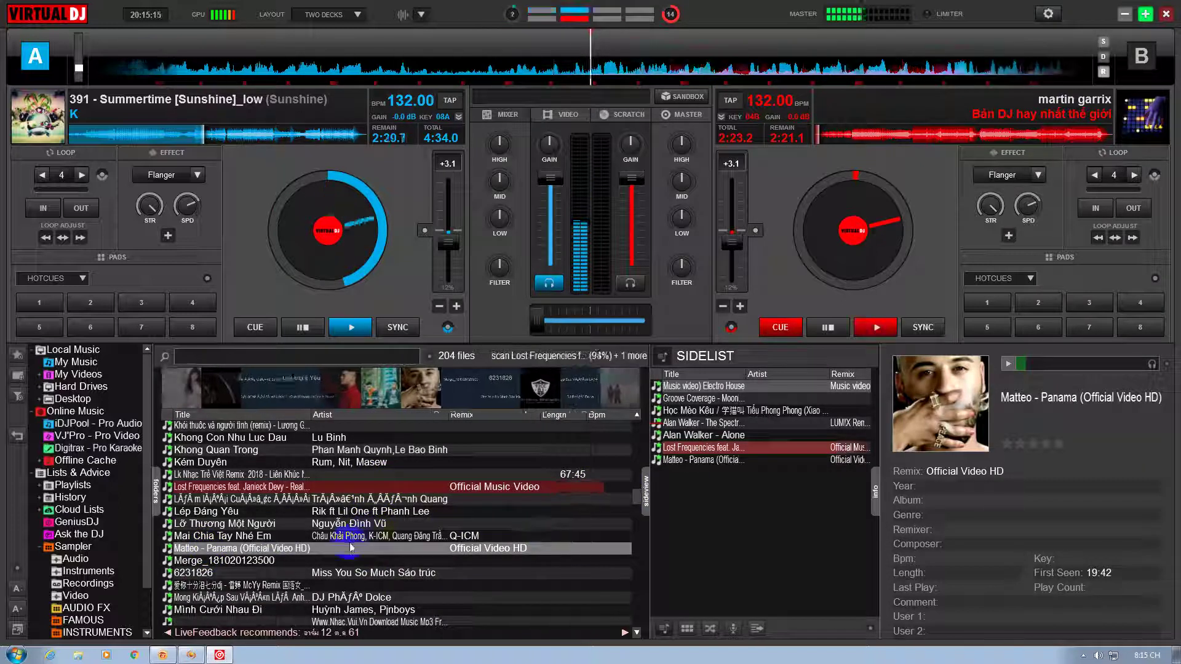
Widen the track list by shifting the divider between it and the sidelist
scroll(339, 557, down, 1)
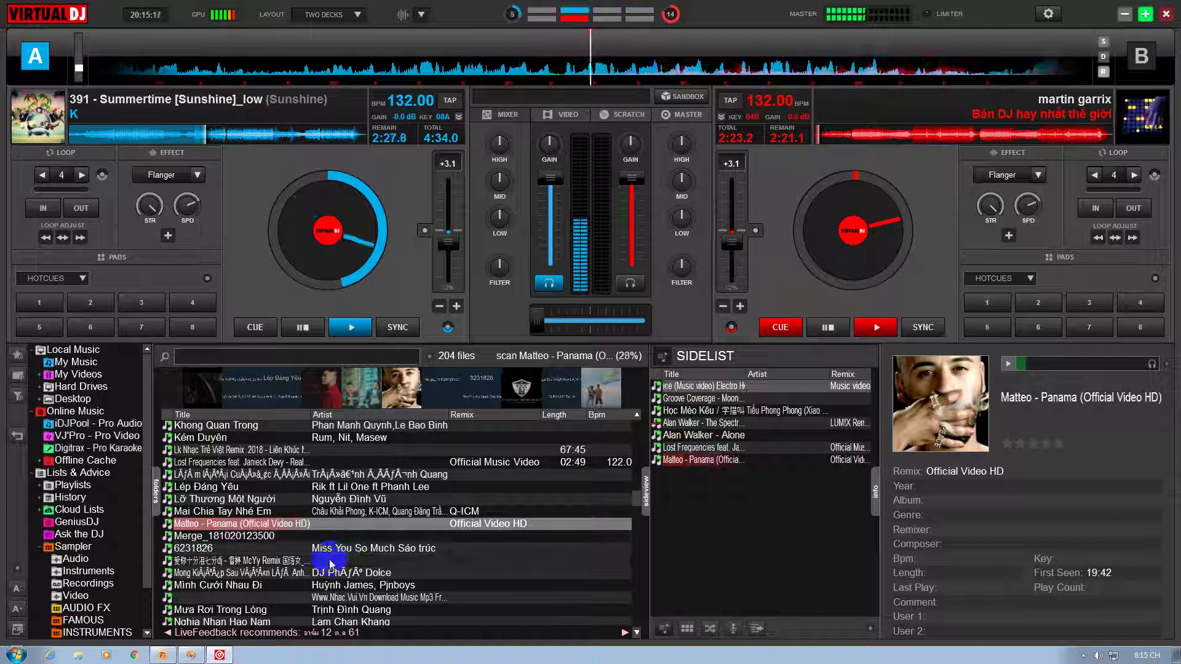
scroll(327, 567, down, 2)
scroll(323, 573, down, 7)
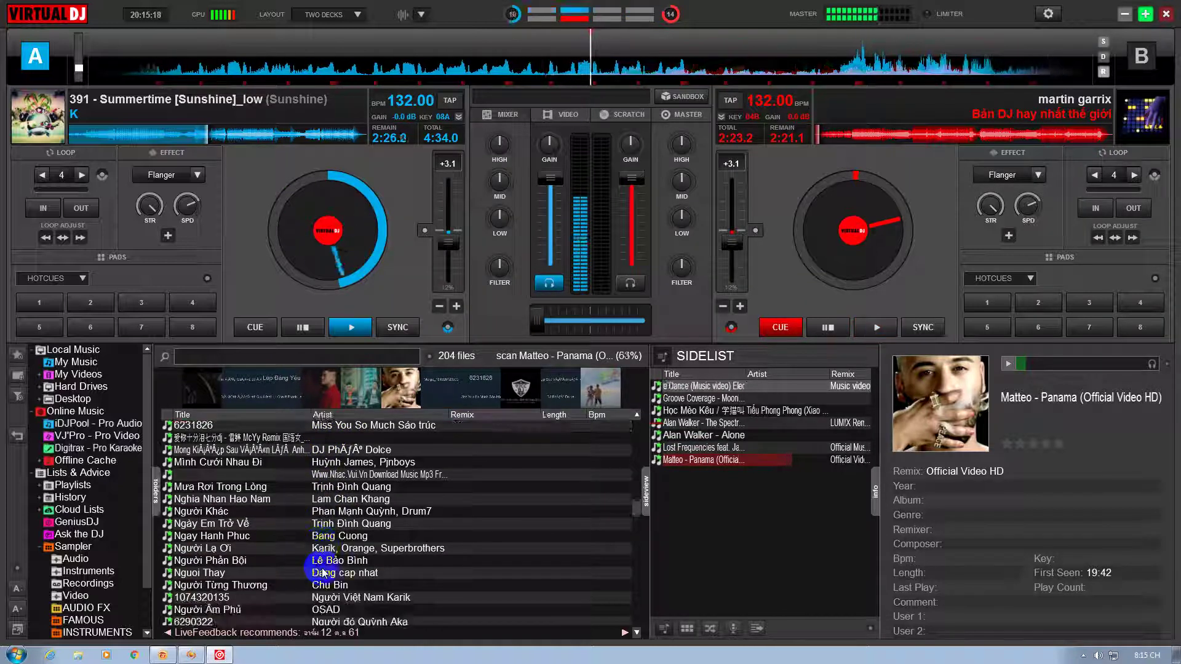
scroll(323, 573, down, 3)
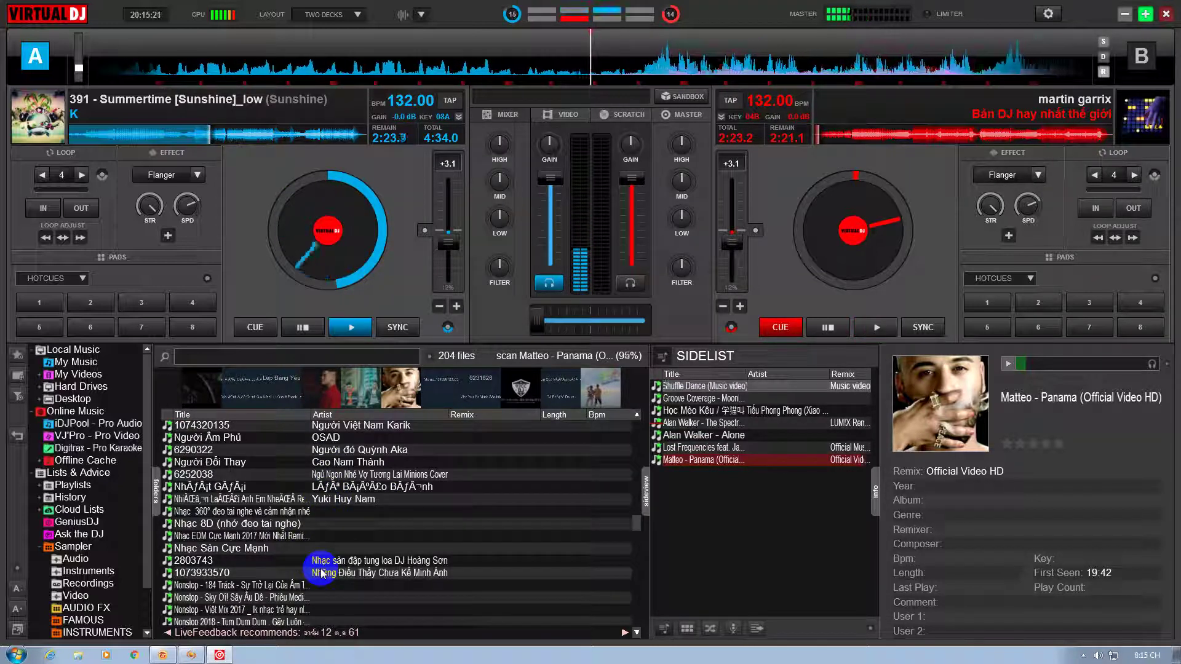
scroll(322, 573, down, 6)
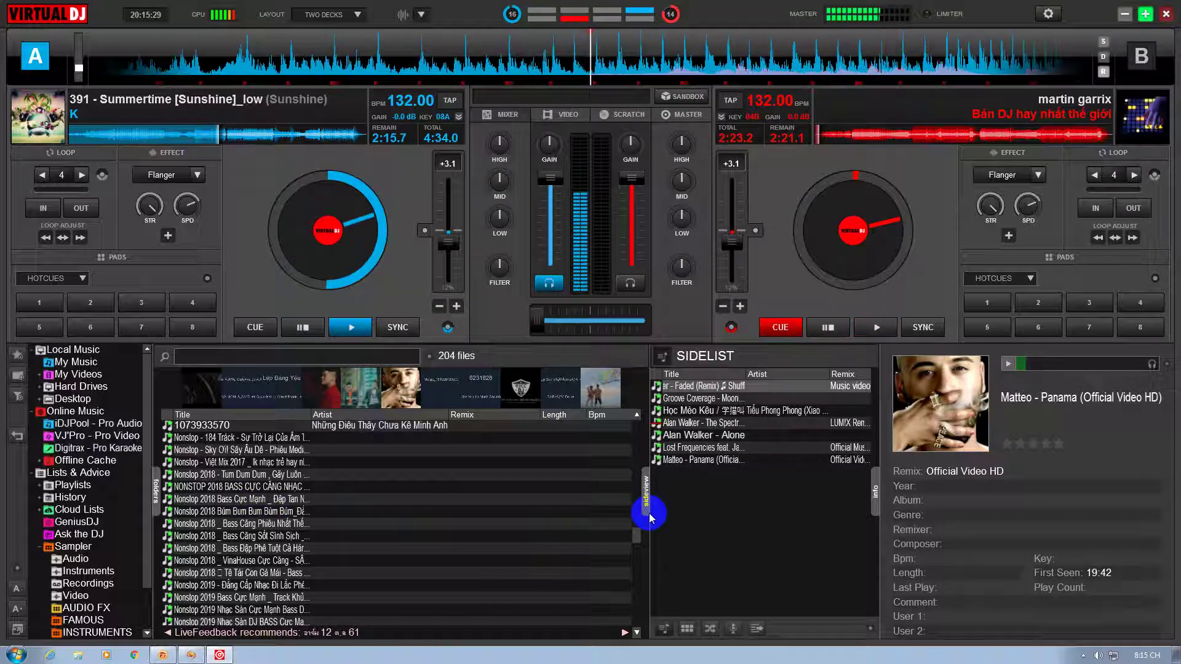
drag(649, 516, 346, 570)
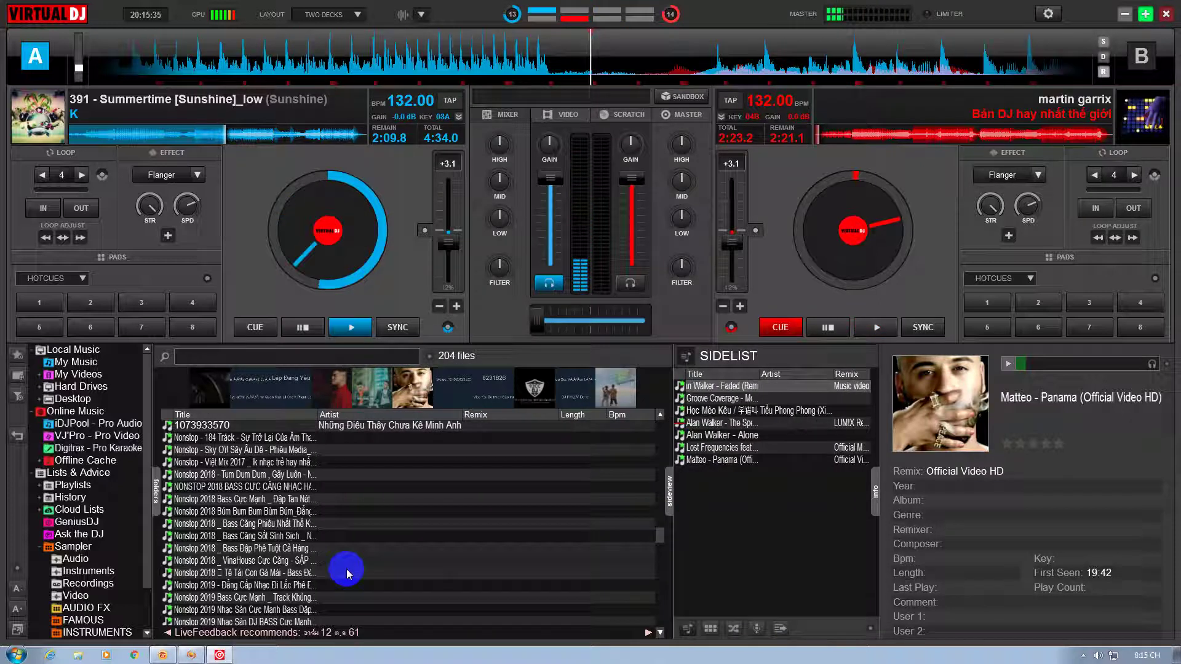
scroll(346, 570, down, 2)
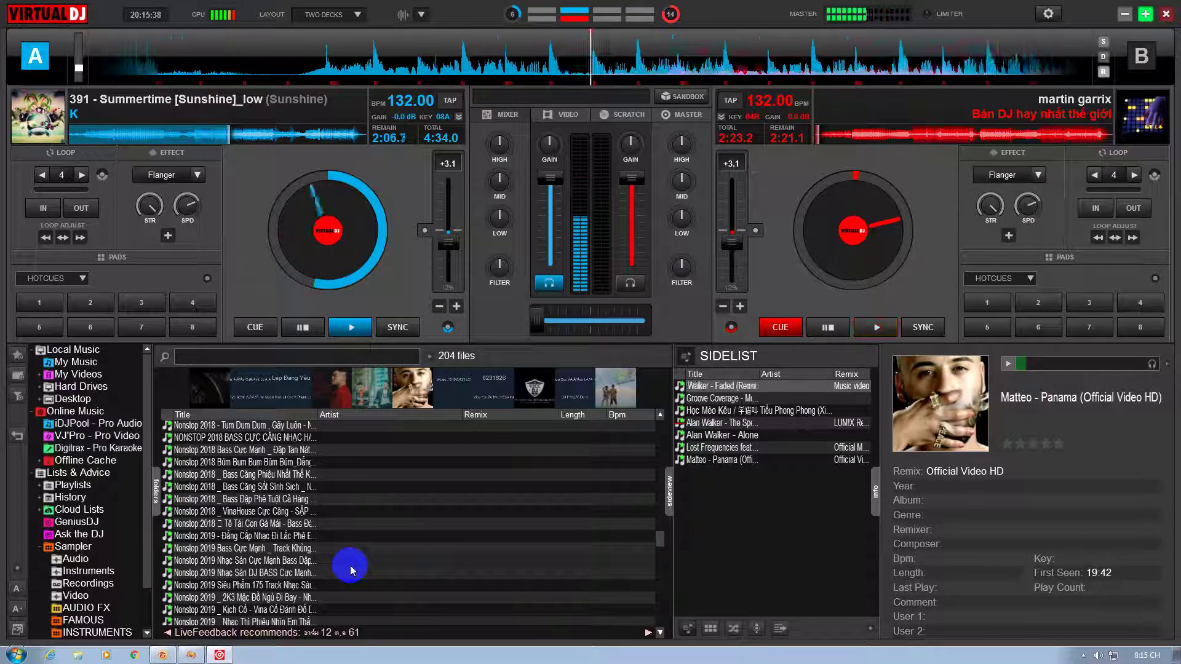
key(l)
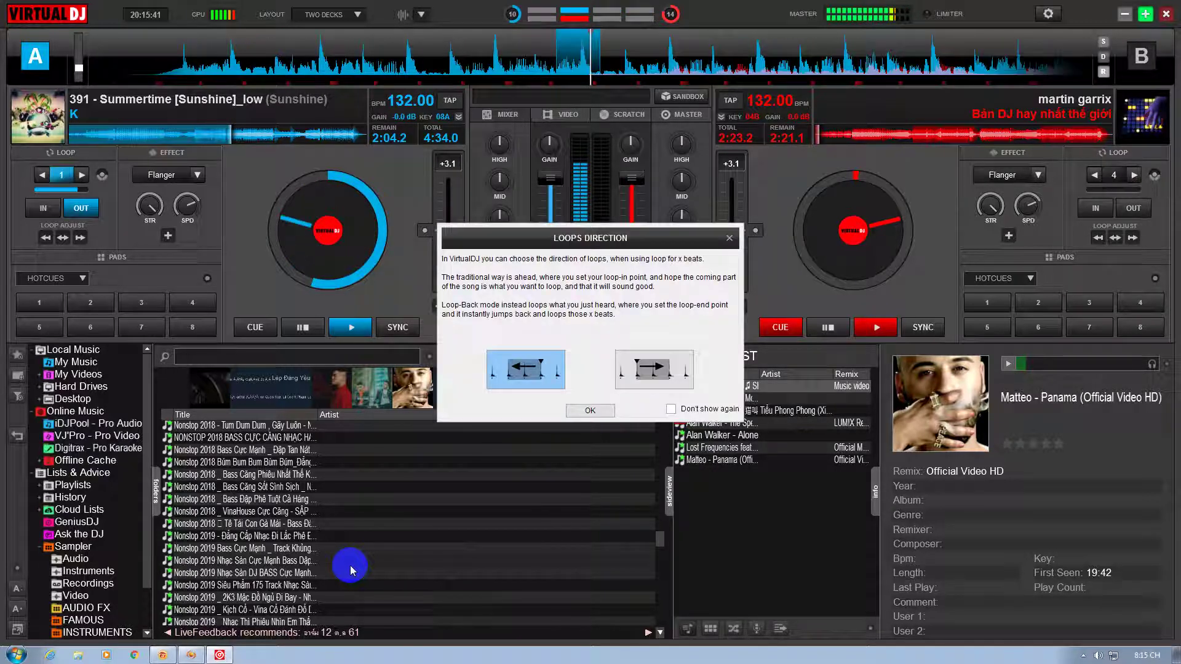
click(728, 240)
key(l)
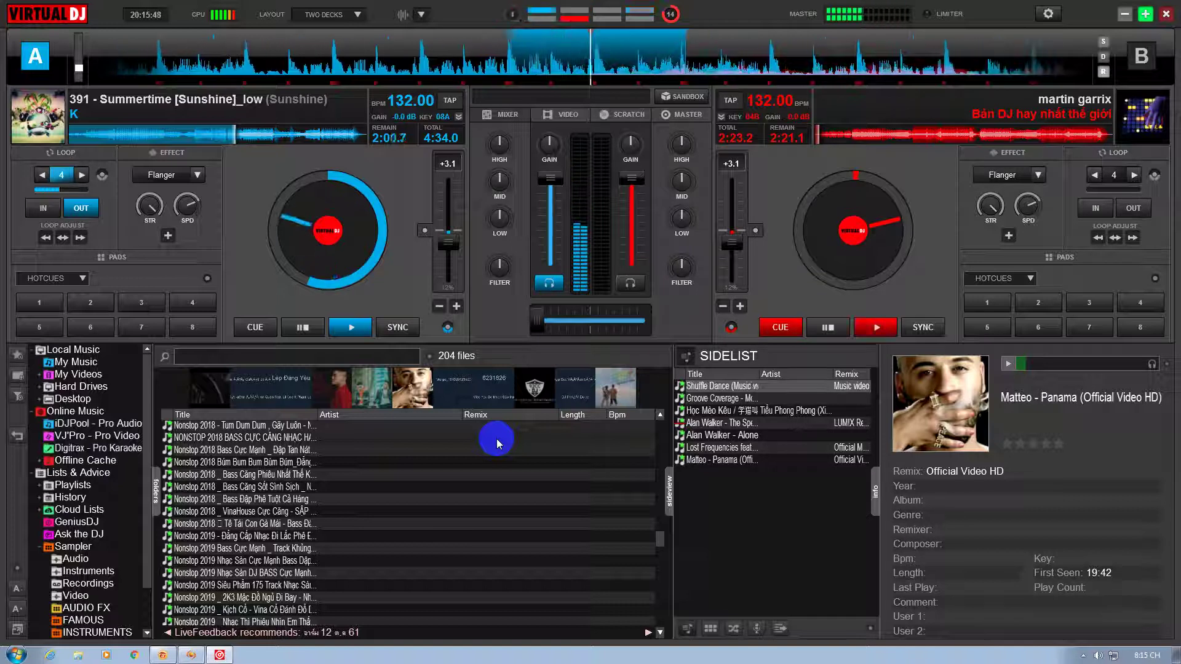
key(l)
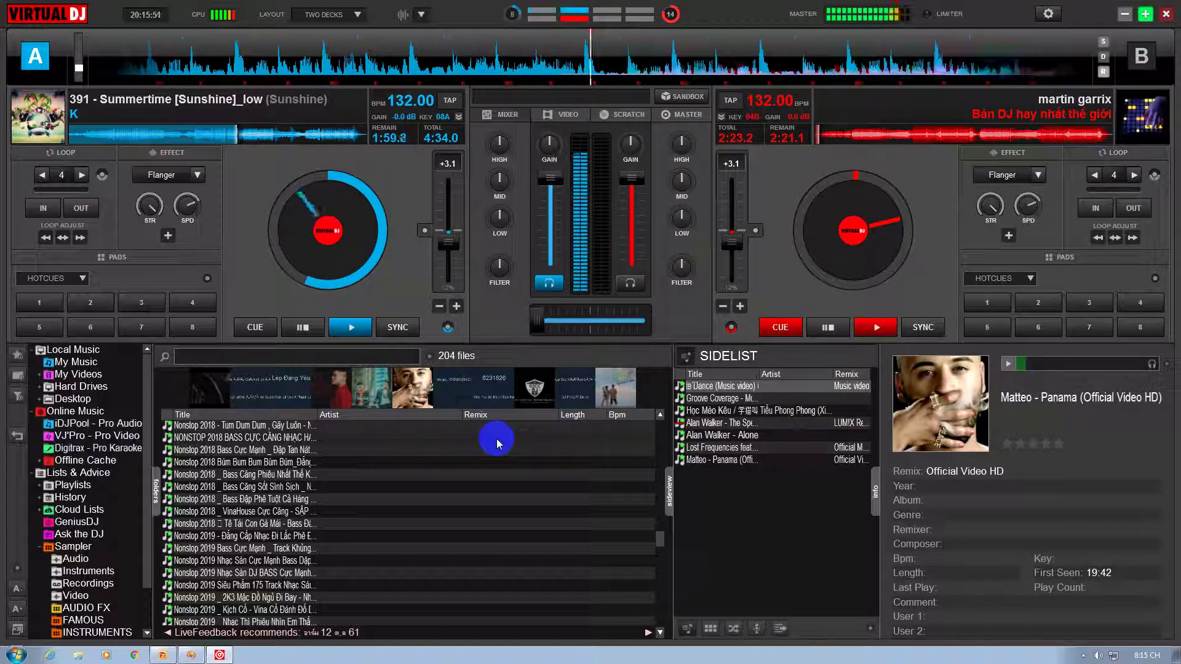
key(l)
key(l)
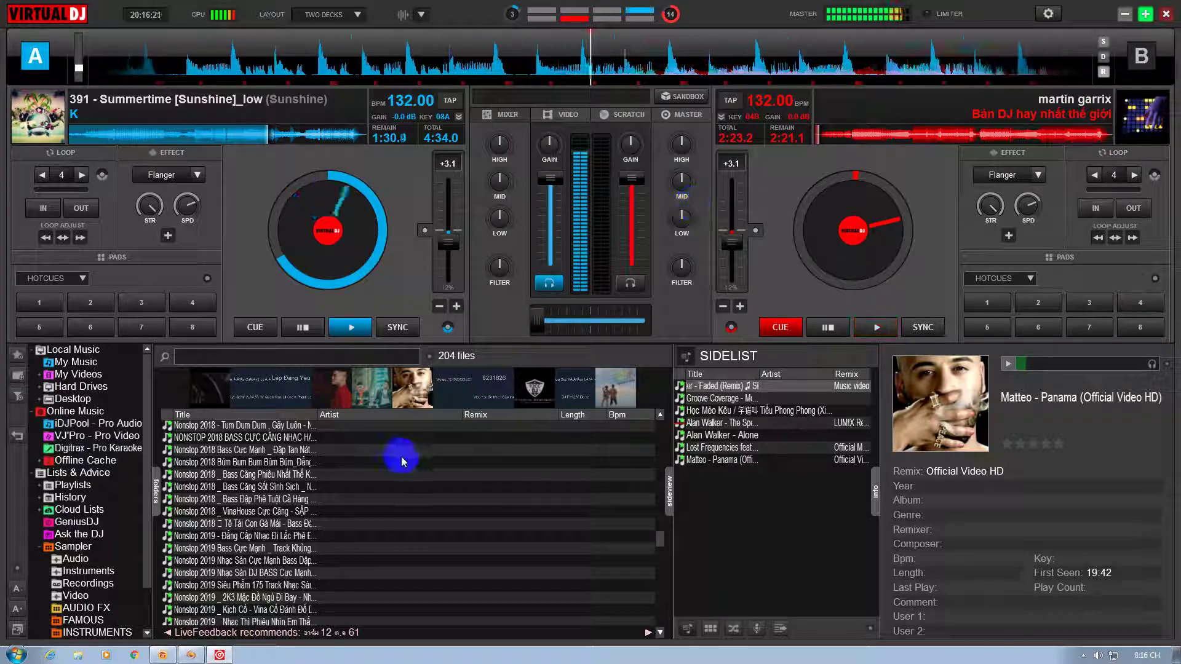
Add the track "Way Back Home" by SHAUN from further down the track list to the sidelist
scroll(399, 461, down, 10)
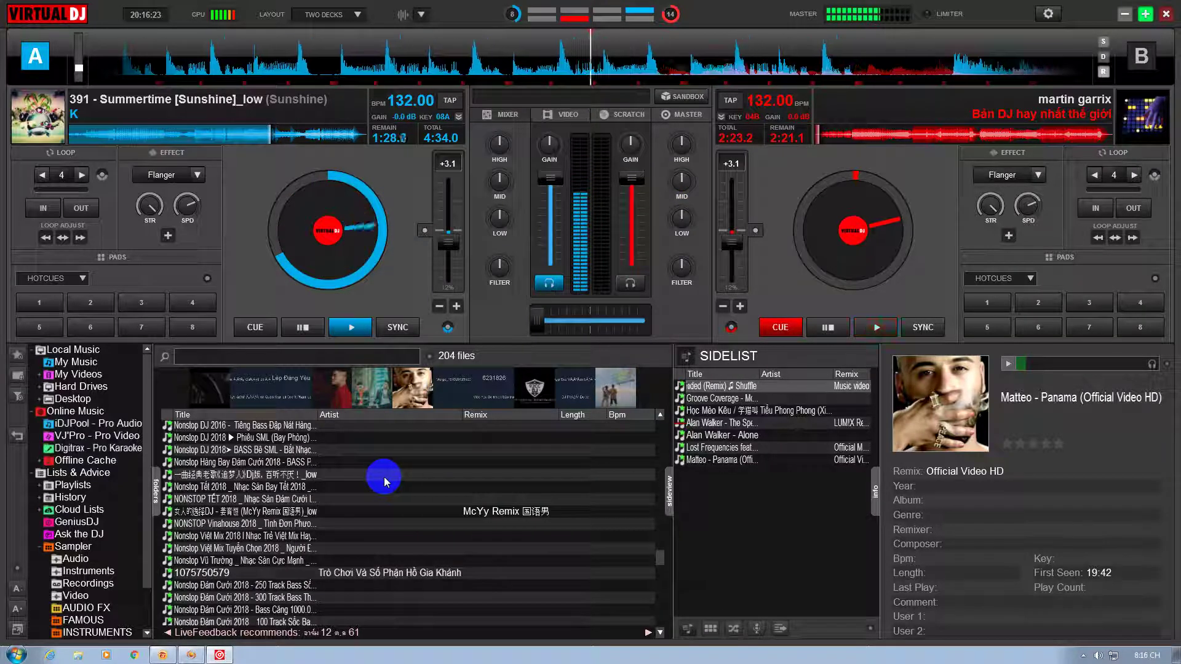
scroll(383, 478, down, 2)
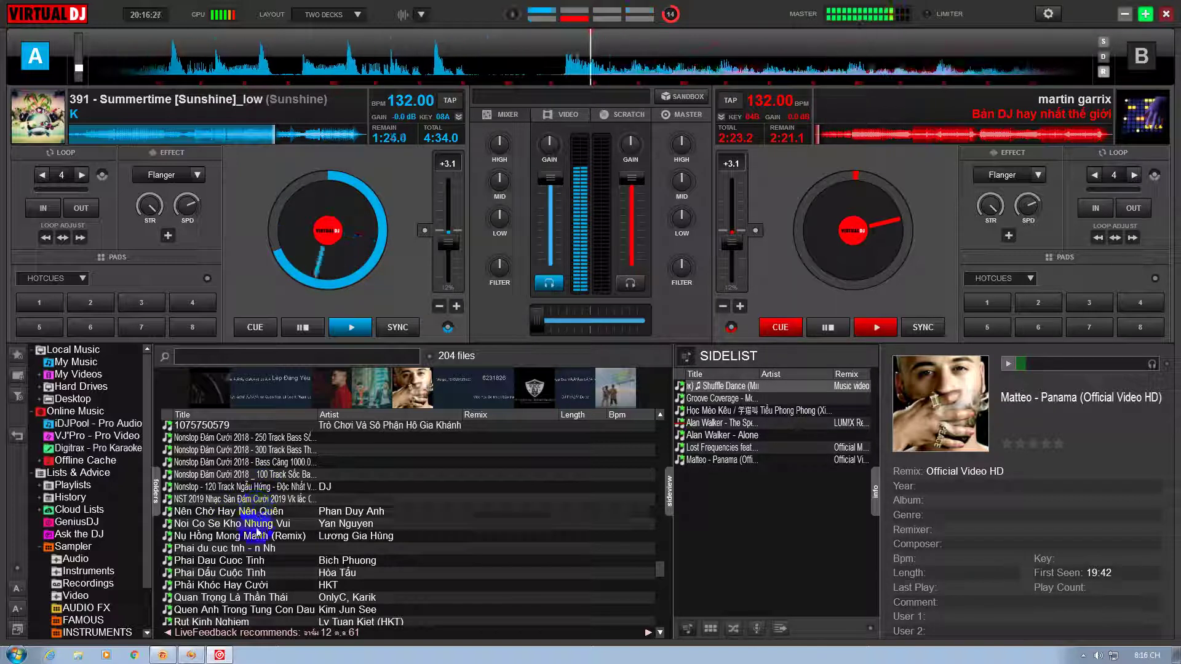
scroll(257, 618, down, 10)
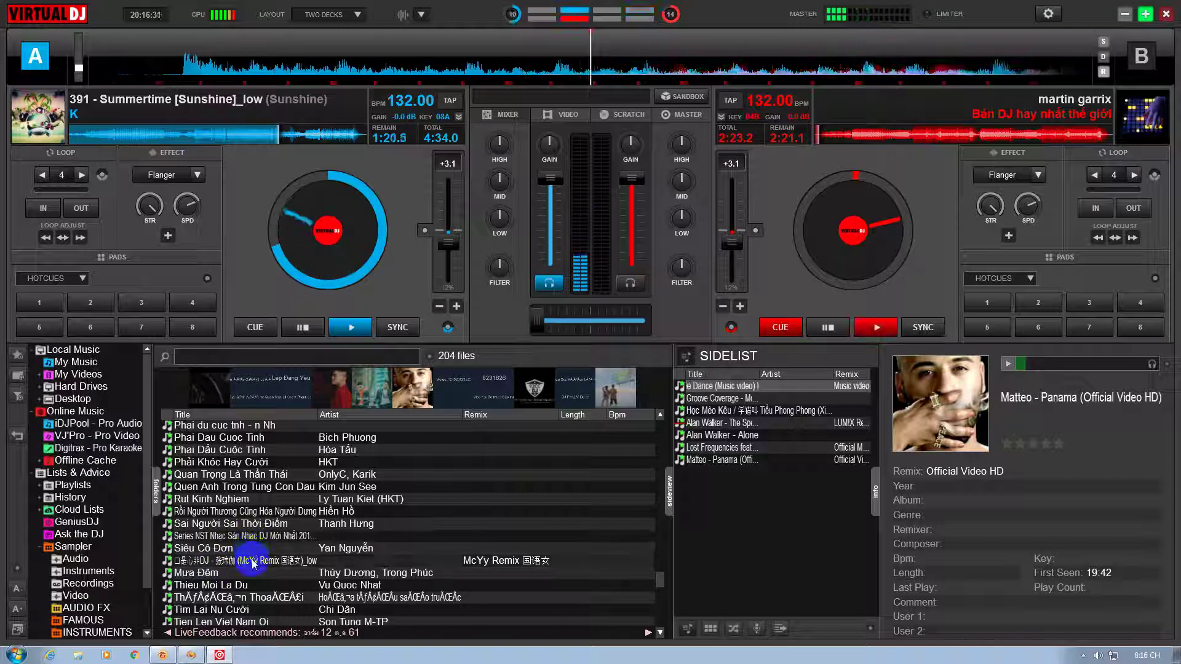
scroll(252, 559, down, 4)
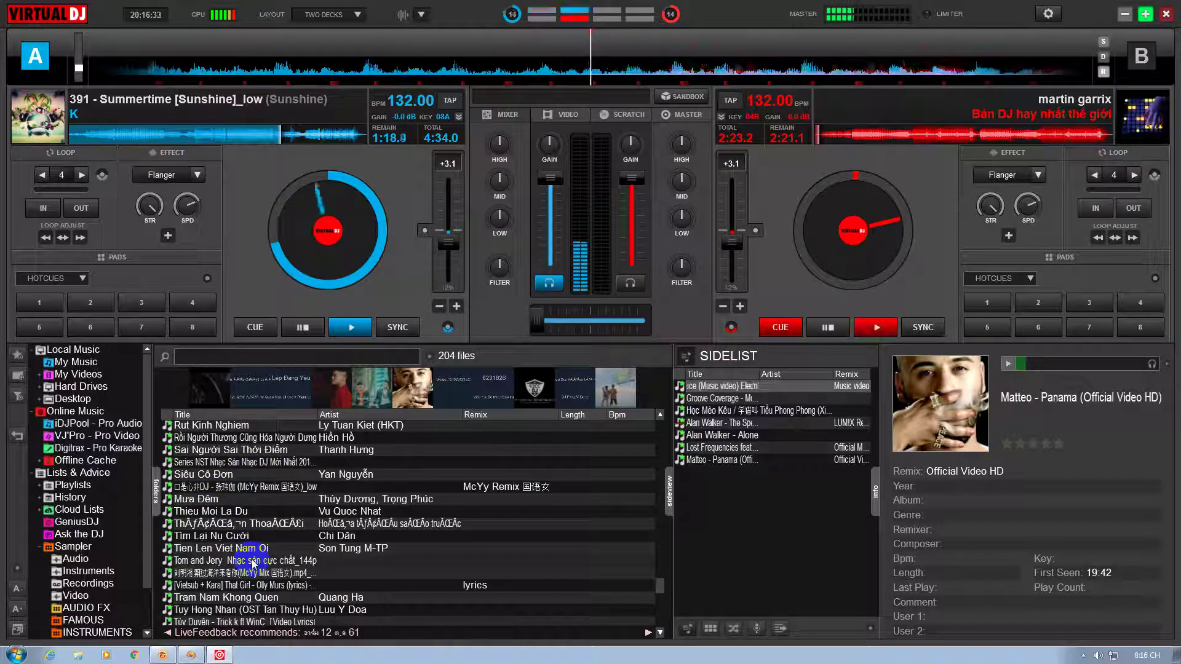
scroll(252, 559, down, 4)
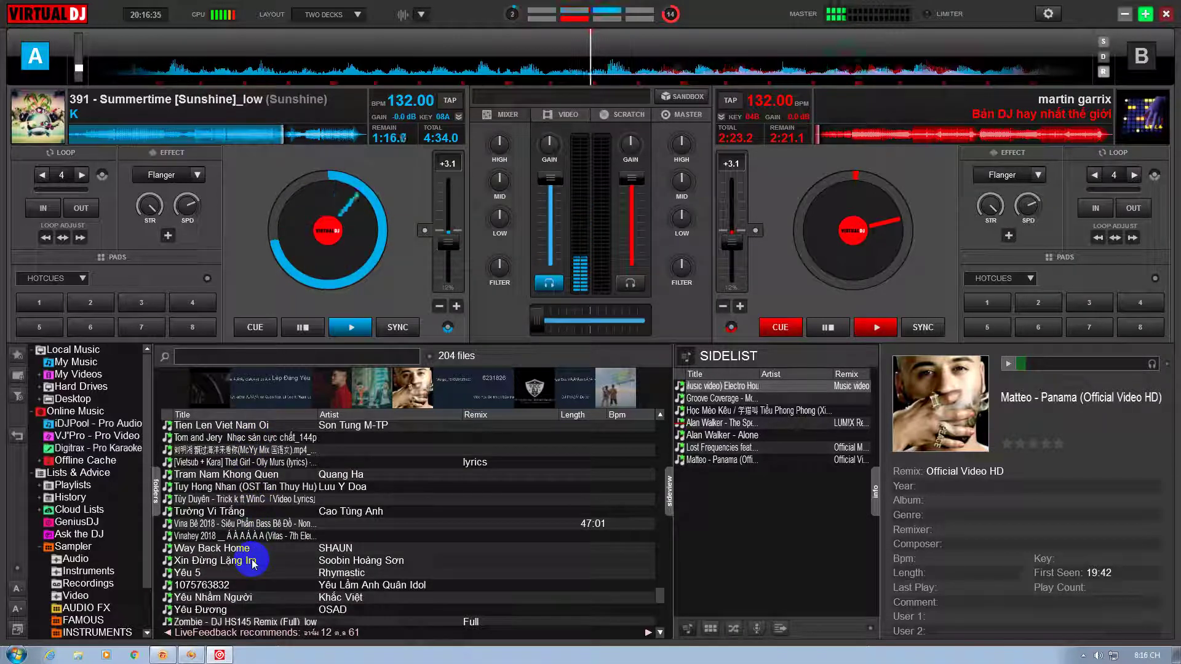
drag(583, 542, 720, 477)
Add the track "mix1" from near the end of the track list to the sidelist
scroll(257, 571, down, 1)
scroll(257, 571, down, 2)
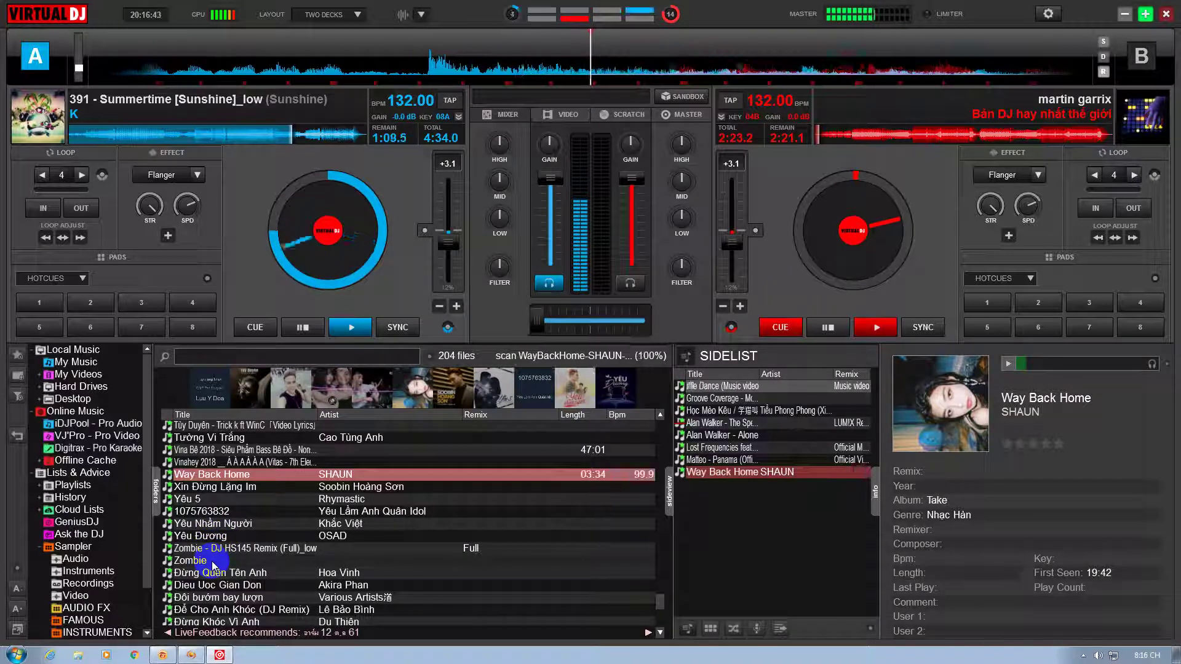
scroll(212, 561, down, 3)
scroll(212, 561, down, 2)
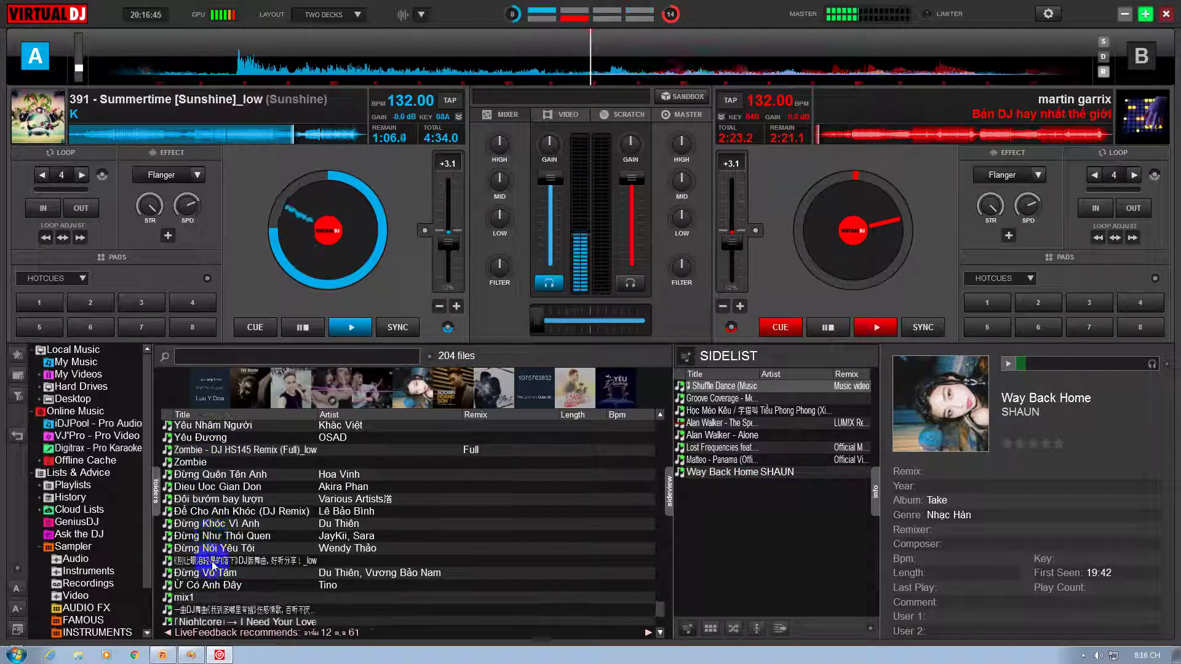
click(203, 572)
drag(660, 527, 661, 526)
scroll(430, 584, down, 2)
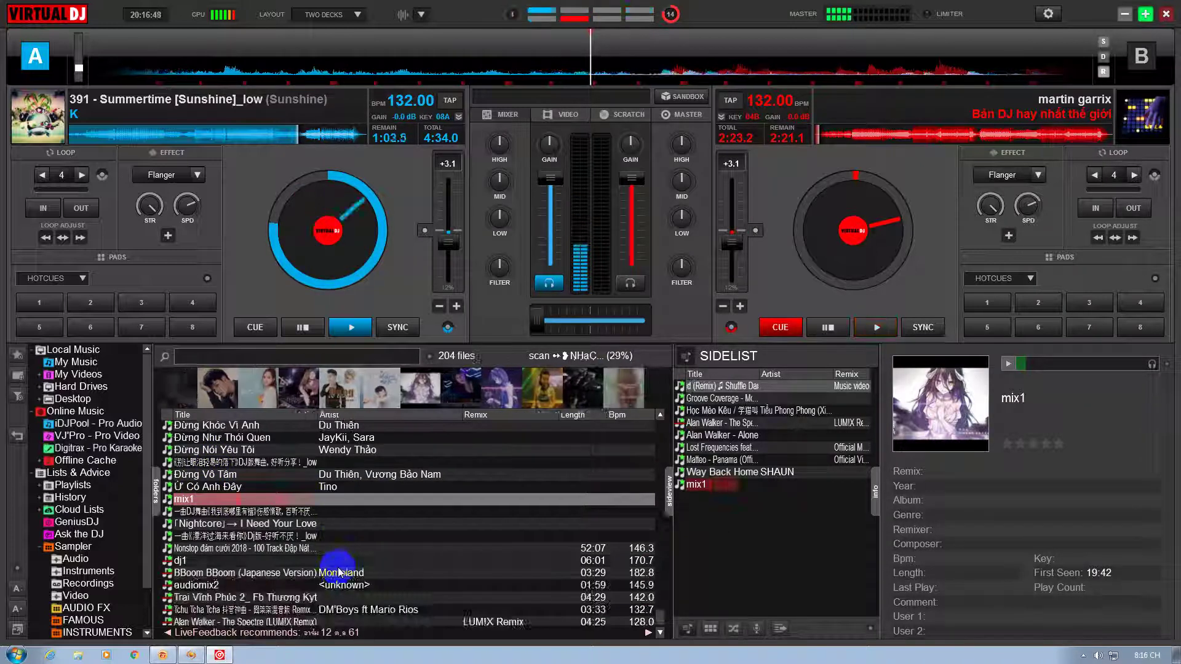
Add "dj1", "BBoom BBoom (Japanese Version)" and "audiomix2" to the end of the sidelist
drag(277, 560, 680, 527)
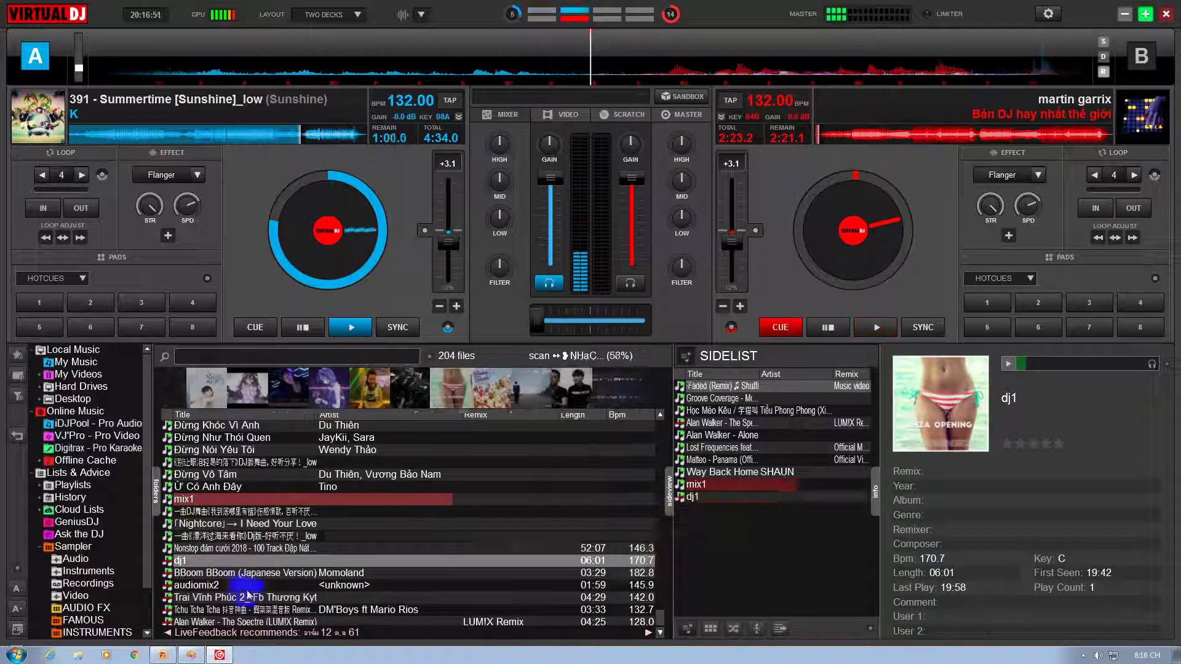
drag(250, 572, 683, 528)
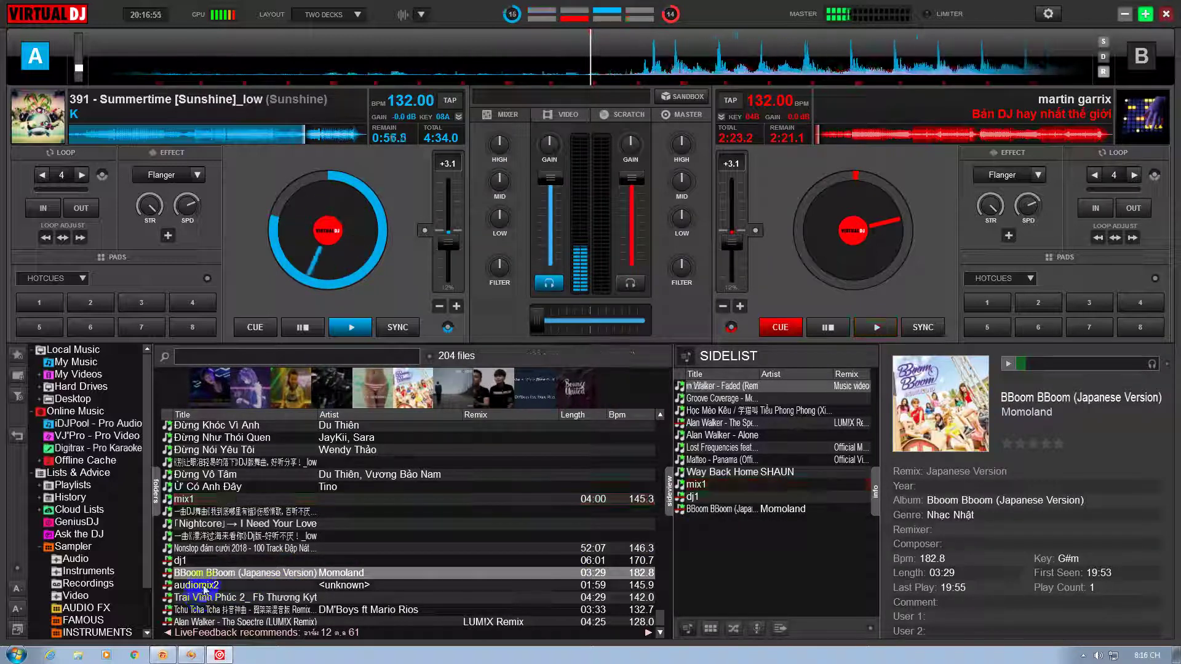
drag(203, 585, 754, 622)
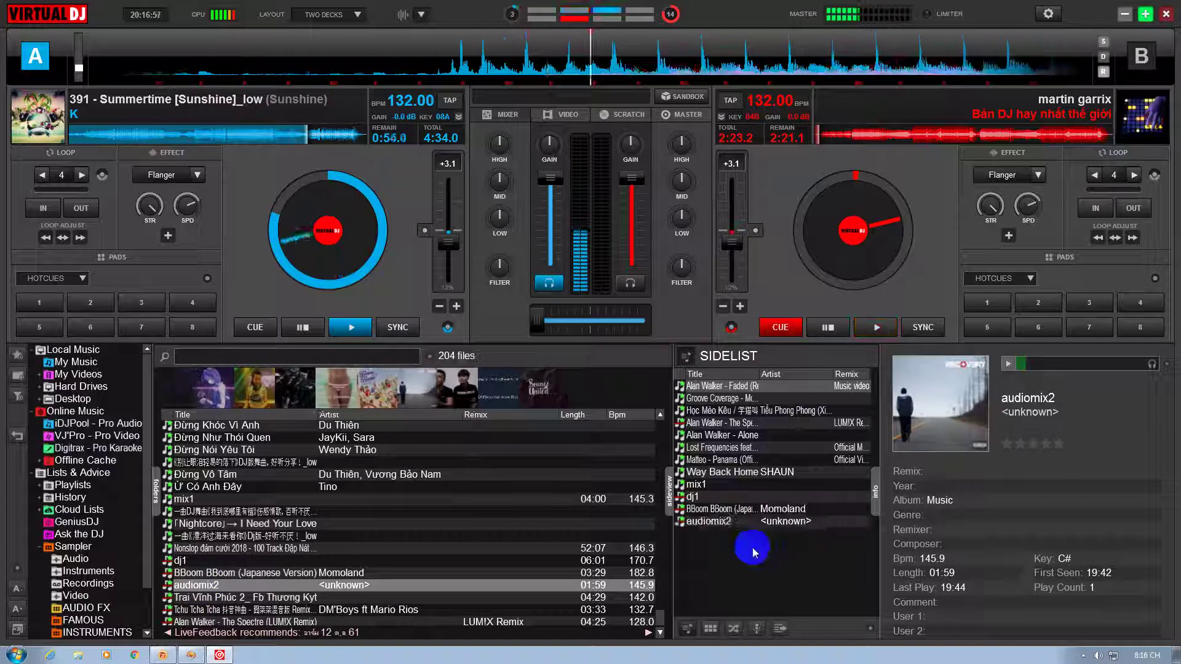
Add the DM'Boys track "Tchu Tcha Tcha" and "Alan Walker - The Spectre (LUM!X Remix)" to the end of the sidelist
scroll(338, 591, down, 1)
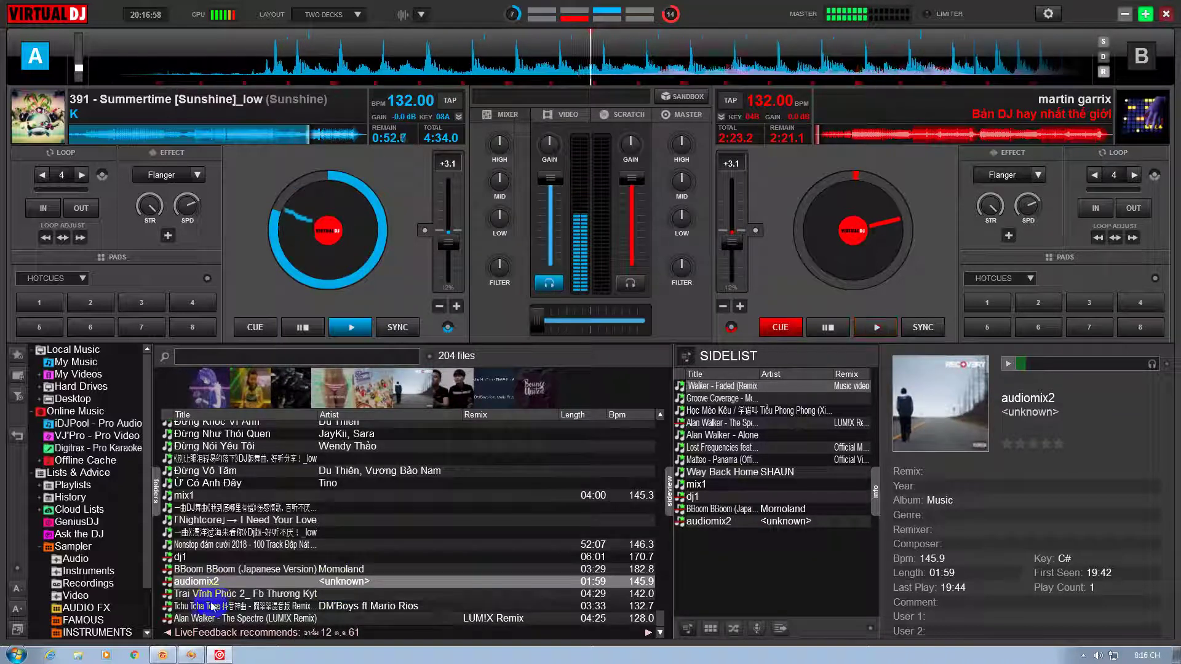
drag(209, 609, 778, 625)
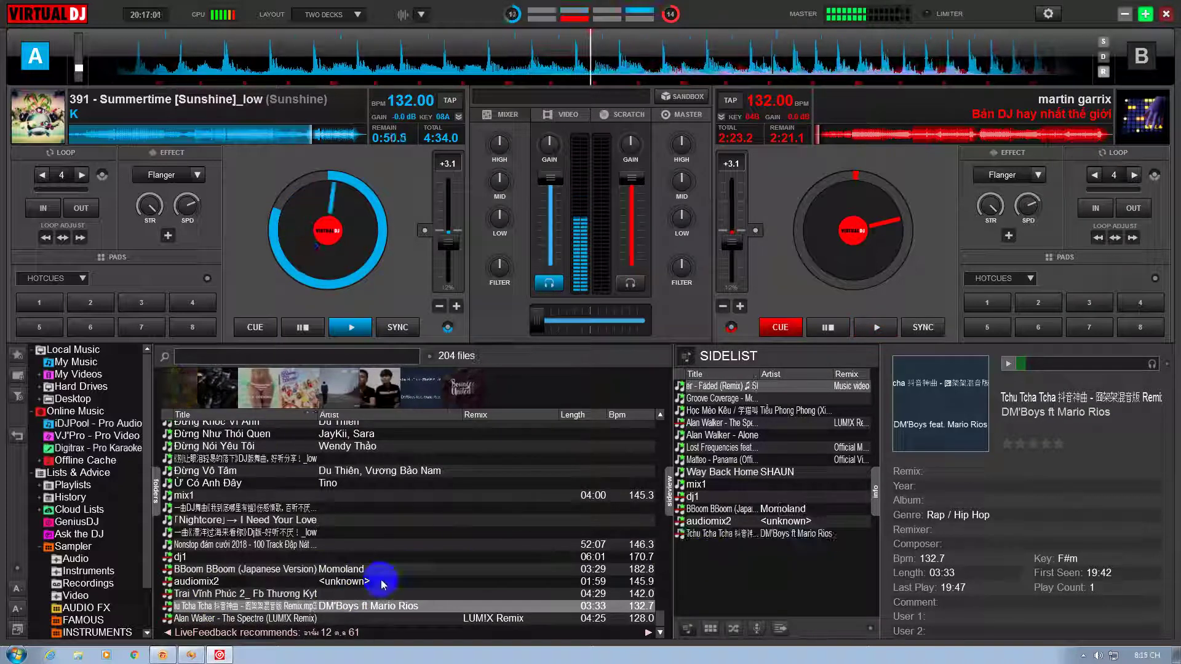
drag(289, 618, 734, 603)
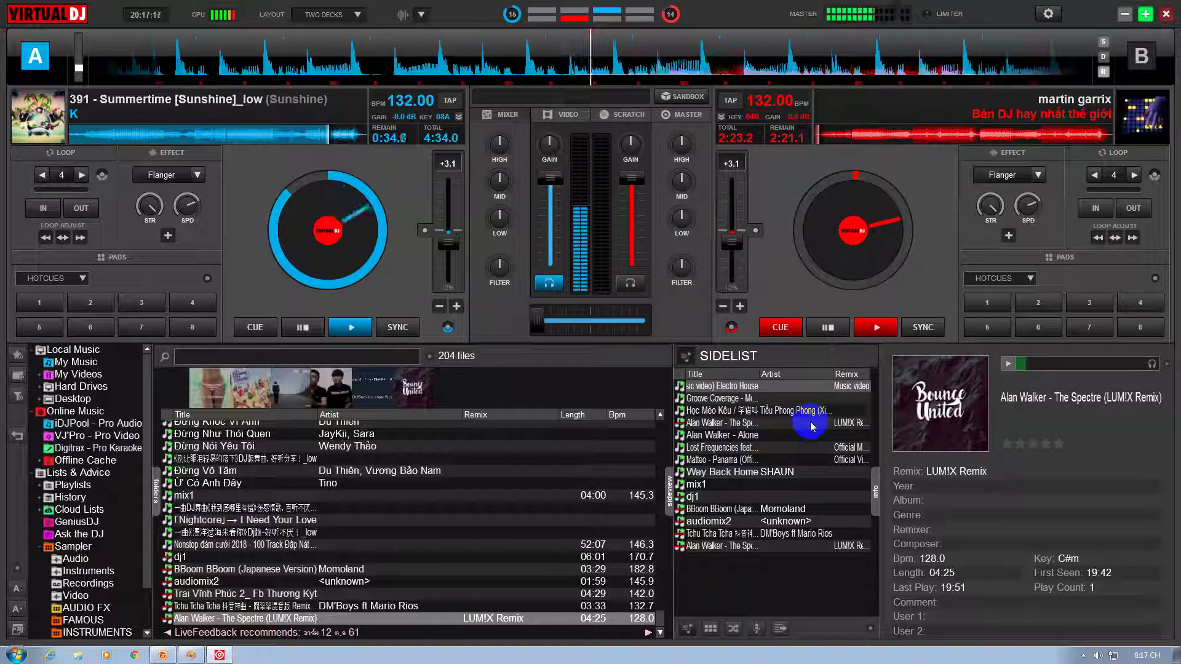
Select "Alan Walker - Faded (Remix)" at the start of the sidelist
click(759, 388)
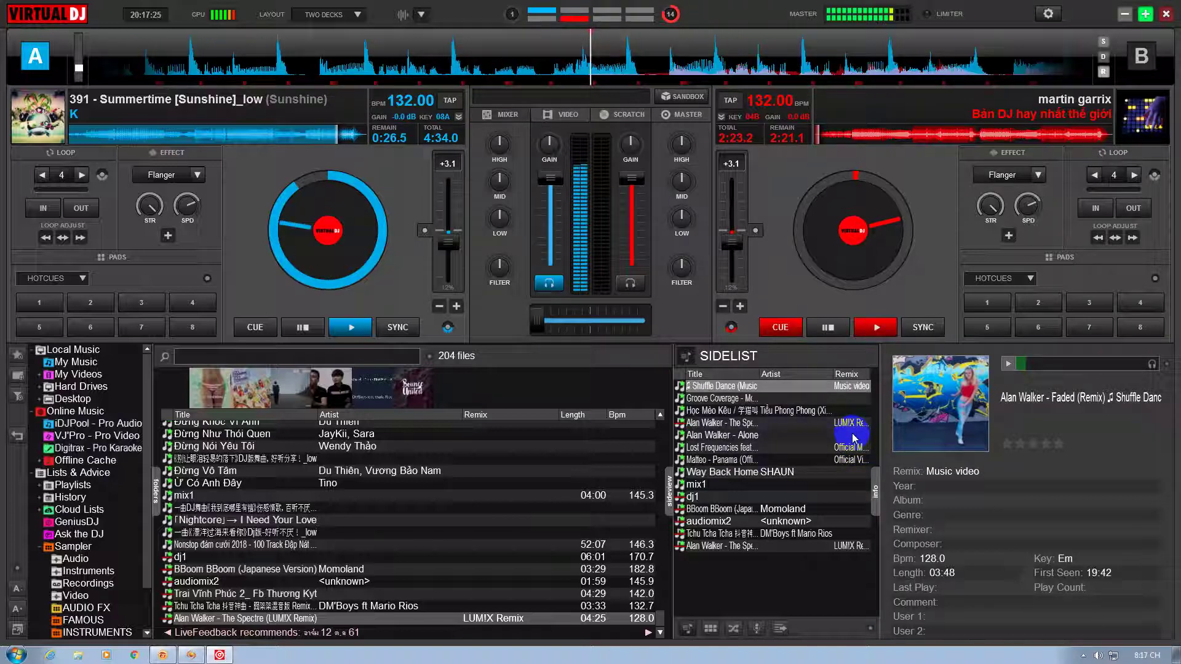
click(1083, 656)
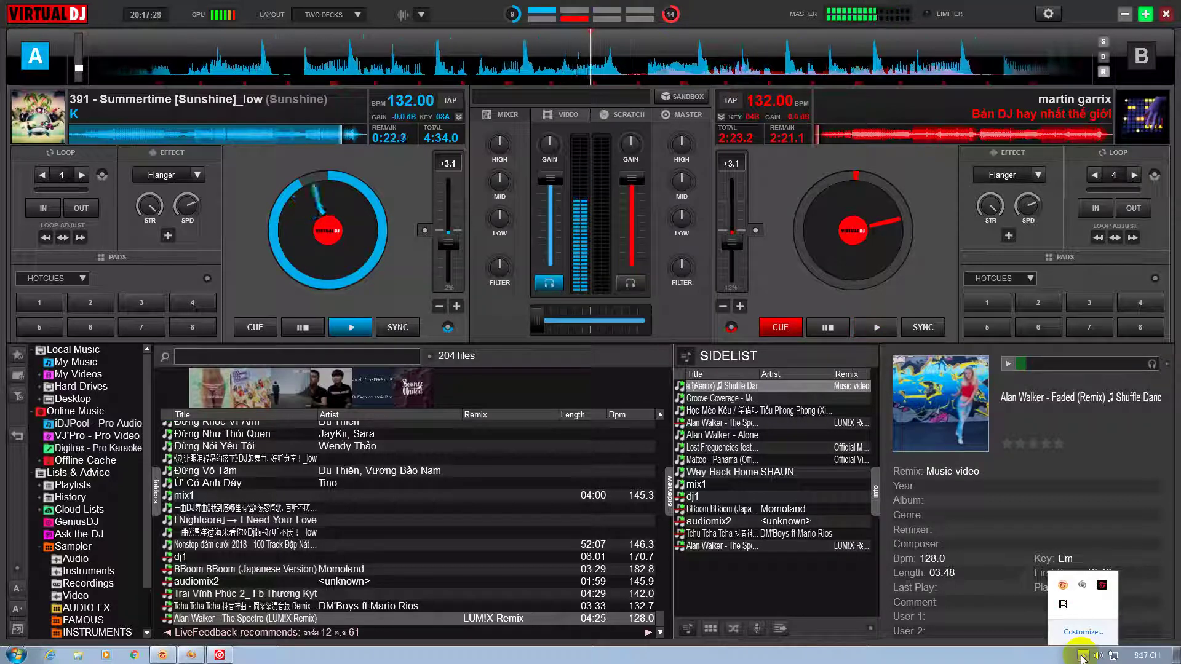
click(1082, 656)
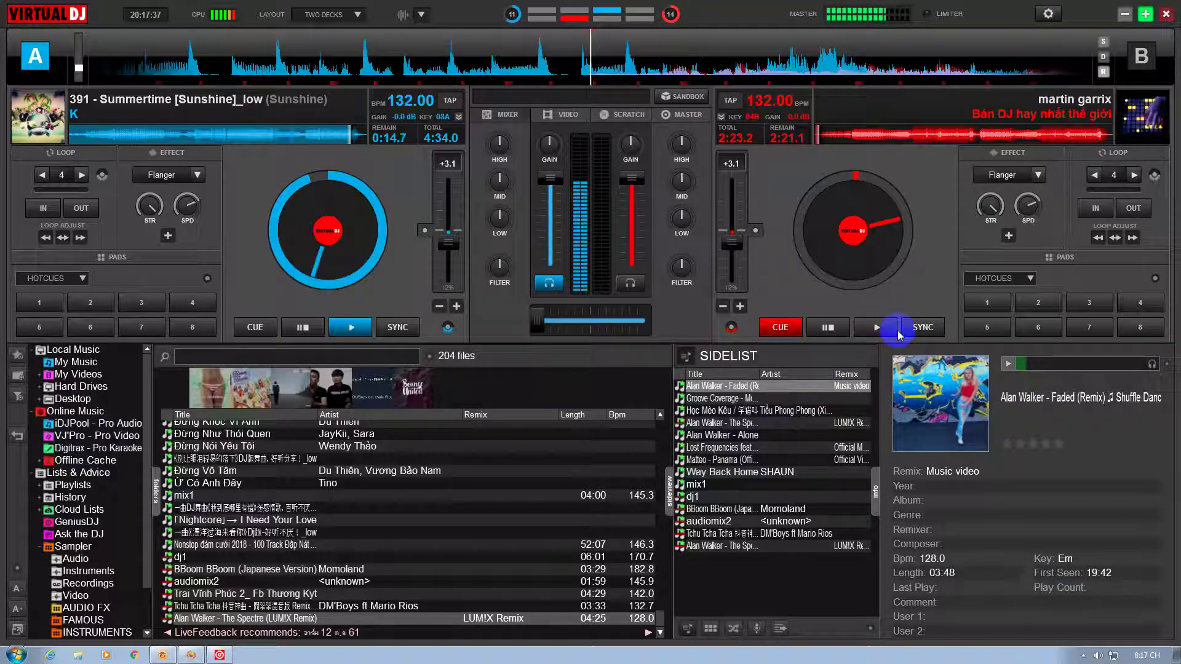
Start playback on deck B and move the crossfader fully over to deck B
click(876, 327)
drag(533, 321, 643, 320)
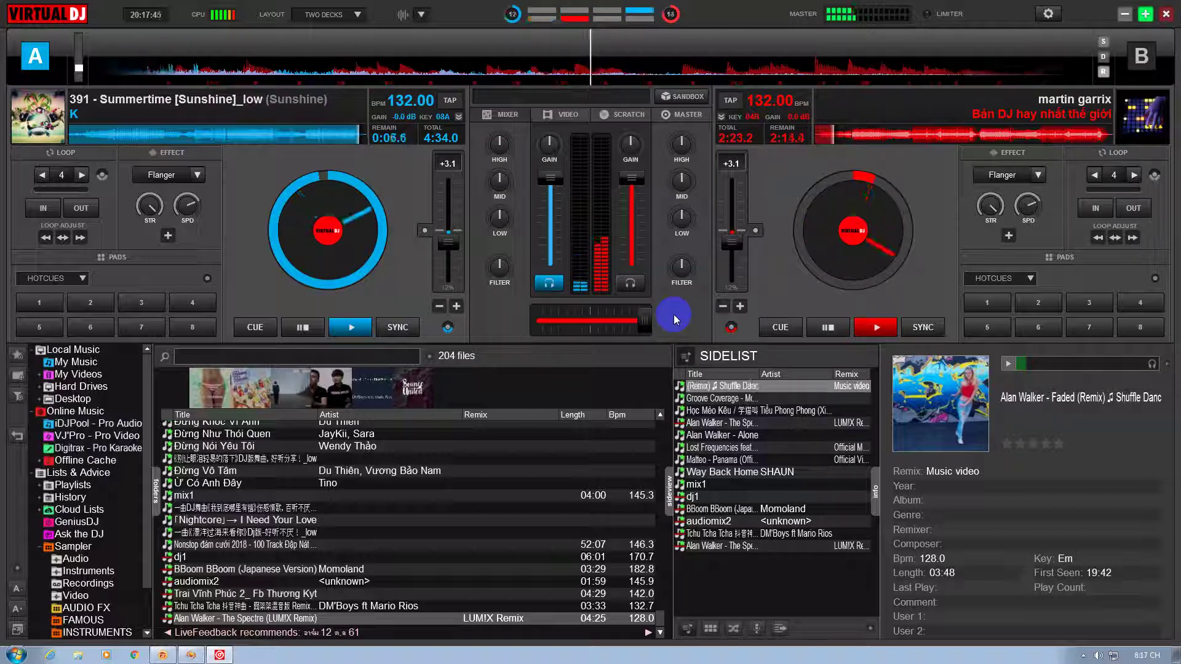
Load "Alan Walker - Faded (Remix)" from the sidelist onto deck A, then play it and move the crossfader fully to deck A
drag(734, 390, 320, 259)
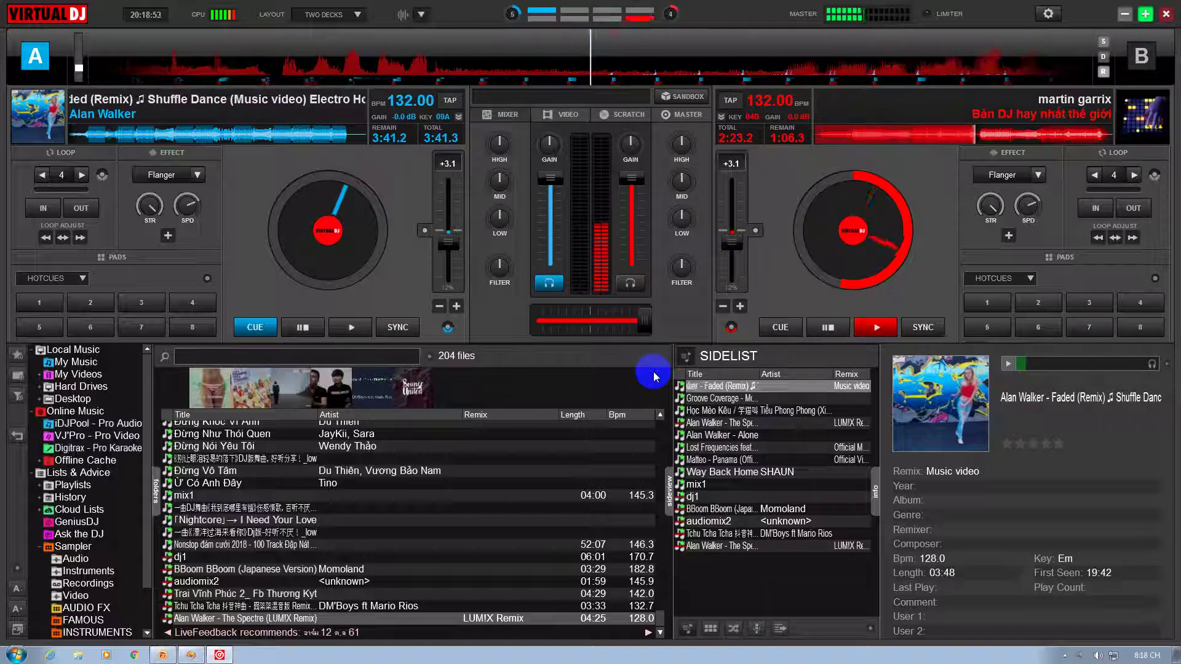
click(350, 330)
drag(644, 321, 635, 345)
drag(369, 271, 350, 246)
drag(615, 310, 455, 341)
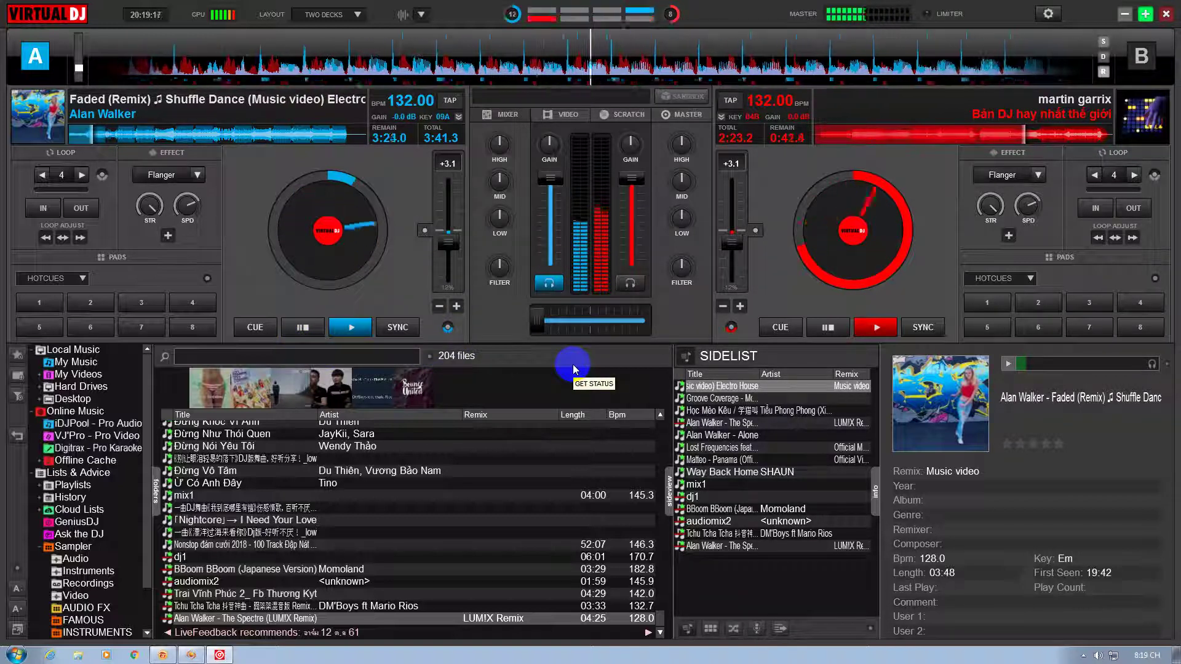
Load "Groove Coverage - Moonlight Shadow" from the sidelist onto deck B
drag(770, 399, 803, 327)
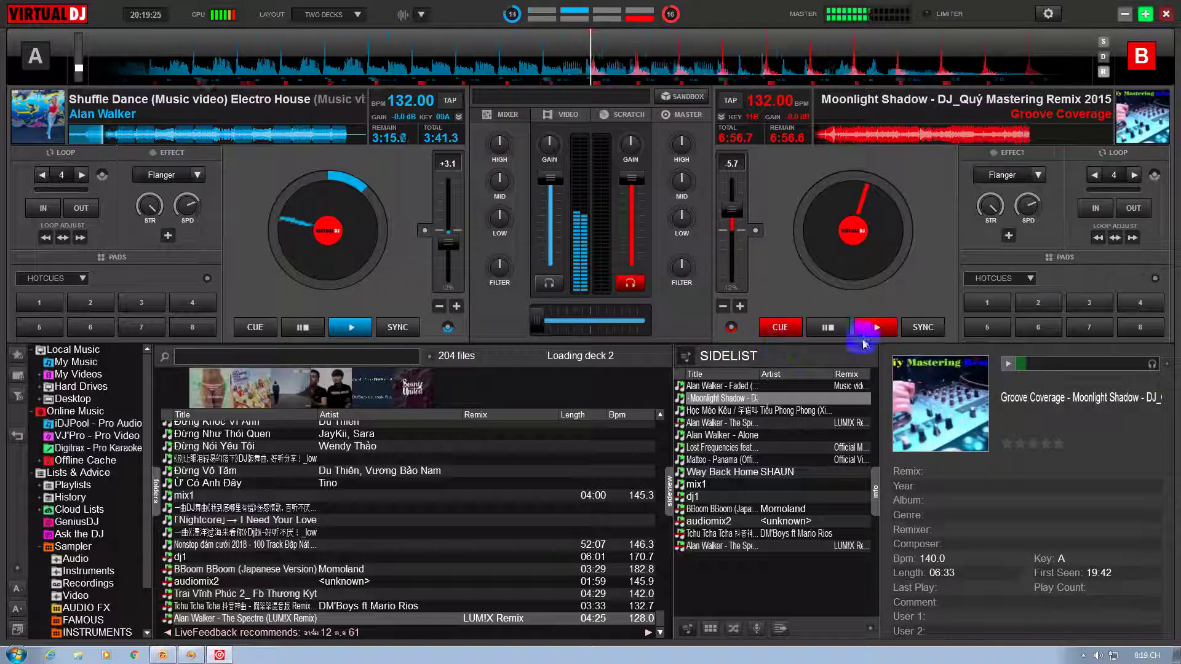
right_click(777, 380)
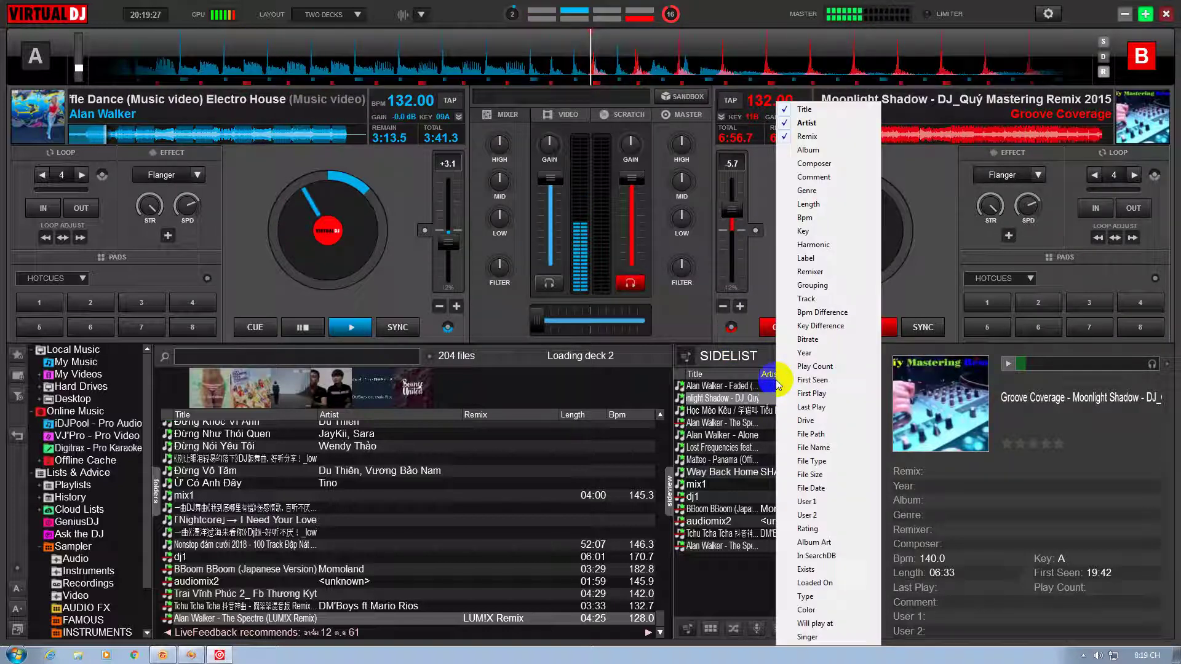
right_click(760, 387)
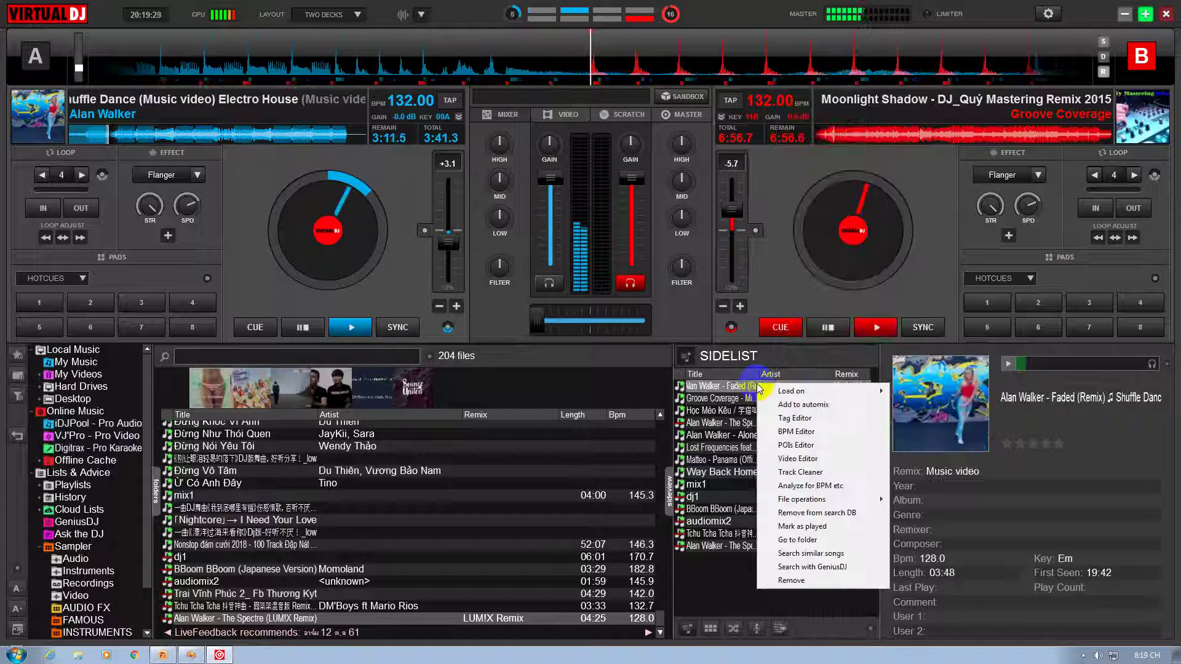
key(Escape)
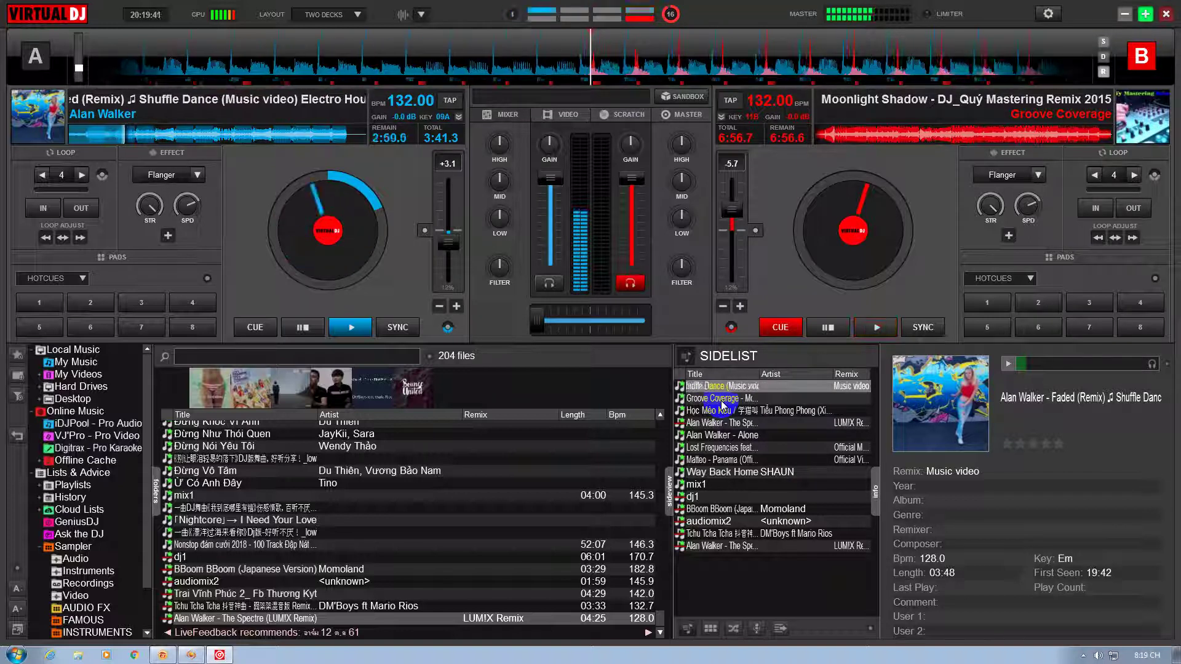
click(853, 224)
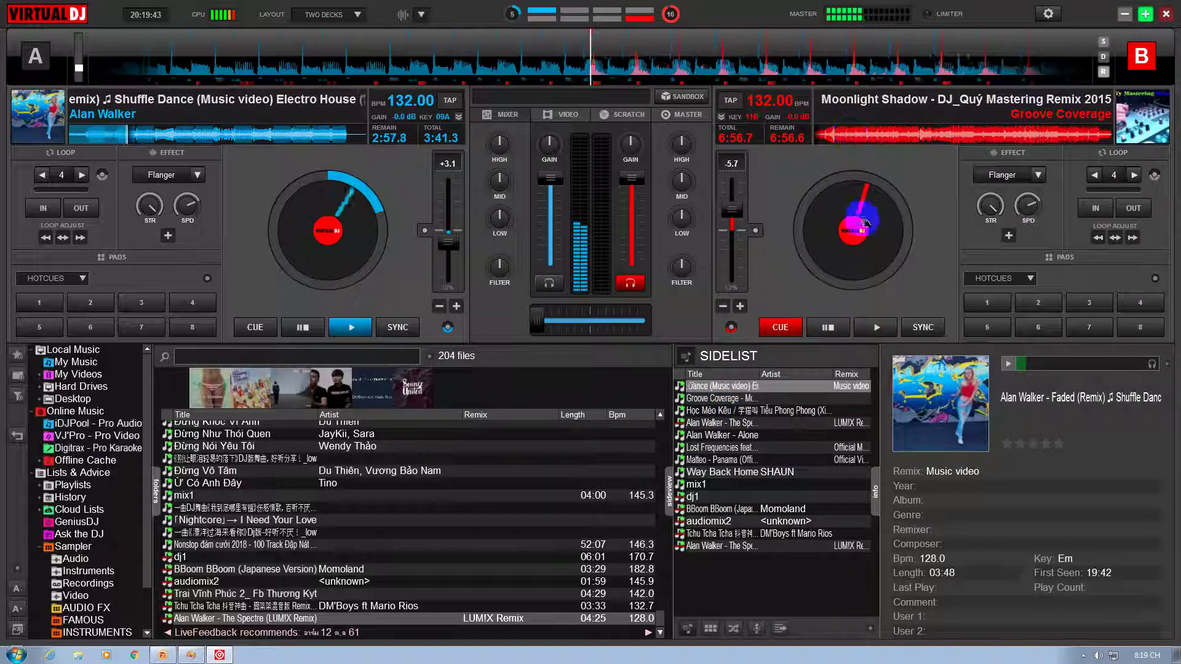
Scrub "Moonlight Shadow" on deck B to a starting point near the beginning of the track
drag(853, 224, 892, 243)
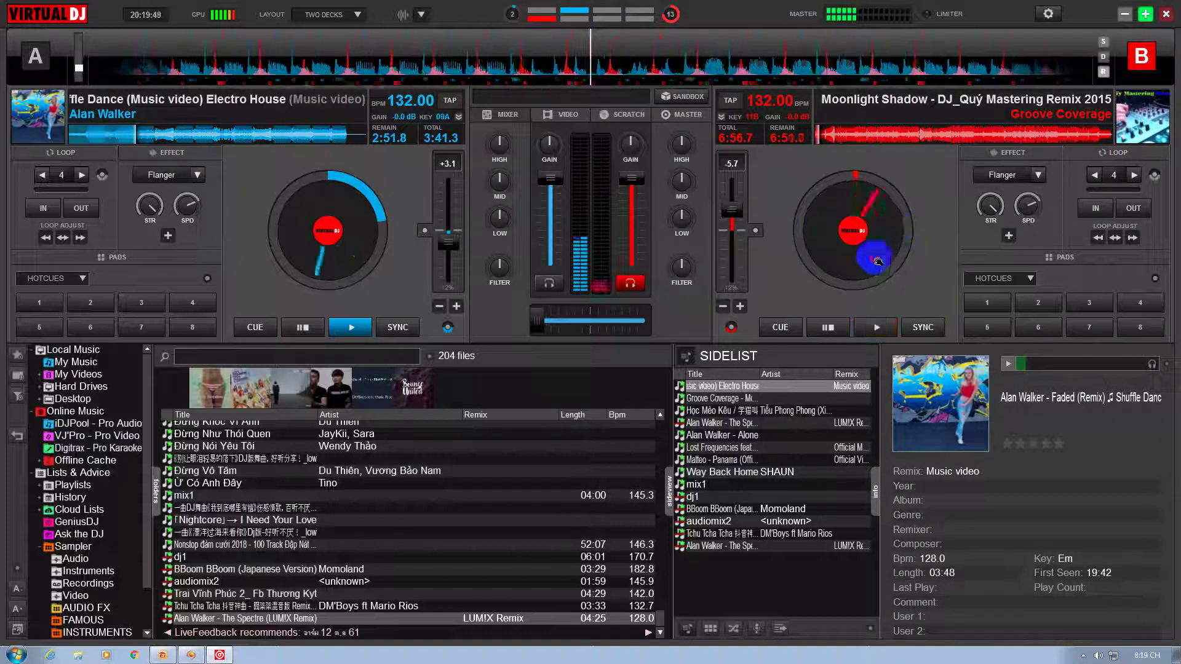
click(830, 136)
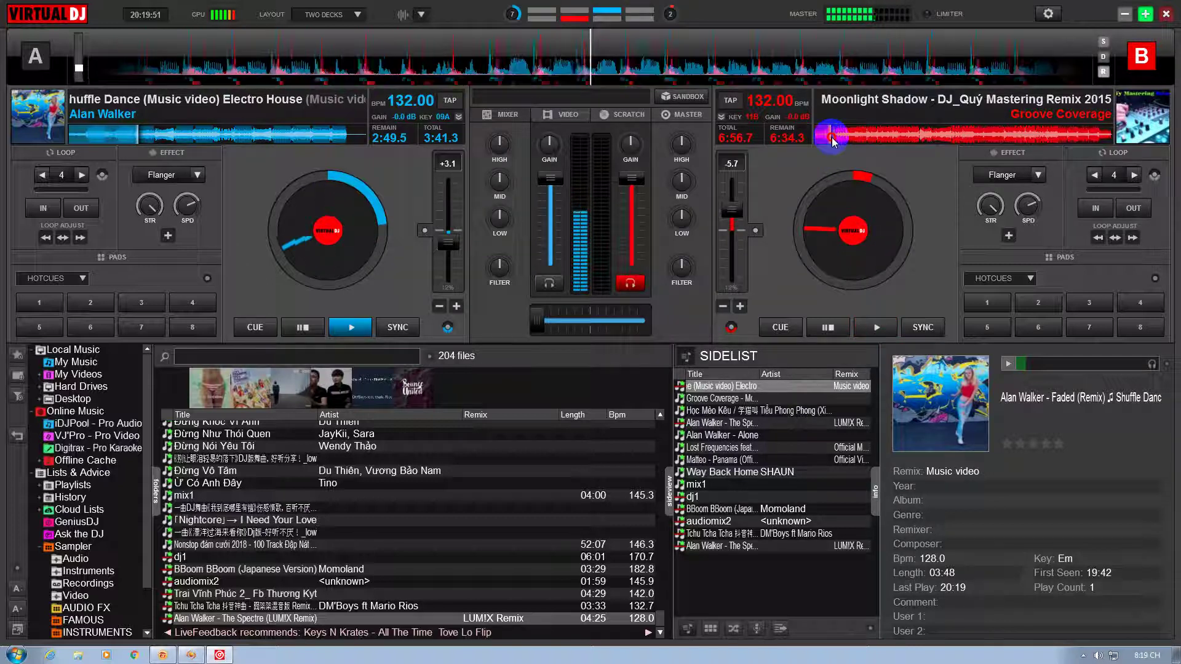
drag(849, 196, 863, 205)
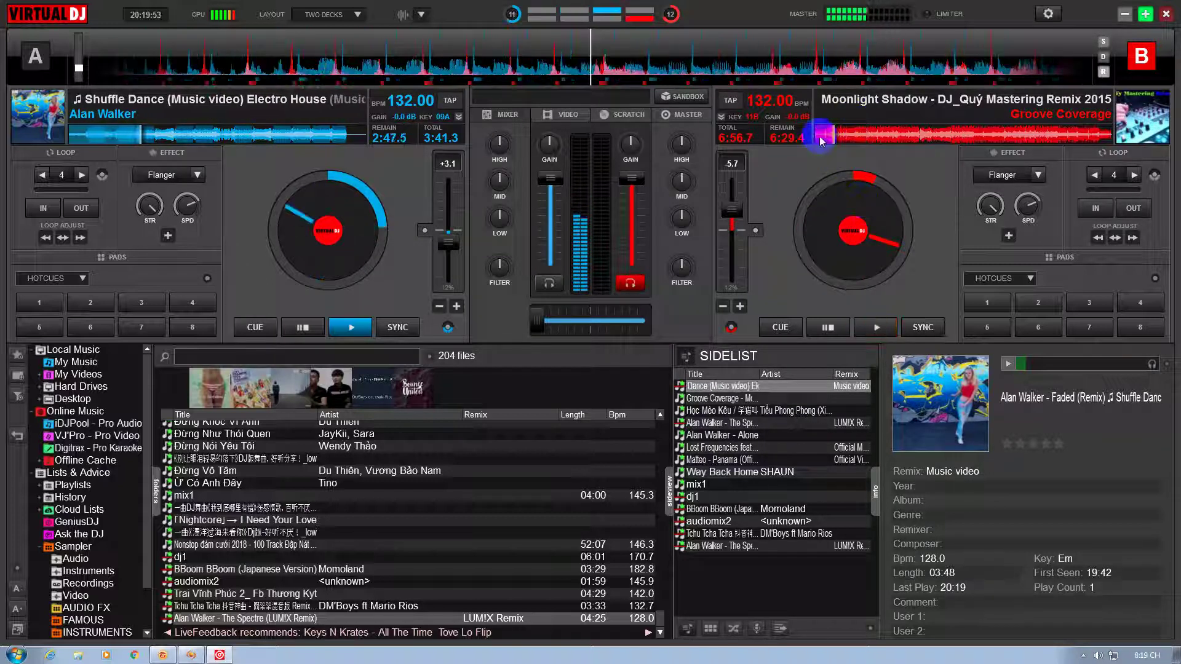
click(829, 140)
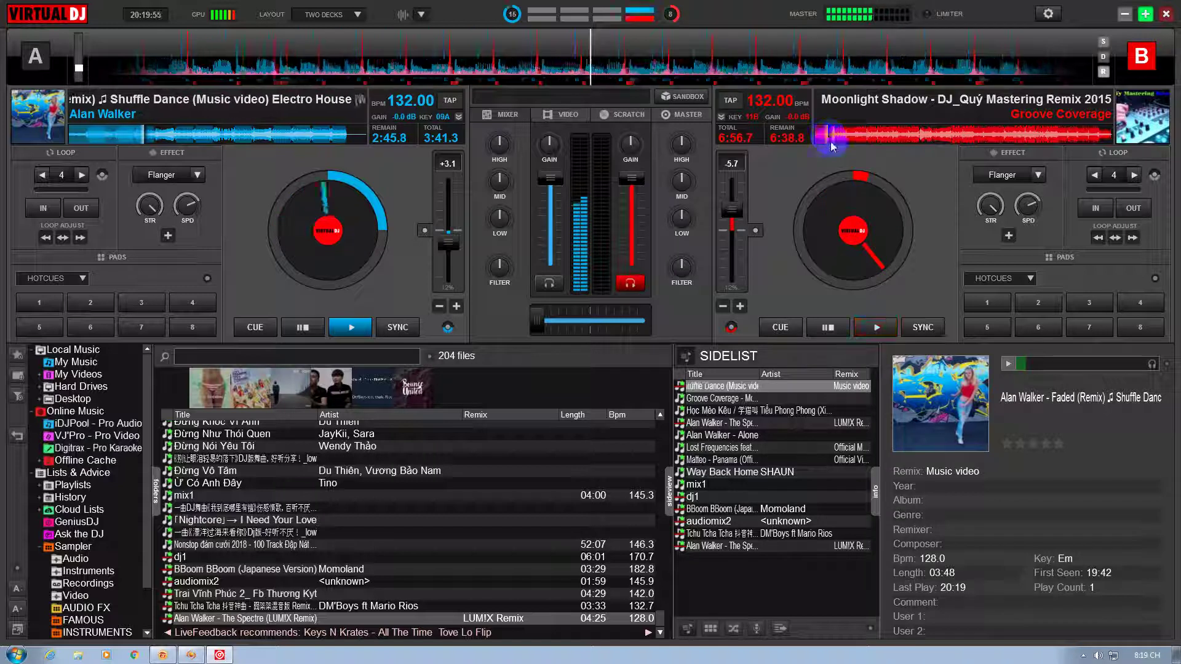
drag(885, 276, 889, 282)
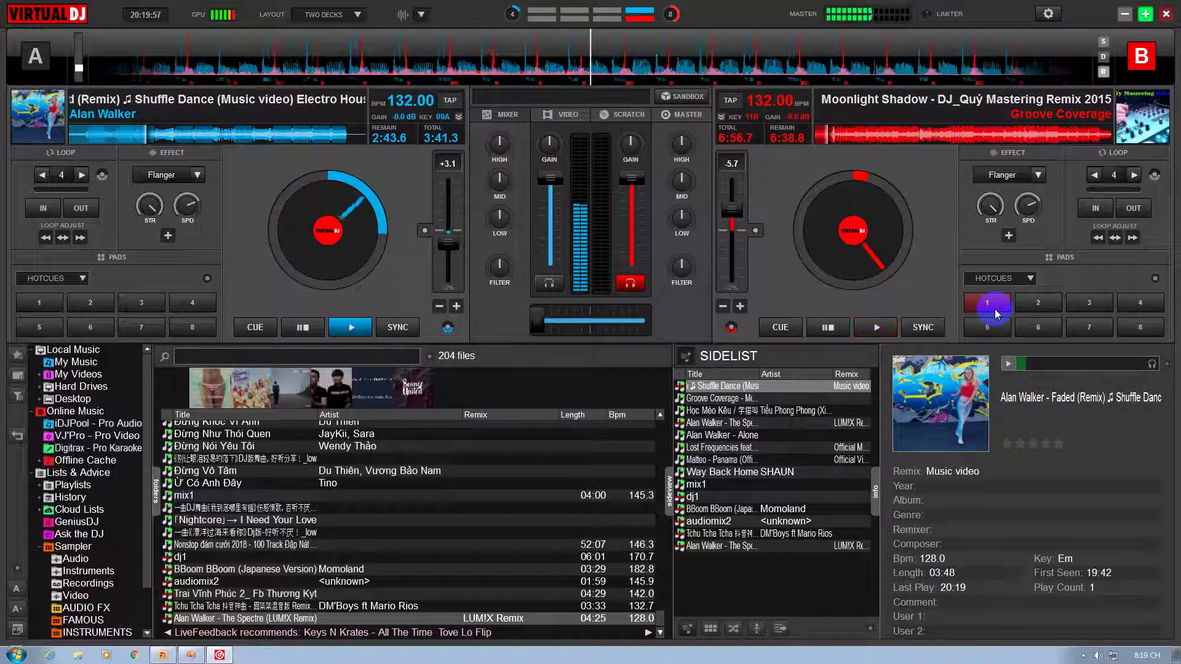
click(698, 499)
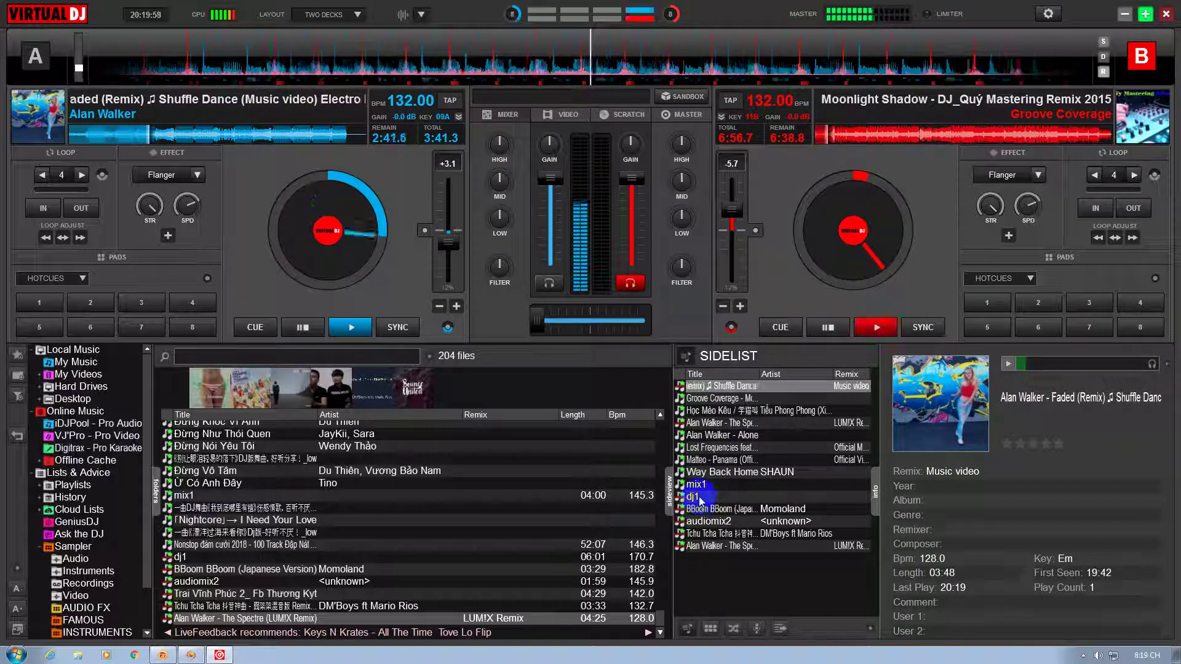
click(803, 137)
Play "Moonlight Shadow" on deck B and move the crossfader fully to deck B
click(740, 302)
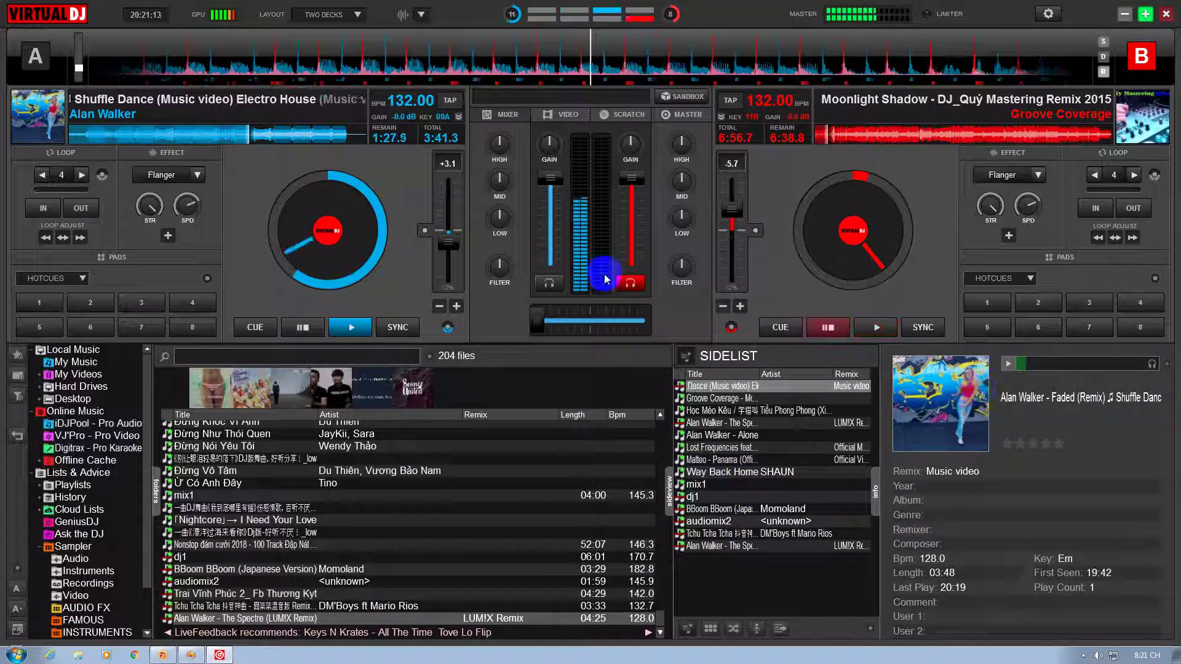
click(864, 328)
drag(651, 320, 654, 360)
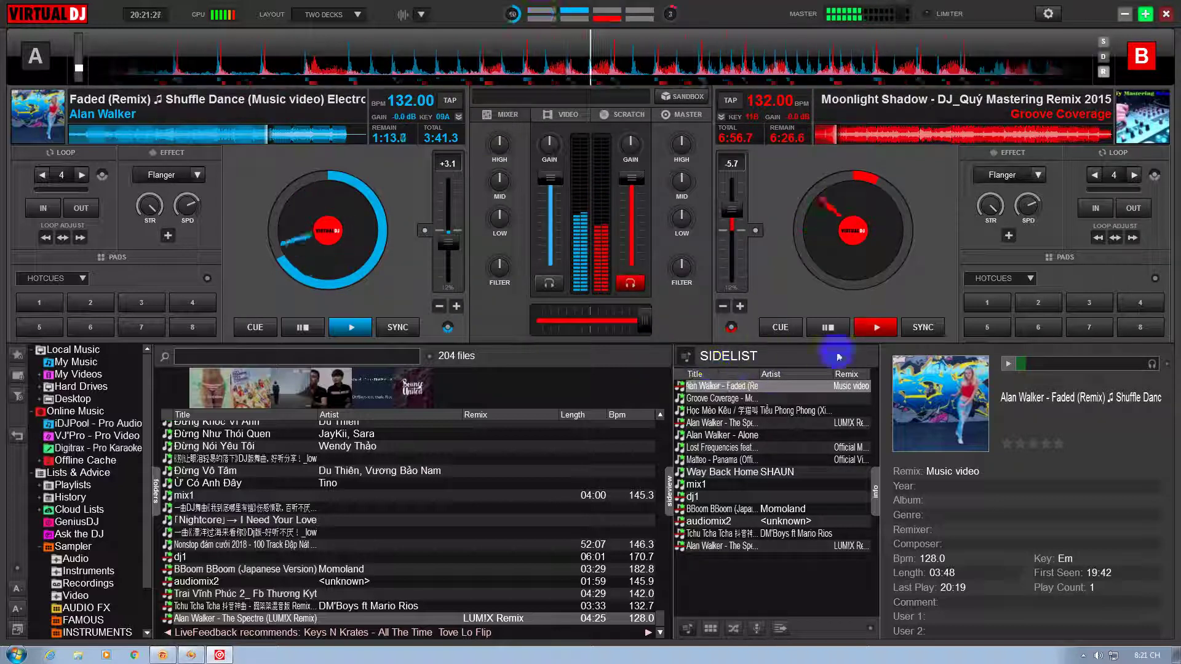
Load "Học Mèo Kêu / 学猫叫" from the sidelist onto deck A and set deck B's pitch to -0.3
drag(746, 411, 369, 243)
drag(728, 271, 746, 251)
click(623, 321)
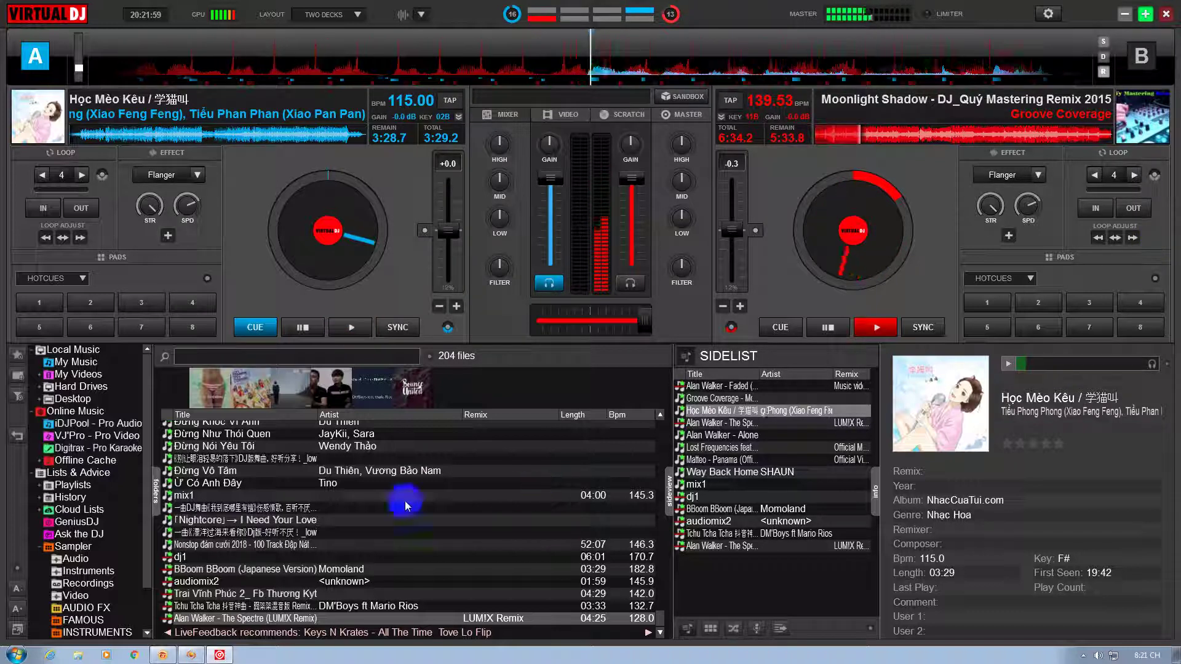
Open the sampler's Audio bank and examine the Applause sample in the Sample Editor, closing it without changes
click(75, 558)
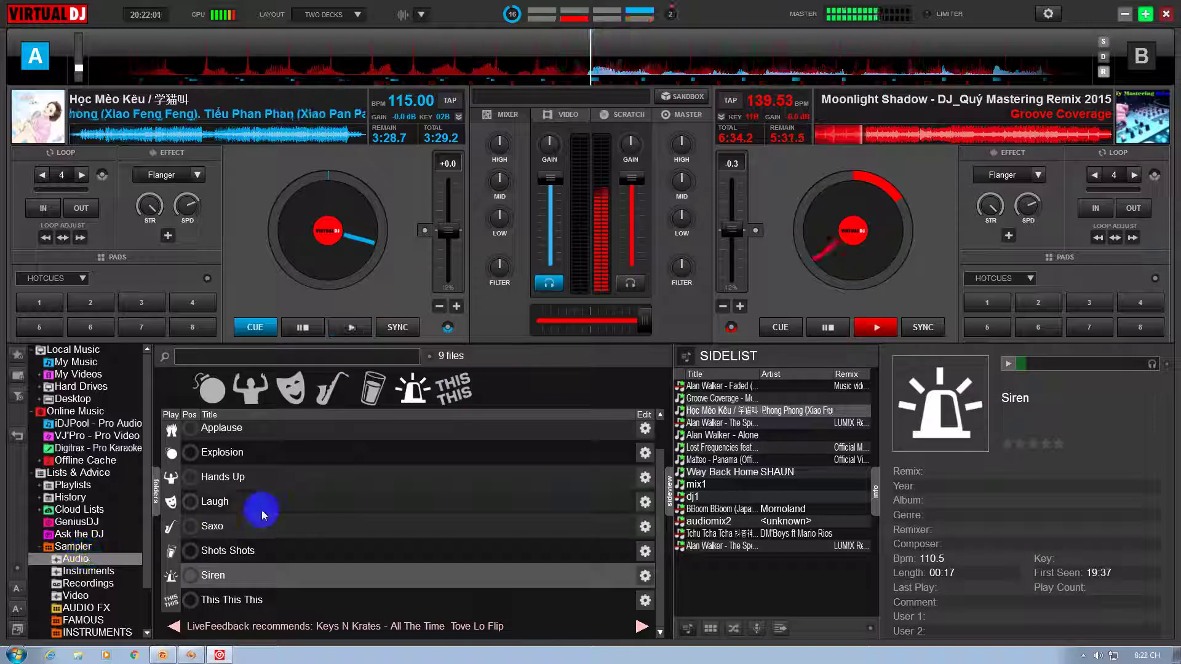
click(201, 573)
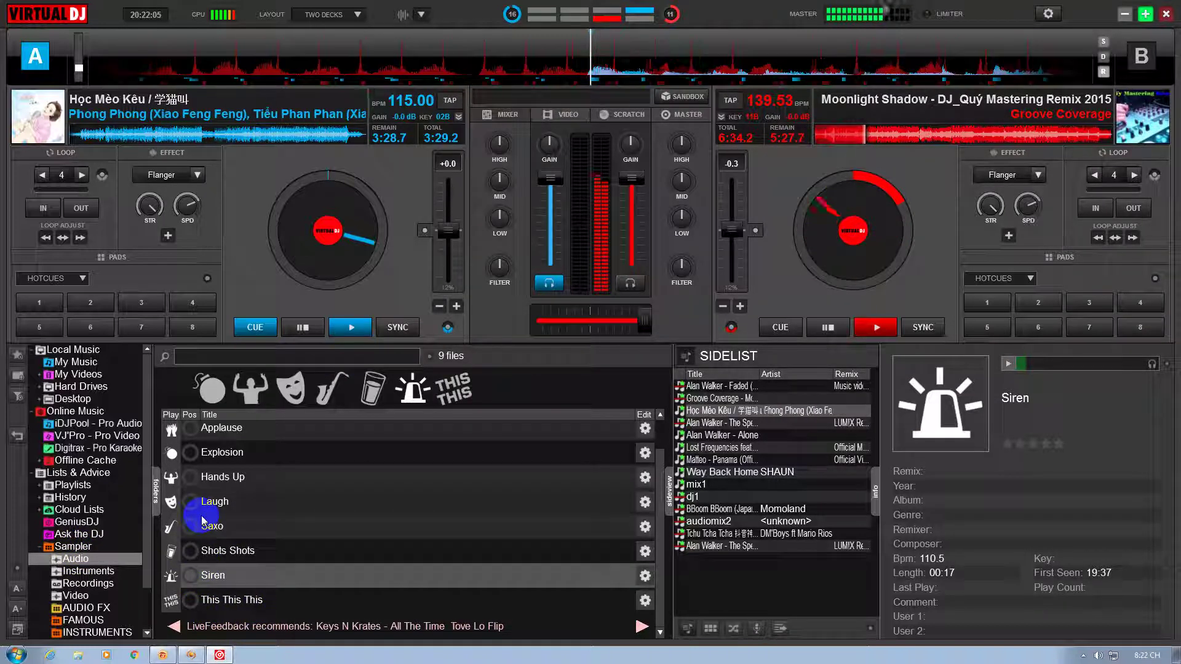
click(215, 436)
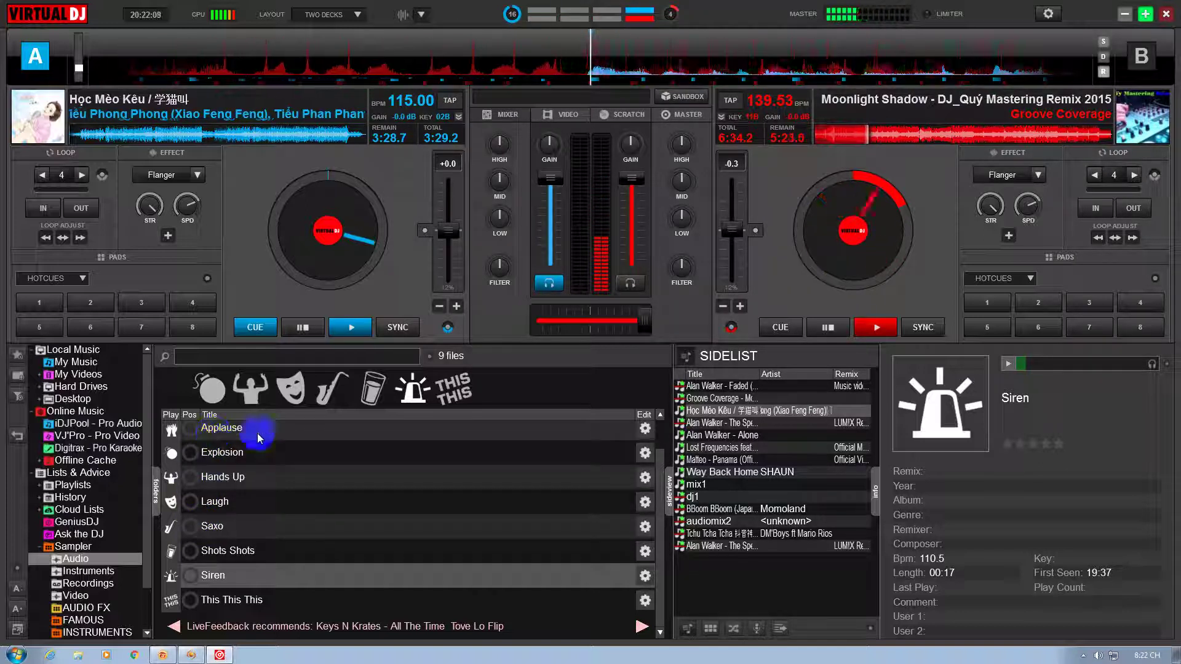
click(644, 426)
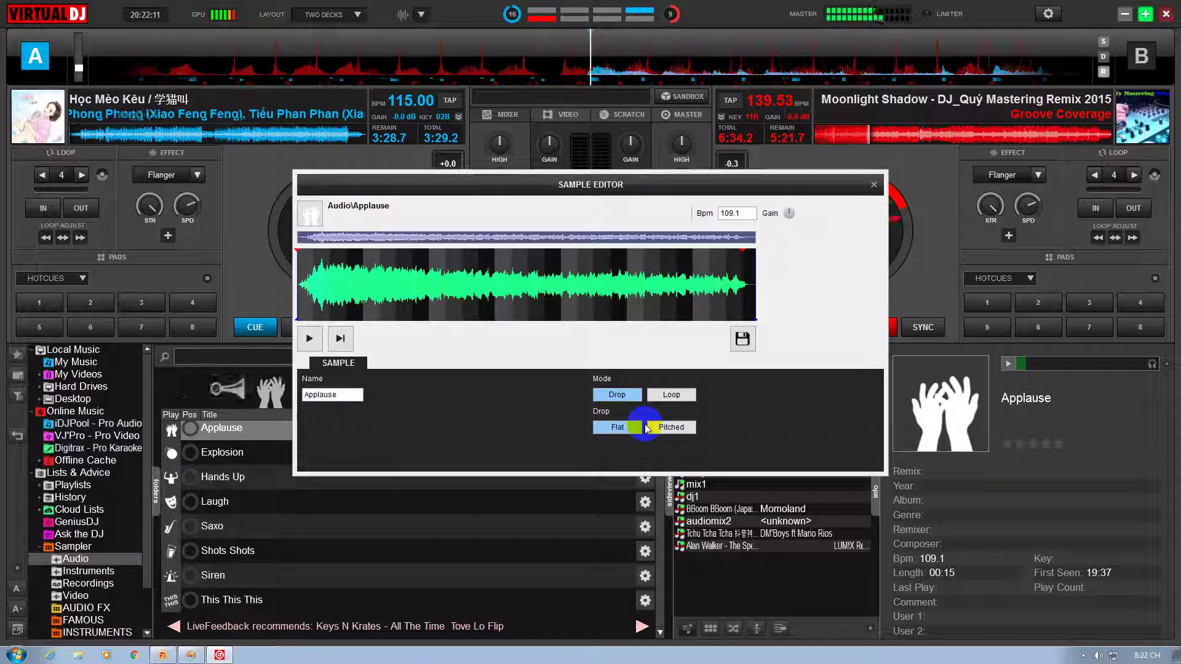
click(658, 441)
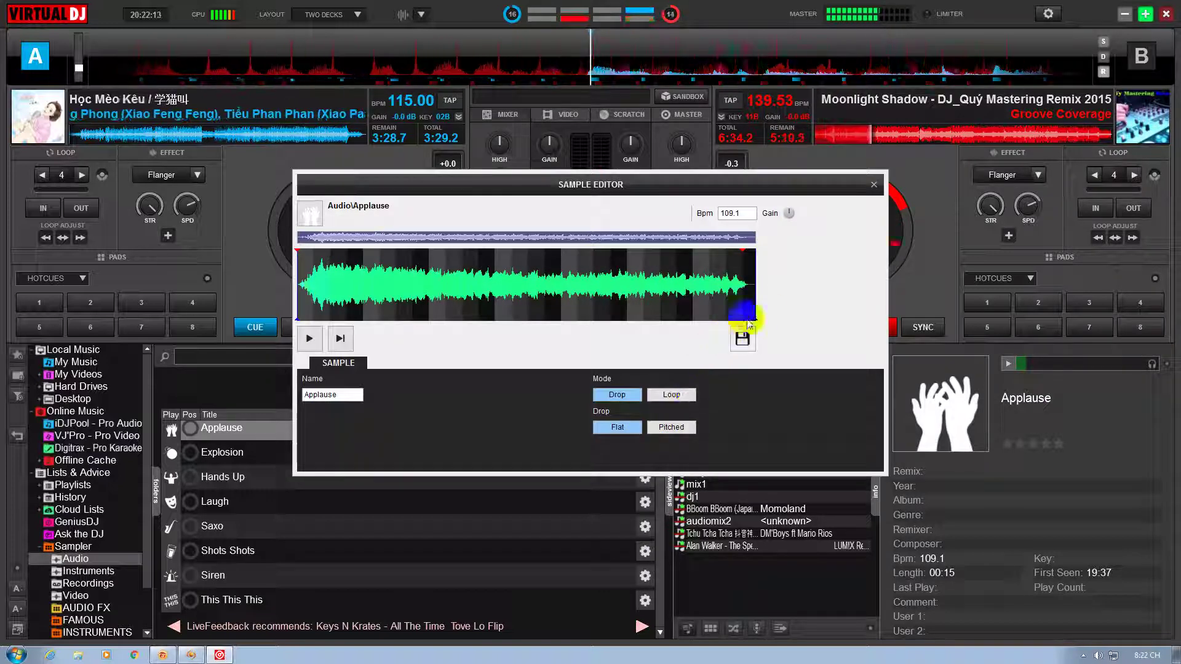
click(876, 183)
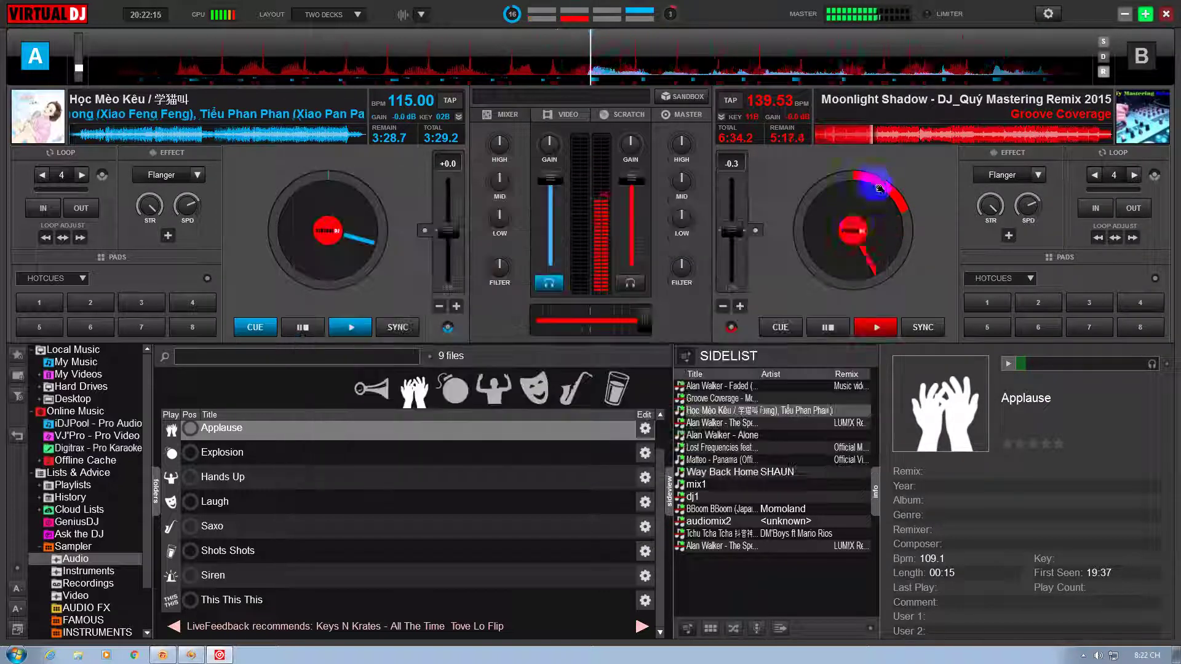
Select the Explosion sample in the Audio bank, then play the Hands Up sample several times over the mix
click(454, 399)
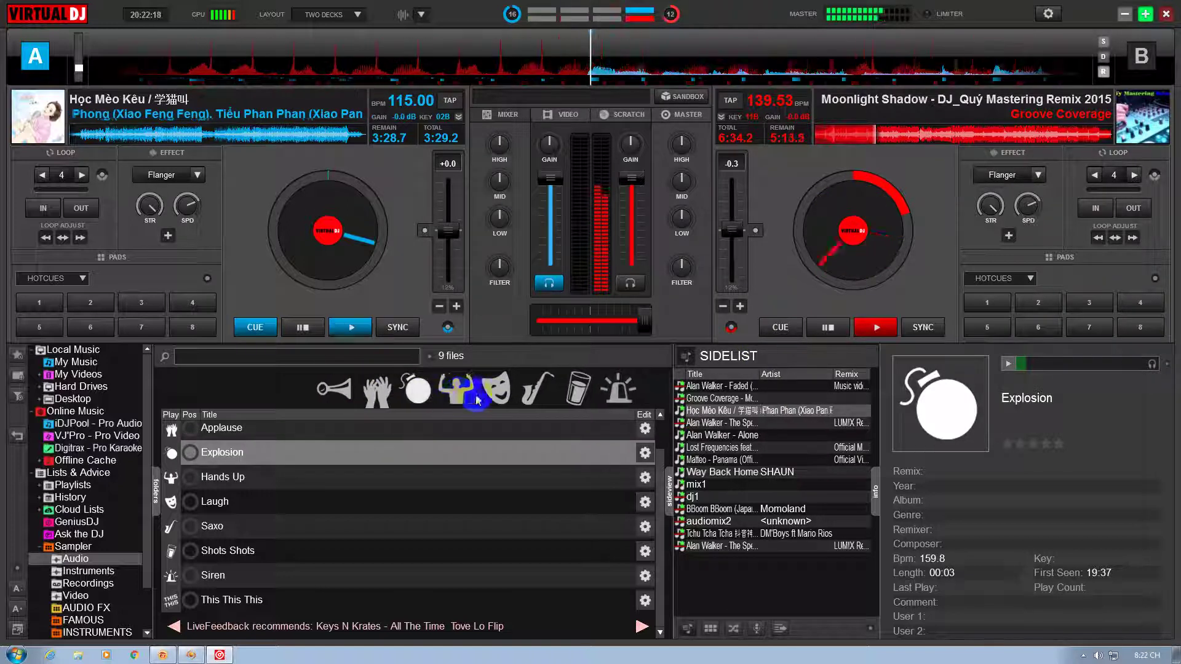
click(659, 415)
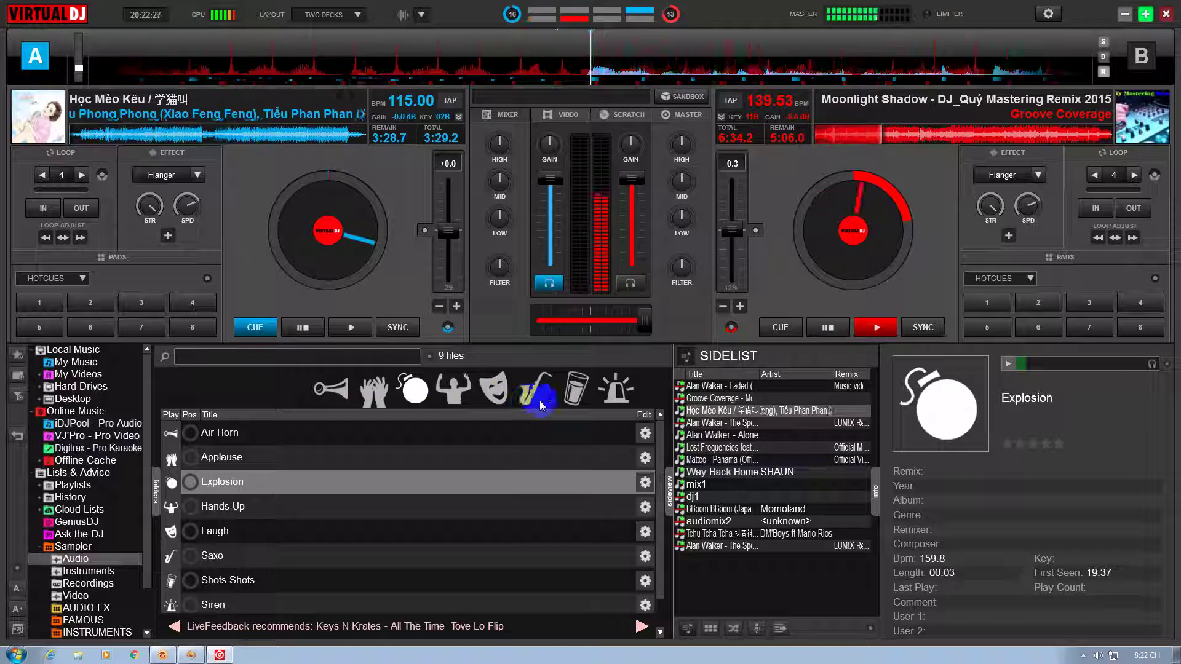
scroll(323, 455, down, 1)
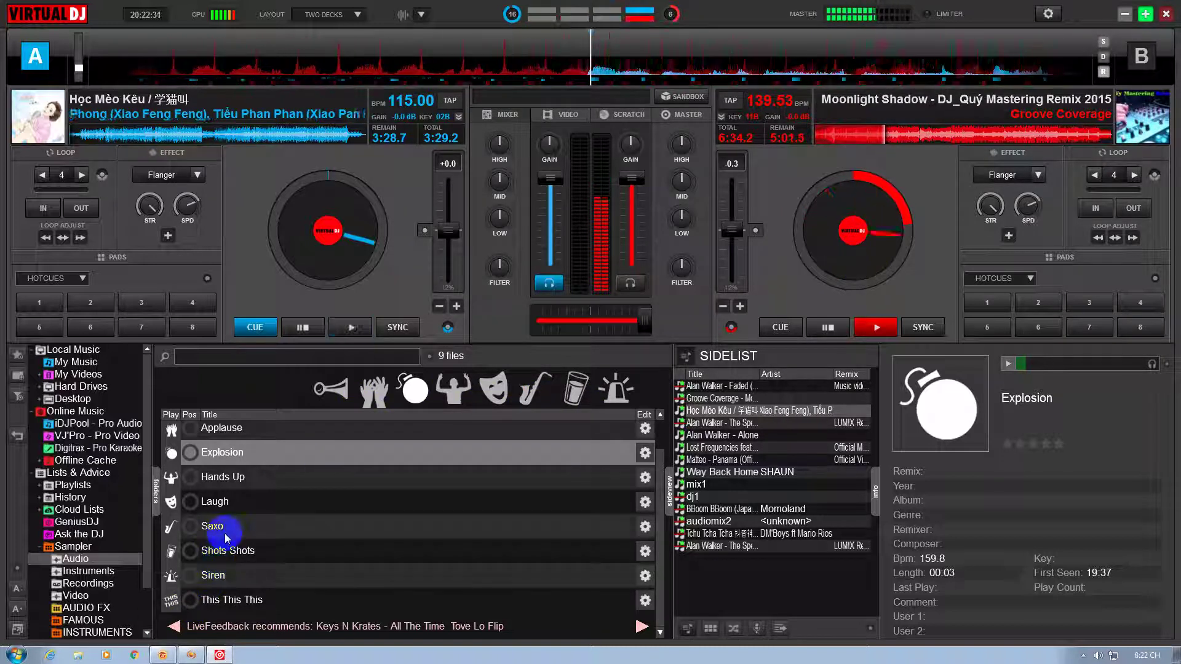
click(228, 478)
click(170, 480)
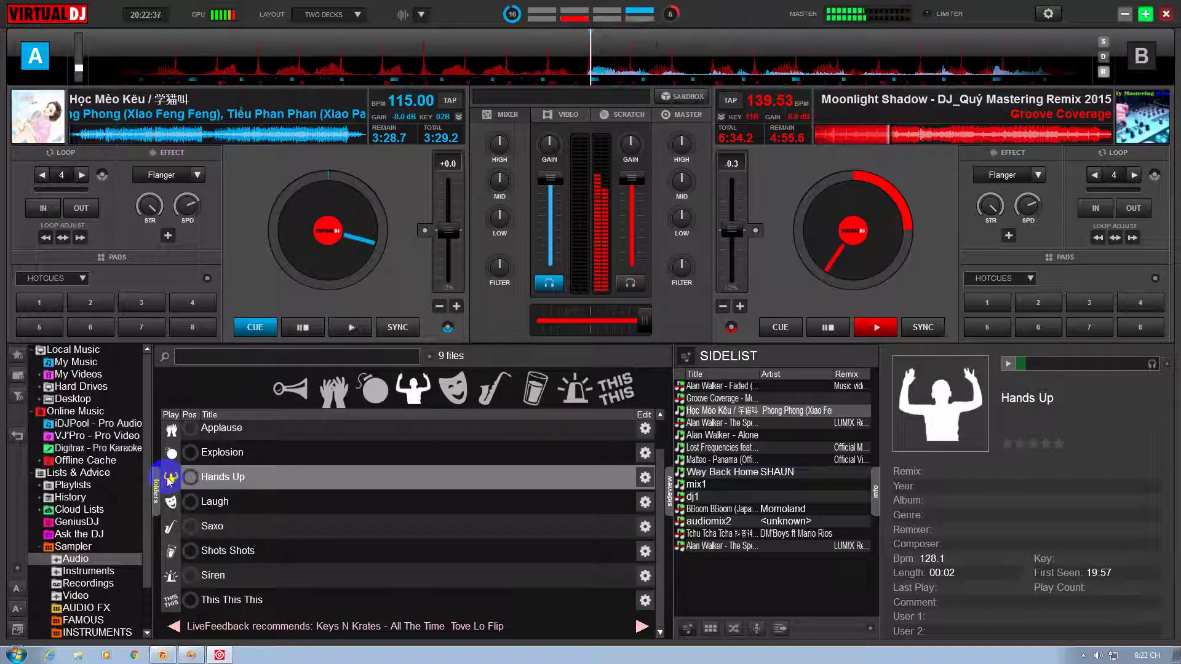
click(170, 479)
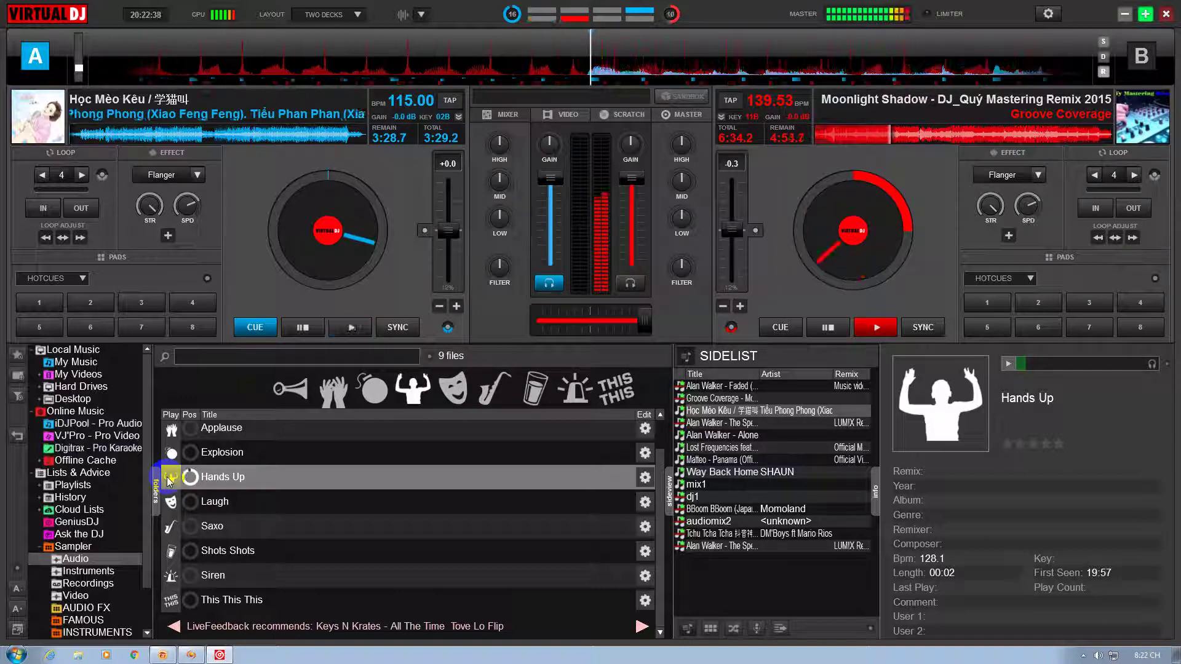
click(169, 479)
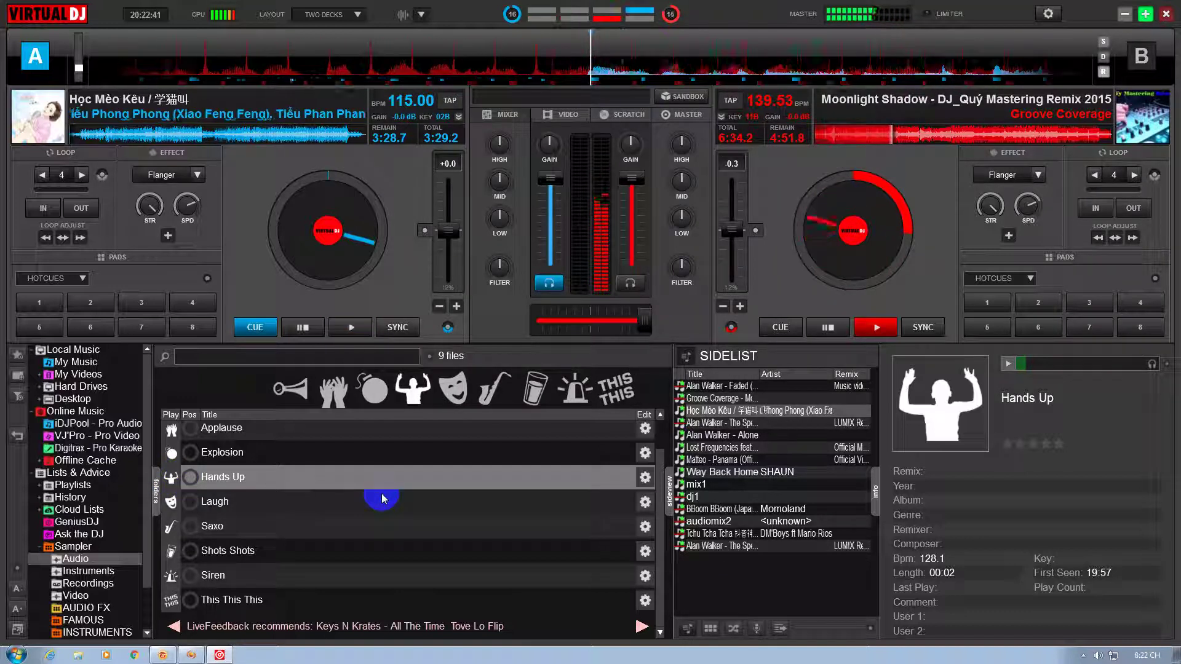
click(182, 478)
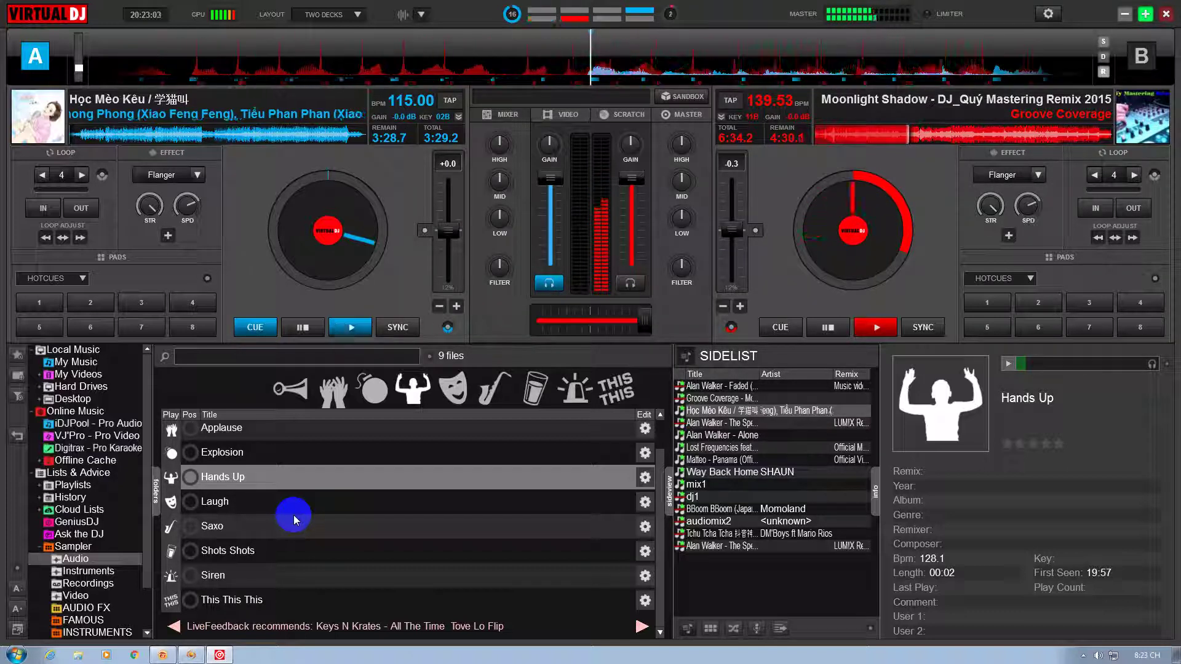
Activate a loop on deck A and extend its length to 32 beats
scroll(290, 515, up, 1)
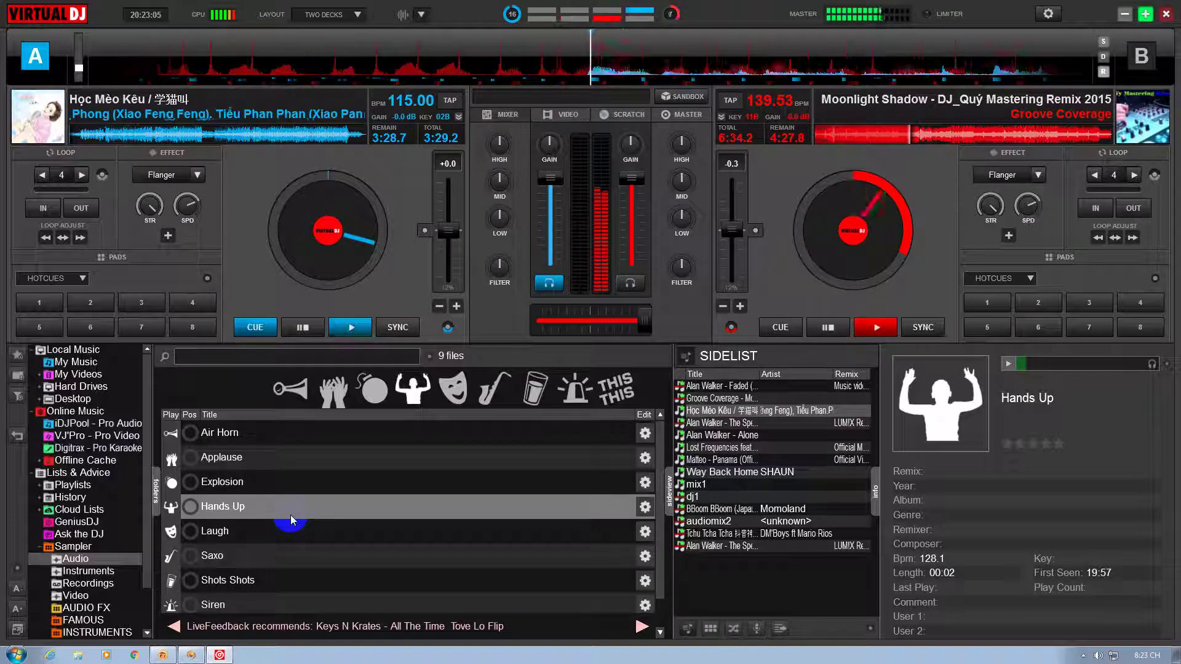
key(l)
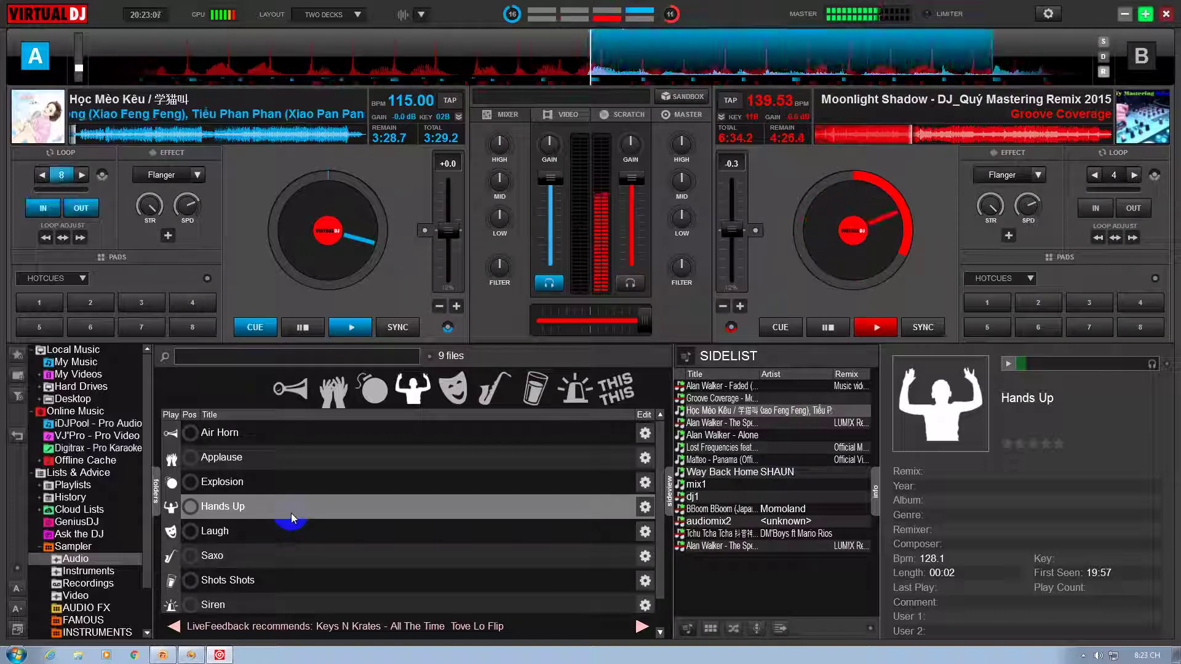
key(l)
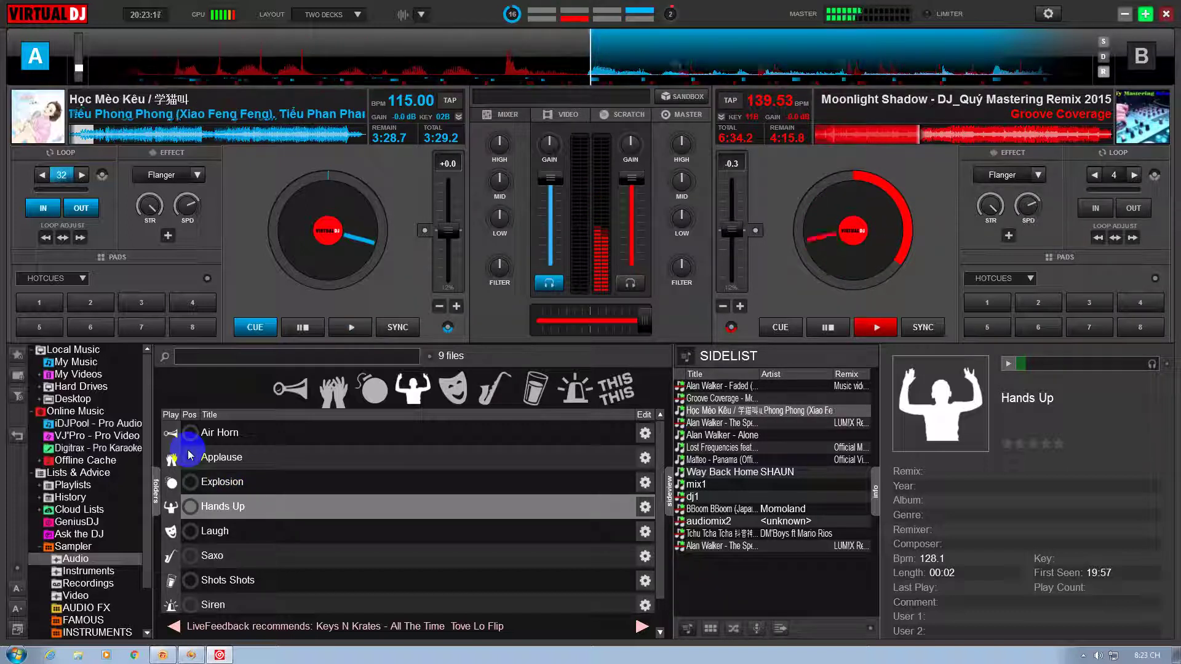
Examine the Air Horn sample in the Sample Editor and close it without changes
click(297, 432)
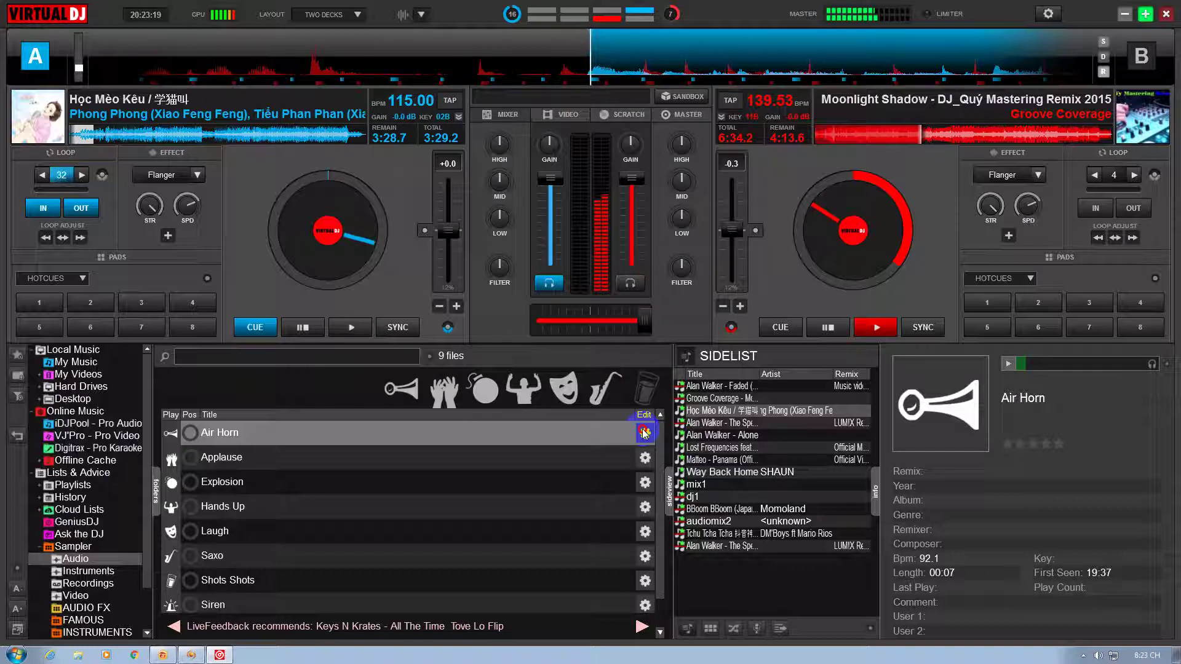
click(644, 433)
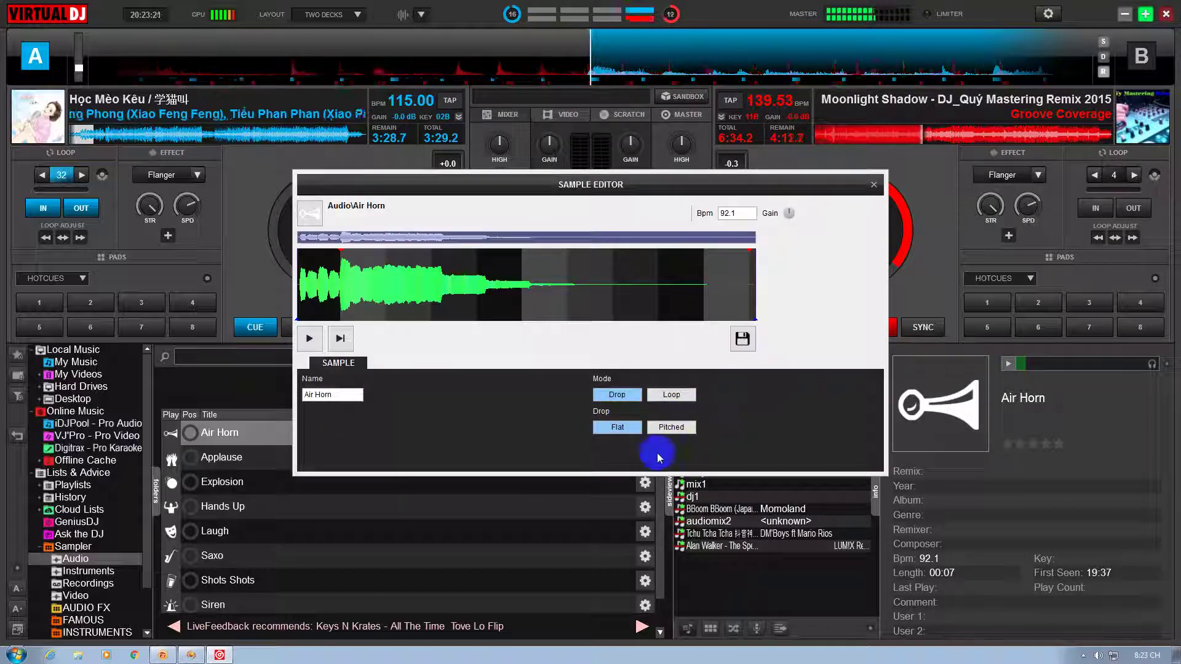
click(874, 185)
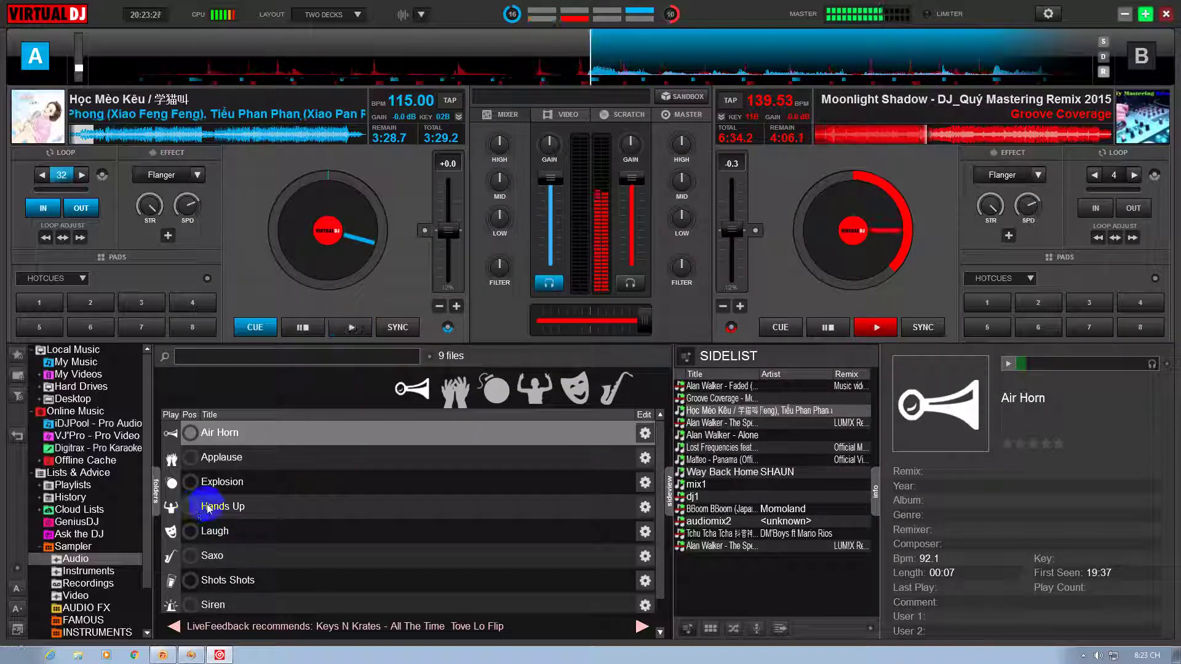
scroll(191, 541, down, 1)
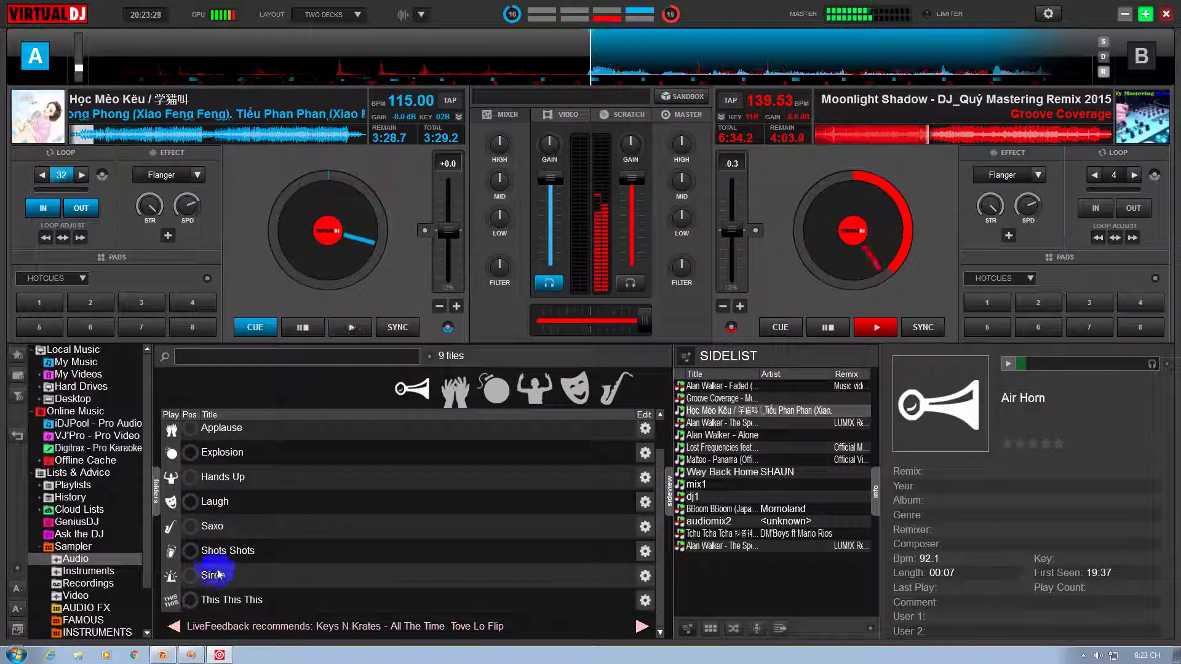
Open the sampler's Instruments bank and play the Kick sample over the mix
click(93, 572)
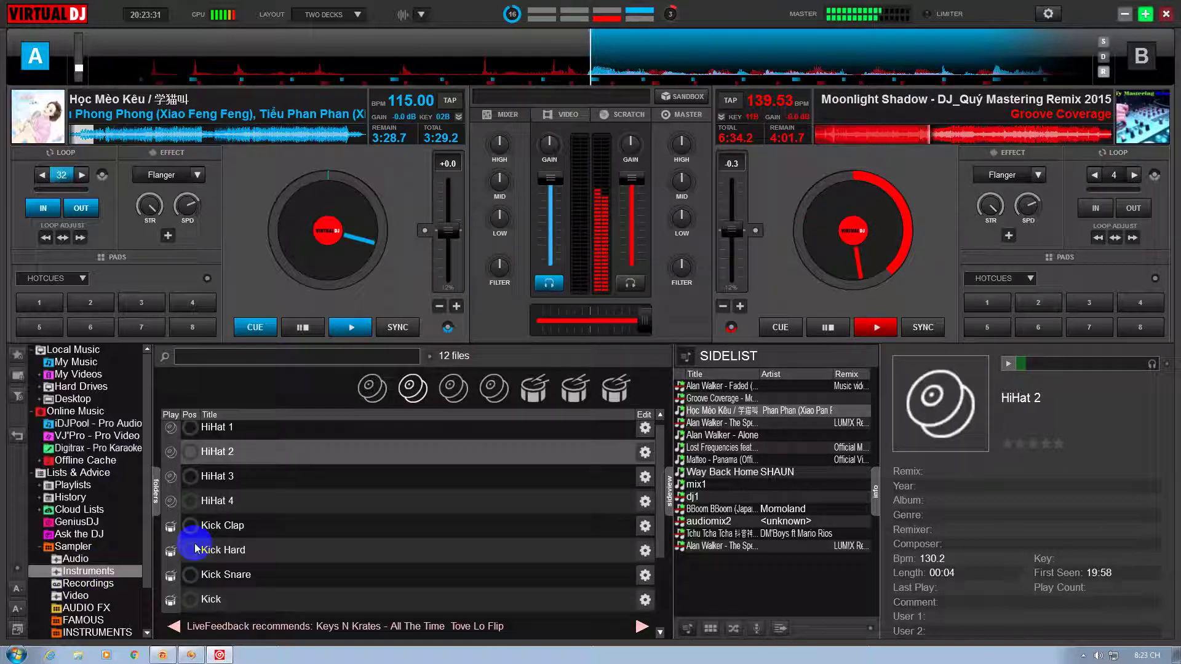
scroll(203, 527, down, 4)
click(228, 502)
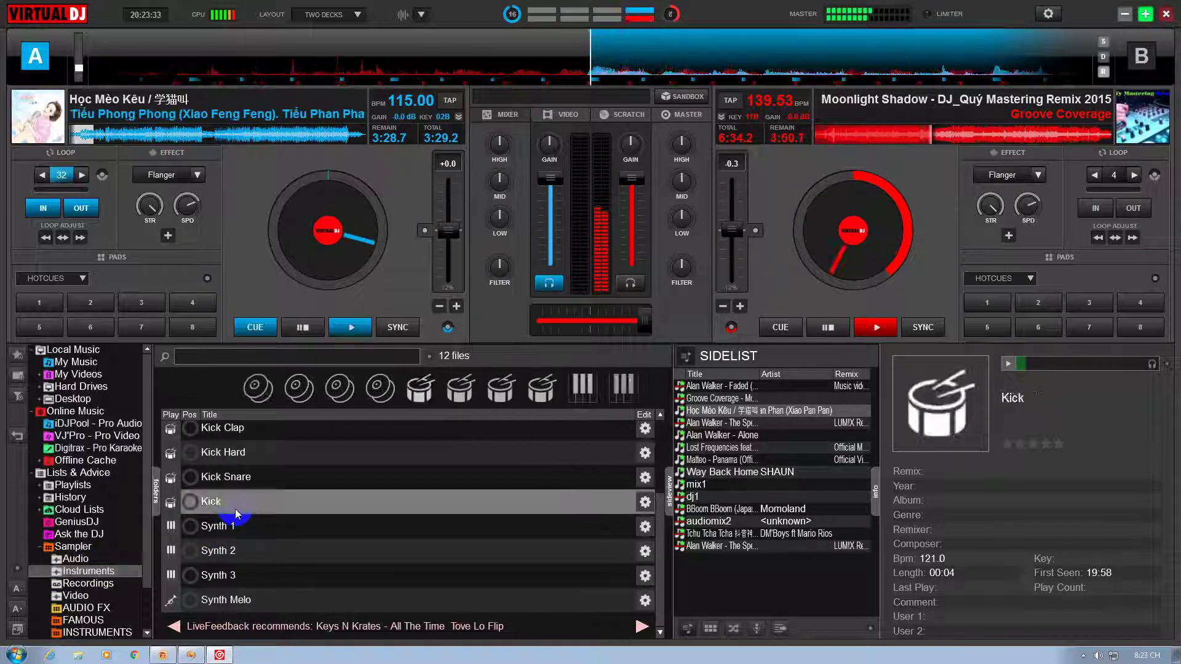
click(171, 504)
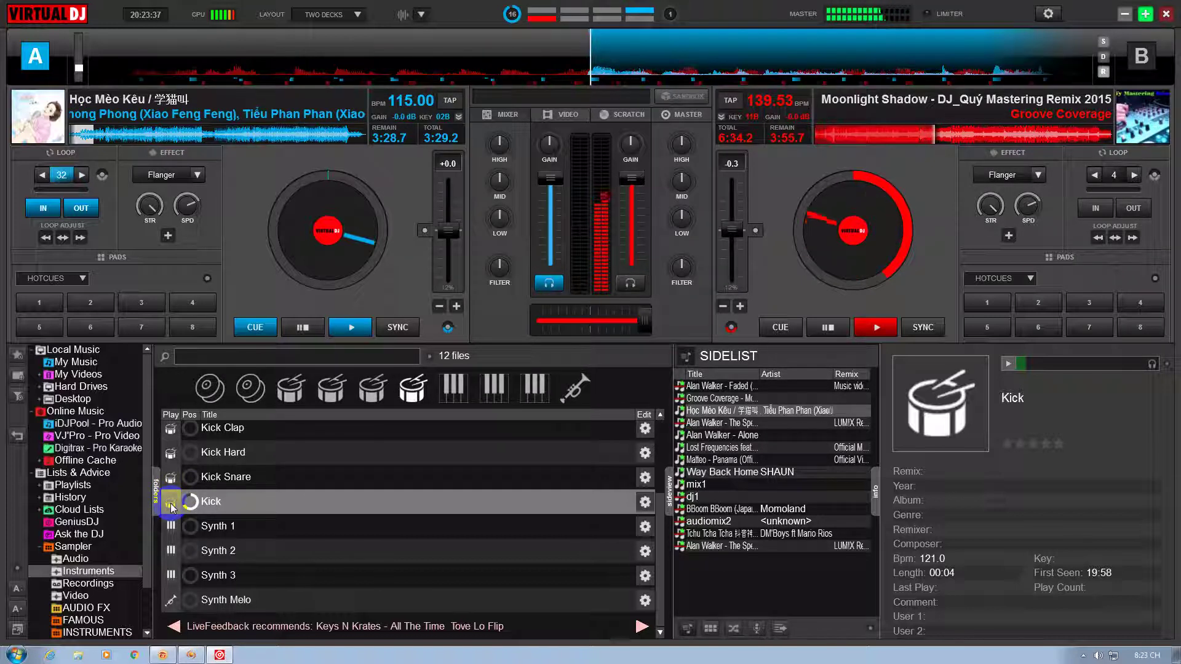
click(171, 504)
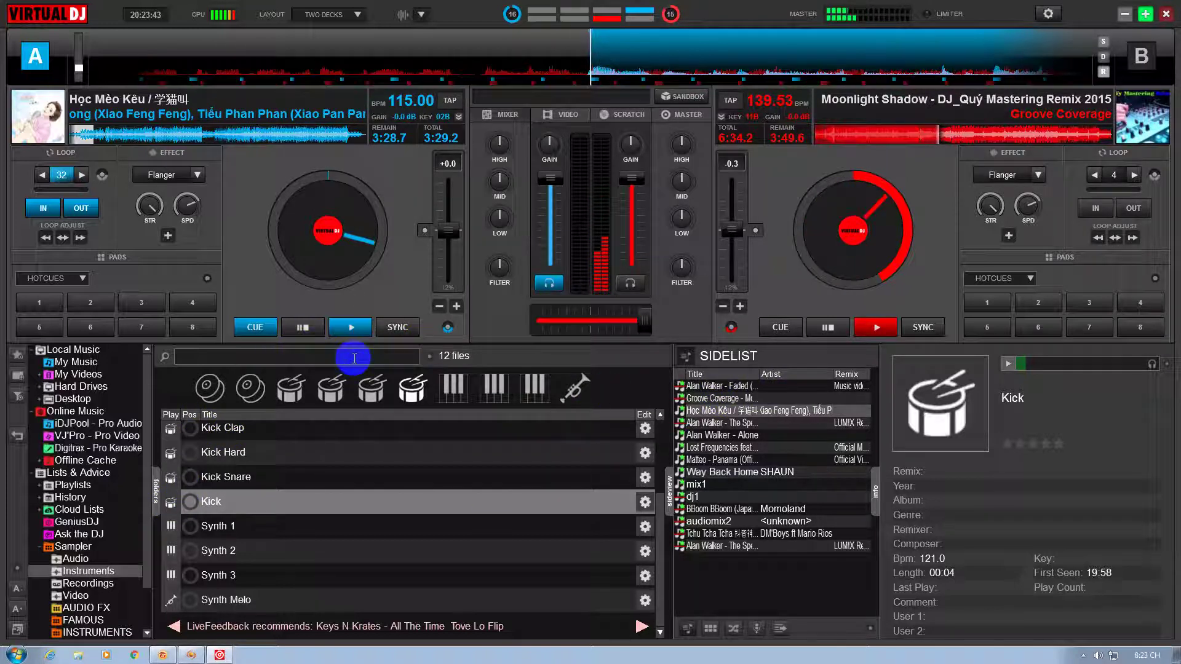
Scrub "Học Mèo Kêu / 学猫叫" on deck A and reposition playback near the beginning of the track
mouse_move(360, 248)
mouse_down()
mouse_move(317, 264)
mouse_move(302, 218)
mouse_move(351, 209)
mouse_move(327, 267)
mouse_move(382, 201)
mouse_move(316, 275)
mouse_move(360, 203)
mouse_move(295, 263)
mouse_move(346, 188)
mouse_move(330, 271)
mouse_move(274, 240)
mouse_move(321, 226)
mouse_move(330, 255)
mouse_move(386, 196)
mouse_move(362, 257)
mouse_move(332, 246)
mouse_move(303, 295)
mouse_up()
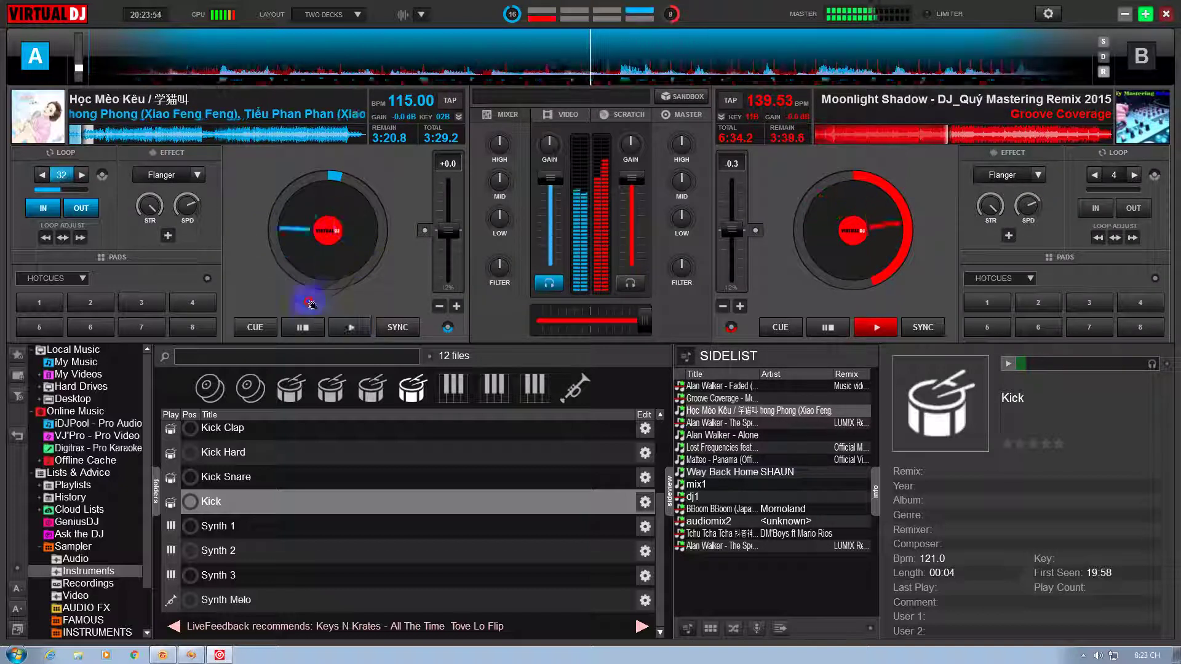
click(88, 140)
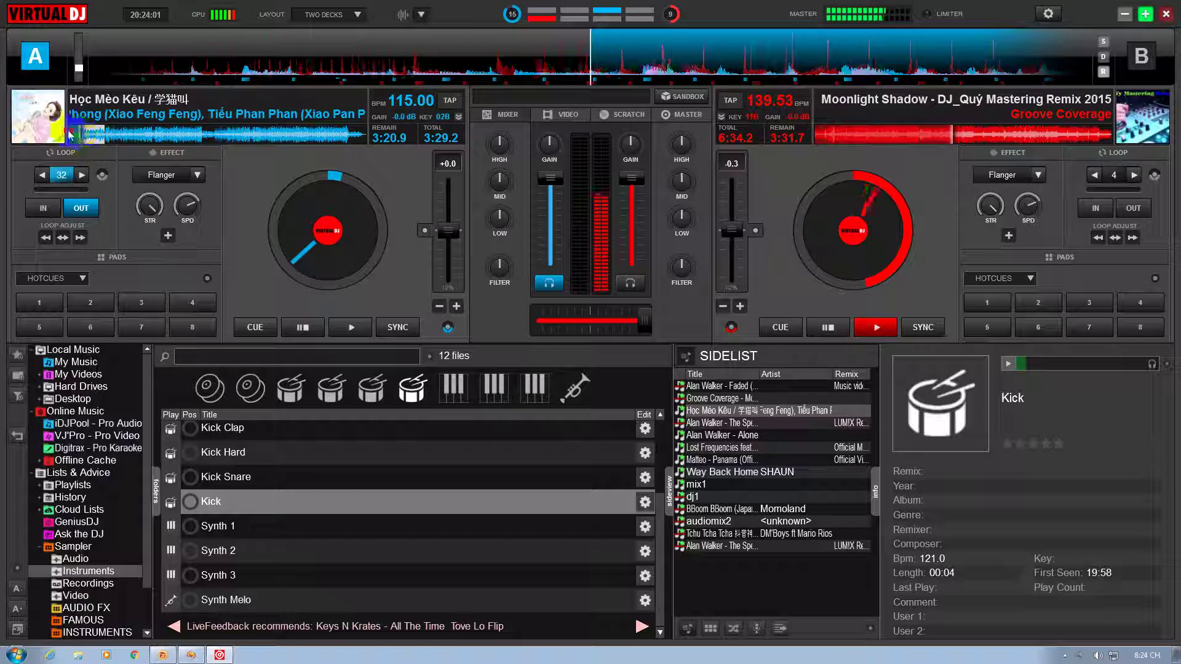
Reposition "Học Mèo Kêu / 学猫叫" slightly further into the track, start deck A, and crossfade fully to it
click(84, 143)
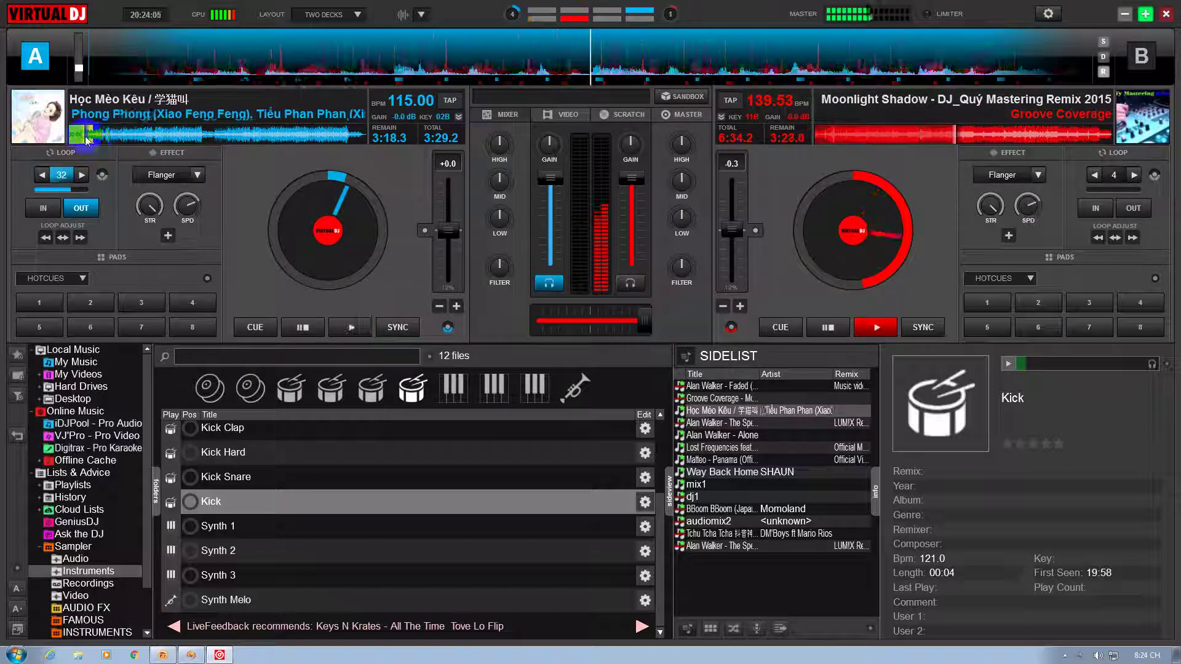
click(90, 143)
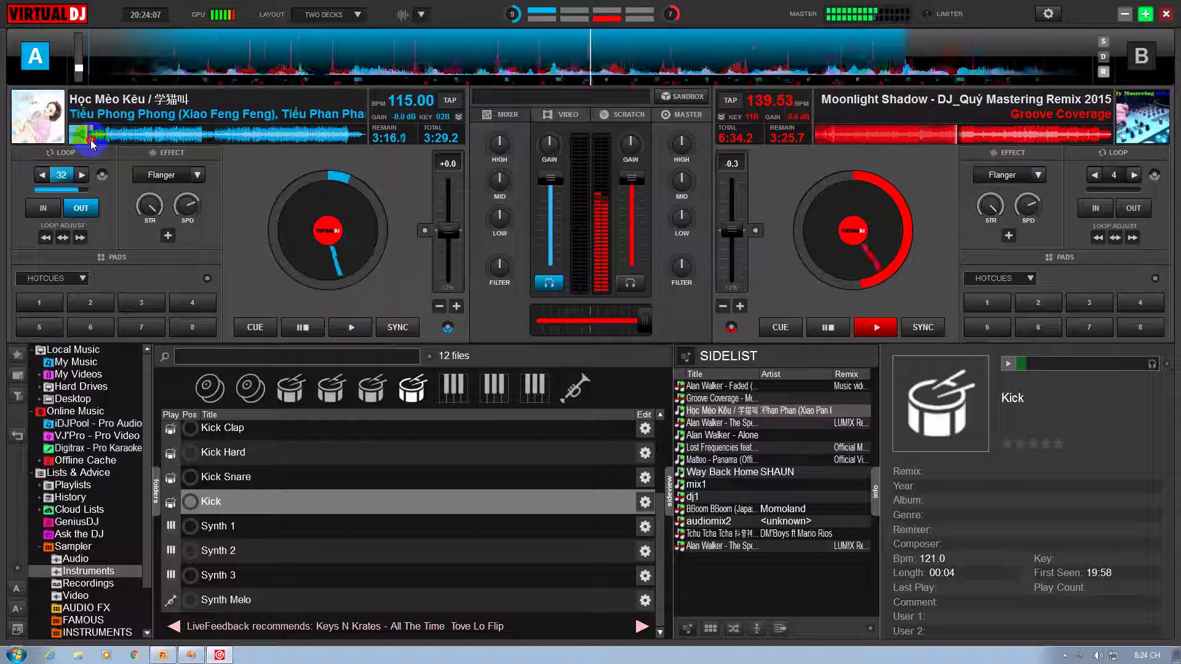
click(95, 146)
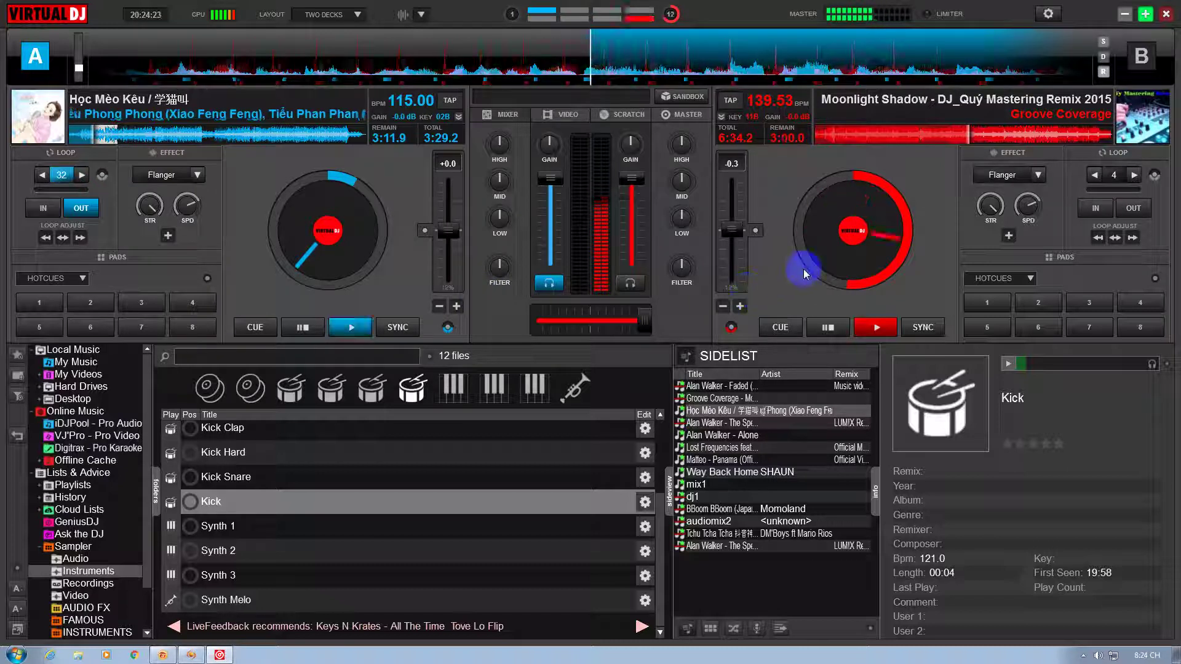
click(338, 335)
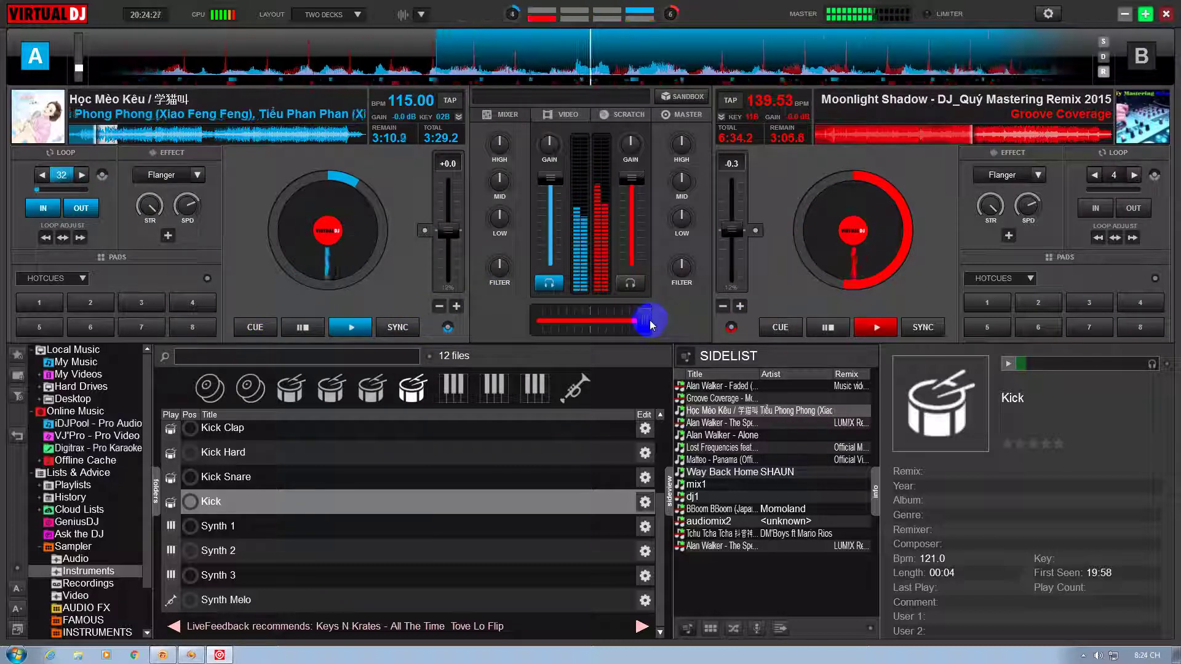
drag(650, 325, 522, 324)
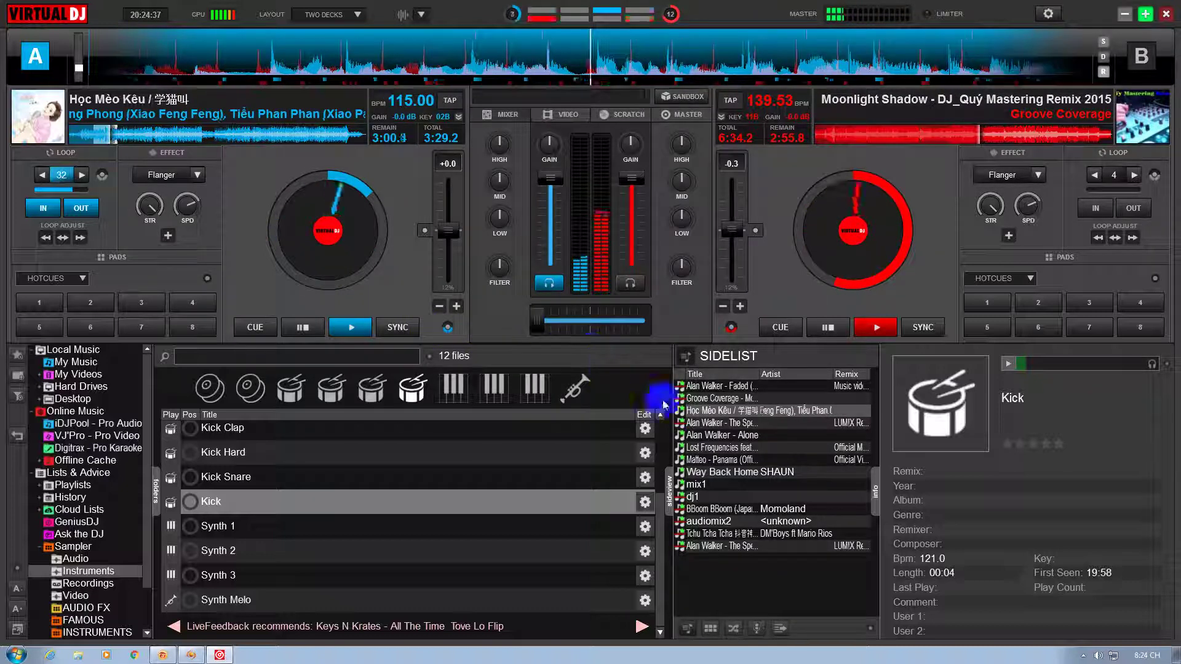
Load "The Spectre (LUM!X Remix)" from the sidelist onto deck B and position it shortly after the track's beginning
drag(713, 423, 825, 290)
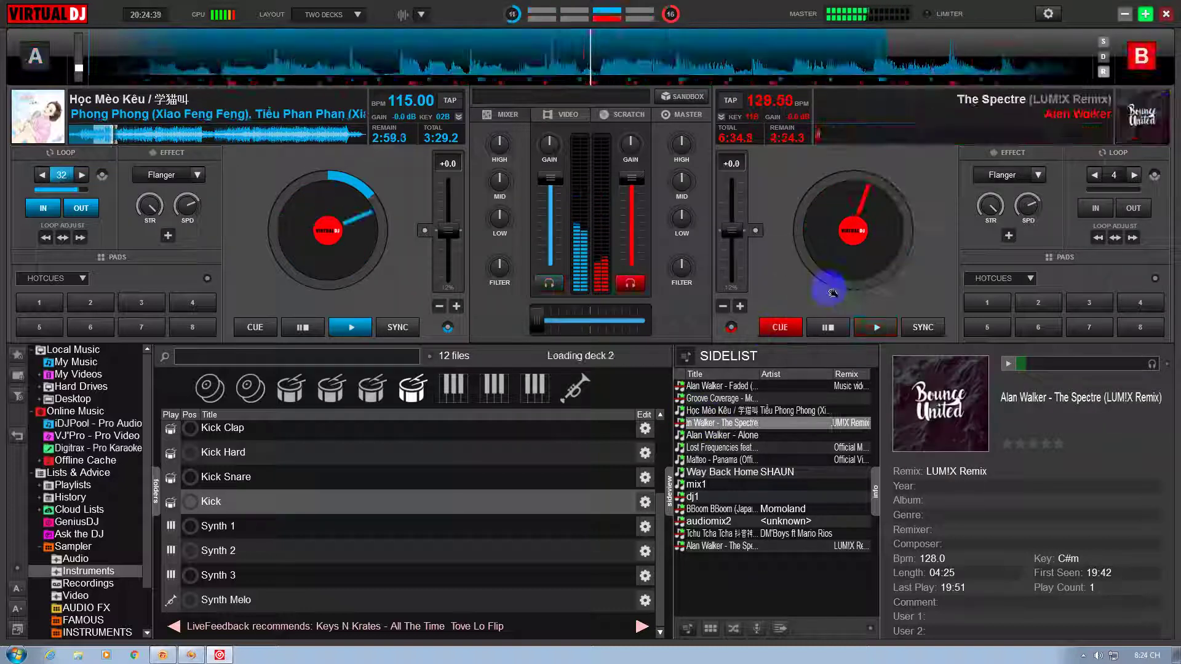
click(831, 328)
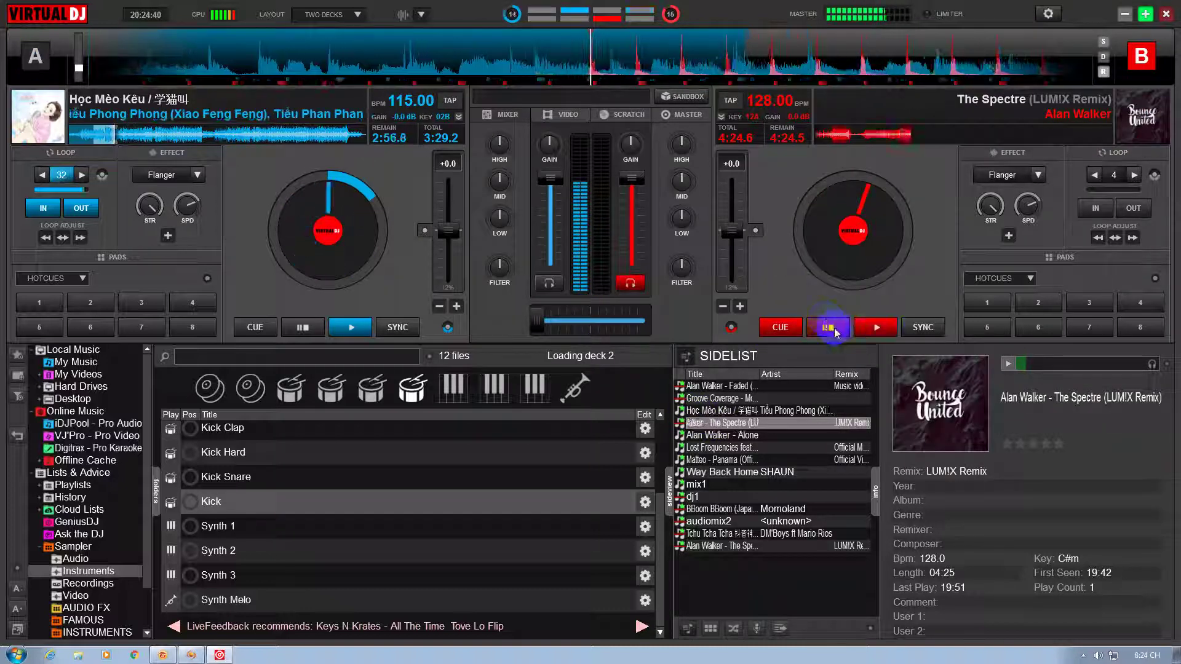
click(1009, 365)
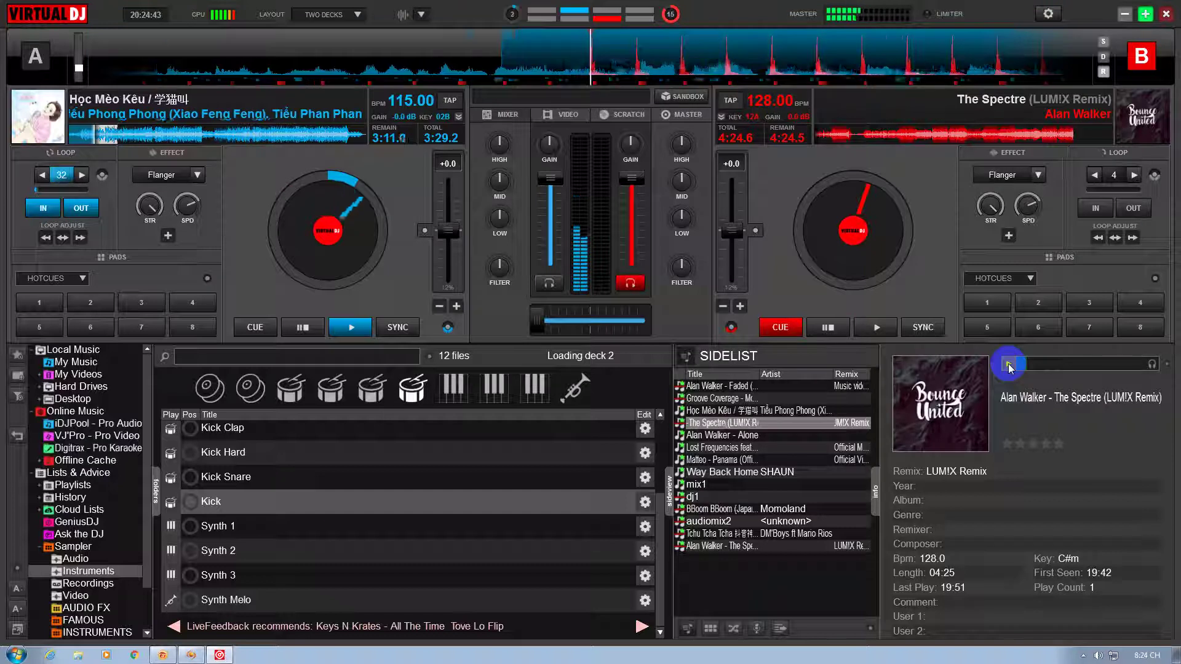
click(829, 132)
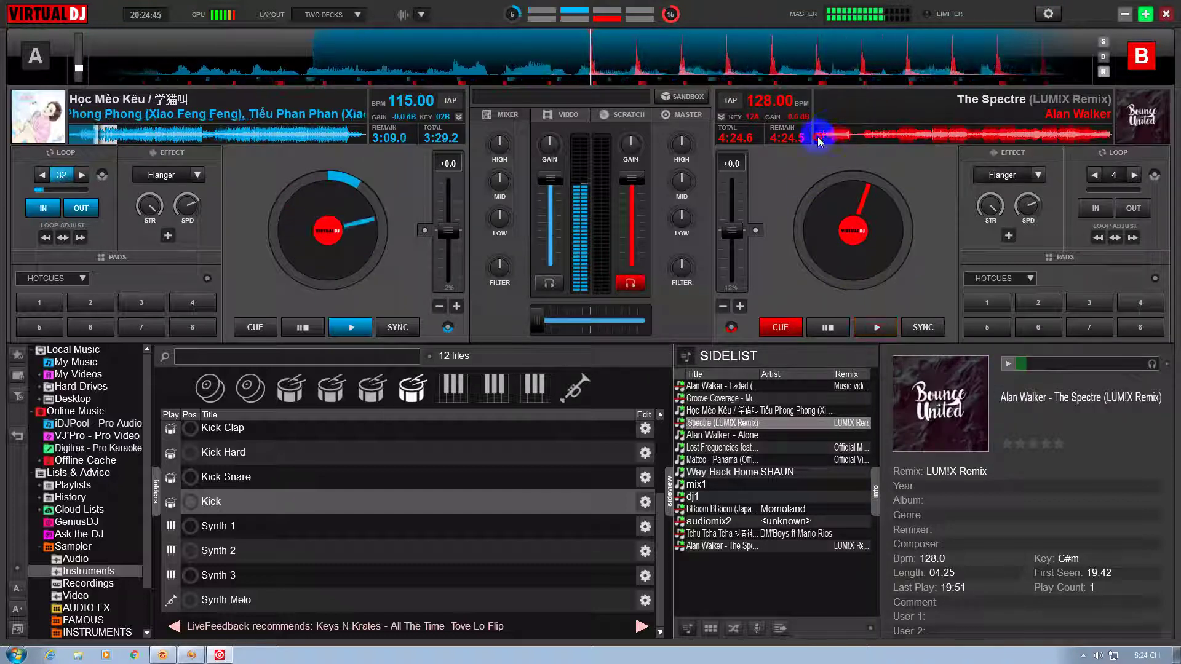
click(825, 140)
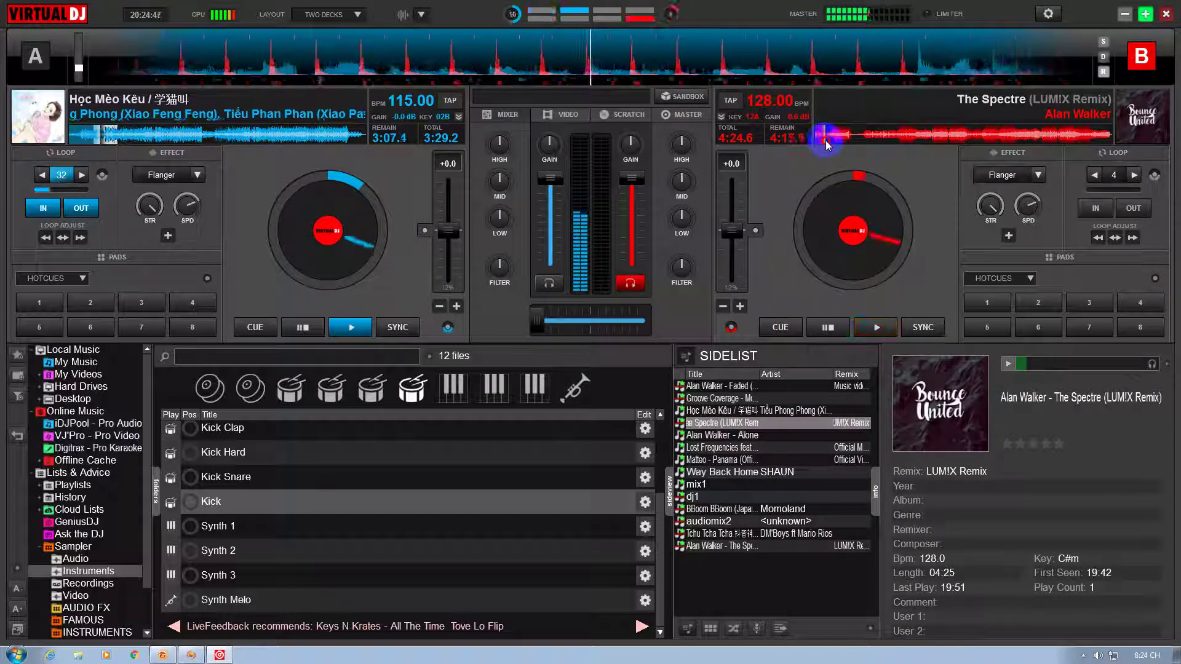
click(833, 145)
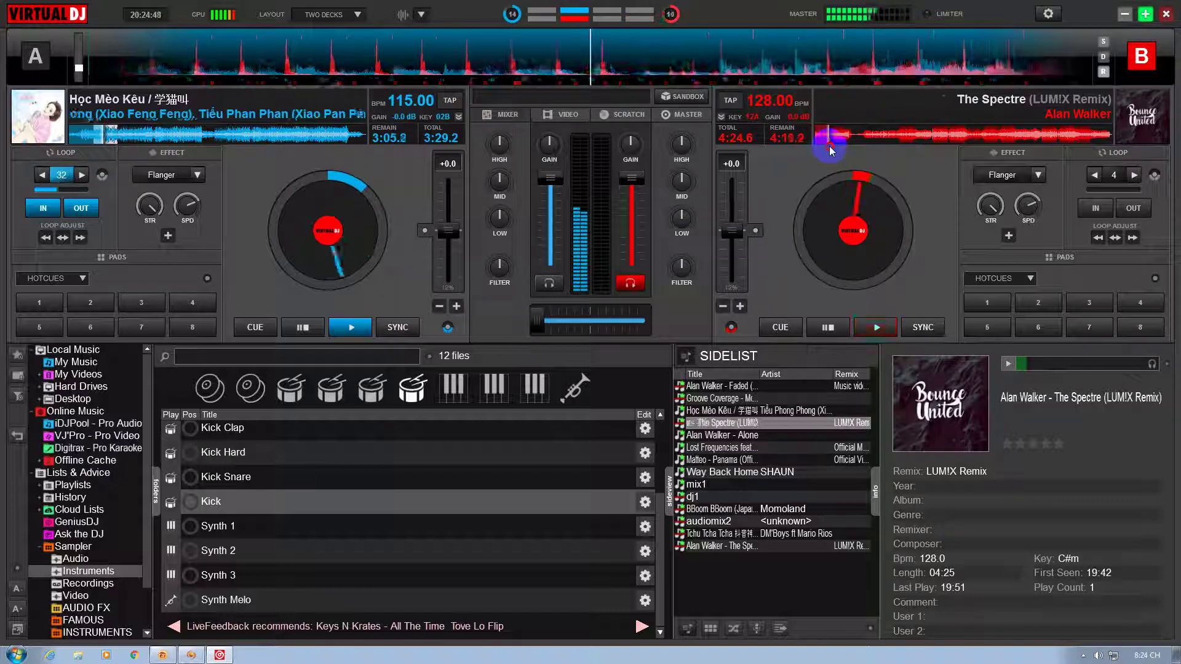
drag(832, 184, 823, 216)
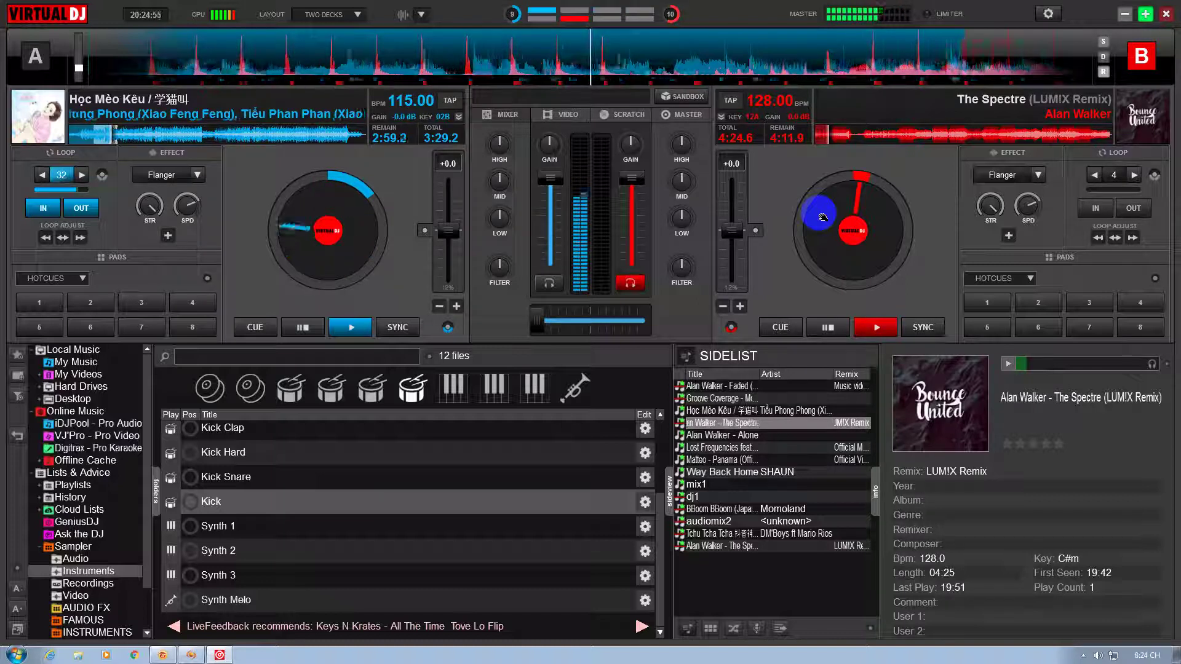
Shift the beat marker forward along the waveform of deck A's track in the BPM Editor and close the editor
drag(823, 216, 710, 29)
click(411, 100)
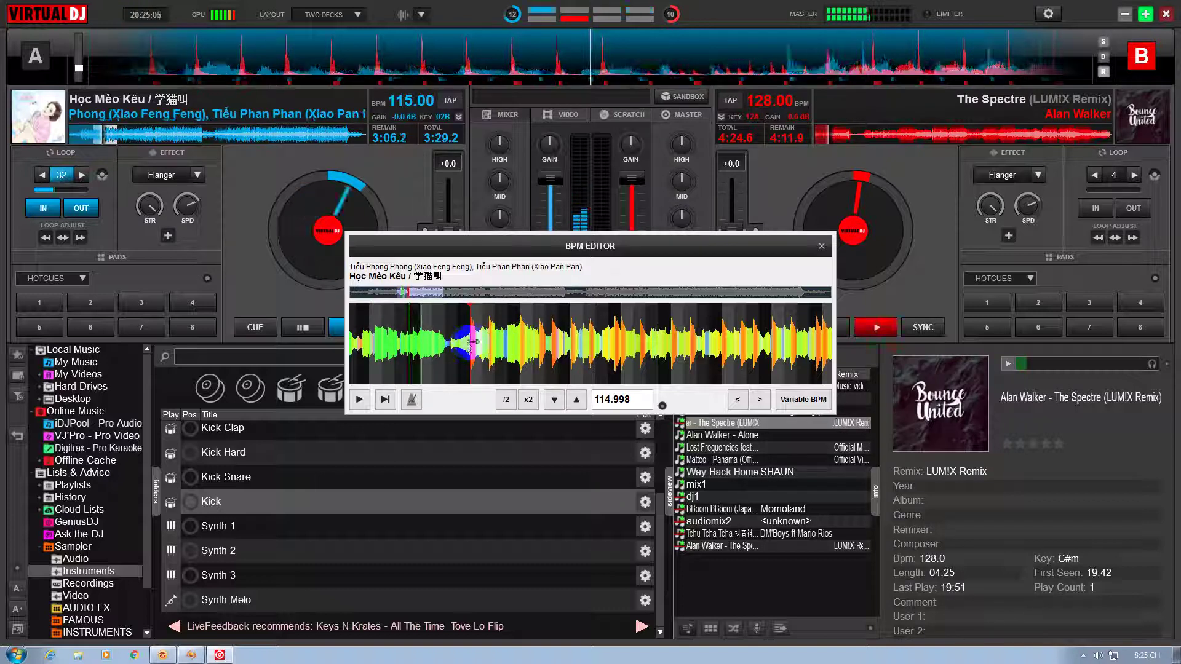
drag(467, 349, 563, 349)
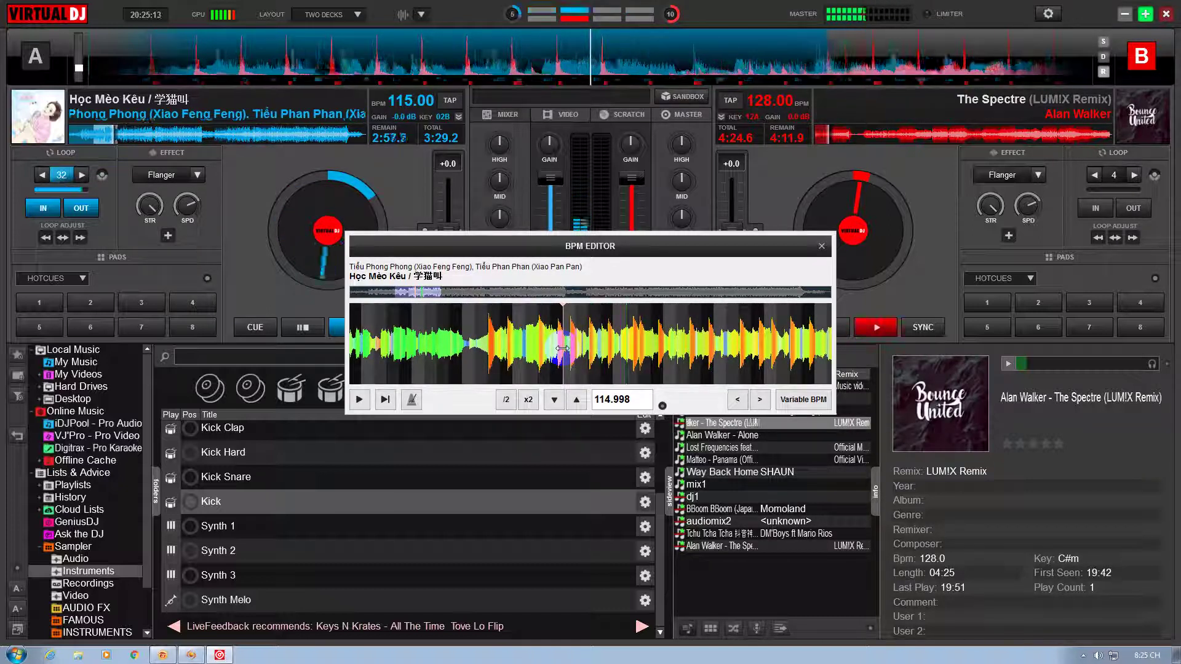
mouse_move(562, 349)
mouse_down()
mouse_move(495, 348)
mouse_move(620, 357)
mouse_up()
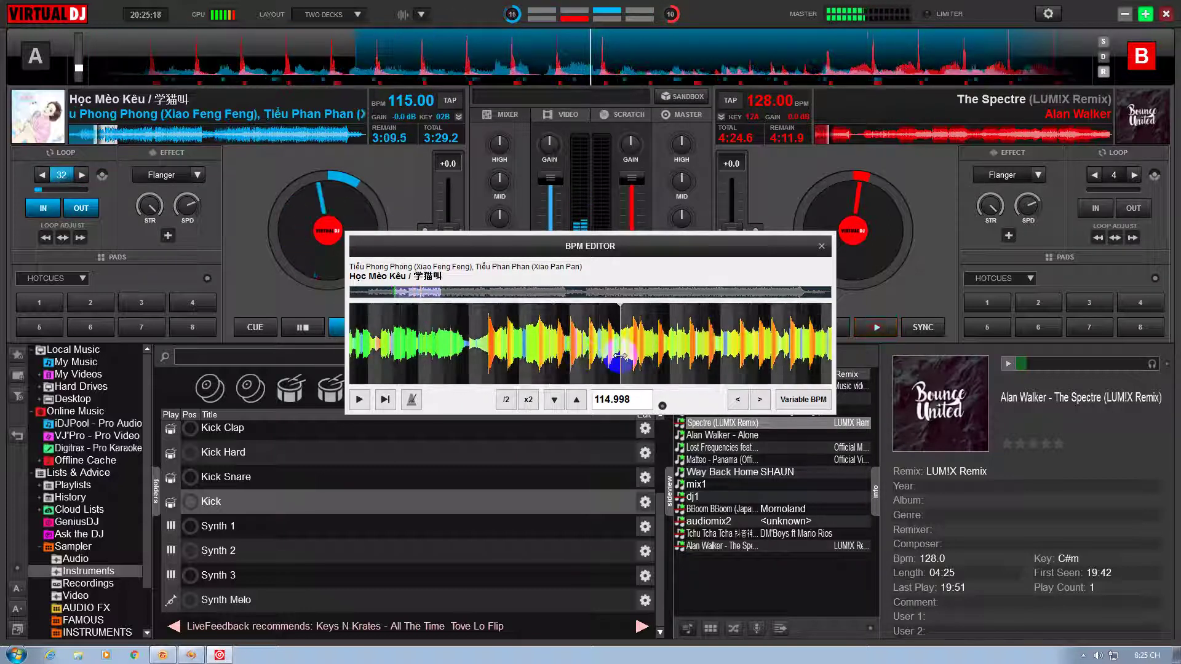
click(810, 247)
Release the 32-beat loop on deck A and review its track in the BPM Editor without changing the tempo
click(82, 208)
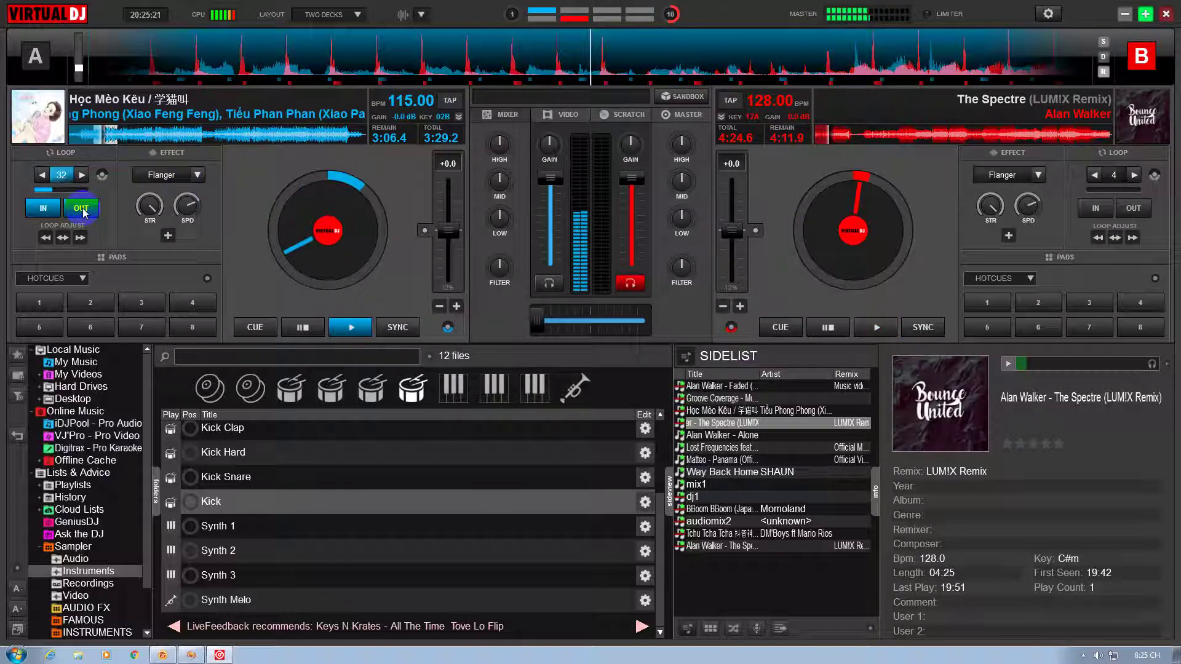
drag(326, 256, 453, 231)
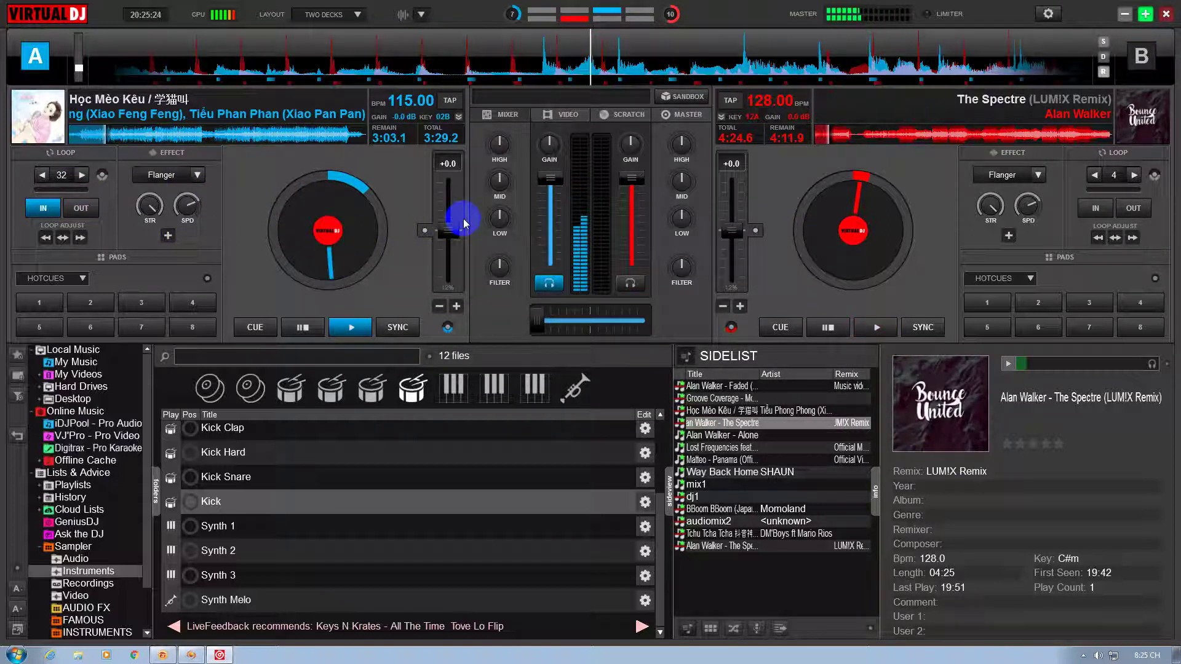
click(389, 110)
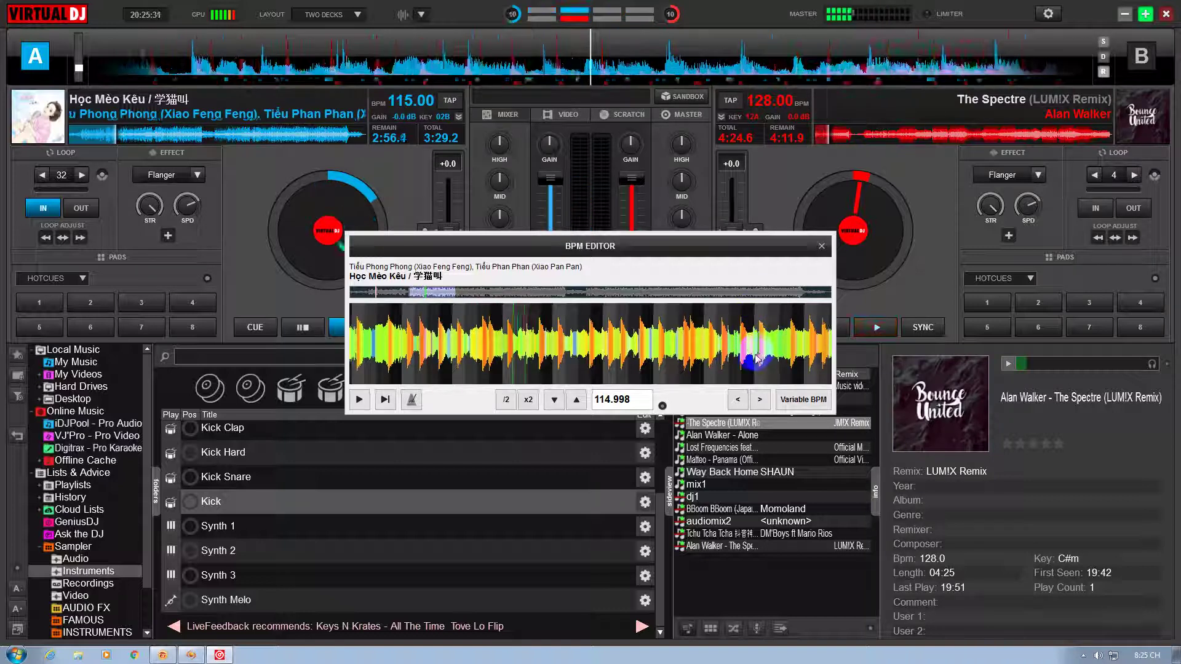
click(856, 255)
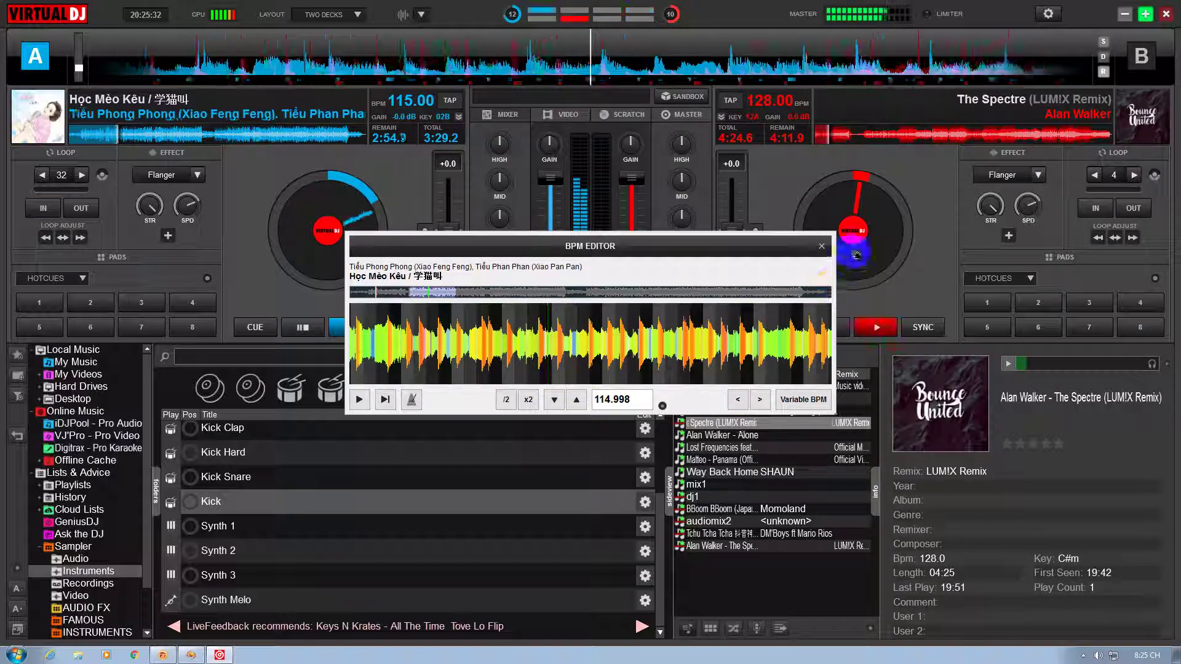
click(821, 246)
click(573, 281)
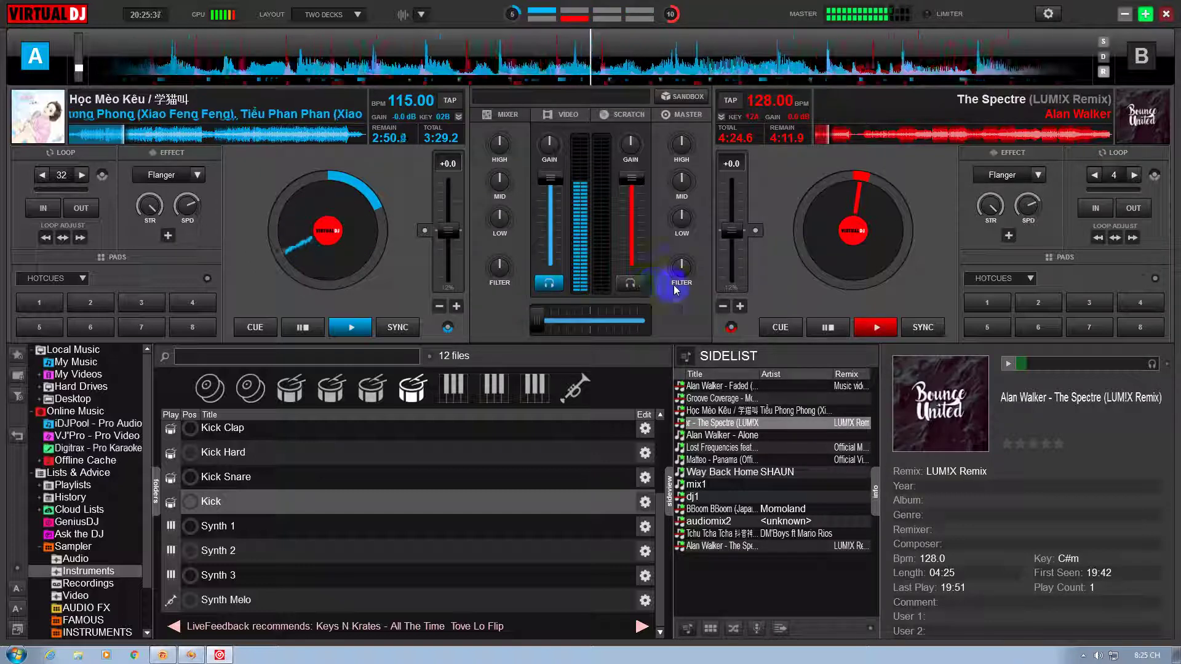
Start deck B and crossfade fully to it, and load "Alan Walker - Alone" from the sidelist onto deck A
click(872, 329)
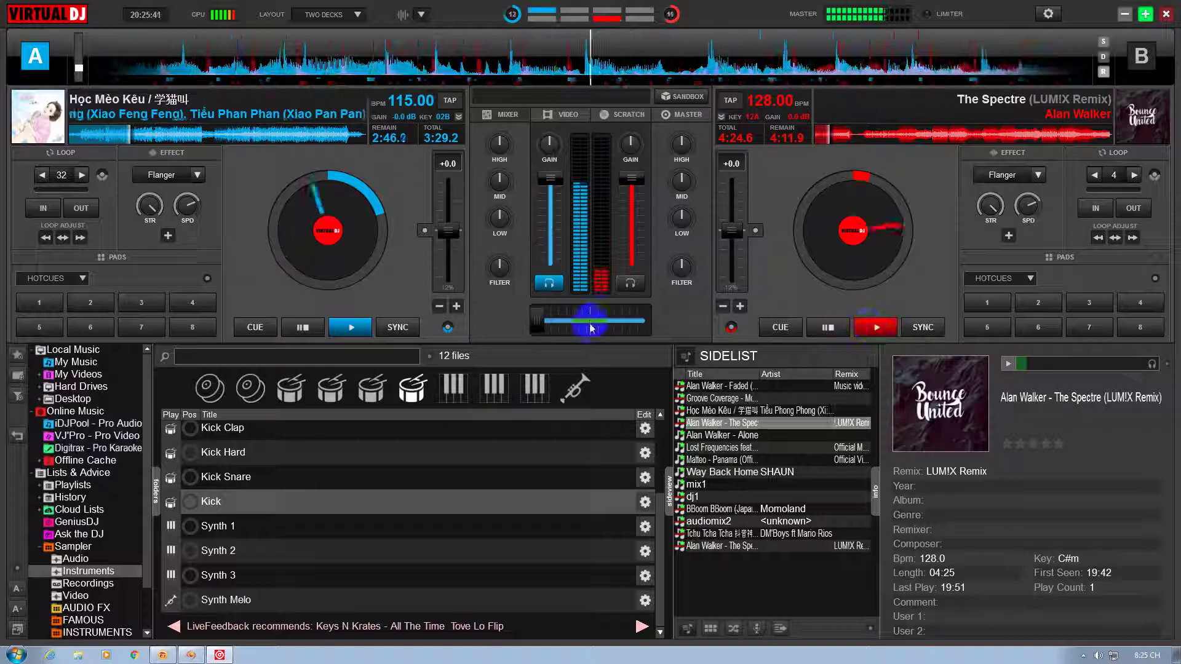
drag(540, 322, 694, 335)
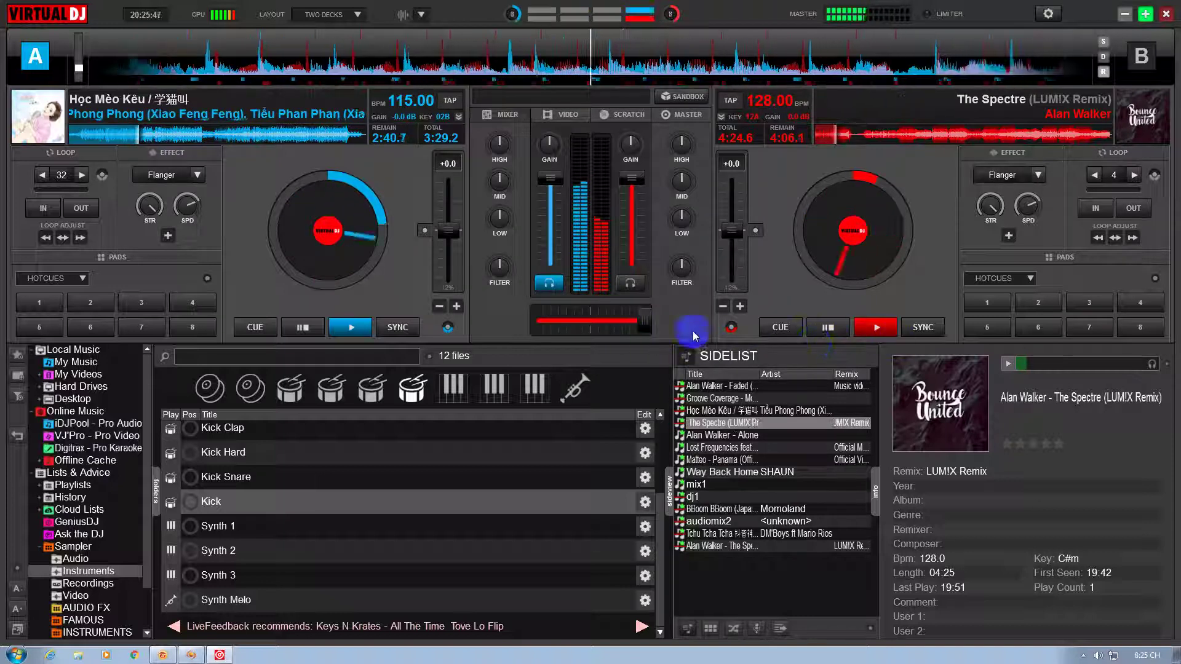
click(722, 434)
drag(475, 302, 382, 240)
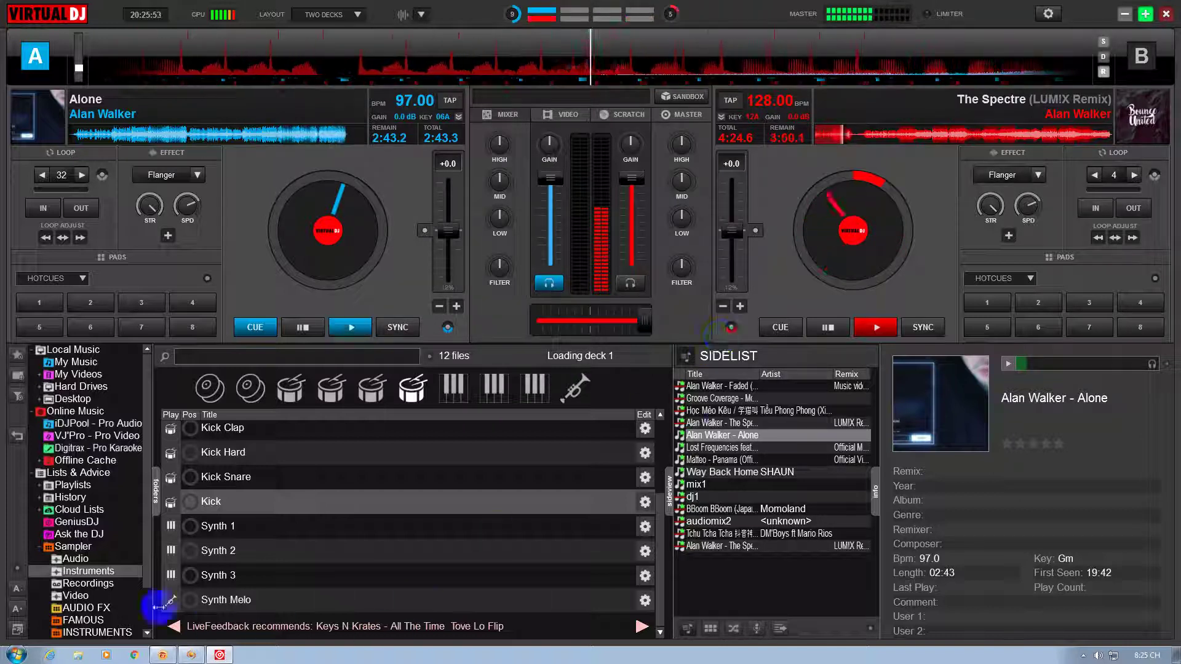
Open the sampler's FAMOUS bank and play the Shots Shots and Hands Up samples over the mix
click(93, 608)
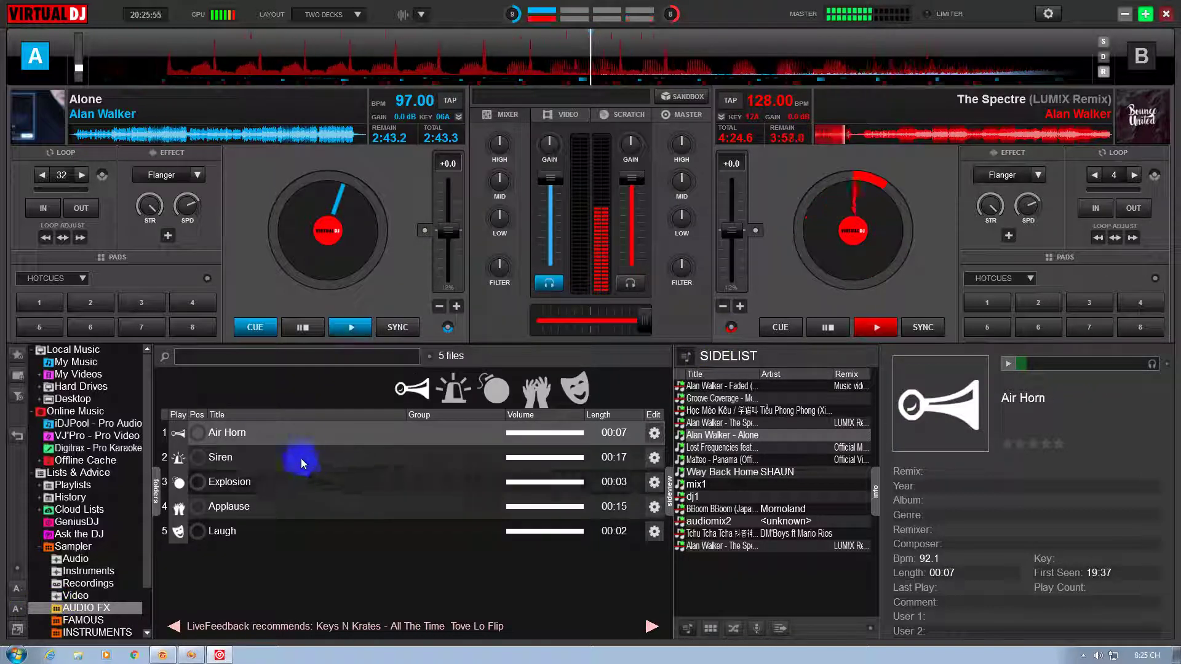
click(68, 619)
click(208, 482)
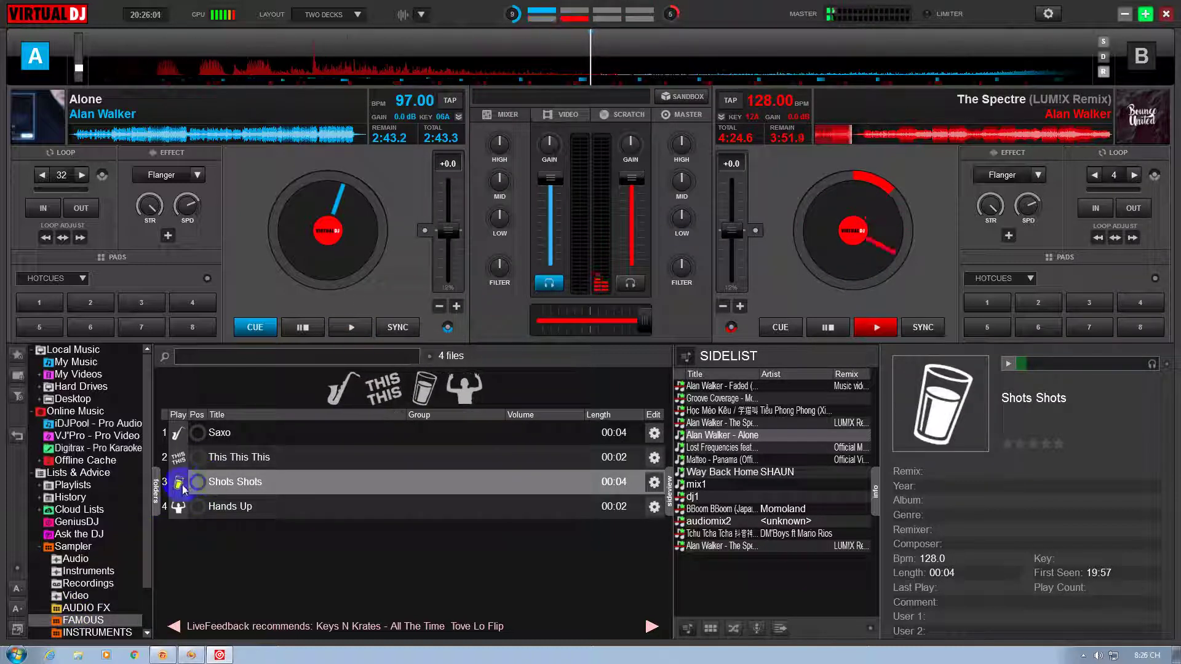
click(180, 485)
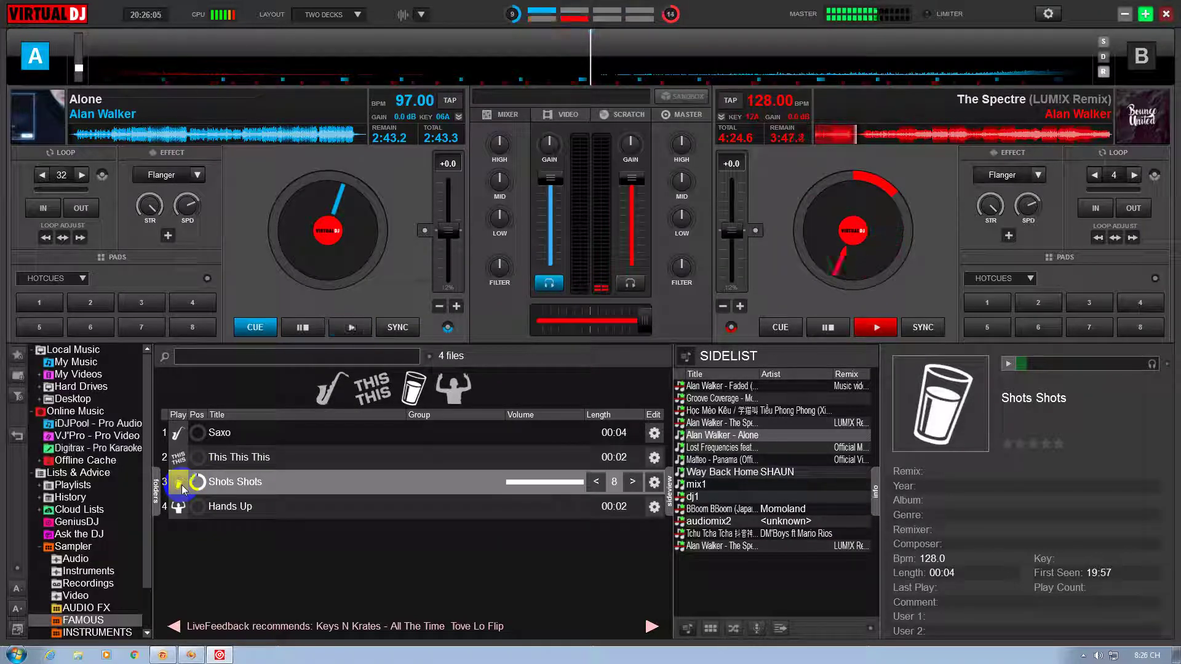
click(178, 508)
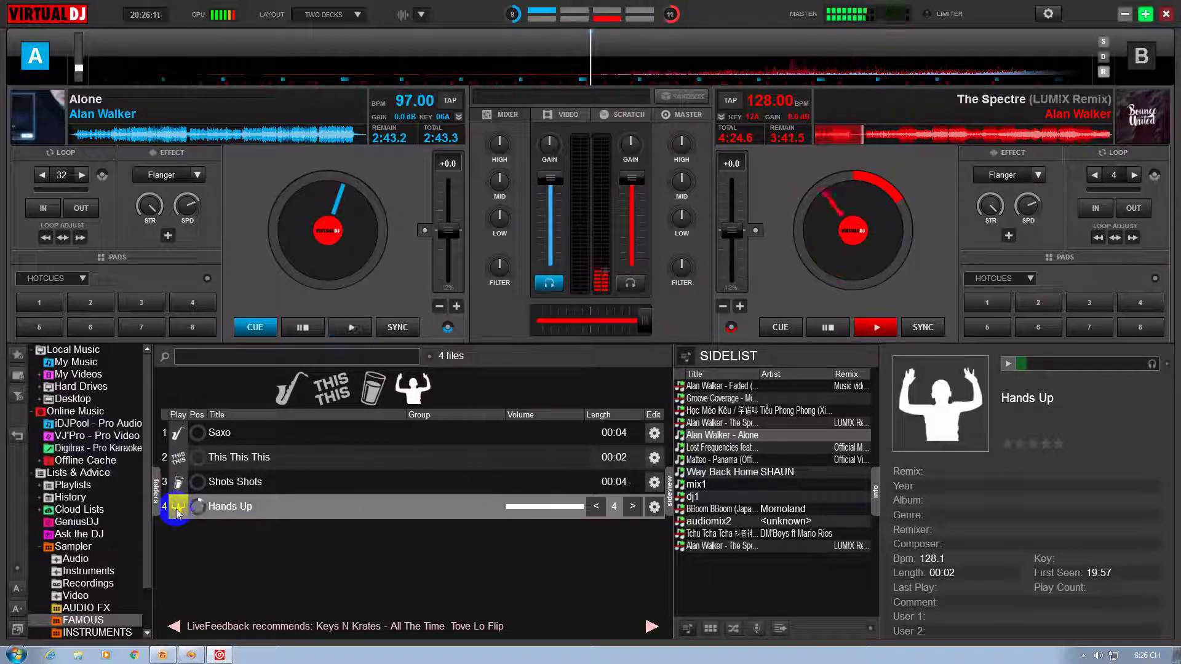
click(178, 508)
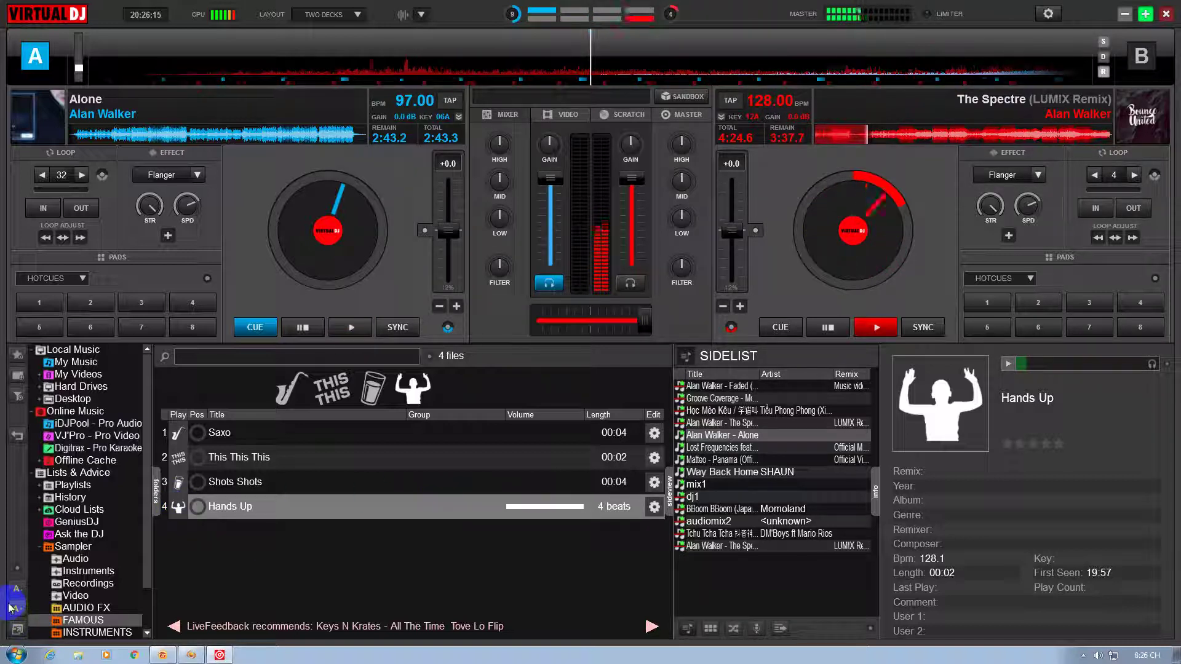
Open the sampler's VIDEO & SCRATCH bank and play the "Ahhh - Scratch" and "321" samples over the mix
scroll(99, 603, down, 2)
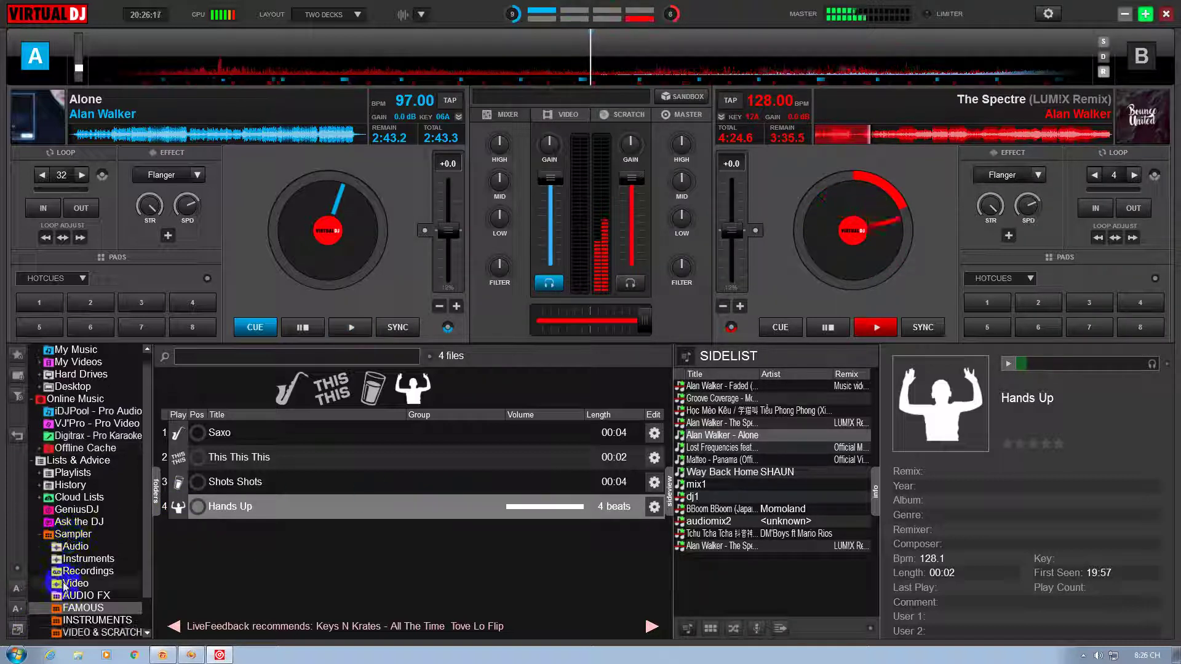
click(98, 608)
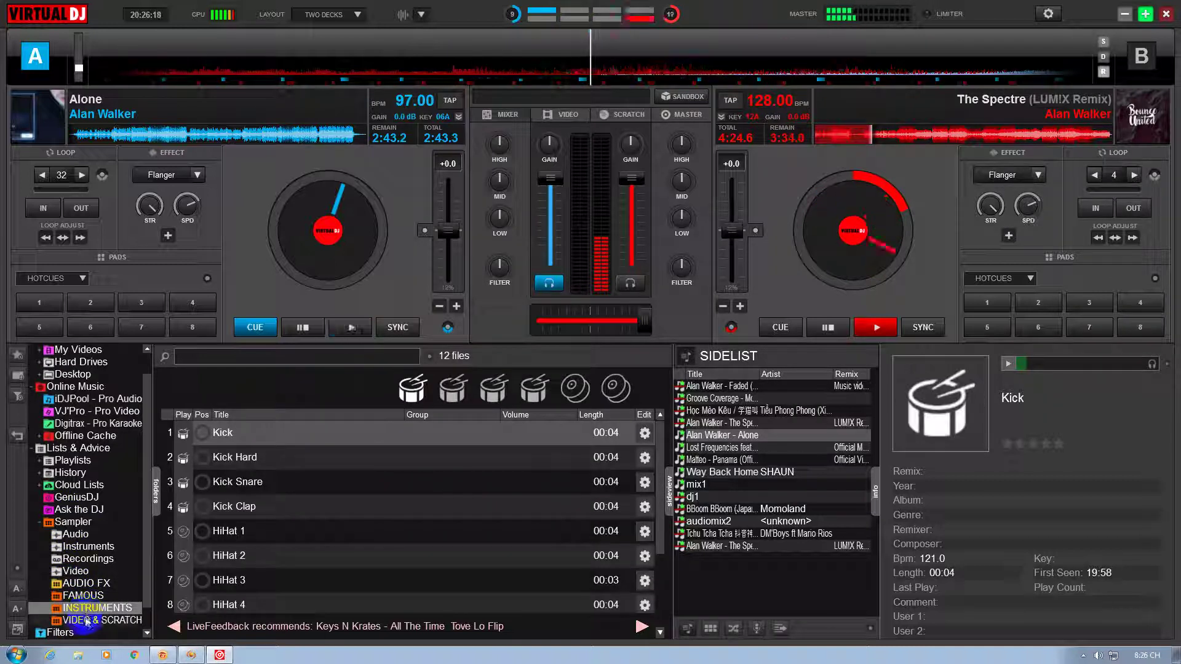
click(88, 621)
click(199, 459)
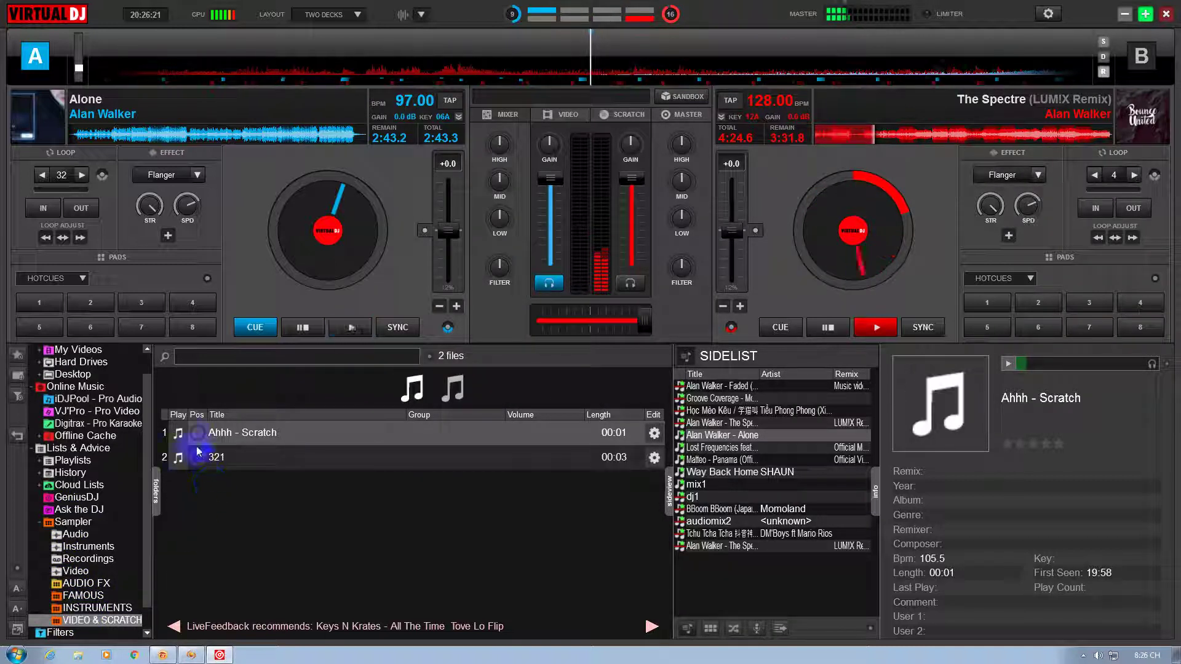
click(196, 438)
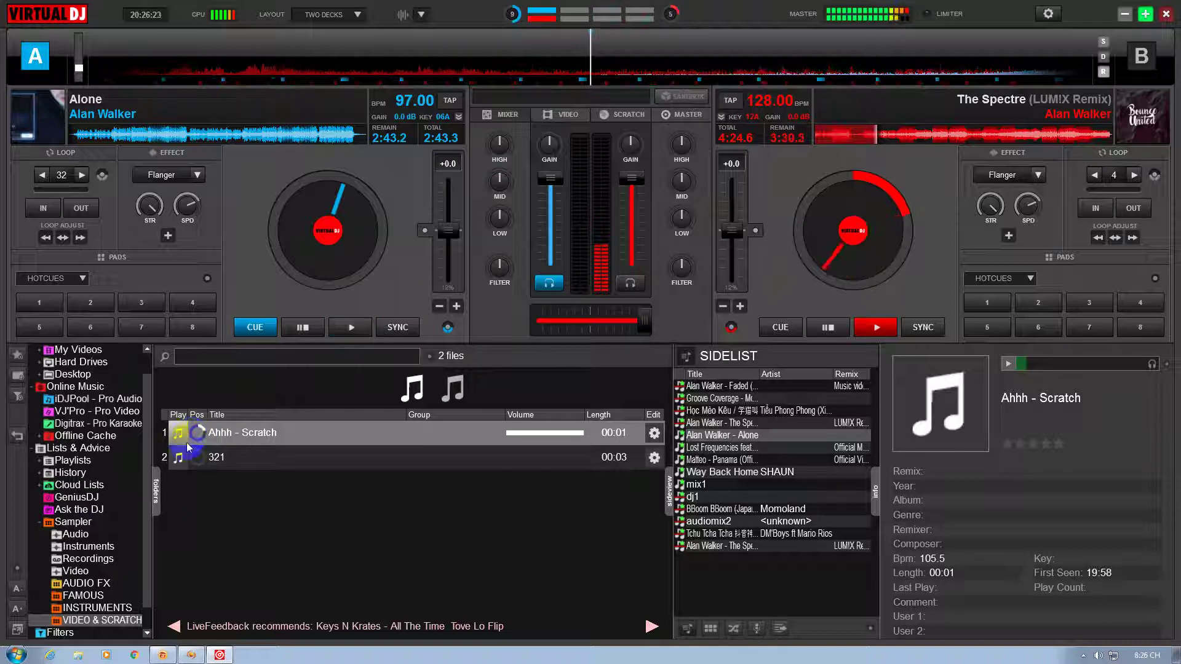
click(179, 455)
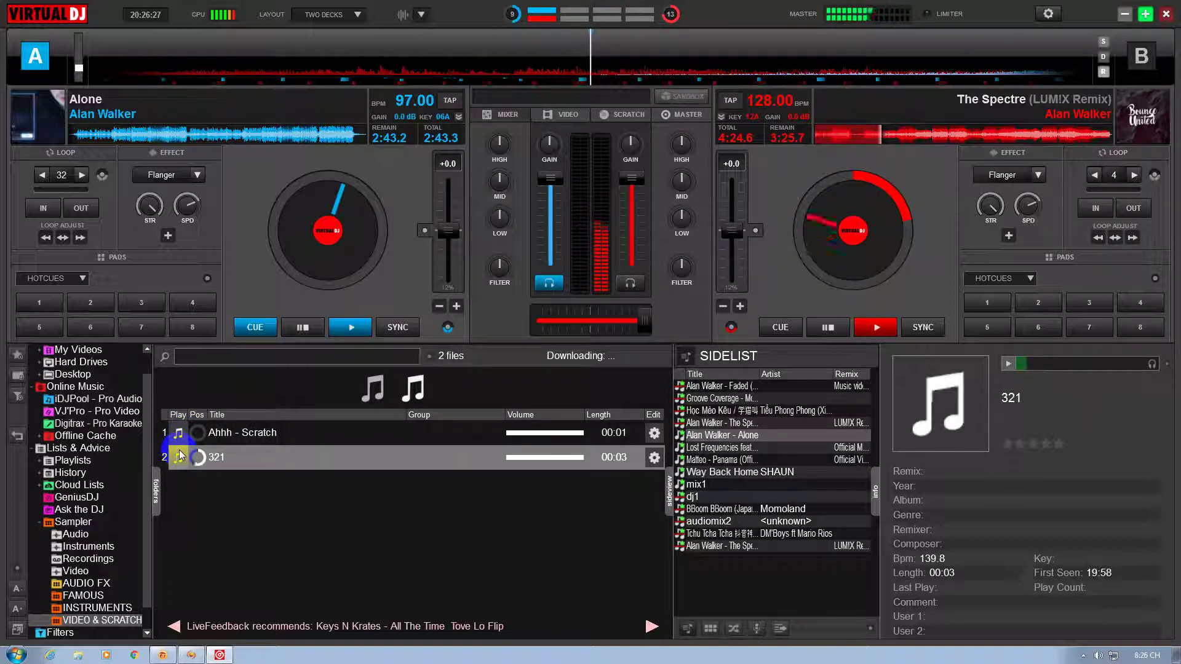
click(180, 456)
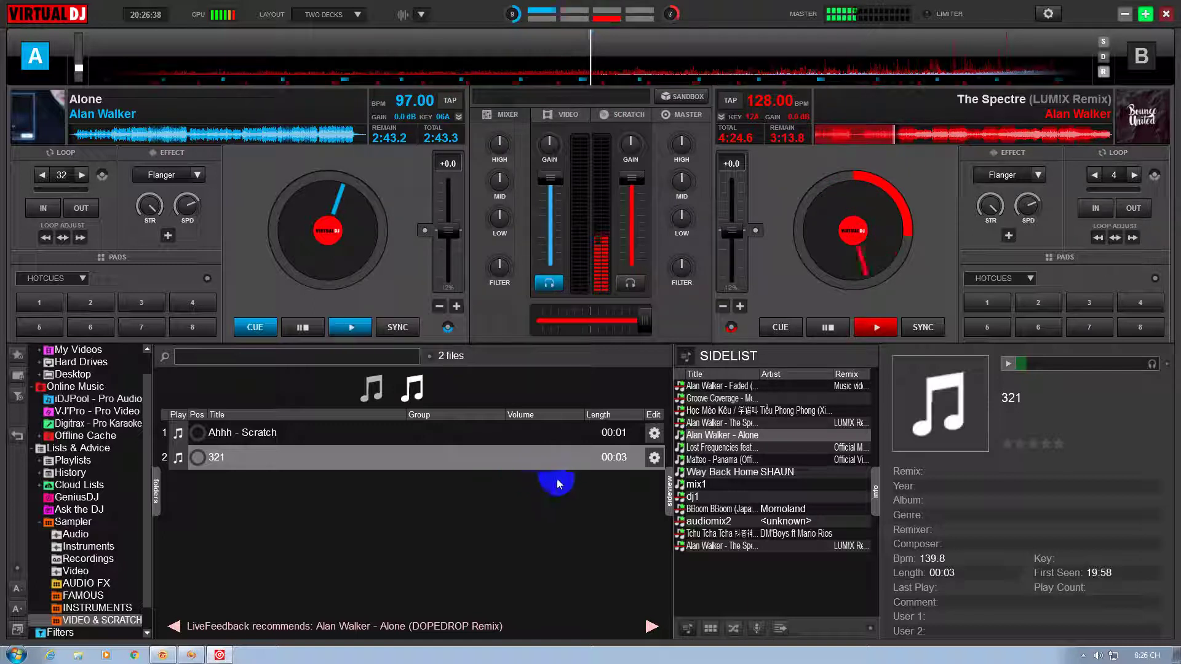
Select the Lost Frequencies feat. Janieck Devy track "Reality" in the sidelist
click(713, 448)
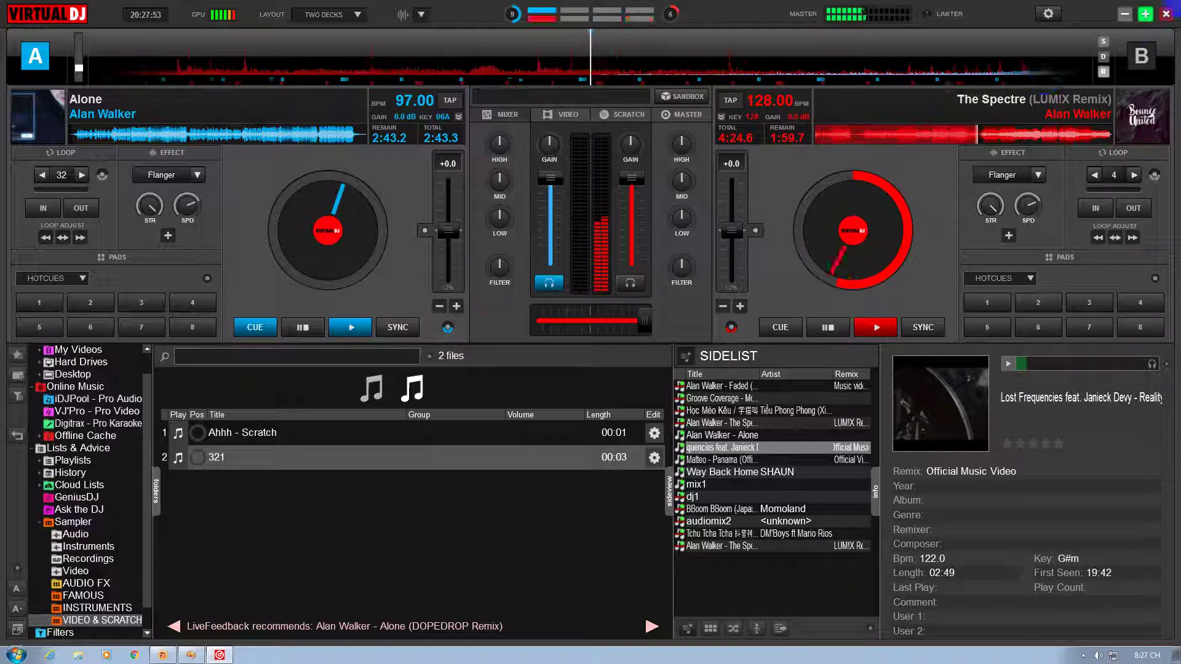
Minimize VirtualDJ, cut FSCapture on the desktop, and open the Galaxy J7 Prime's Phone storage in Windows Explorer
click(1125, 14)
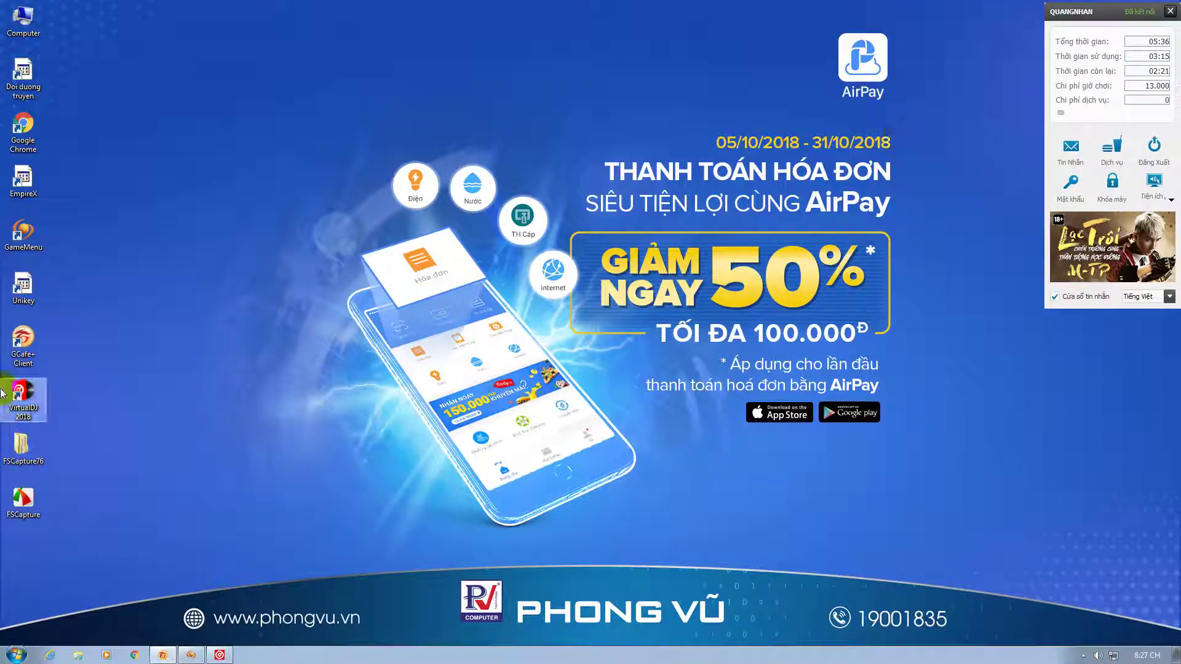
right_click(23, 510)
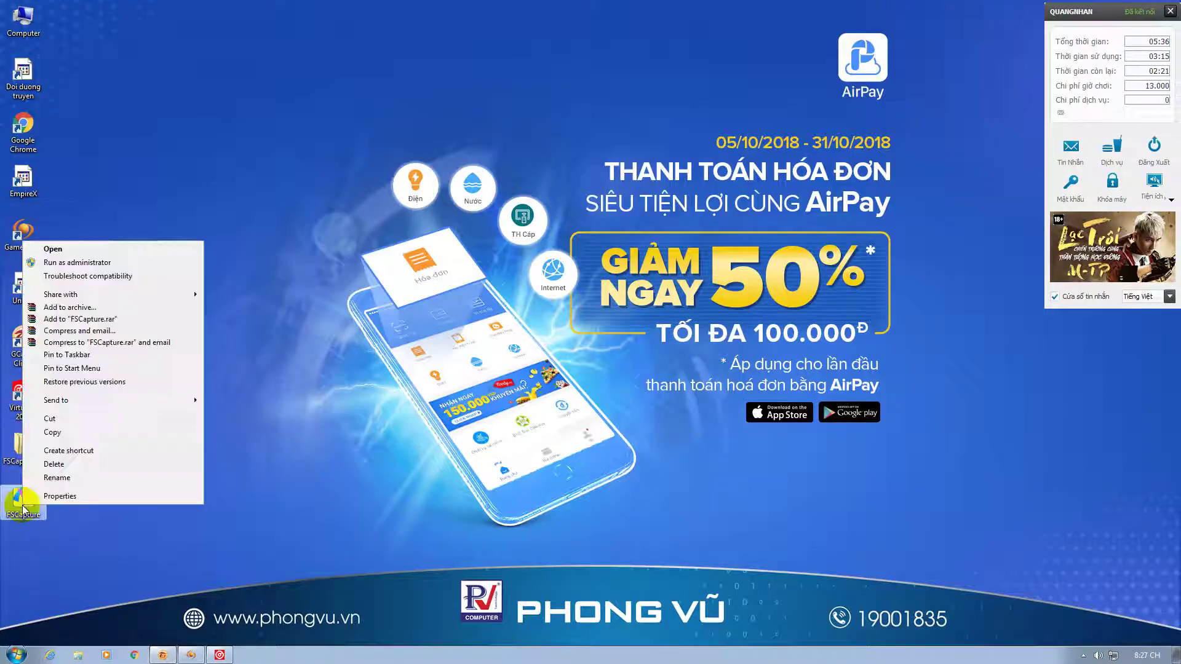
click(67, 422)
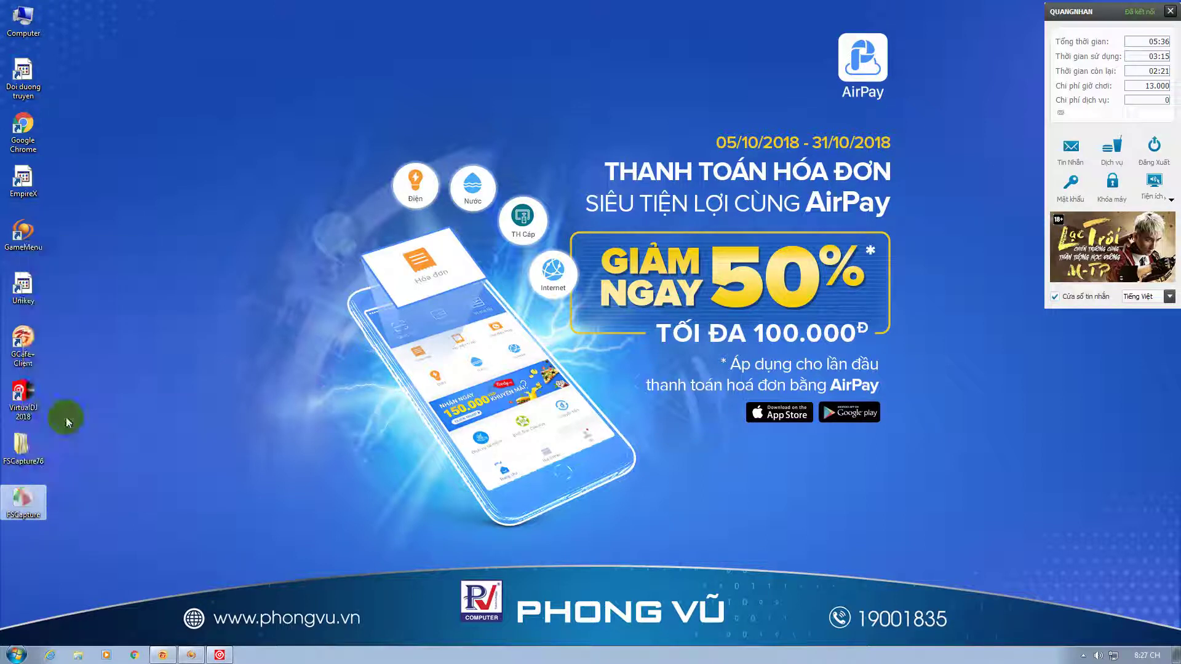
double_click(44, 38)
double_click(398, 266)
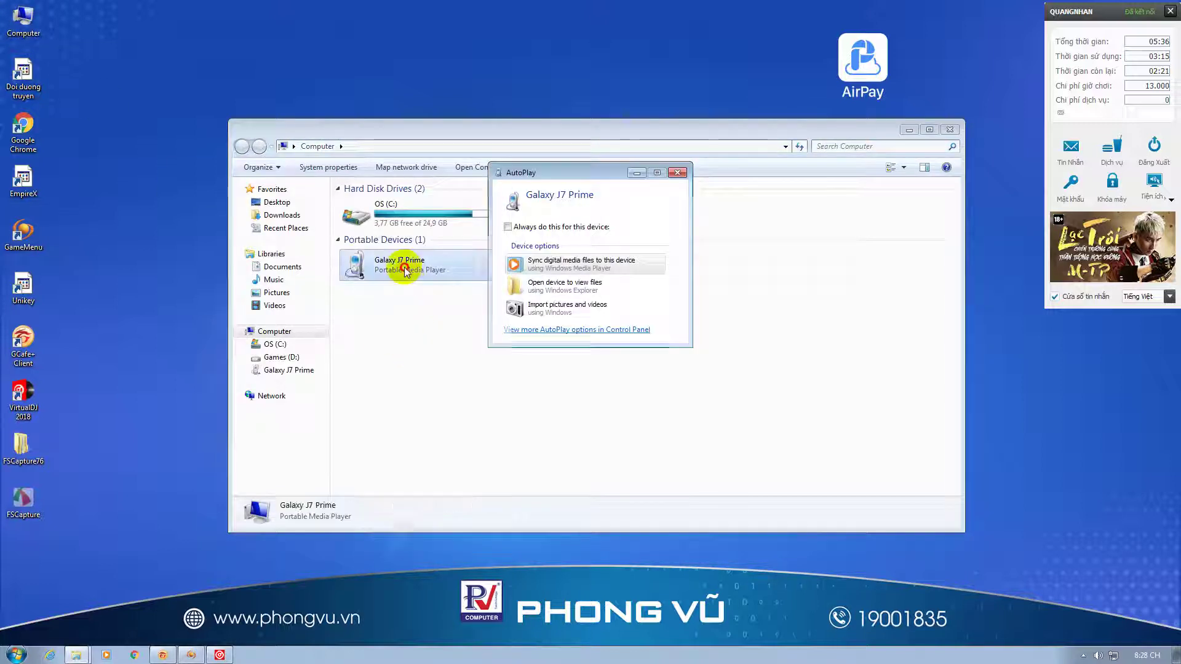
click(552, 208)
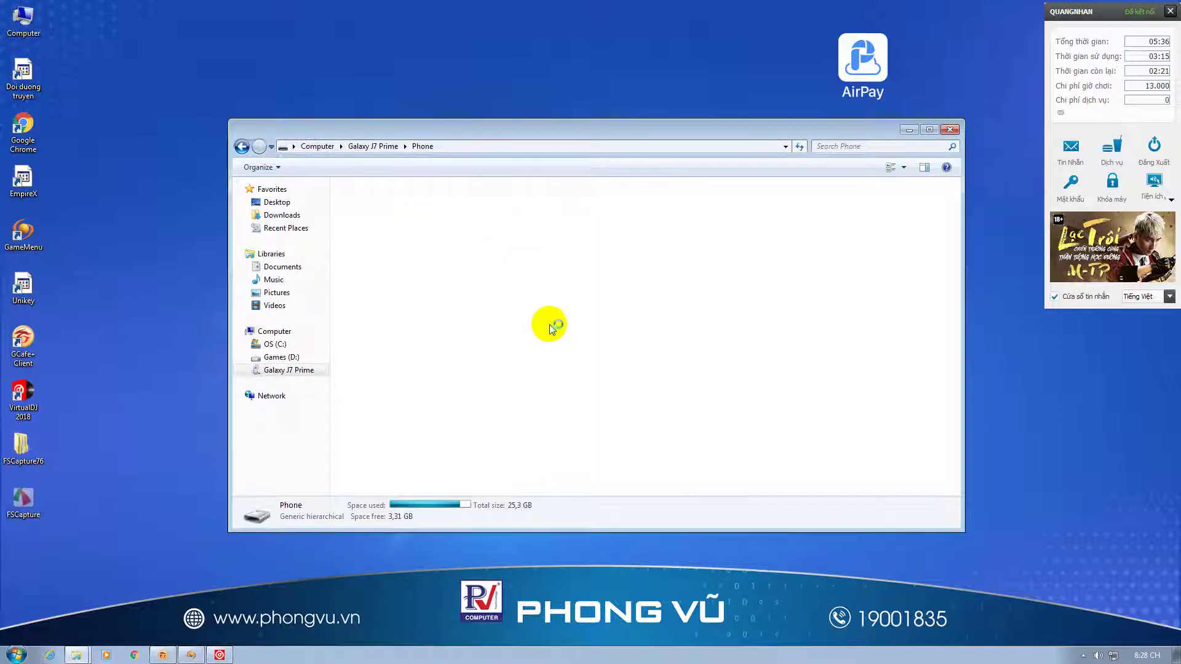
right_click(703, 300)
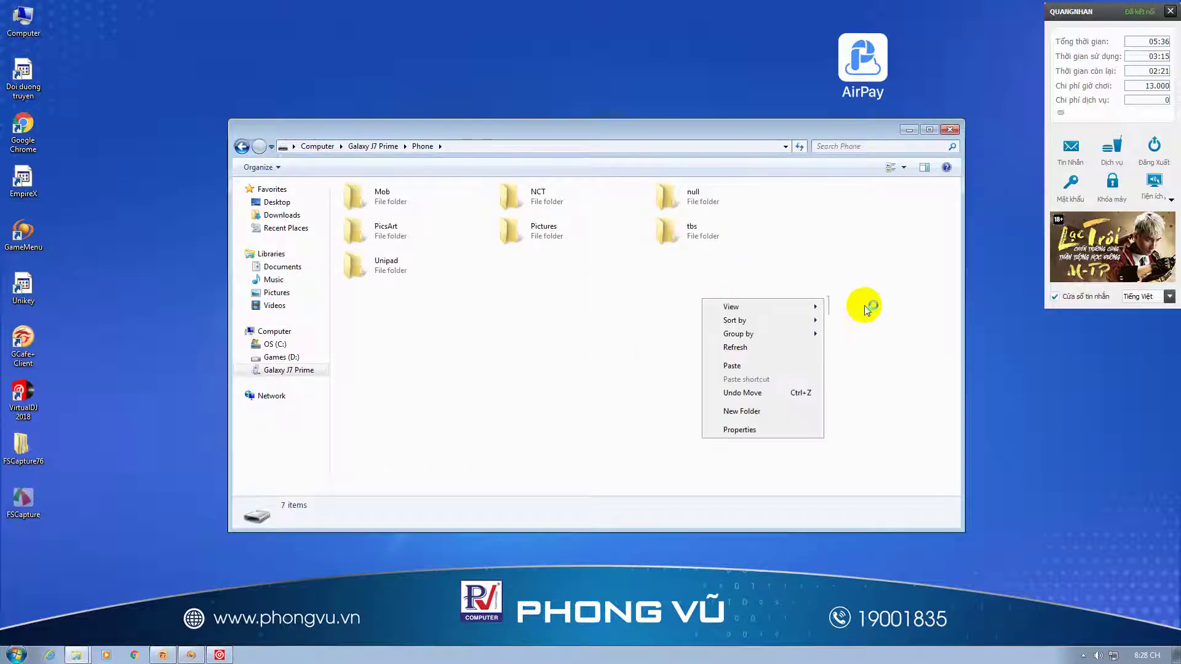
right_click(880, 289)
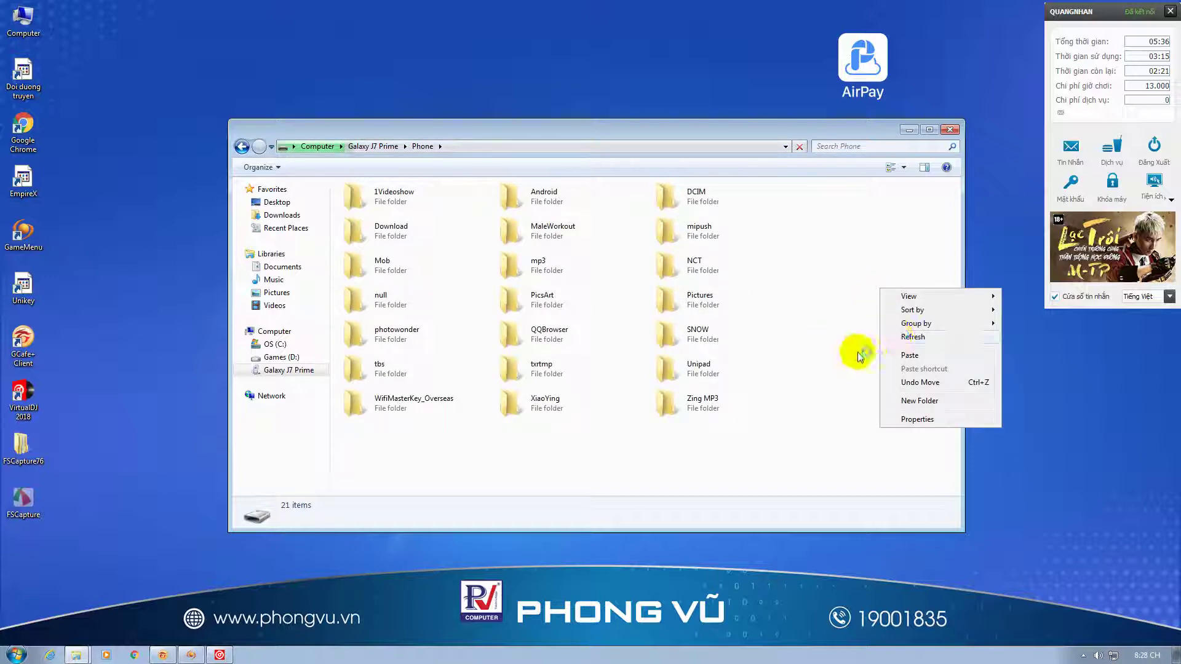
right_click(817, 312)
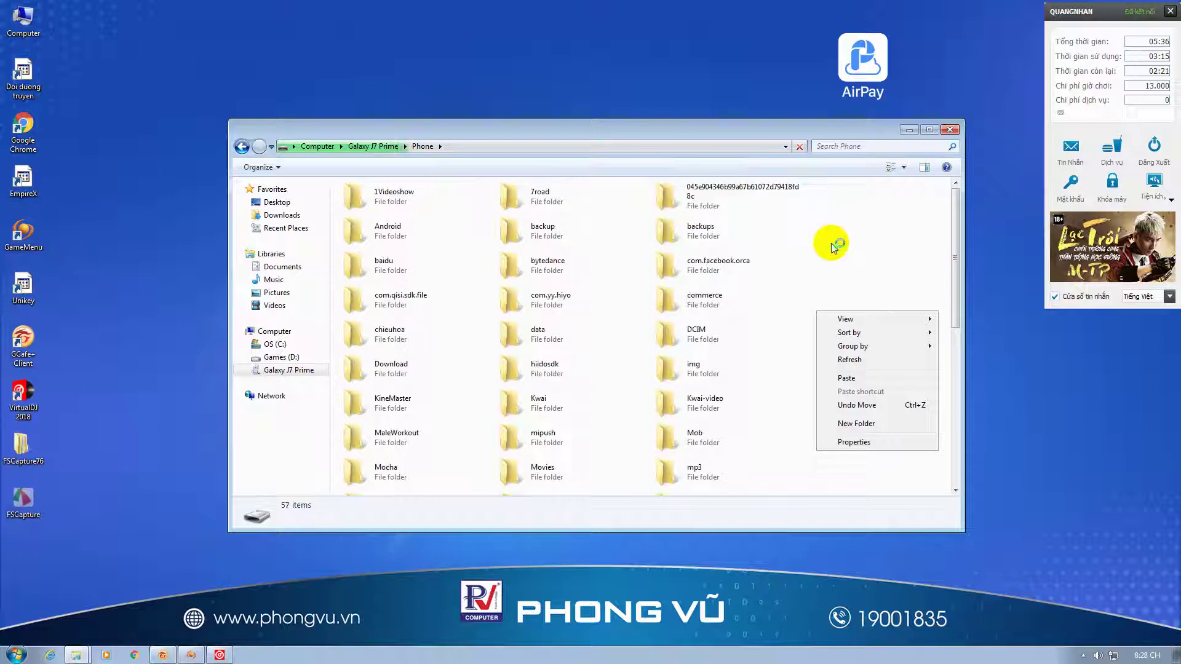
Switch back to VirtualDJ, start "Alone" on deck A and crossfade fully to it
click(228, 655)
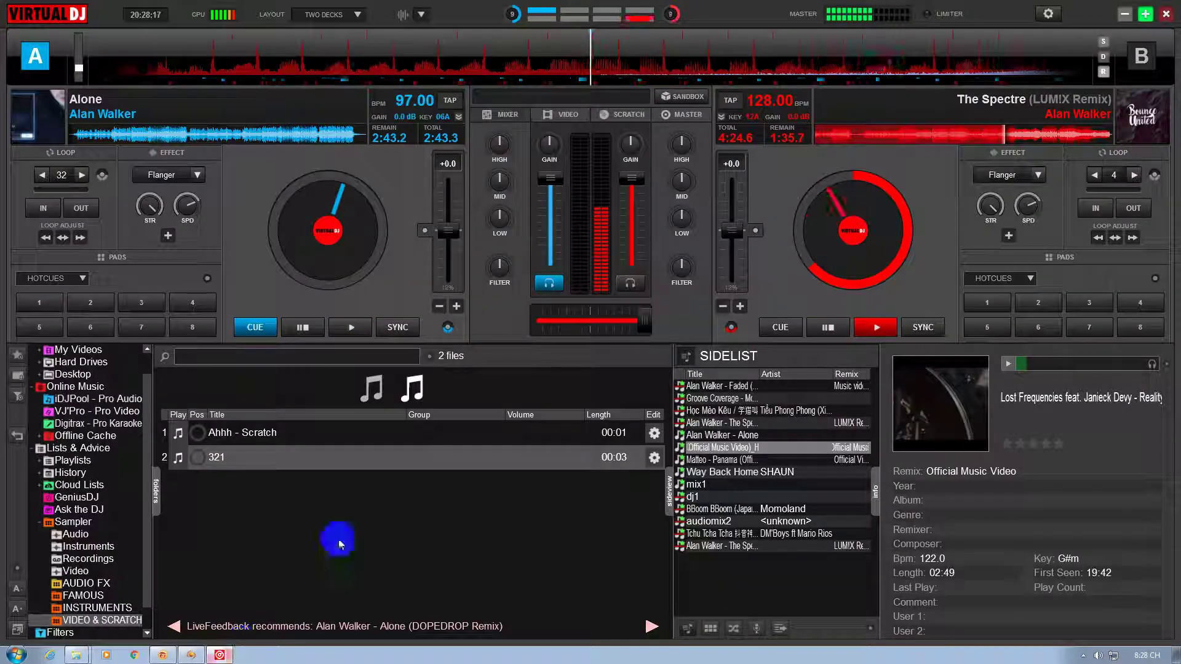
click(348, 329)
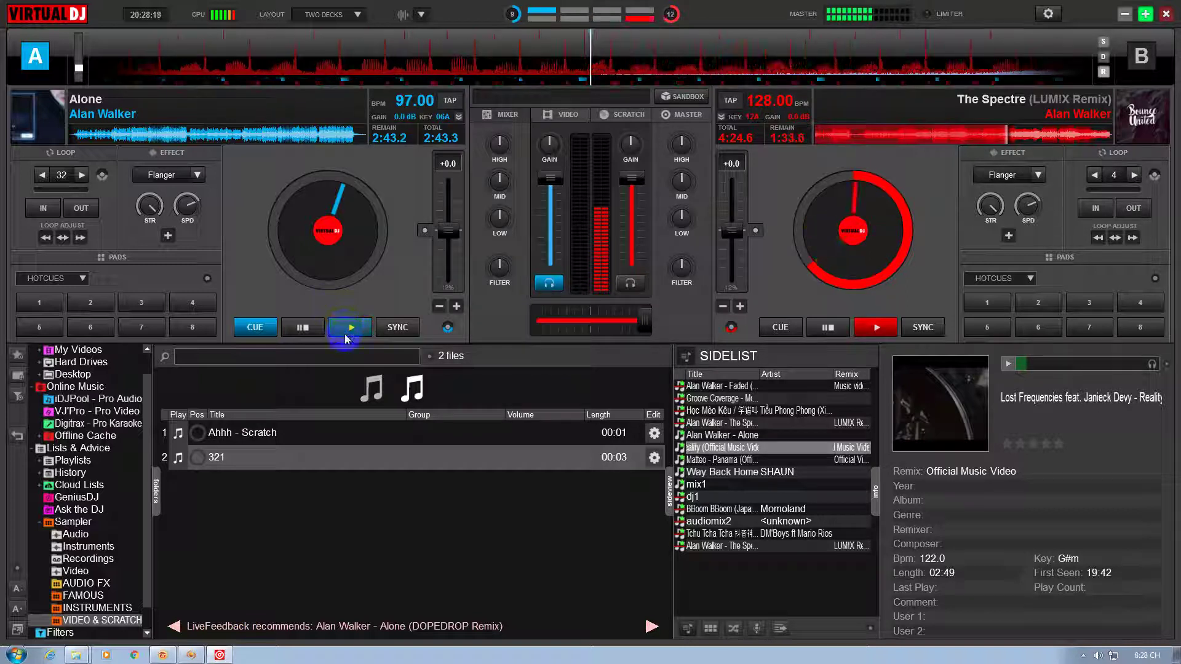
click(348, 330)
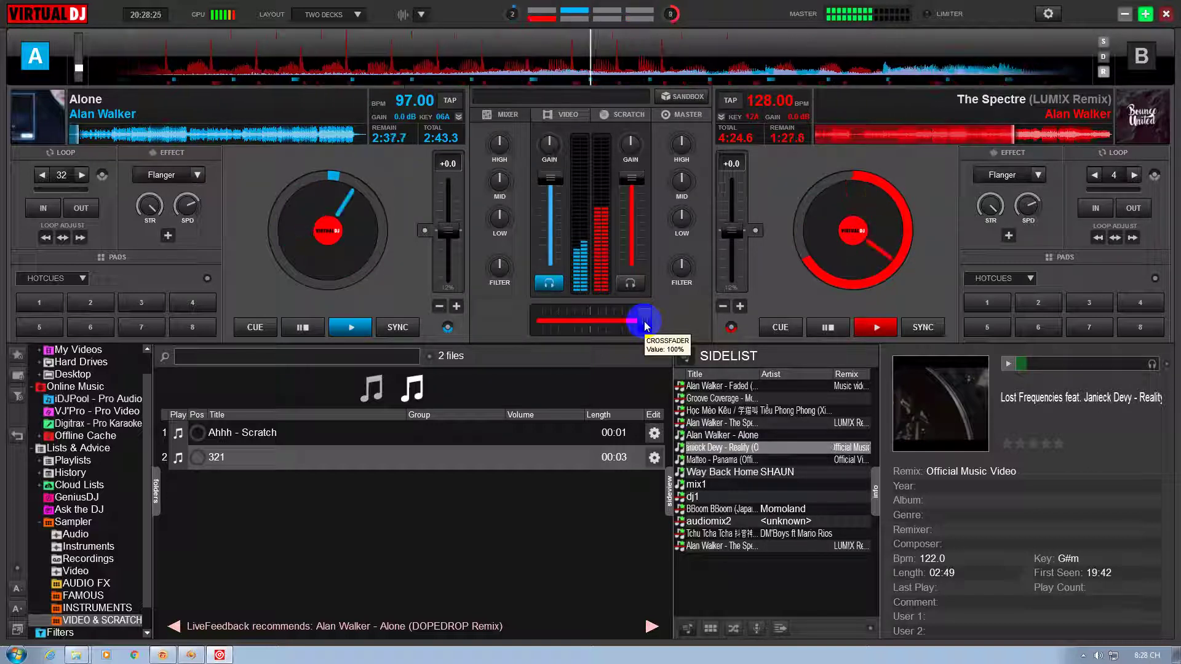
drag(644, 326, 511, 362)
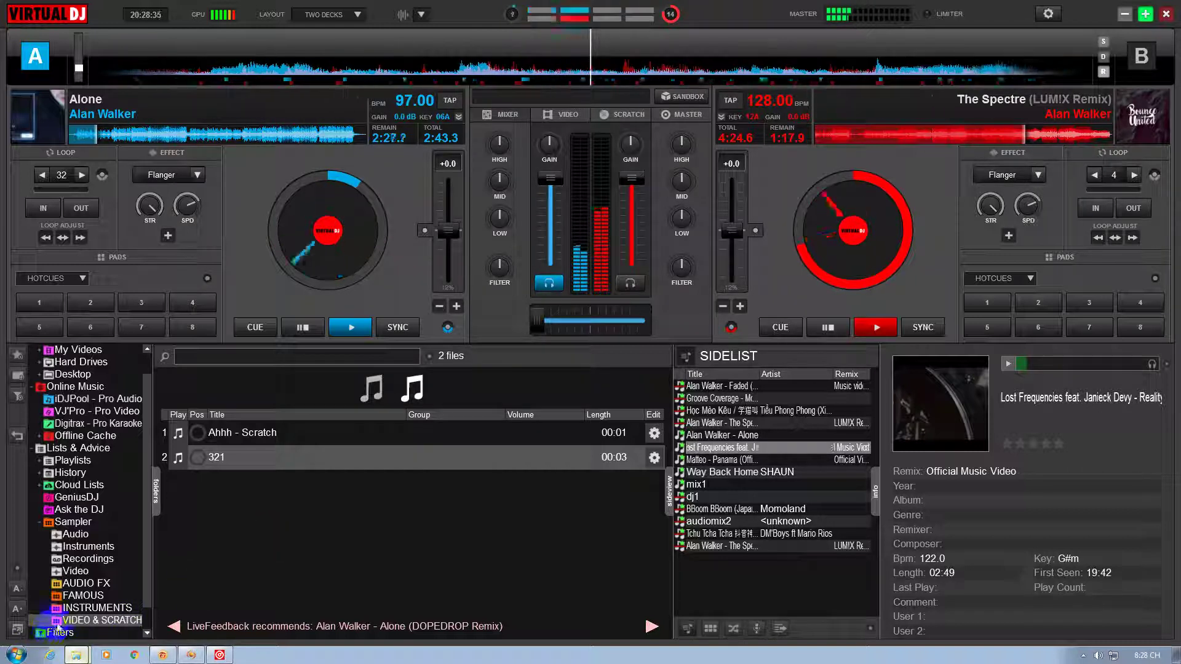
Switch to the Explorer window and try to move FSCapture.exe into the root of the Phone storage, skipping the file at the prompt
click(59, 606)
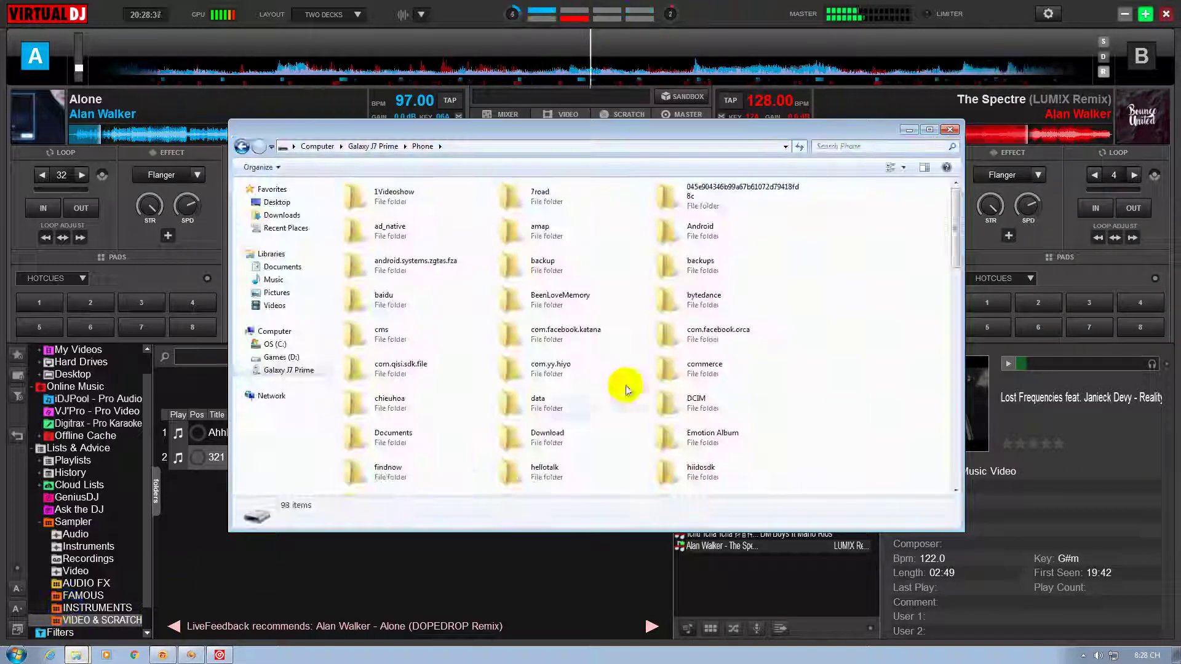
right_click(794, 298)
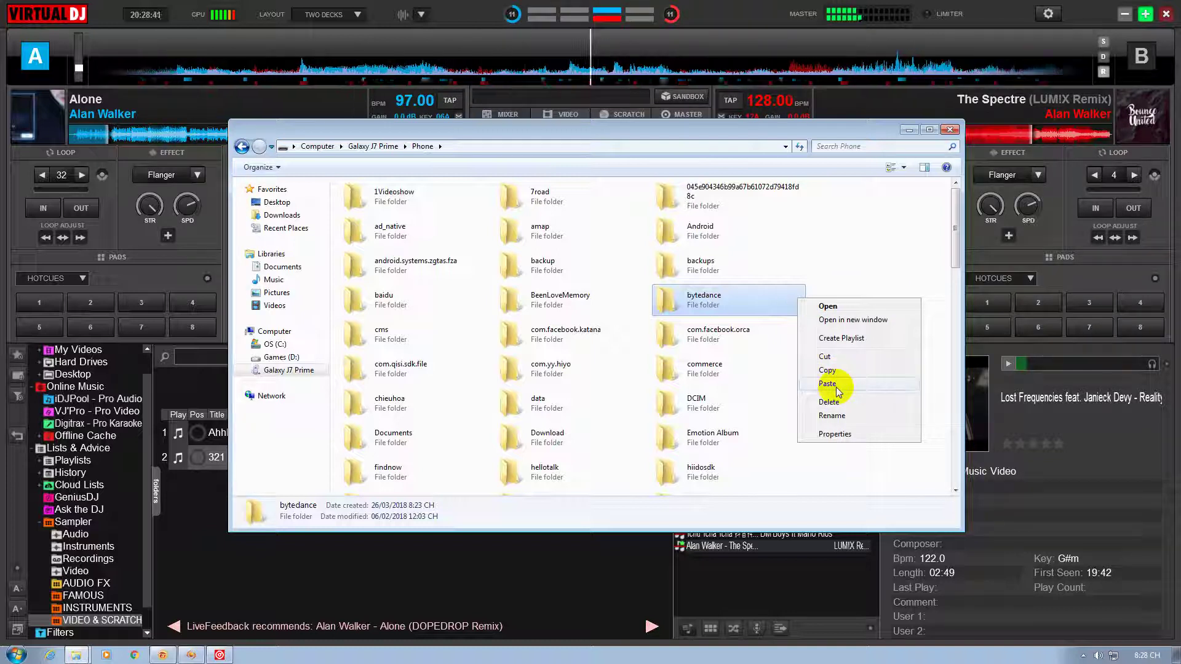
click(867, 268)
right_click(890, 357)
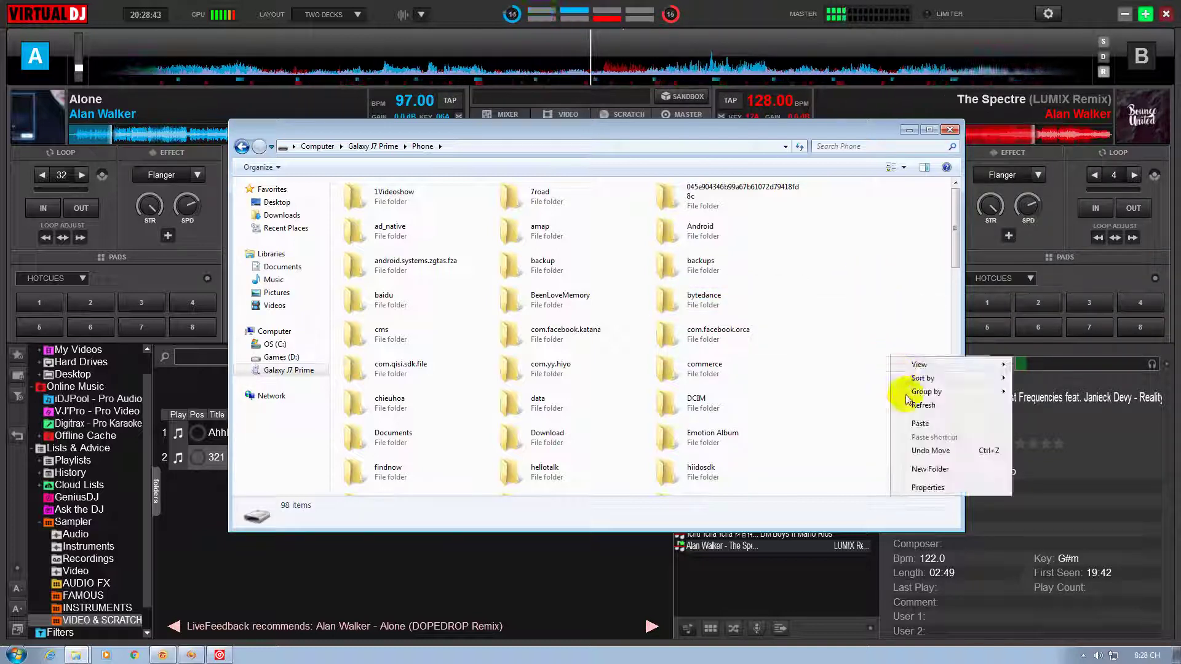
click(919, 423)
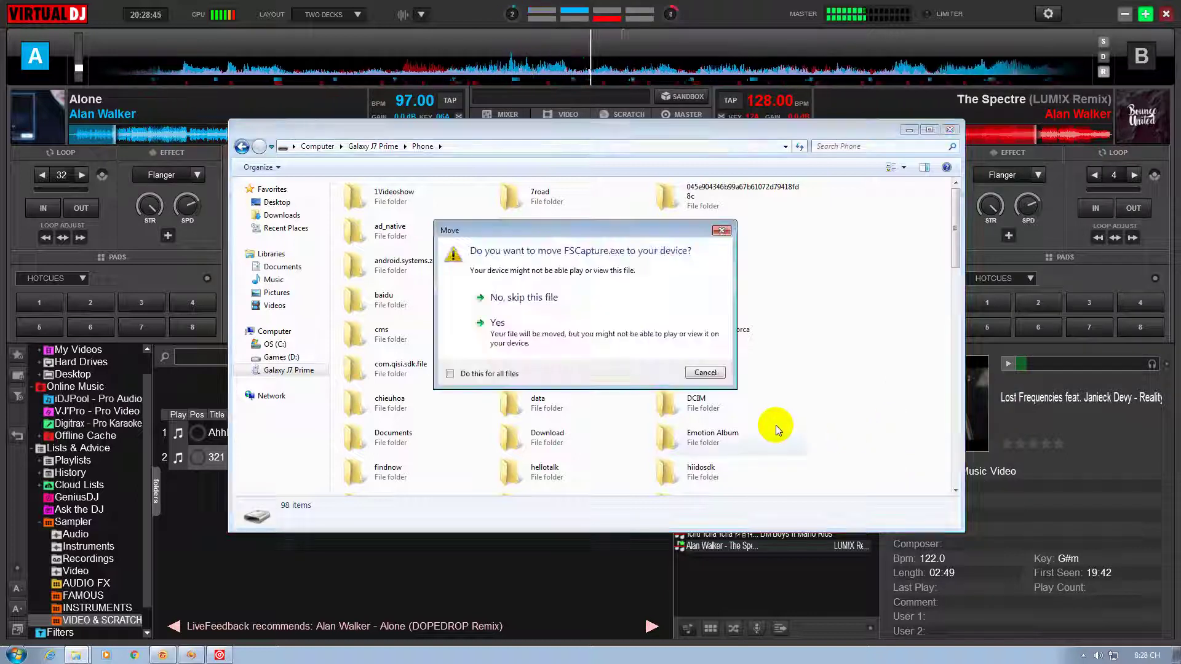
click(577, 301)
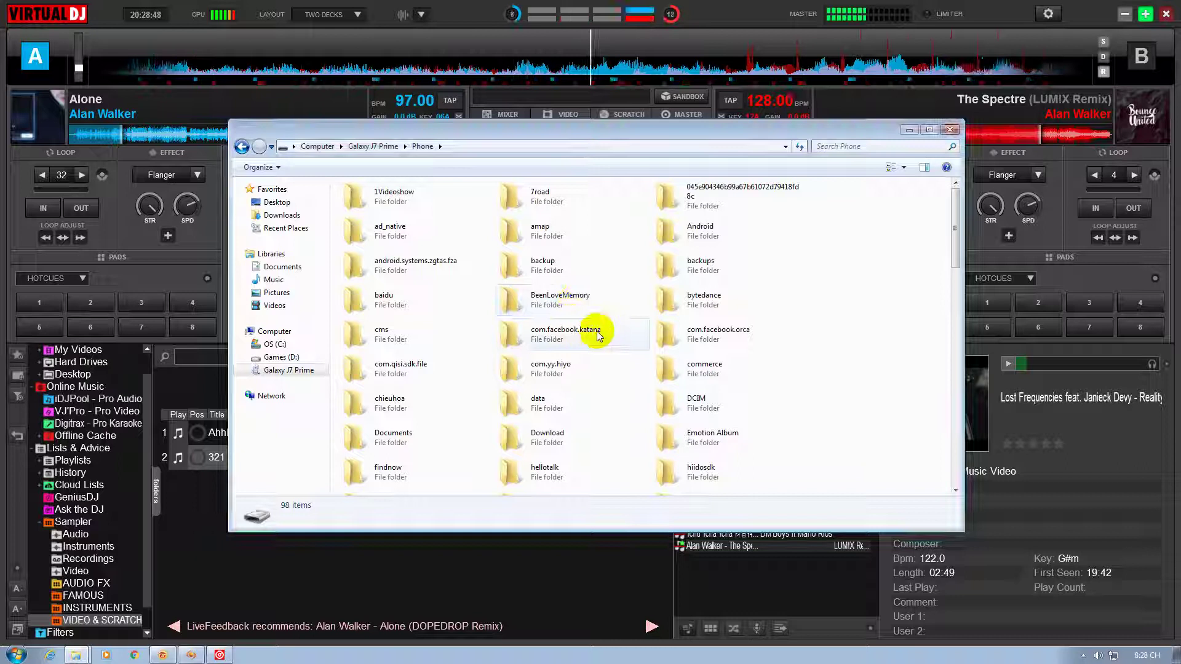
Open the backup folder in the Phone storage
scroll(740, 353, down, 10)
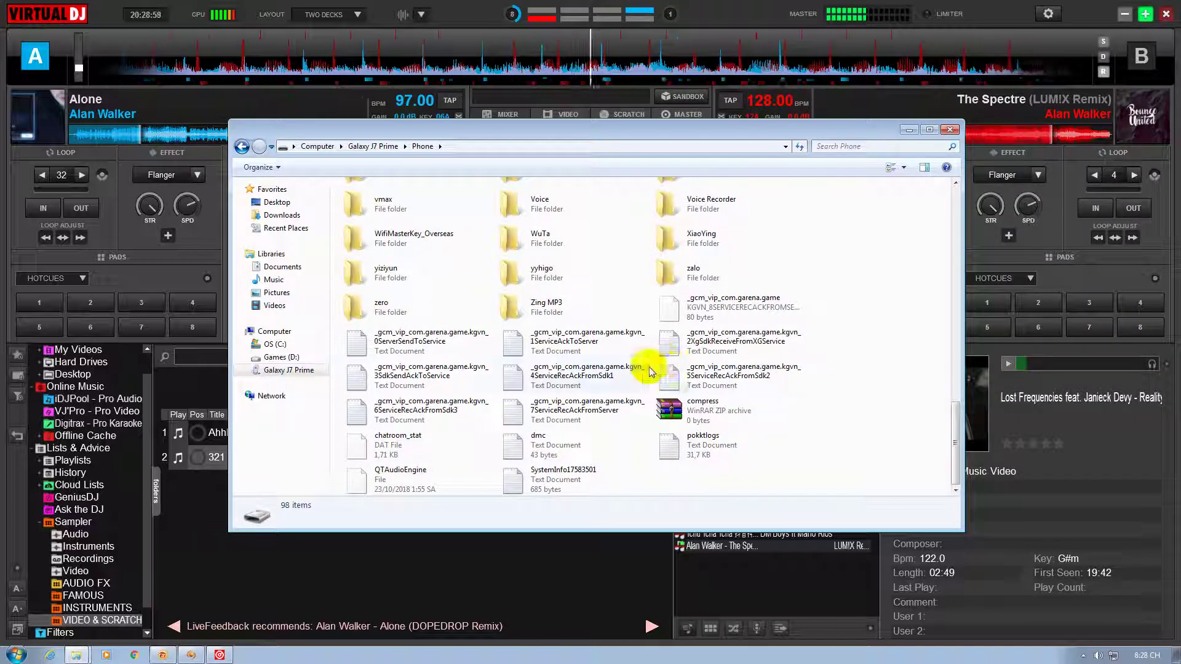
scroll(646, 369, up, 15)
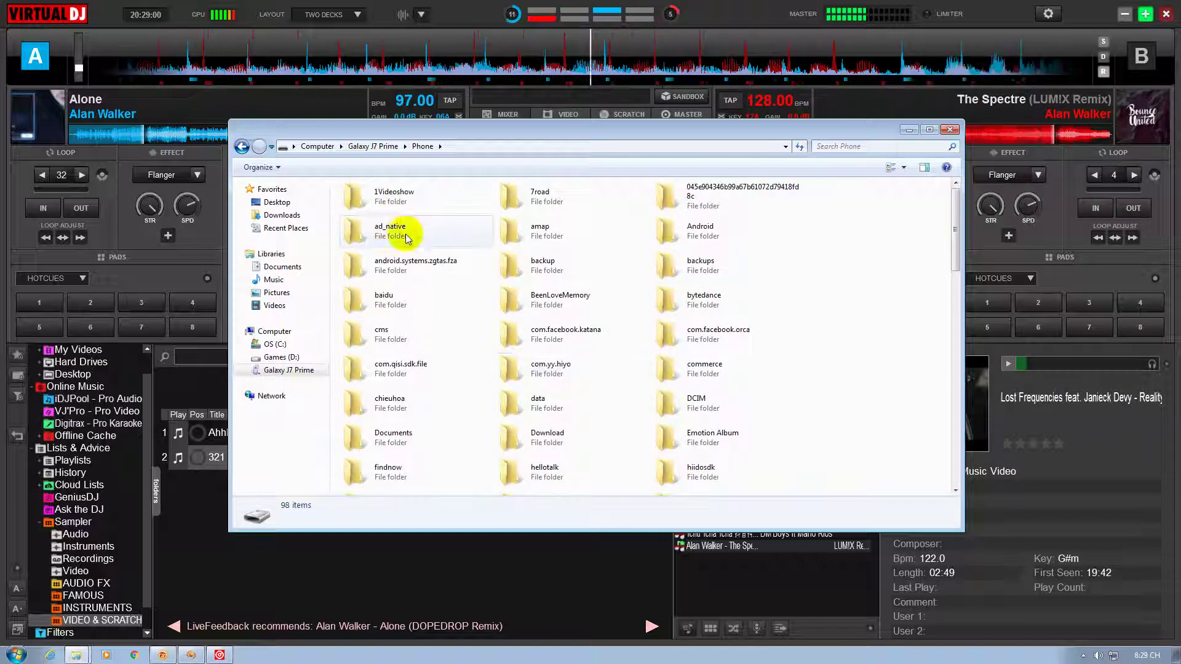
double_click(547, 271)
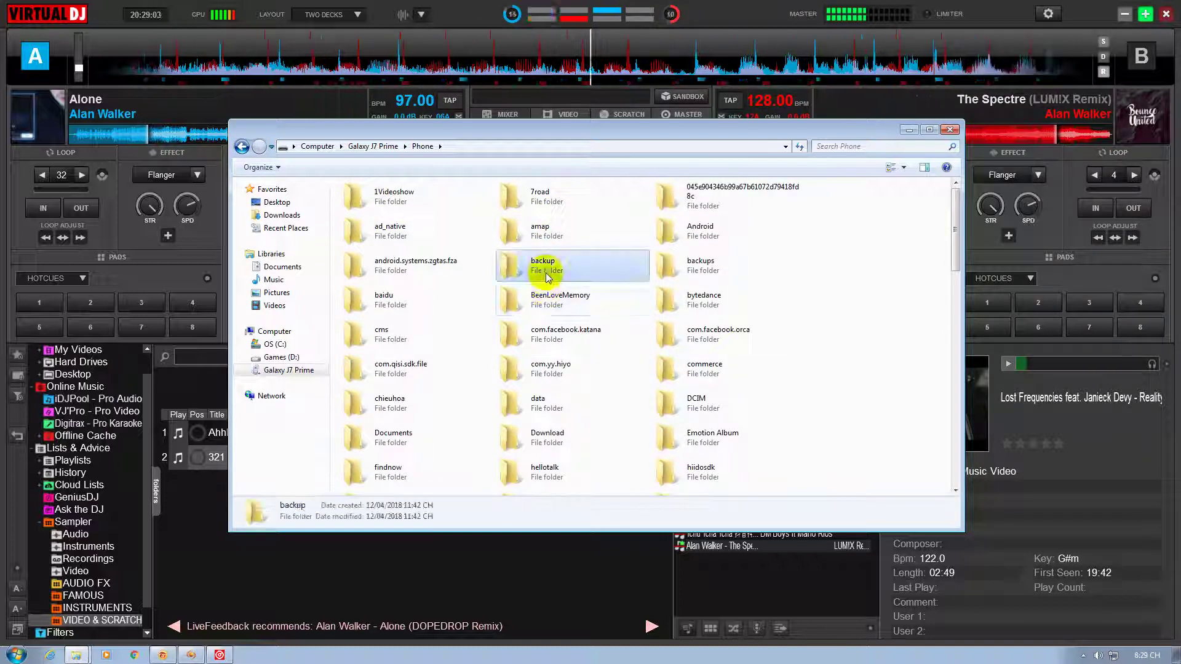
right_click(548, 272)
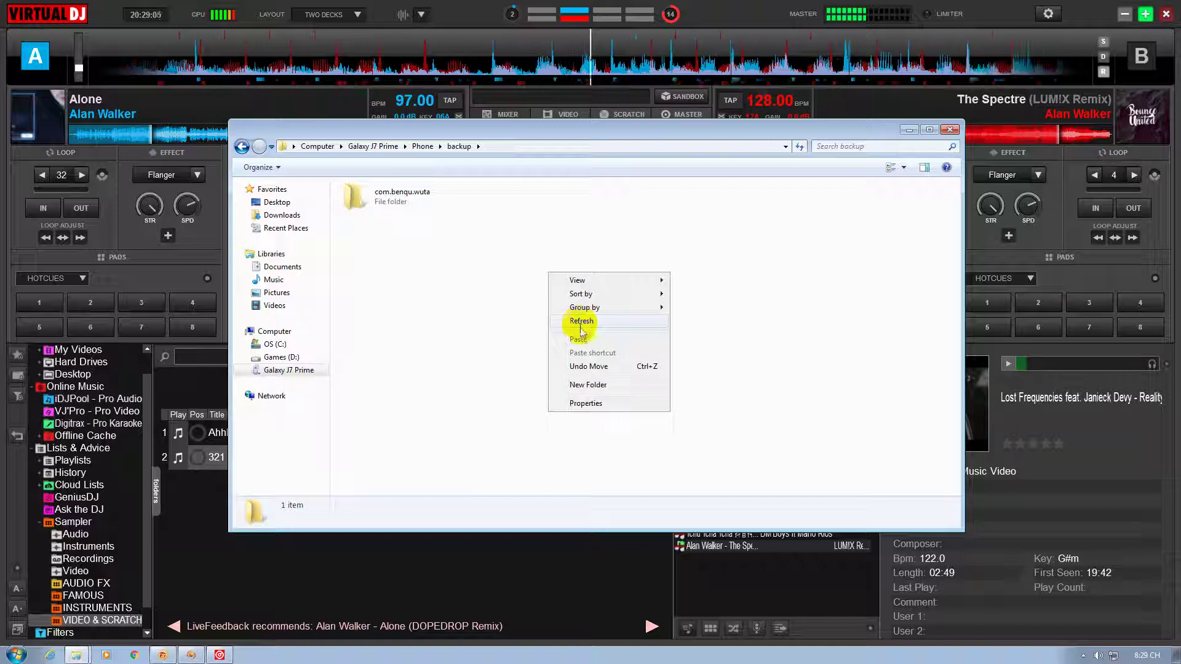
Minimize VirtualDJ and copy FSCapture.exe from the desktop into the phone's backup folder, approving the transfer
click(1125, 14)
click(31, 513)
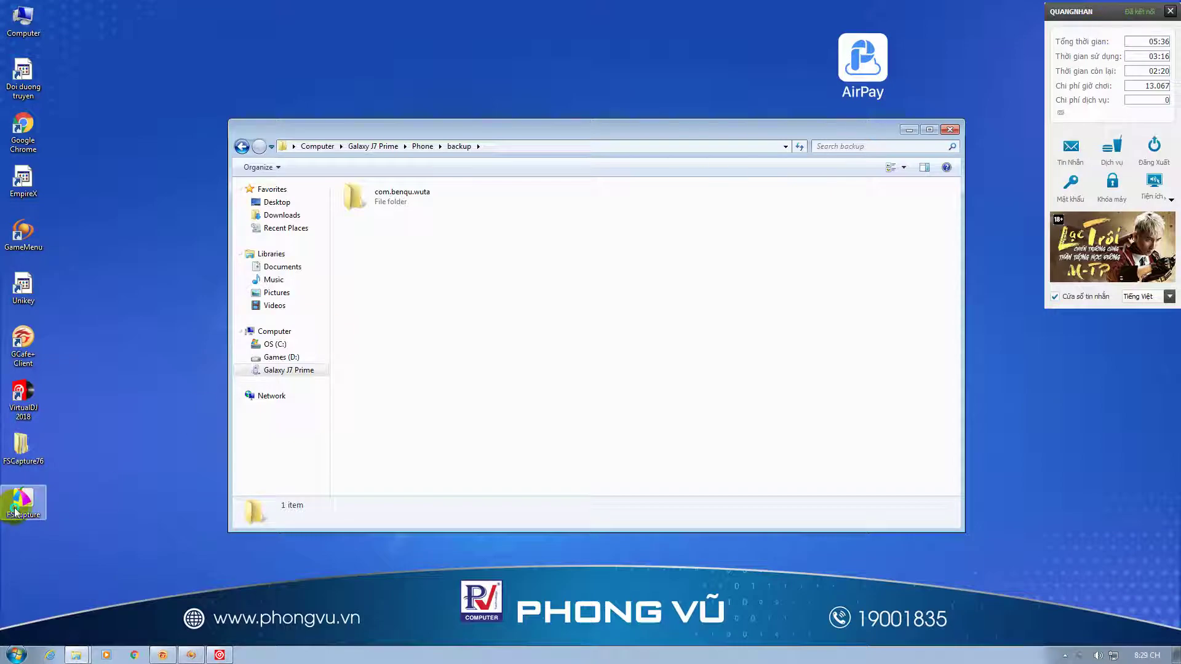
right_click(22, 501)
click(52, 438)
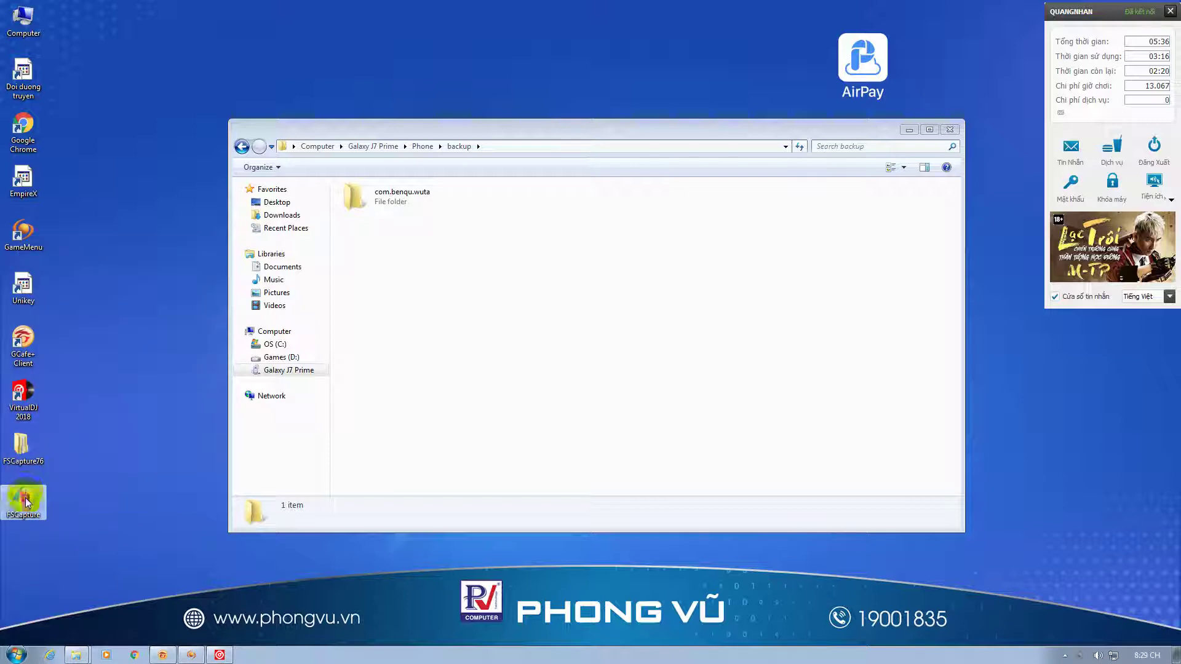
click(398, 272)
key(ctrl+v)
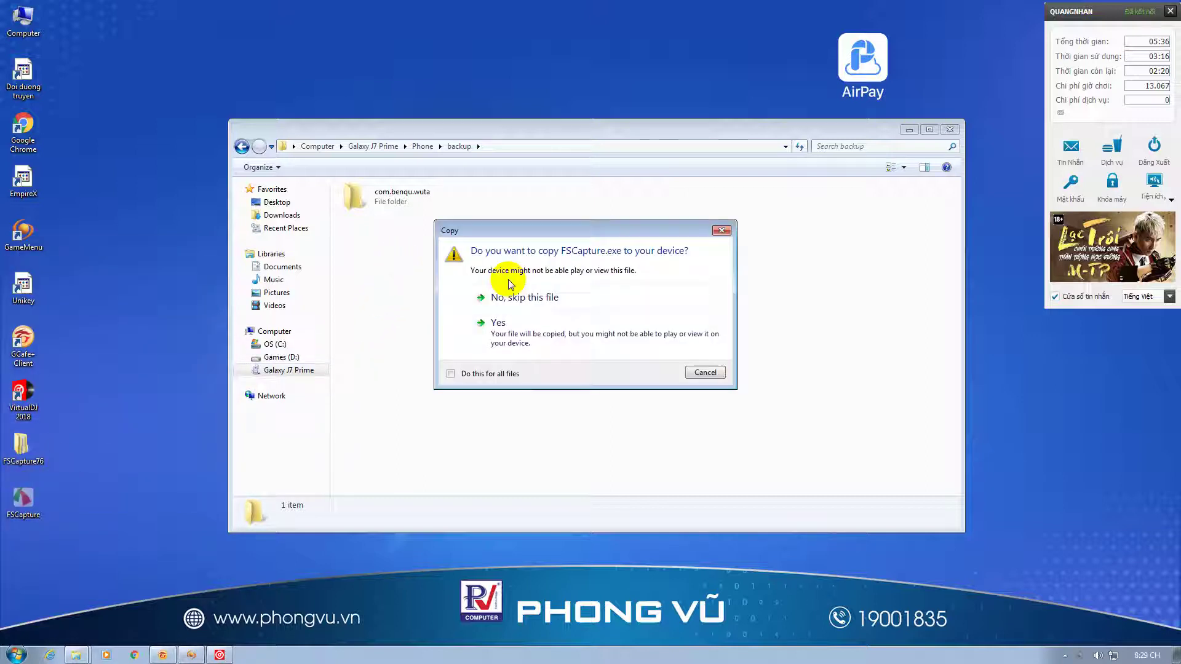
click(557, 343)
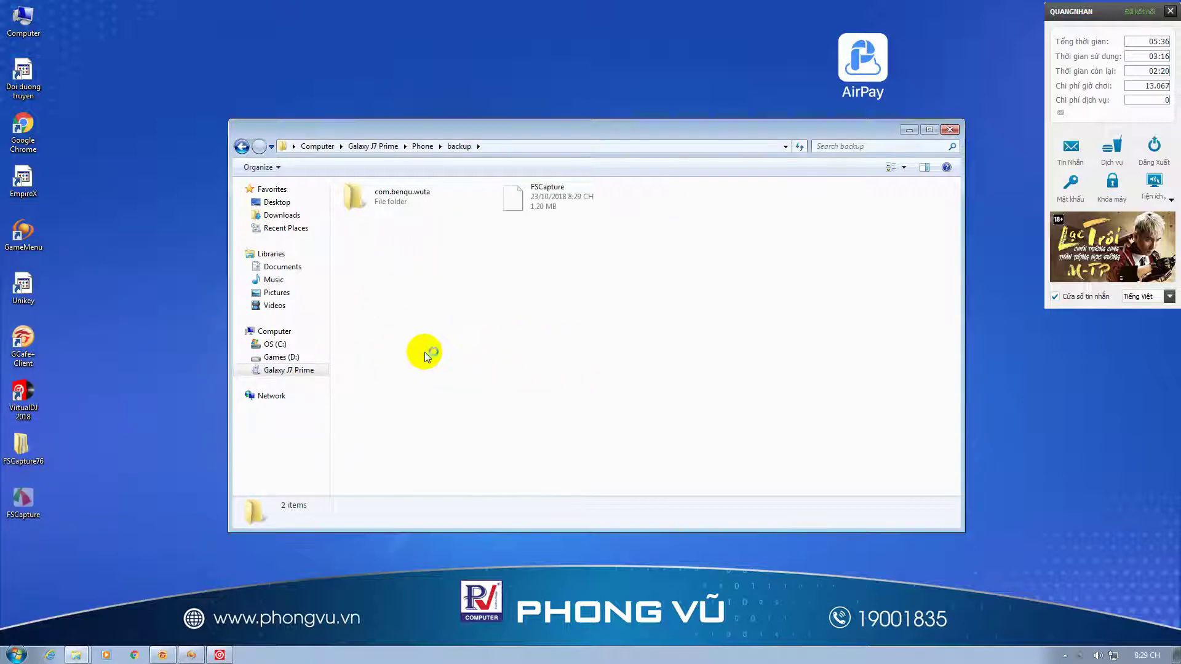
Try transferring the VirtualDJ 2018 desktop shortcut into the phone's backup folder, and permanently delete the pasted file
click(24, 399)
right_click(24, 399)
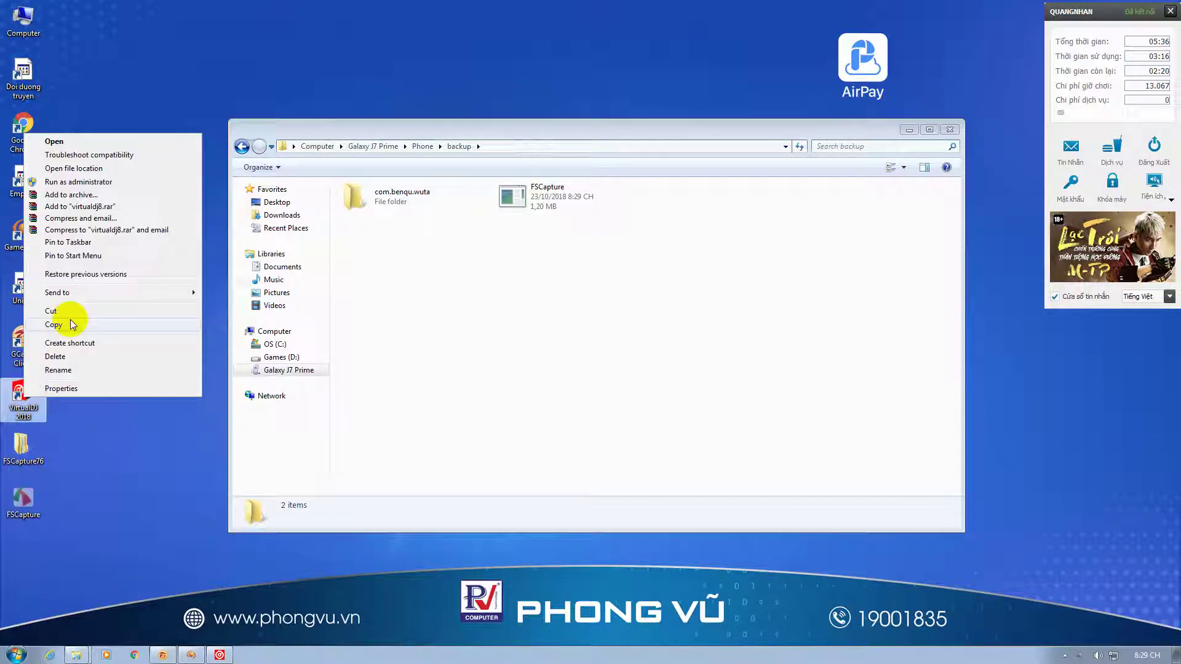
click(53, 312)
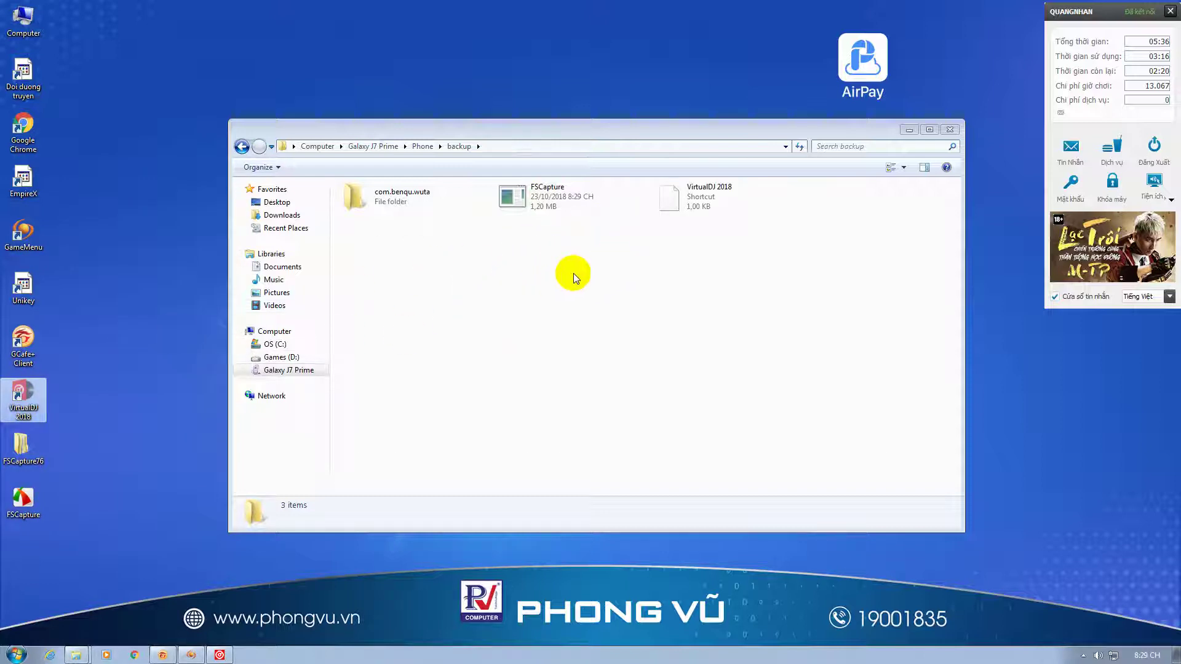
right_click(693, 199)
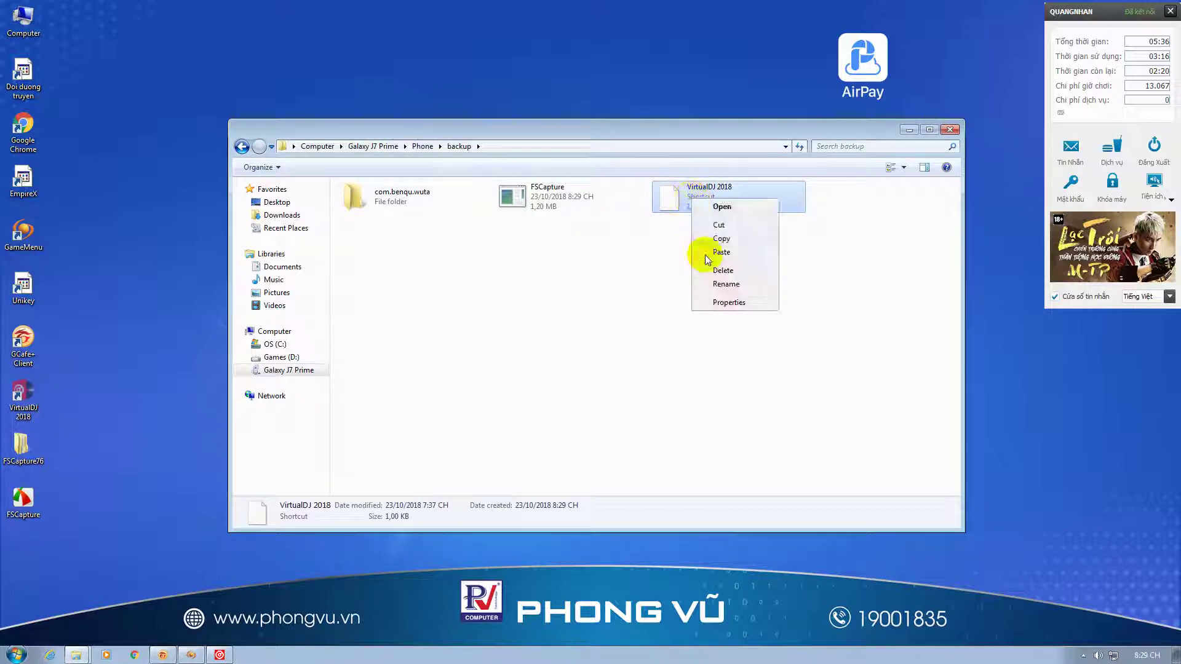
click(718, 270)
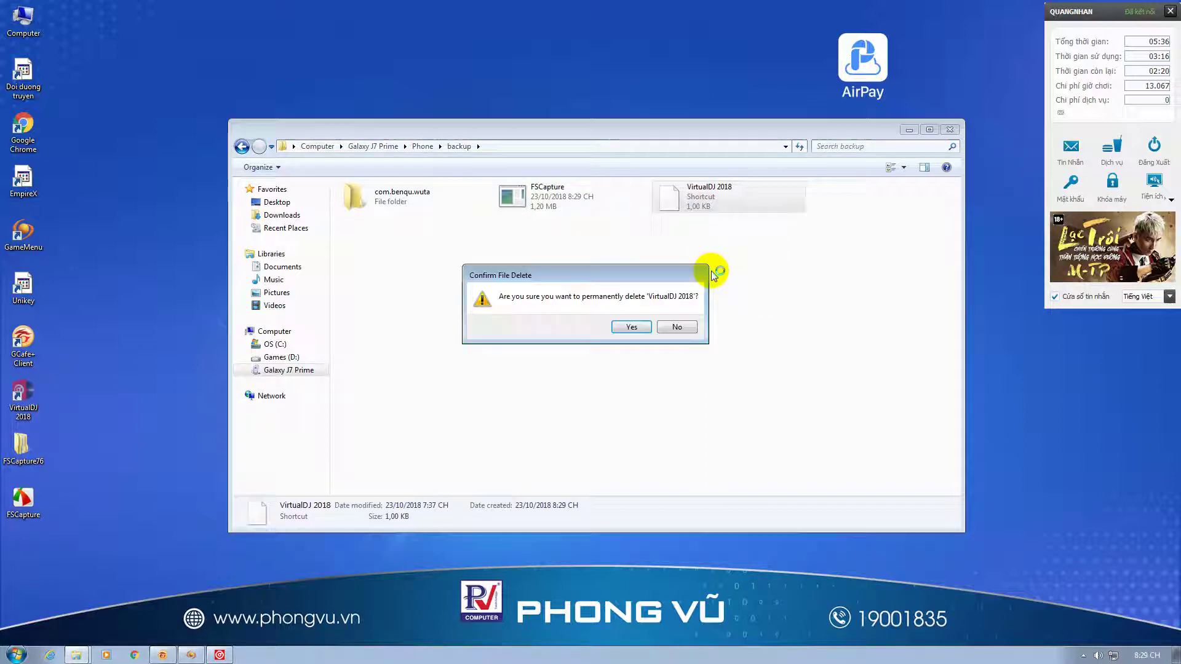
click(630, 327)
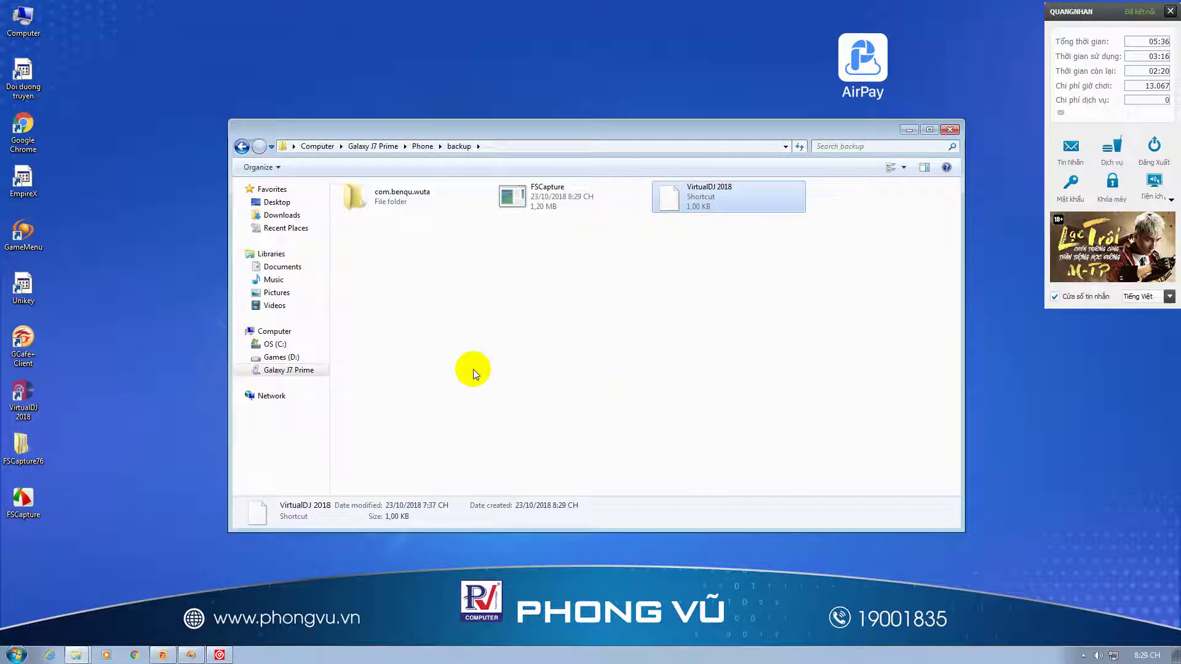
Paste the VirtualDJ 2018 shortcut into the backup folder a second time and permanently delete it again
right_click(18, 400)
click(123, 387)
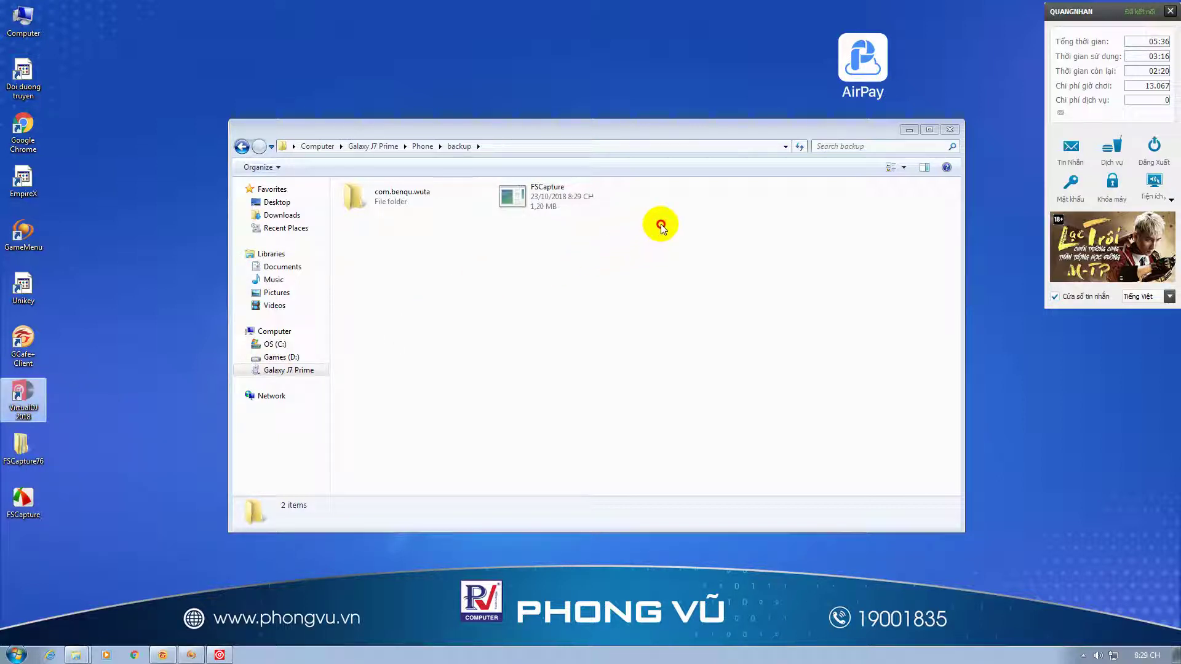
key(ctrl+v)
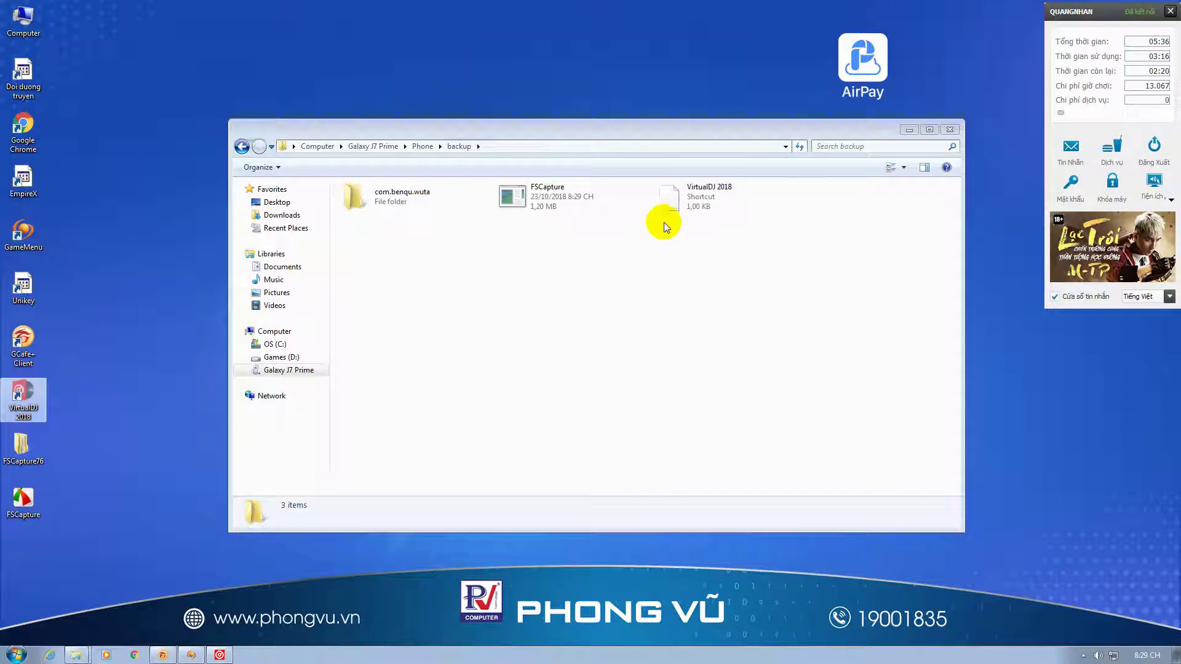
right_click(688, 205)
click(719, 271)
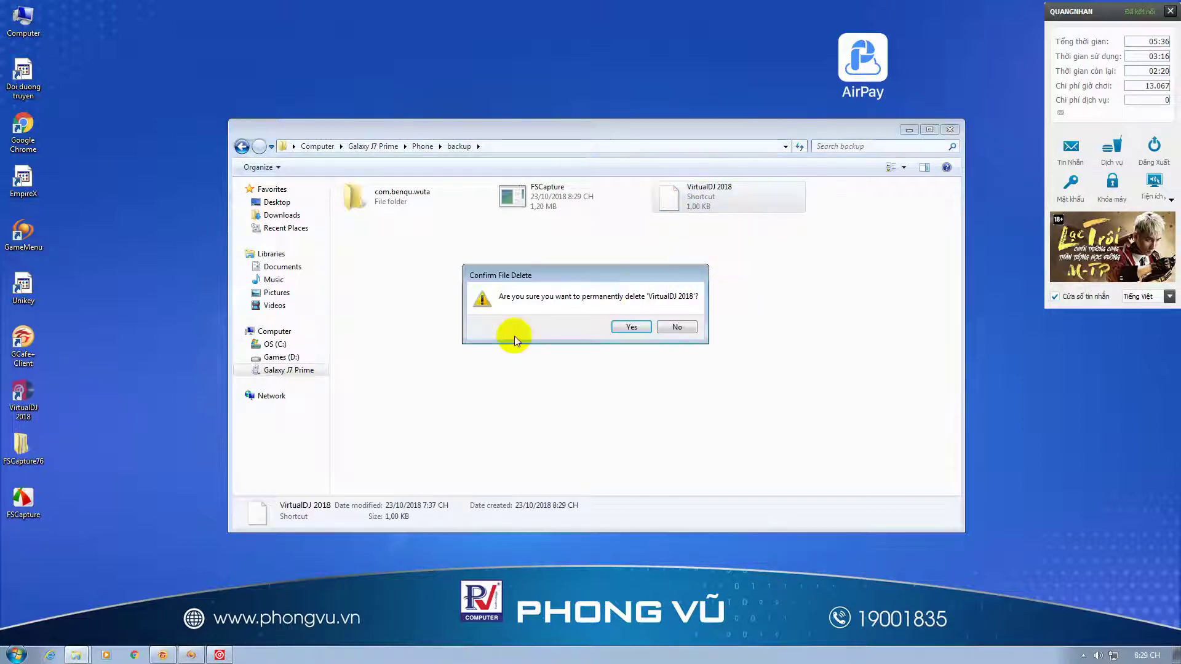
click(616, 328)
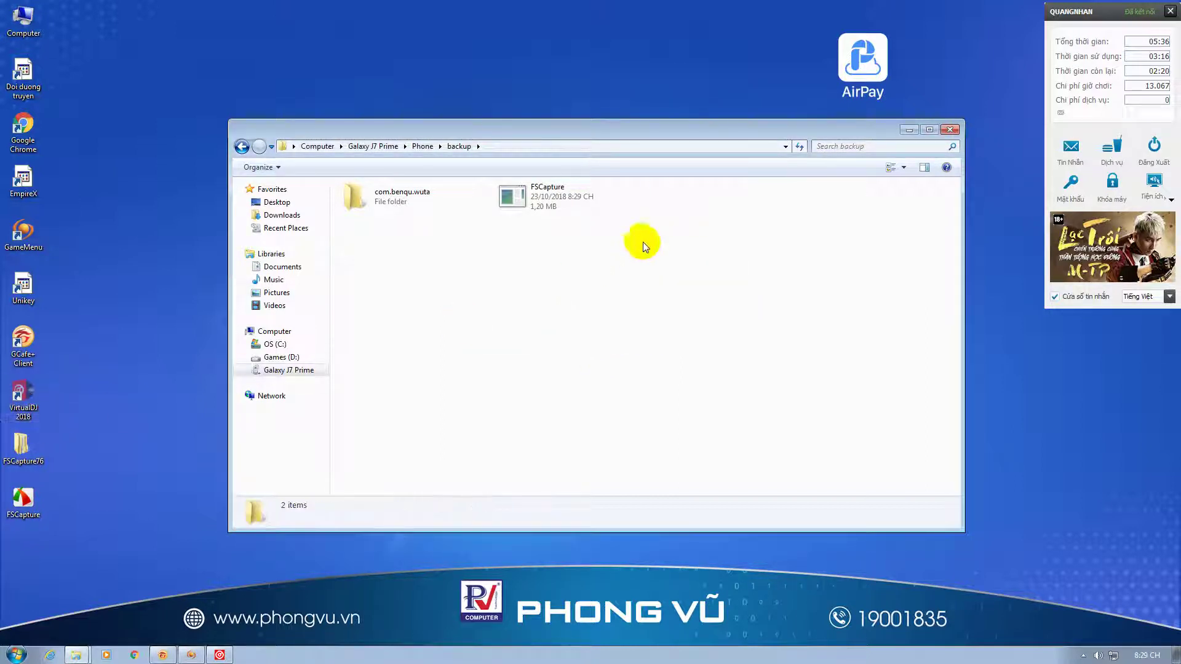
Copy the VirtualDJ 2018 desktop shortcut and paste it into the phone's backup folder once more
click(139, 387)
right_click(139, 388)
click(98, 382)
right_click(102, 382)
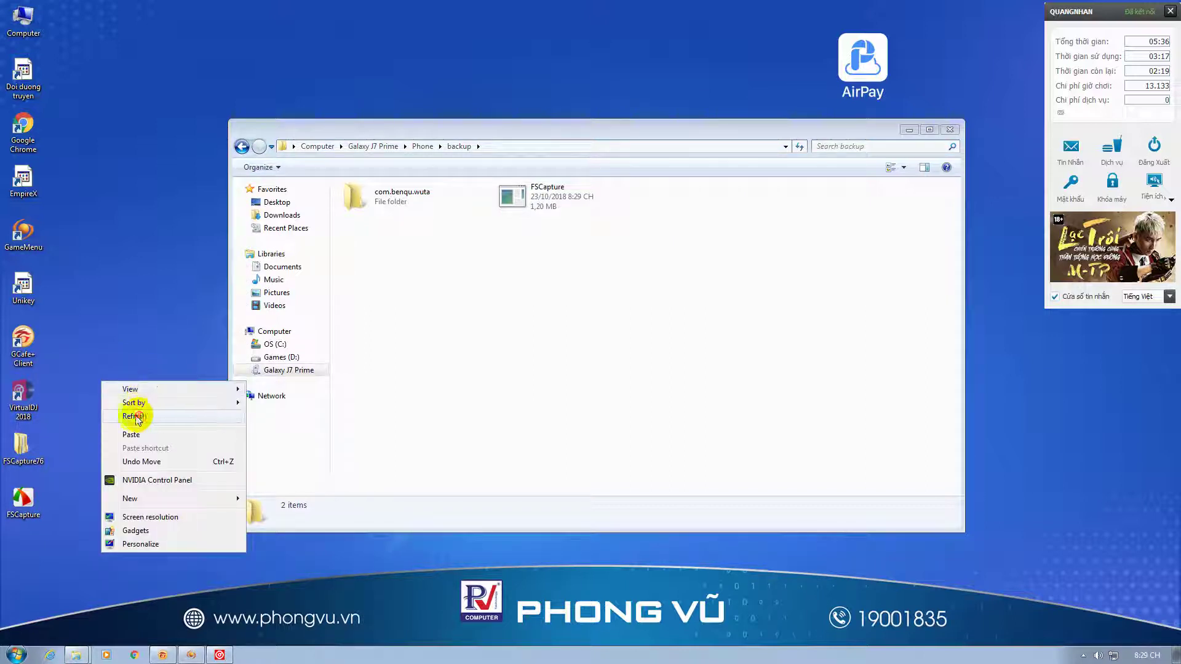
click(22, 397)
right_click(23, 401)
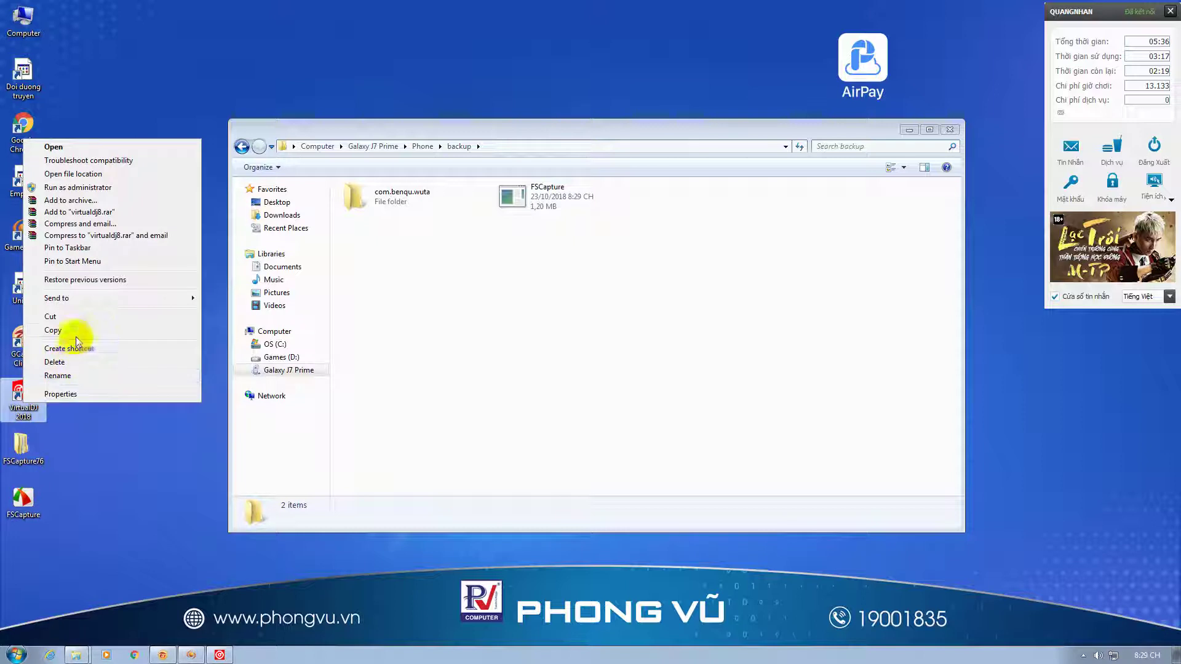
click(53, 330)
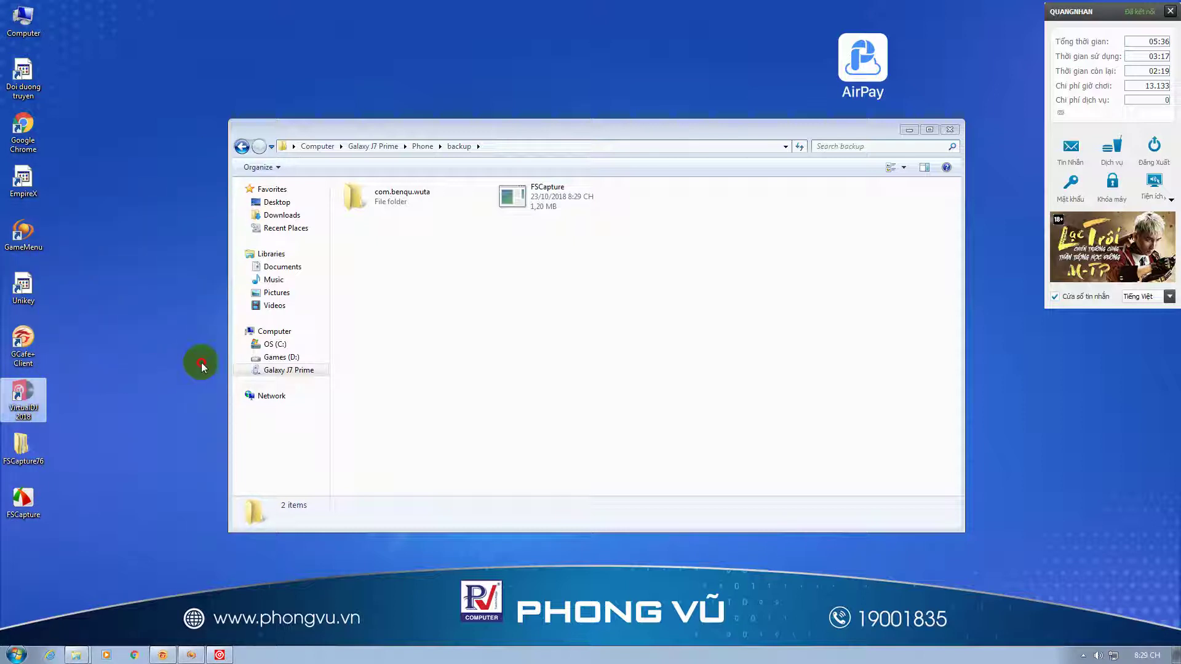
click(632, 252)
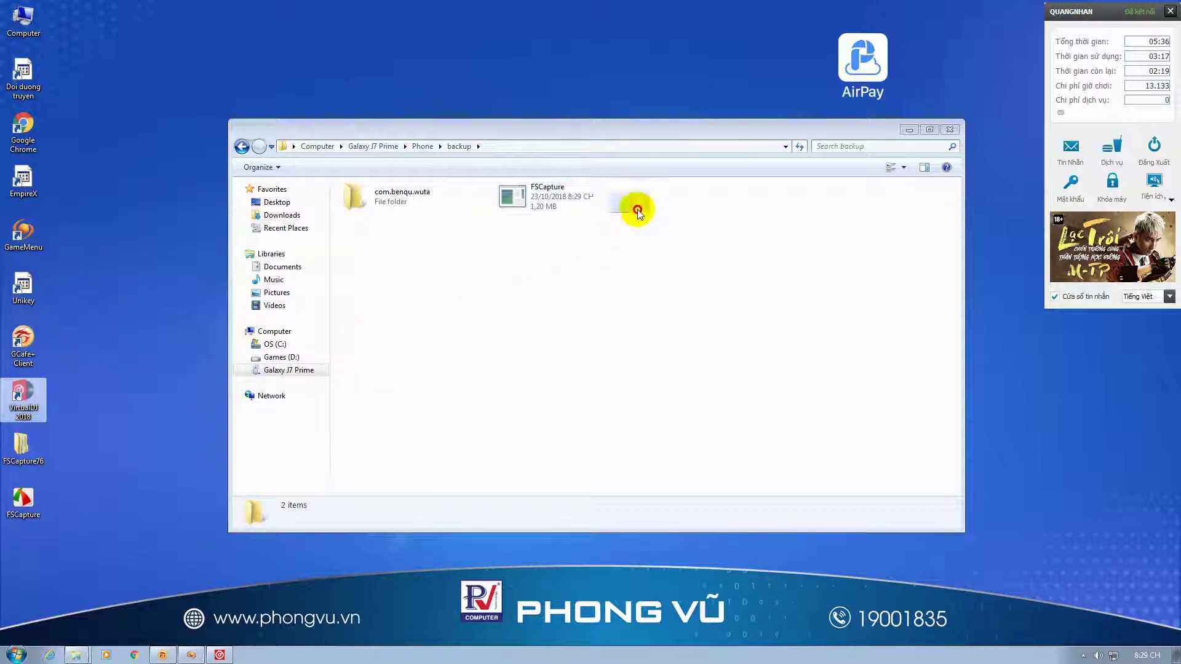
key(ctrl+v)
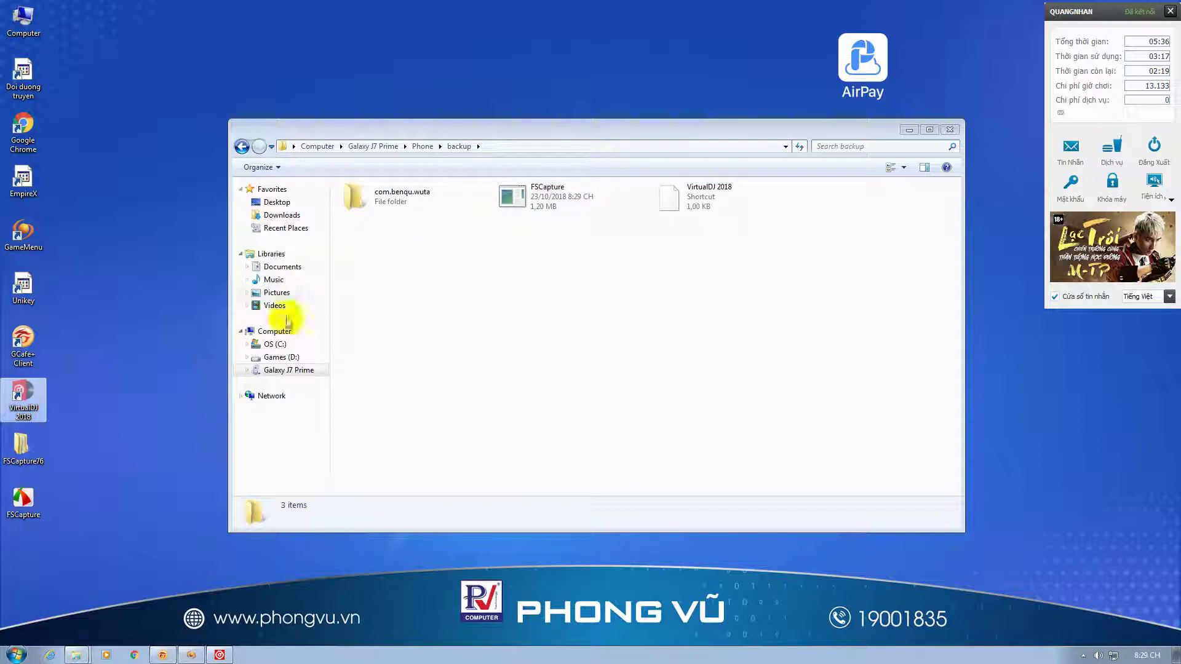
Permanently delete the pasted VirtualDJ 2018 shortcut from the phone's backup folder
click(670, 213)
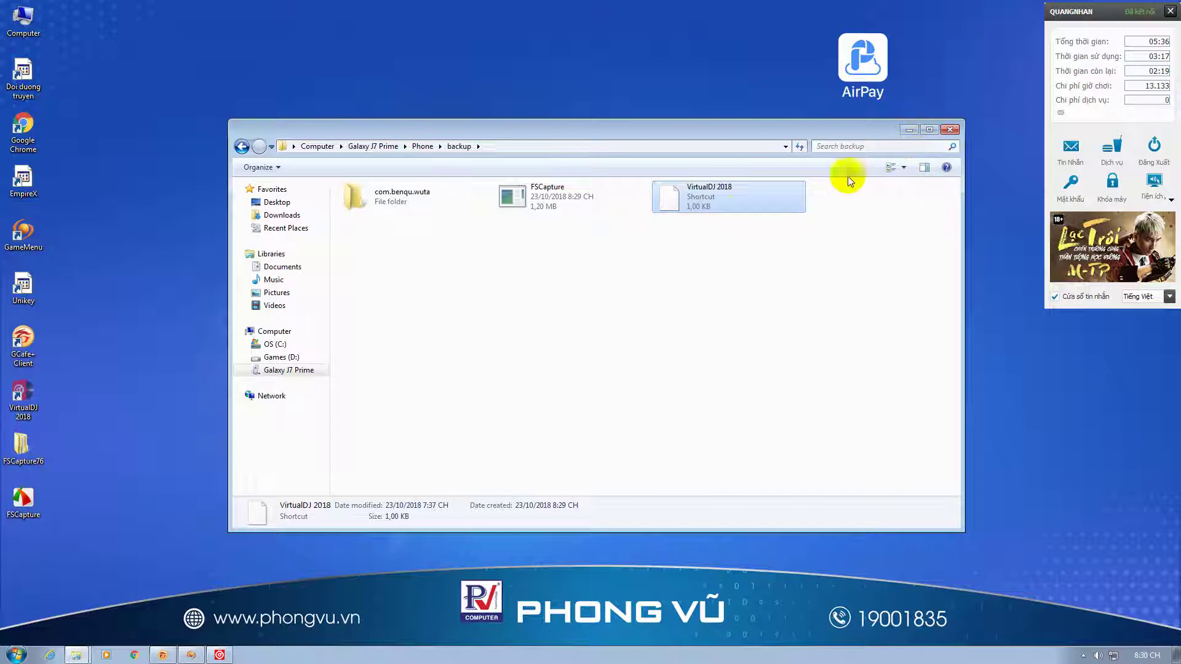
right_click(697, 205)
click(686, 232)
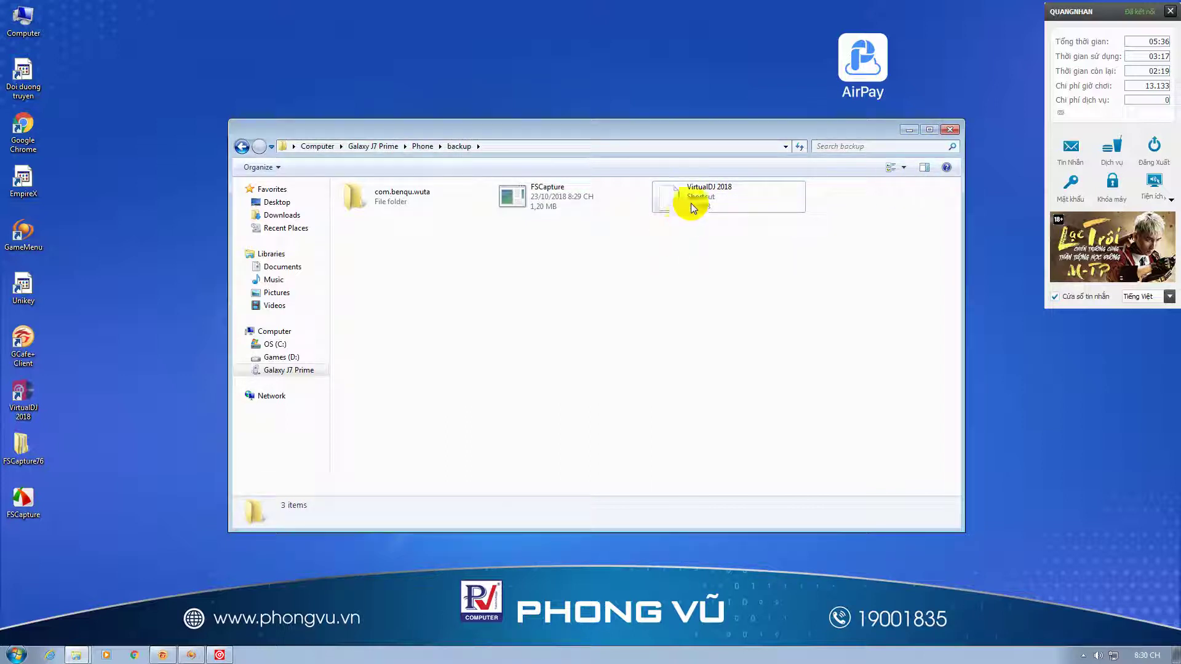
right_click(693, 208)
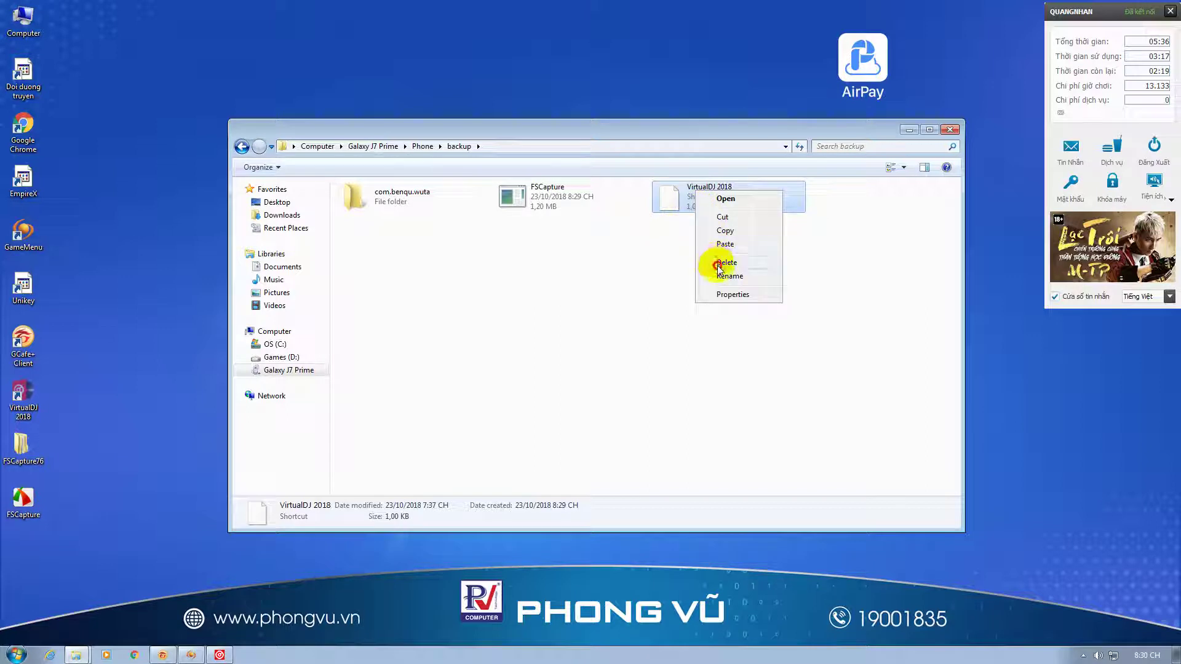
click(726, 263)
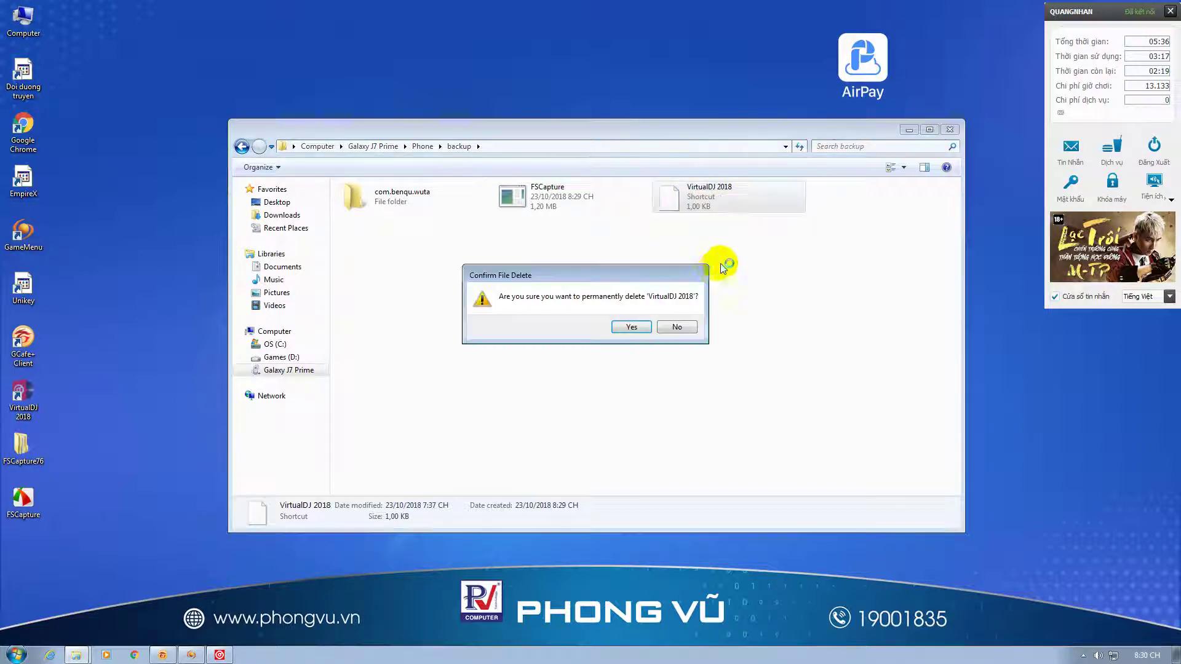
click(634, 327)
Close the backup folder window and the Galaxy J7 Prime AutoPlay dialog, and switch back to VirtualDJ
click(950, 130)
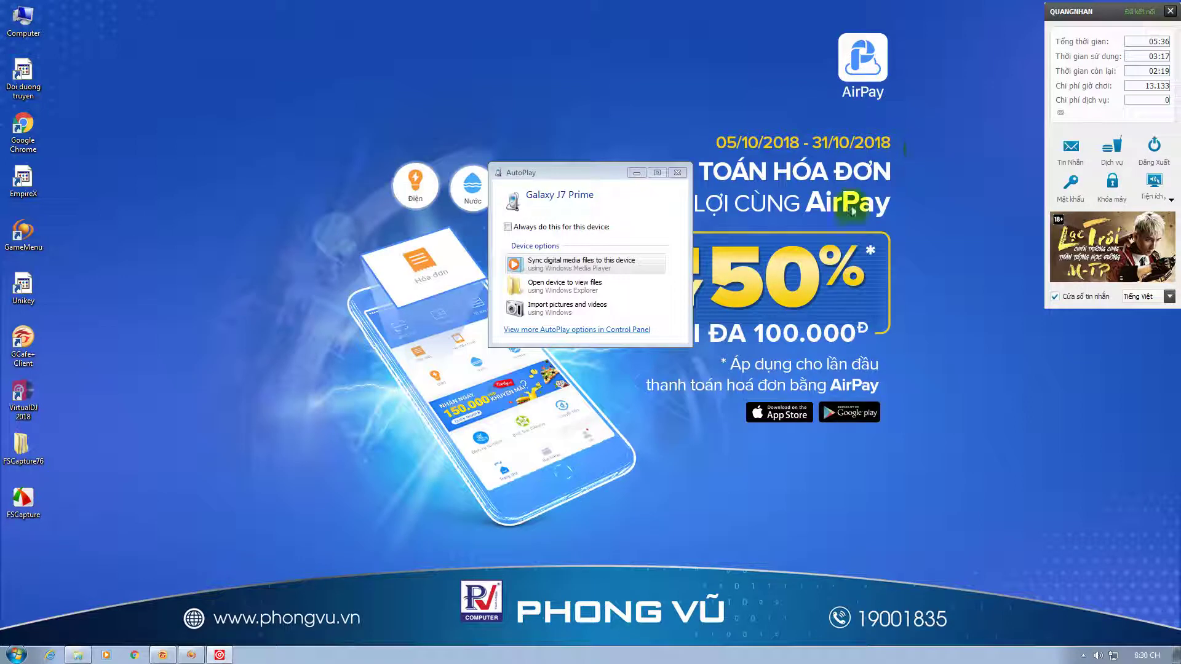
click(677, 173)
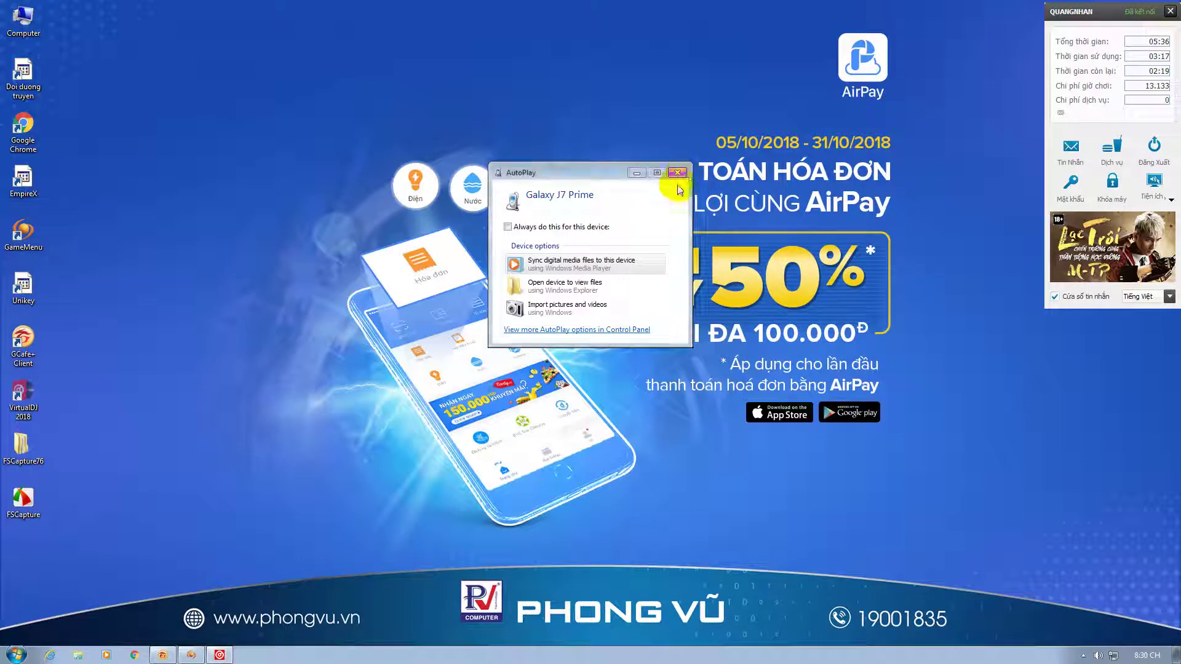
click(216, 656)
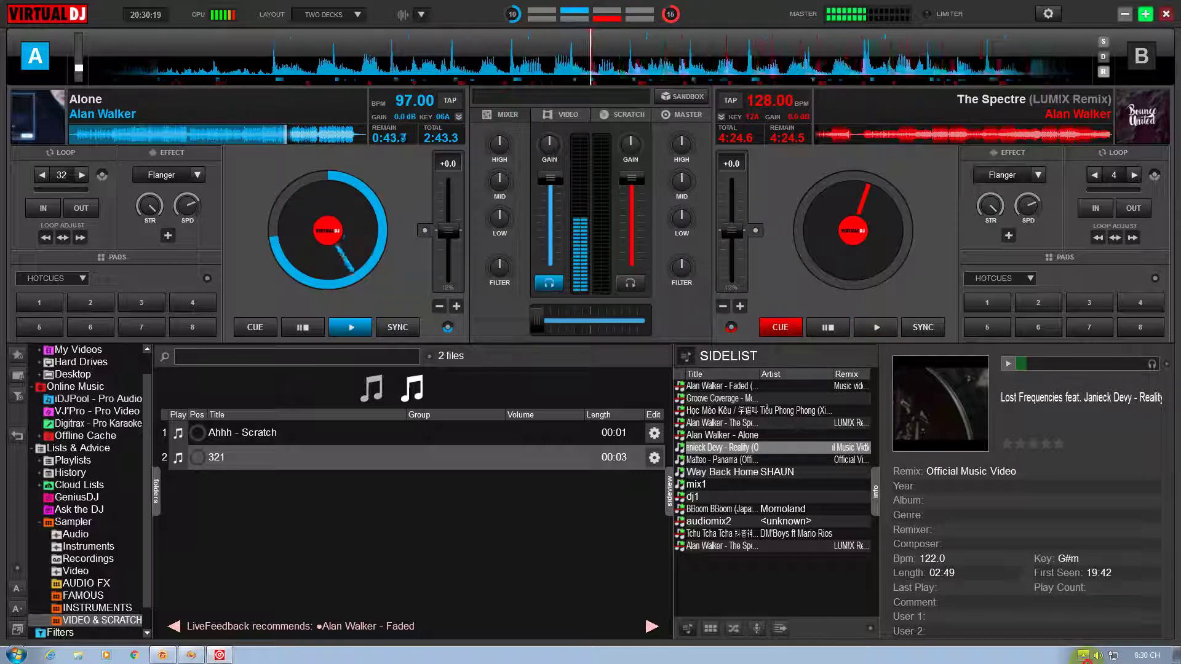
click(1083, 656)
click(1083, 655)
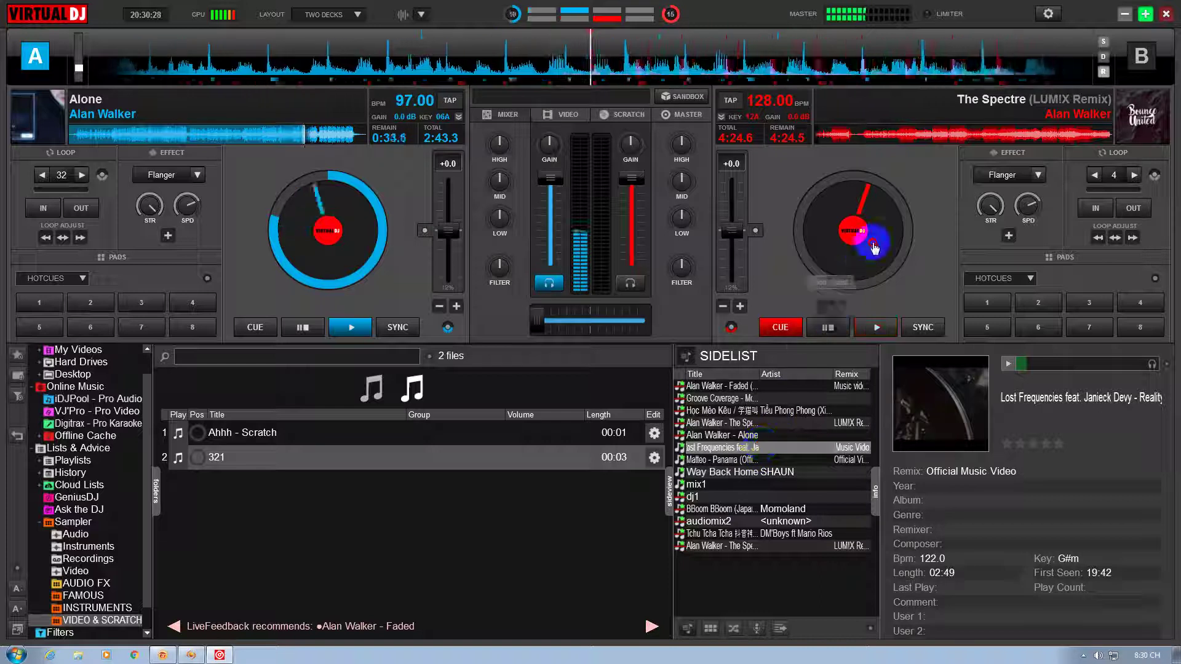
Load Lost Frequencies - Reality from the sidelist onto deck B and jump to a start point early in the track
drag(874, 248, 852, 277)
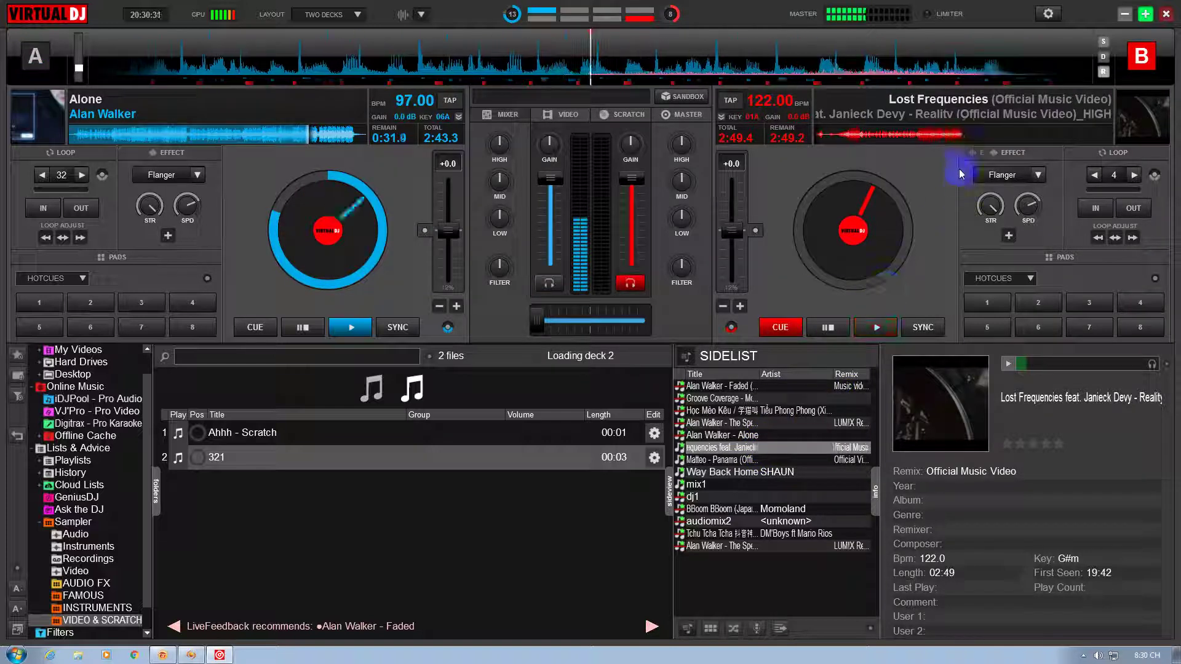
click(837, 137)
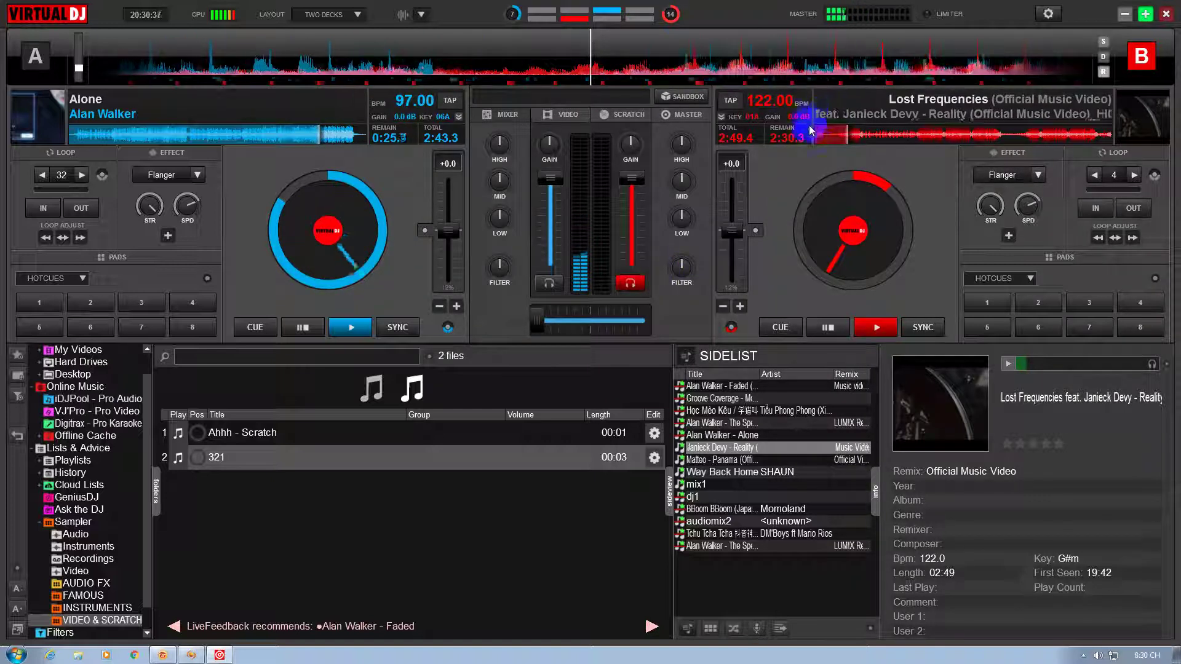
click(840, 137)
click(840, 136)
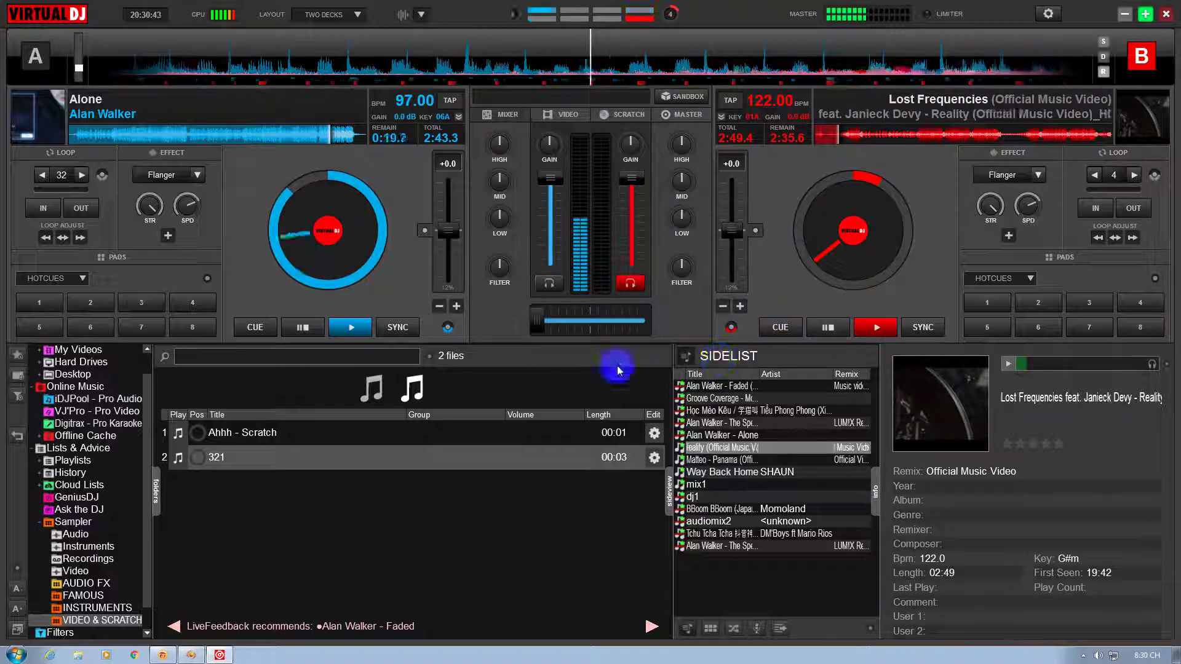
Center the crossfader, start Lost Frequencies - Reality on deck B, and crossfade fully to deck B
drag(545, 323, 588, 332)
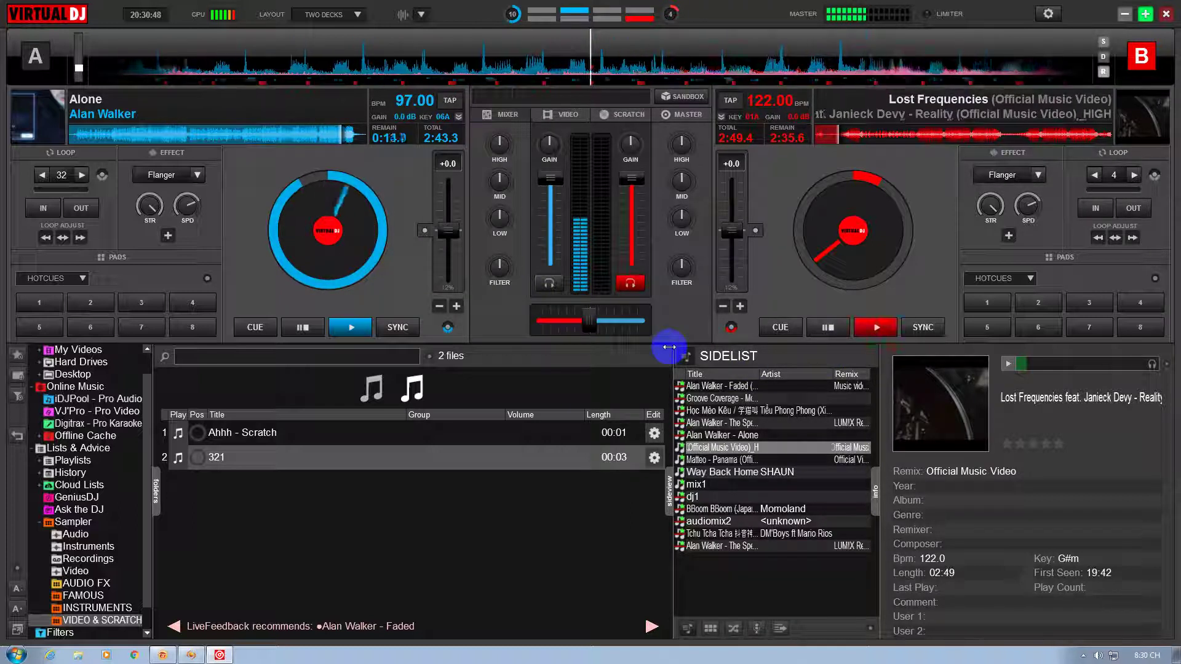
click(873, 327)
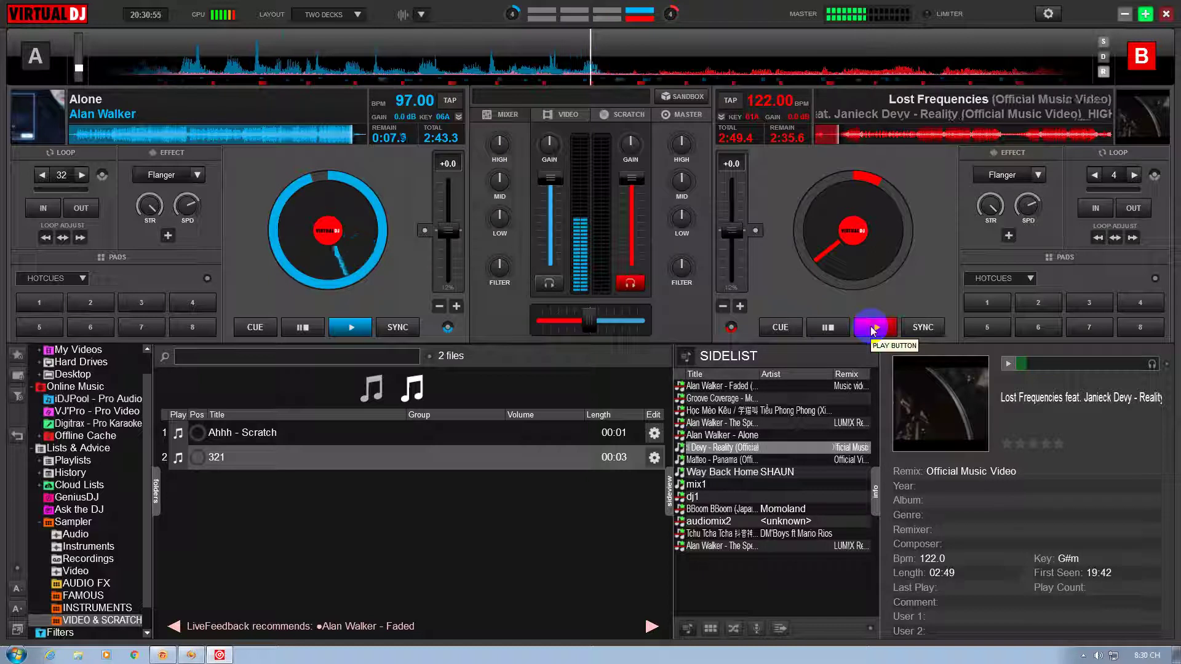
click(872, 328)
drag(585, 318, 681, 338)
Load Matteo - Panama from the sidelist onto deck A and cue it near its start, keeping the crossfader on deck B
drag(712, 460, 317, 249)
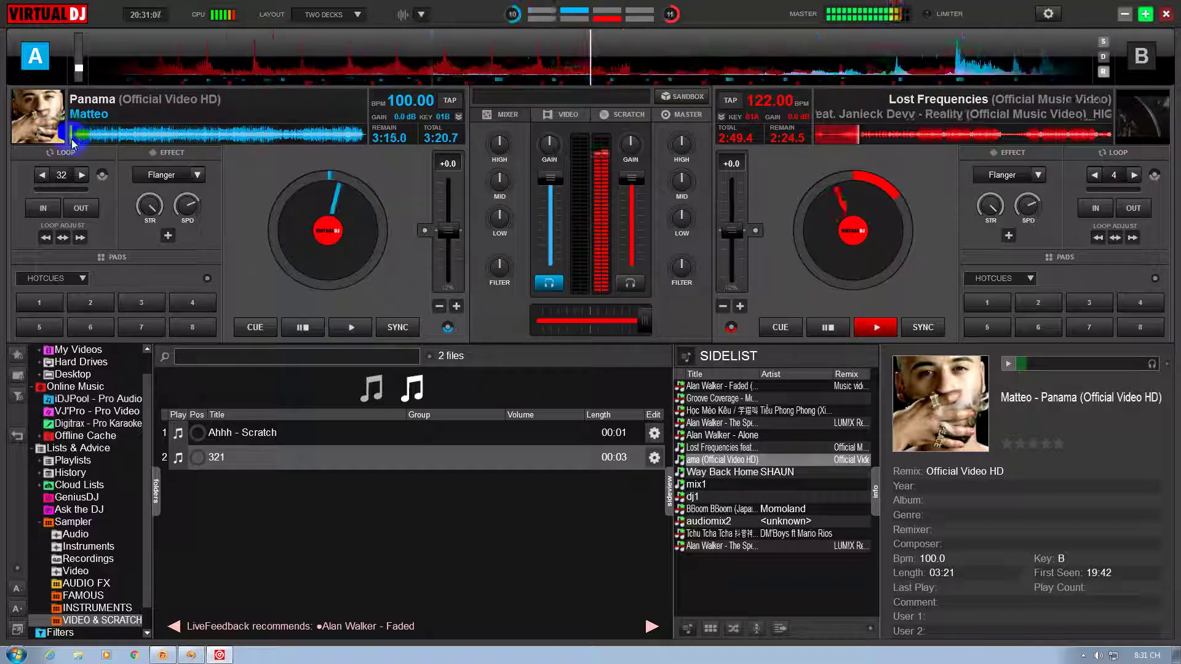
mouse_move(354, 227)
mouse_down()
mouse_move(316, 275)
mouse_move(339, 233)
mouse_move(314, 253)
mouse_move(362, 228)
mouse_move(320, 248)
mouse_move(346, 221)
mouse_move(340, 237)
mouse_move(361, 230)
mouse_move(351, 223)
mouse_move(381, 251)
mouse_up()
drag(564, 311, 678, 319)
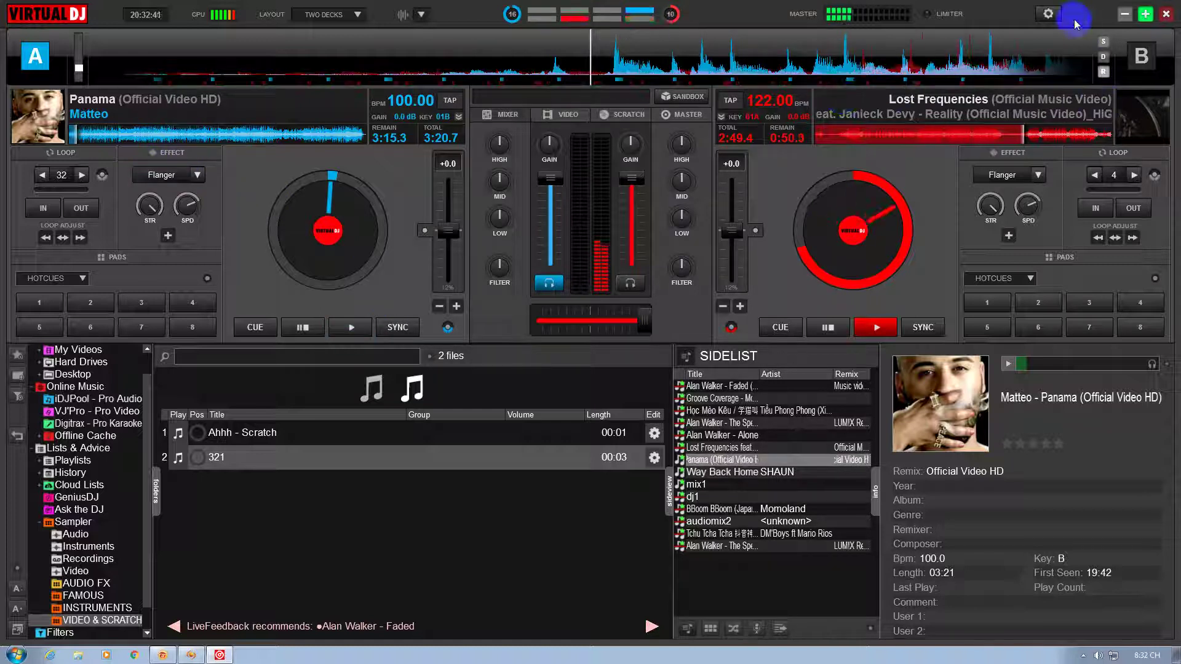
Extract the Default interface skin for editing from the settings, and select the skinpreview4 image in the skin's folder
click(1047, 15)
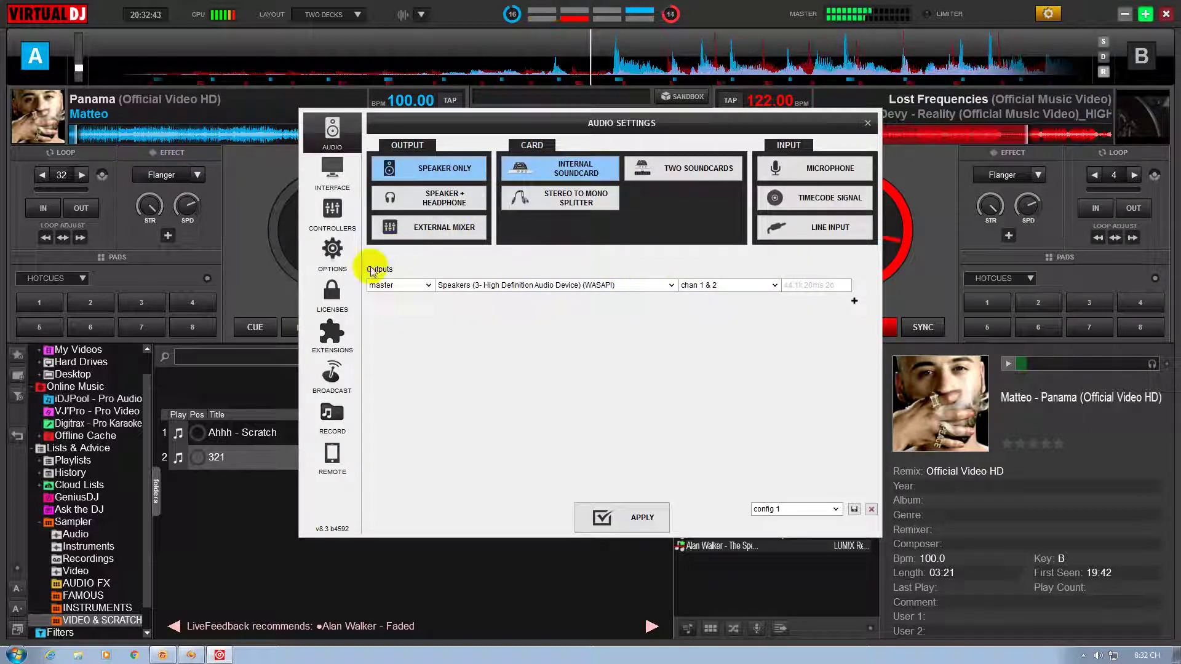
click(331, 259)
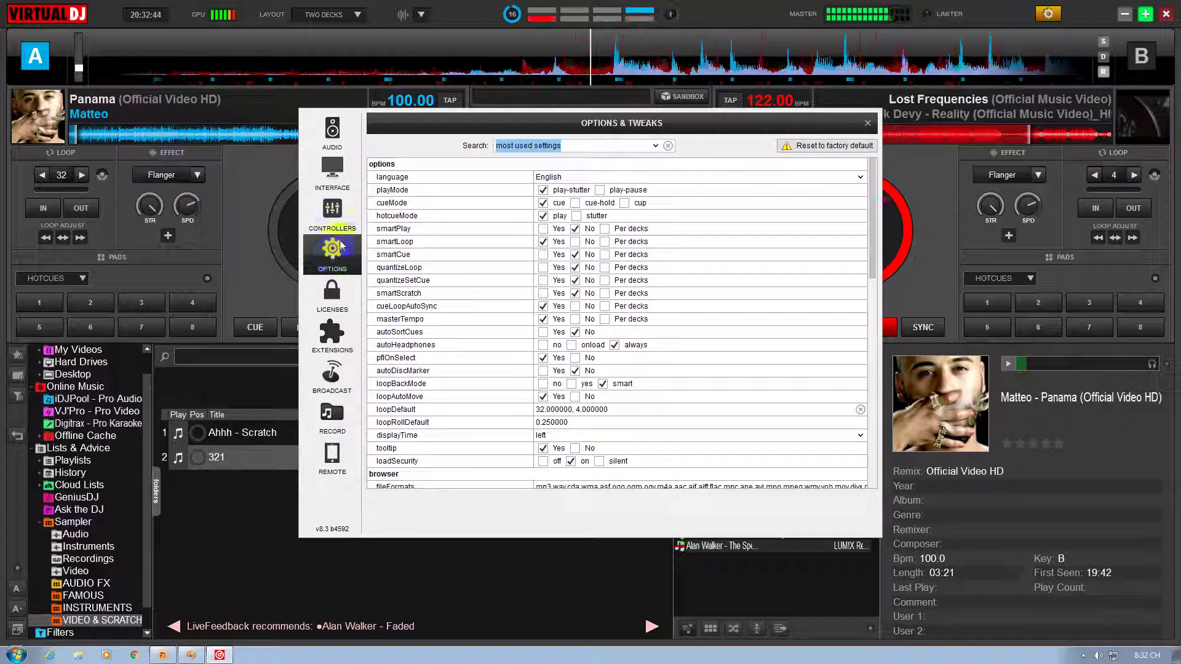
click(332, 209)
click(337, 169)
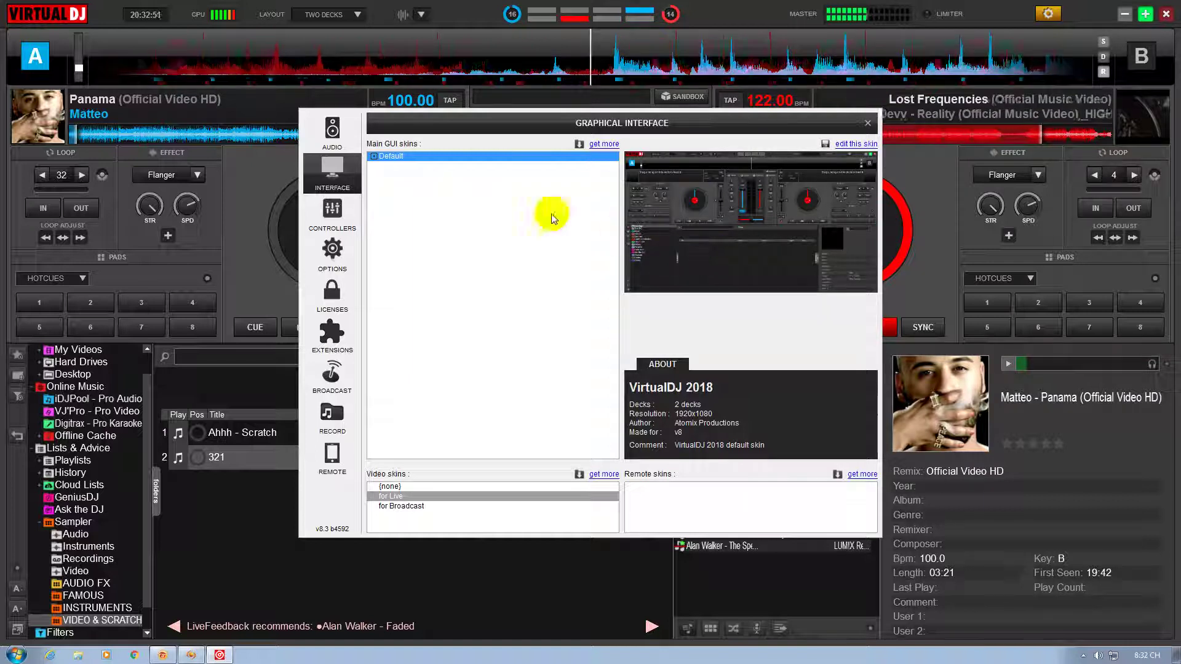
click(853, 145)
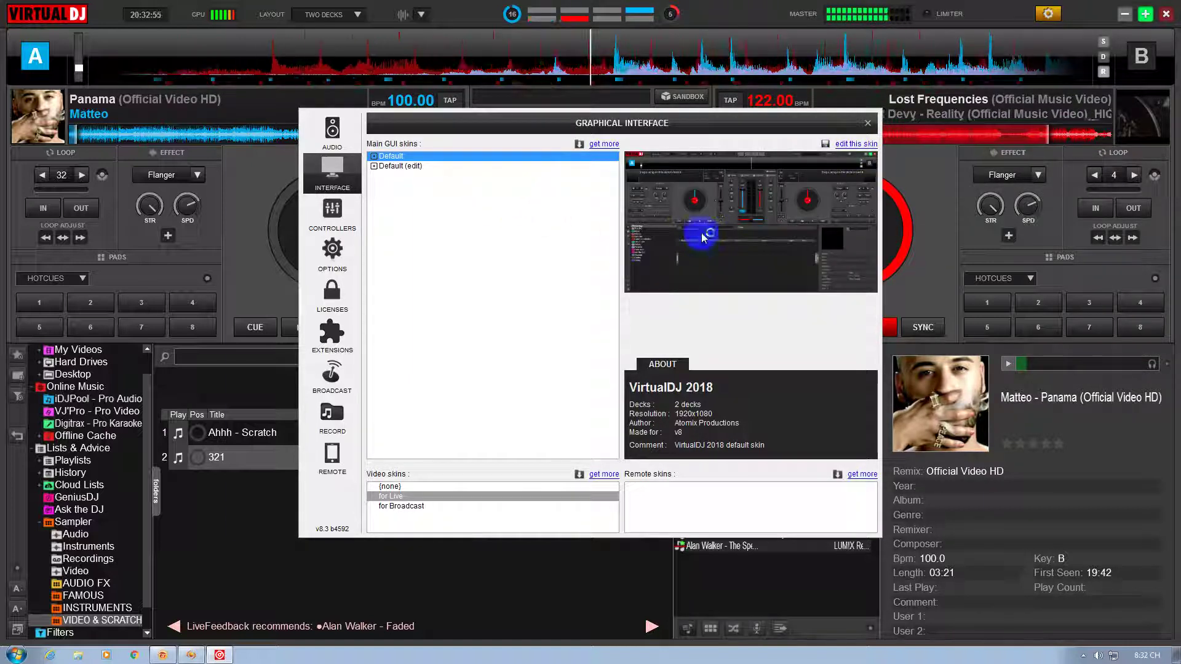
click(781, 224)
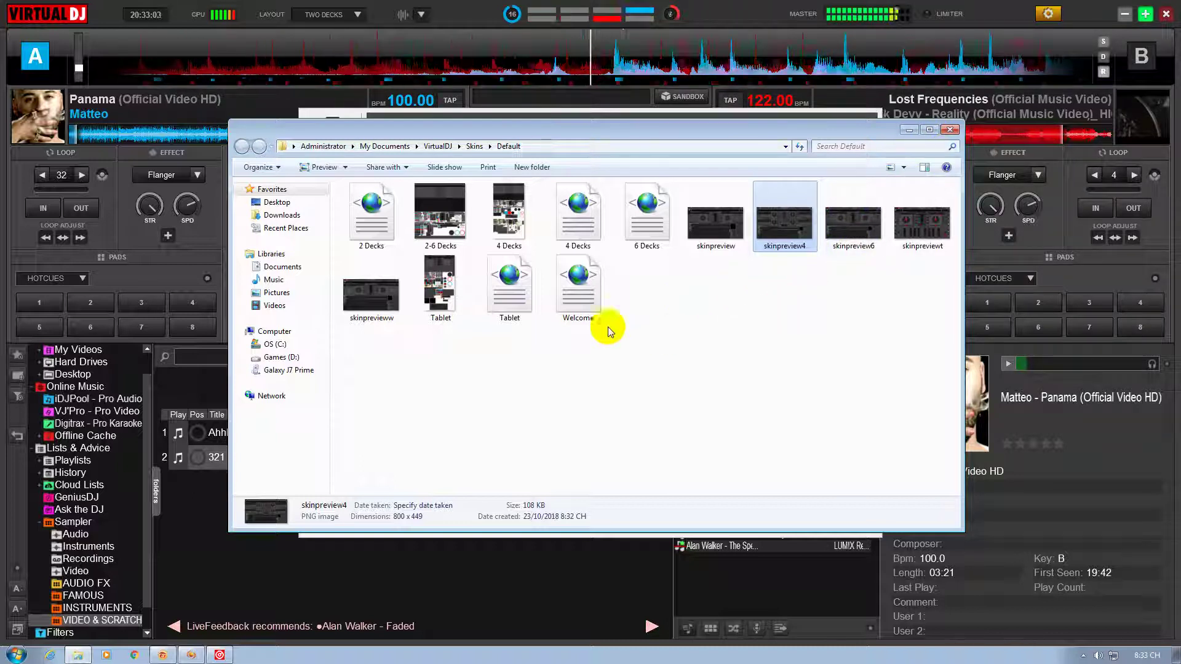
Browse to the DCIM Camera folder in the Galaxy J7 Prime's Phone storage
click(286, 202)
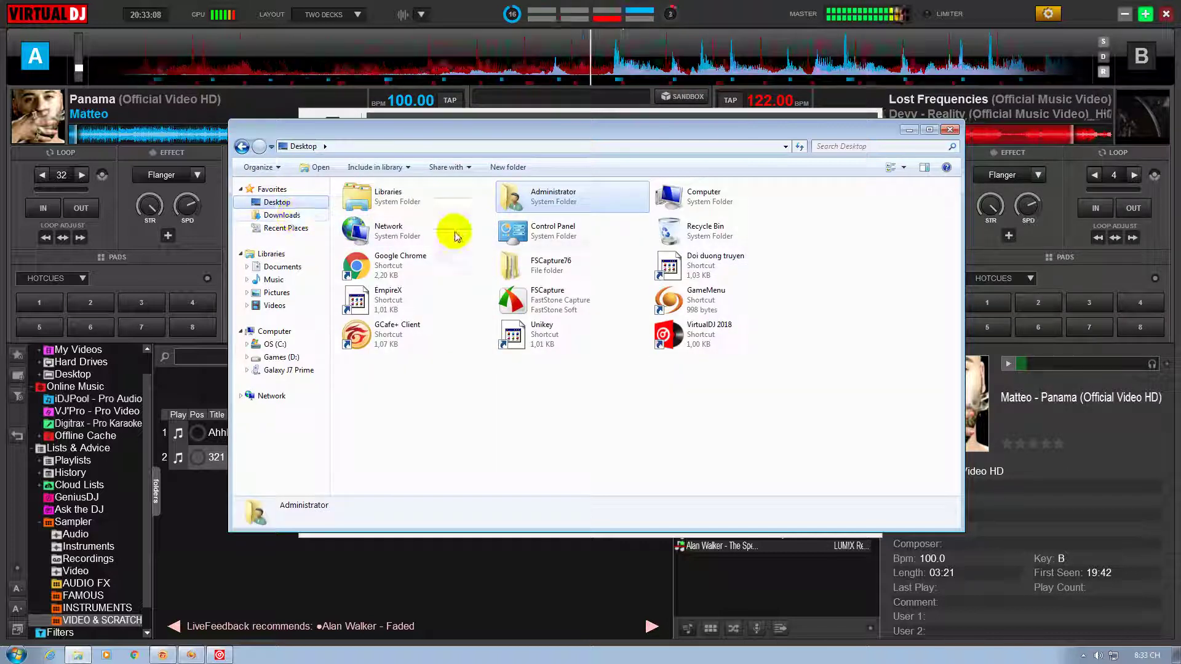
click(694, 209)
double_click(693, 209)
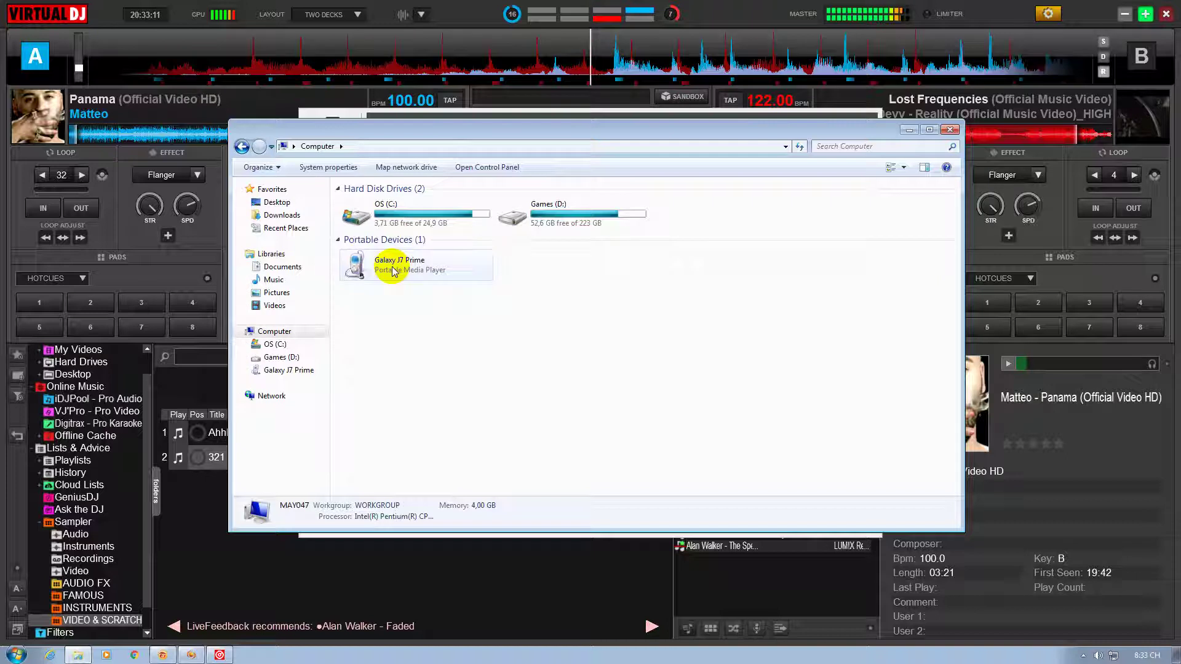
double_click(388, 268)
double_click(599, 210)
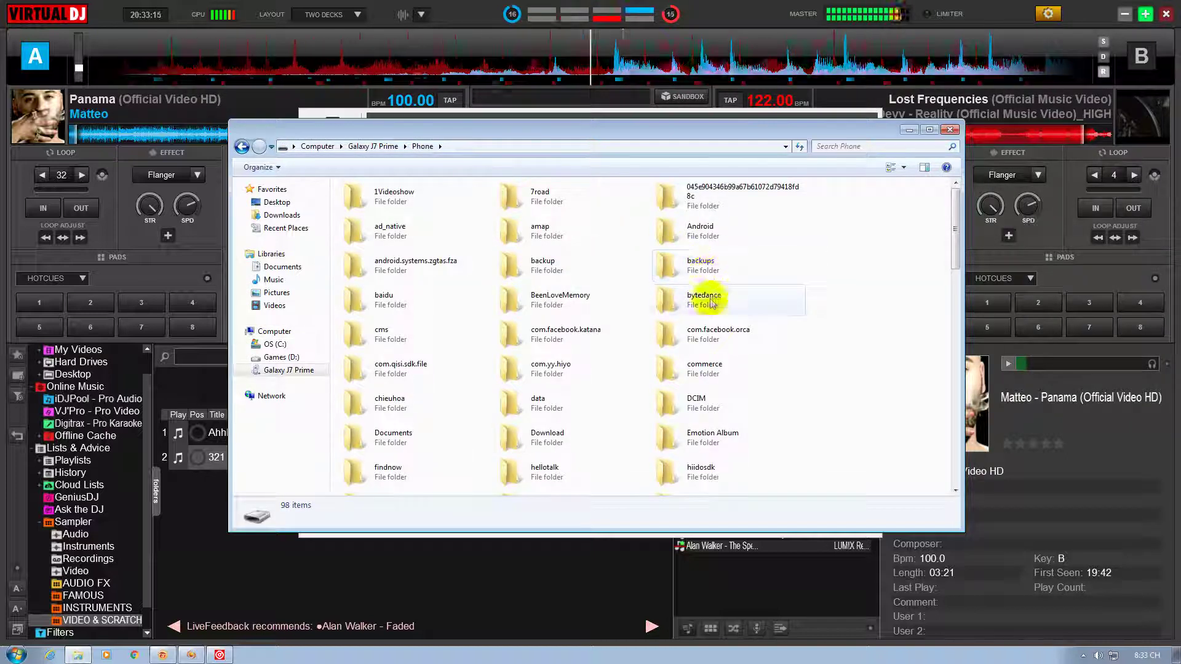
double_click(712, 407)
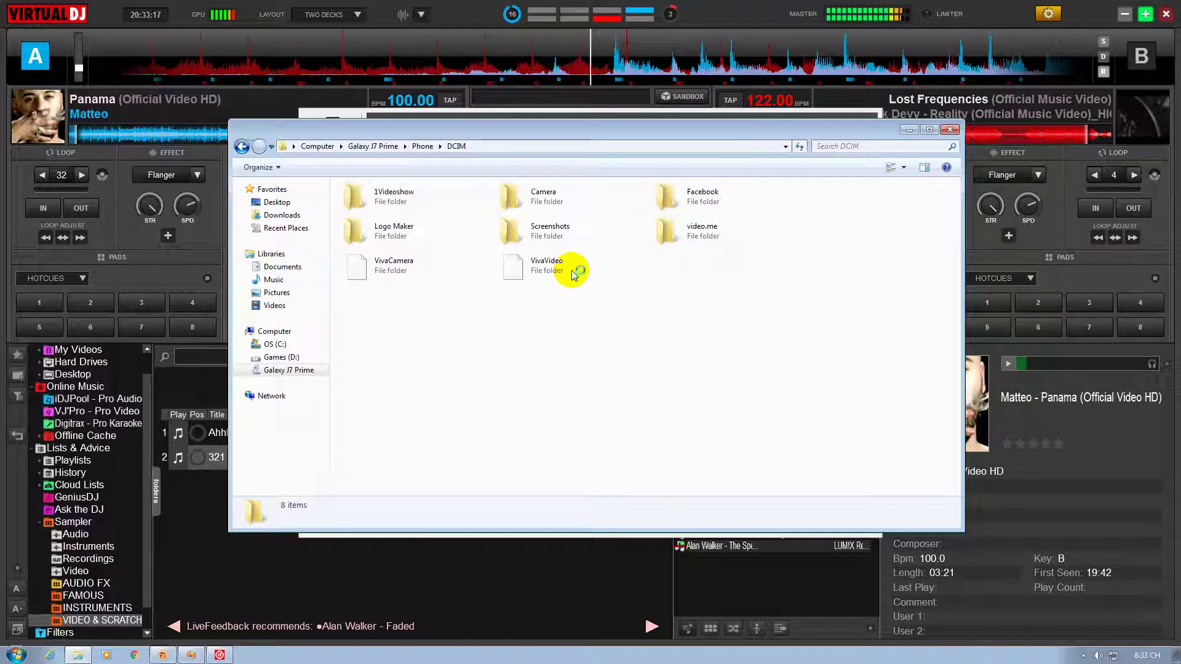
click(547, 203)
double_click(547, 204)
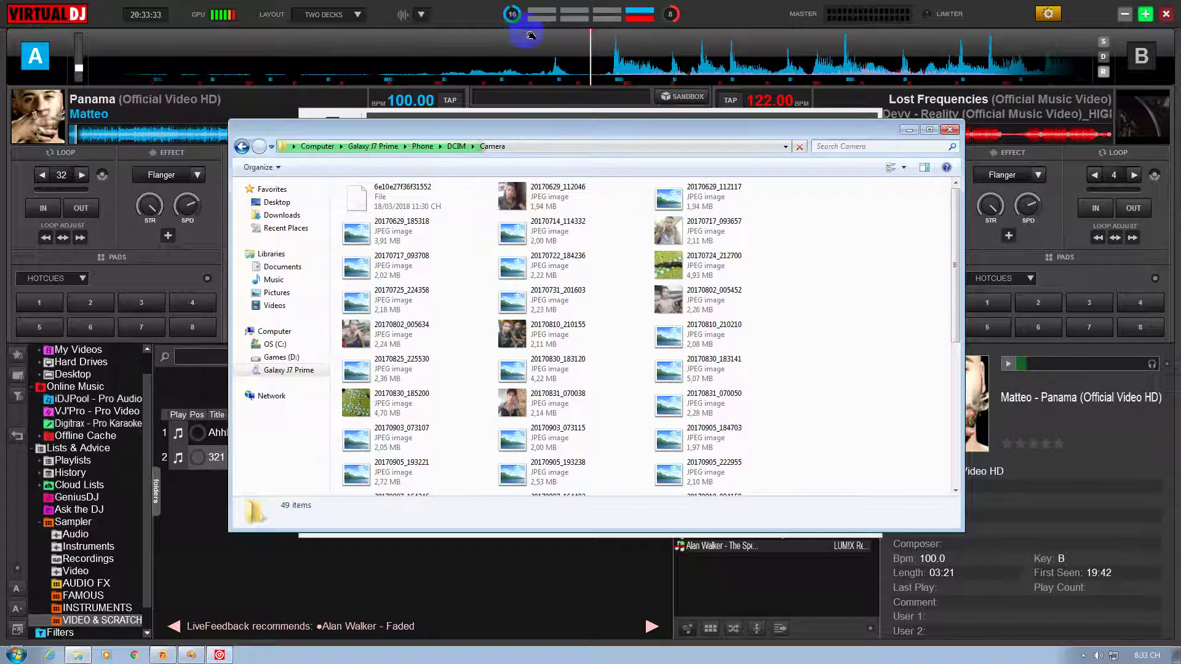
Close the VirtualDJ settings, start Panama on deck A, and crossfade fully from deck B to deck A
key(Escape)
click(868, 124)
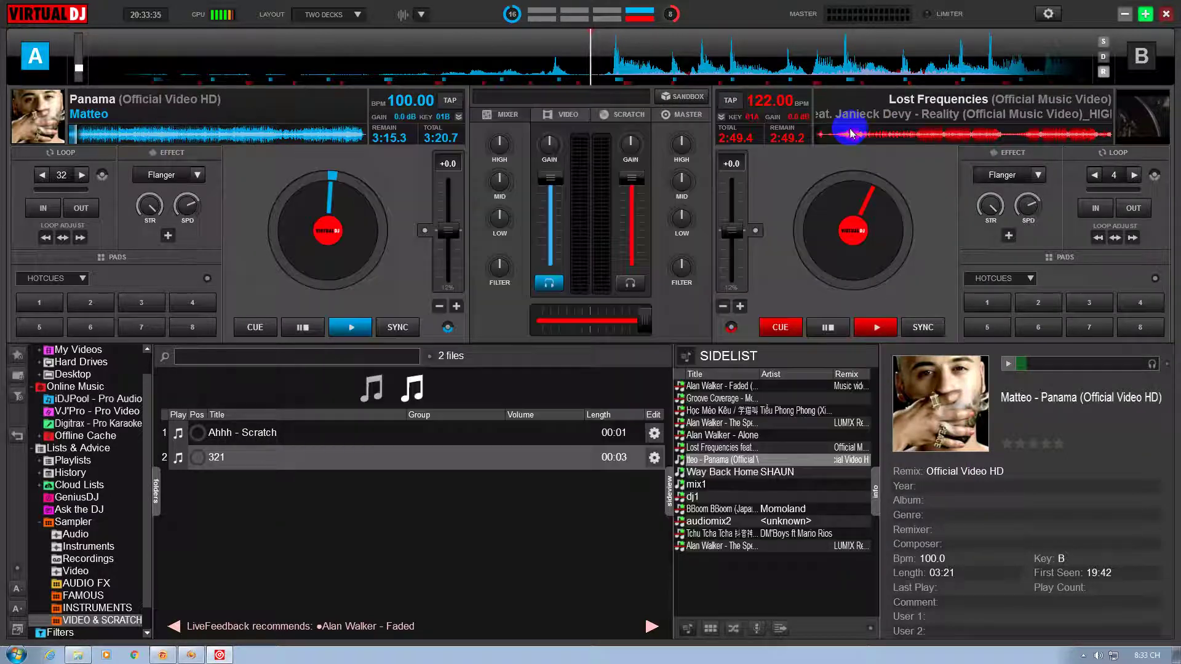
click(840, 329)
click(642, 323)
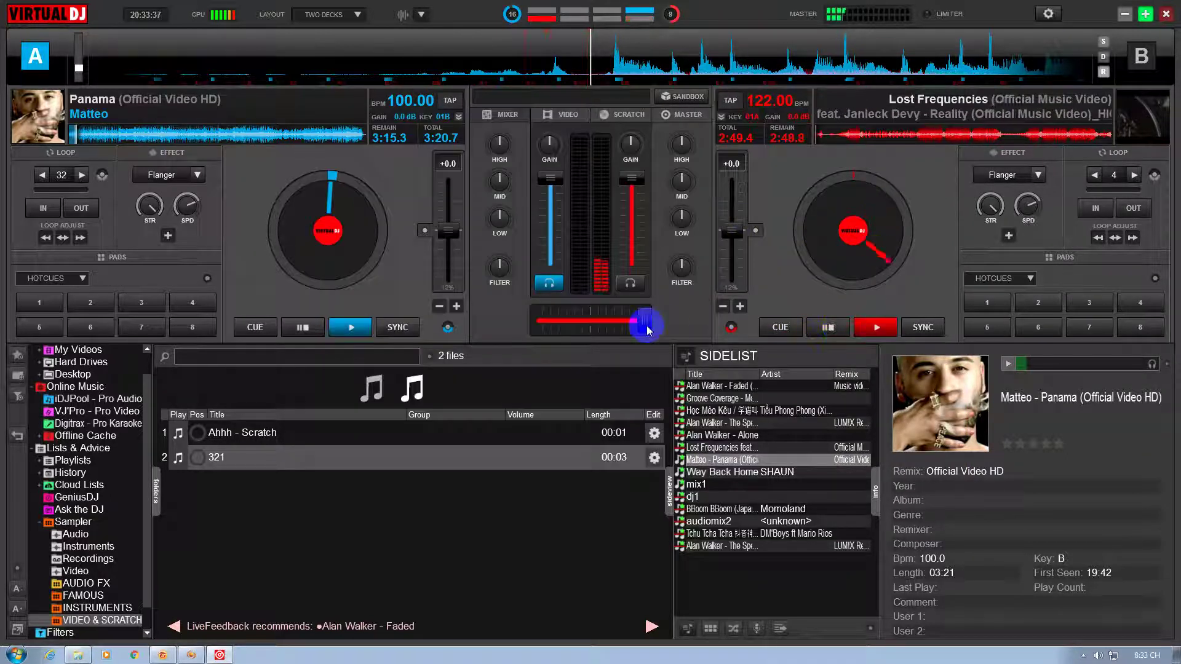
click(439, 327)
click(345, 327)
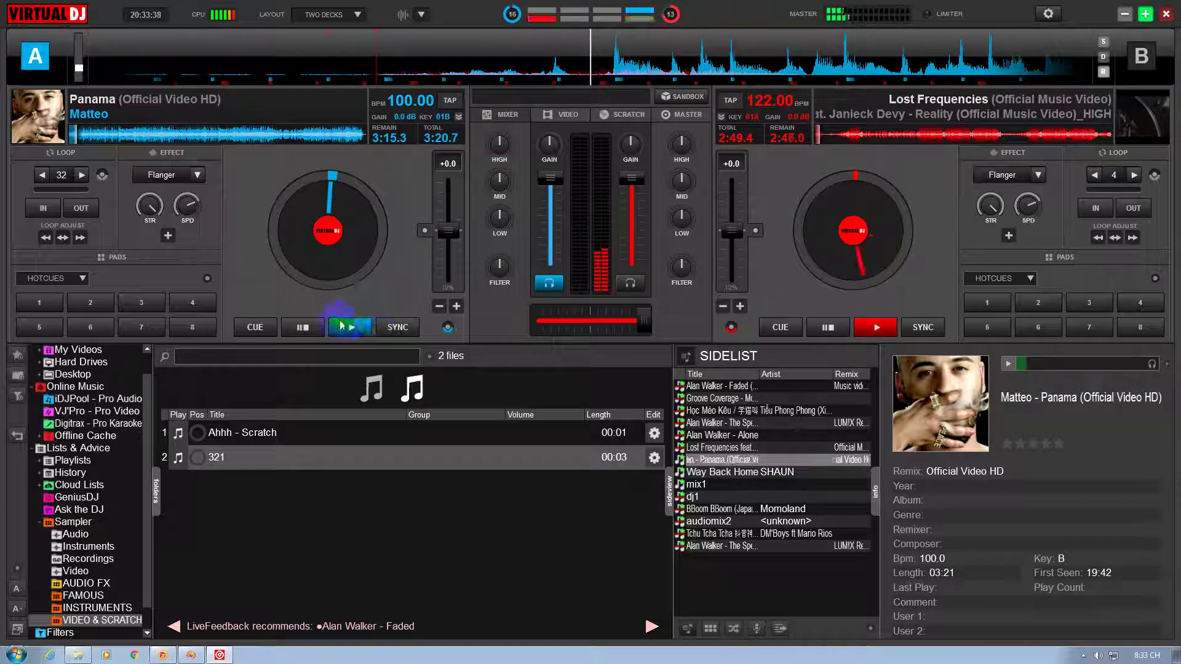
drag(641, 321, 423, 340)
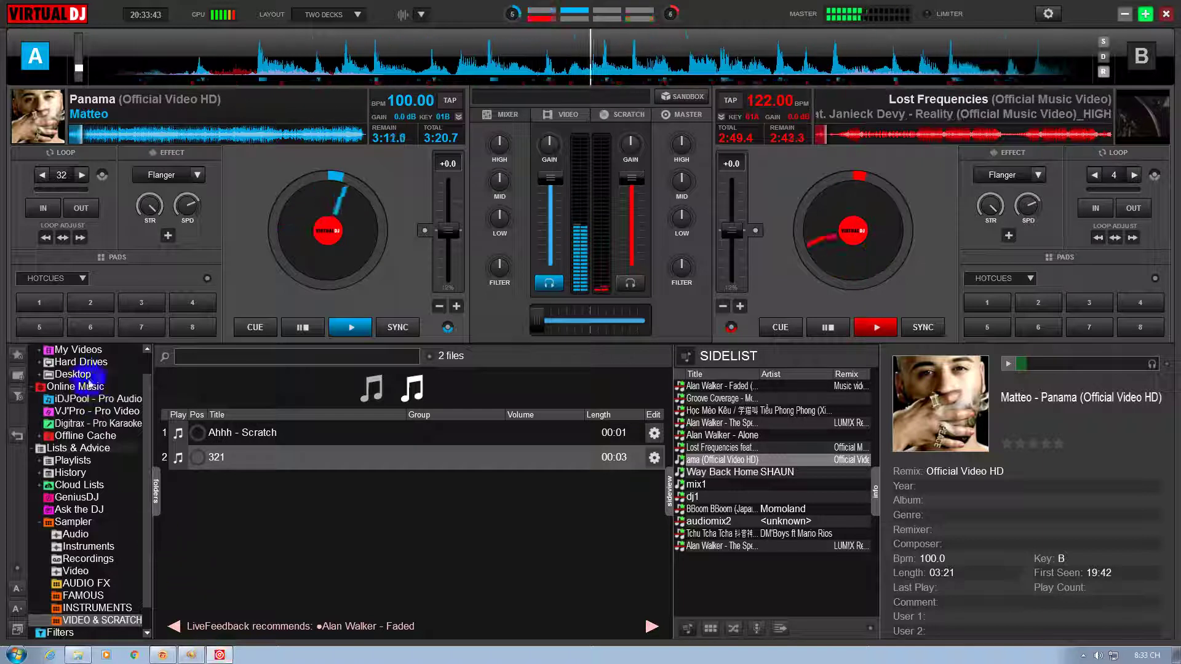
Minimize the phone's Camera folder window and load SHAUN - Way Back Home from the sidelist onto deck B
click(78, 655)
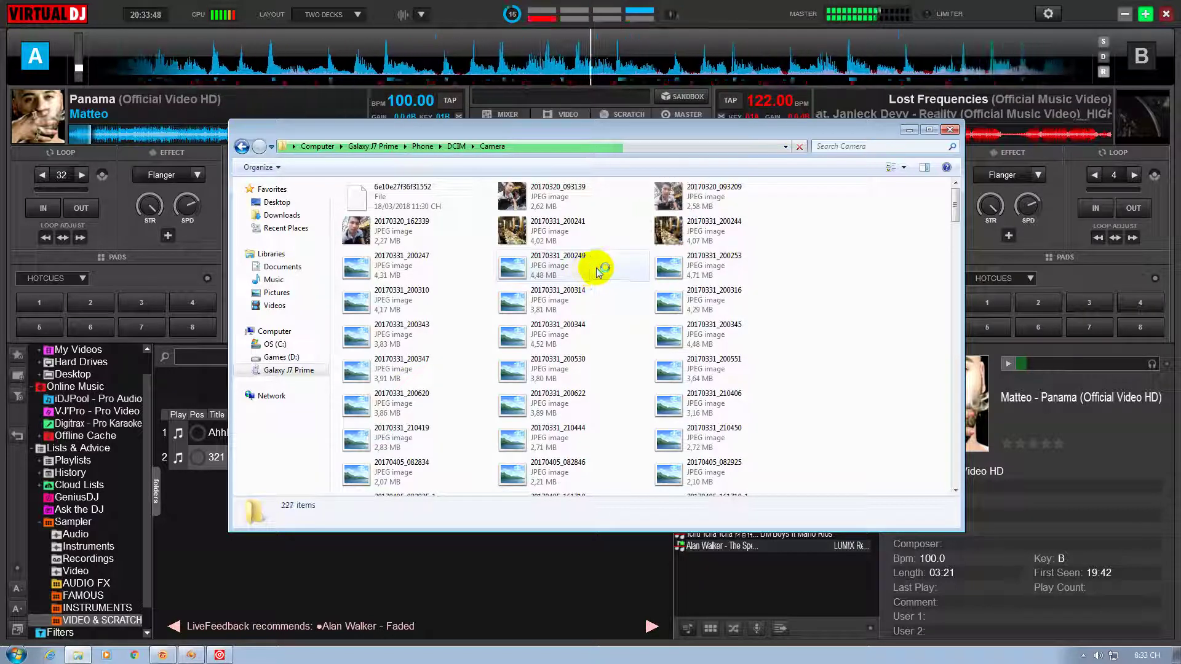
click(907, 132)
click(756, 473)
drag(756, 451, 818, 259)
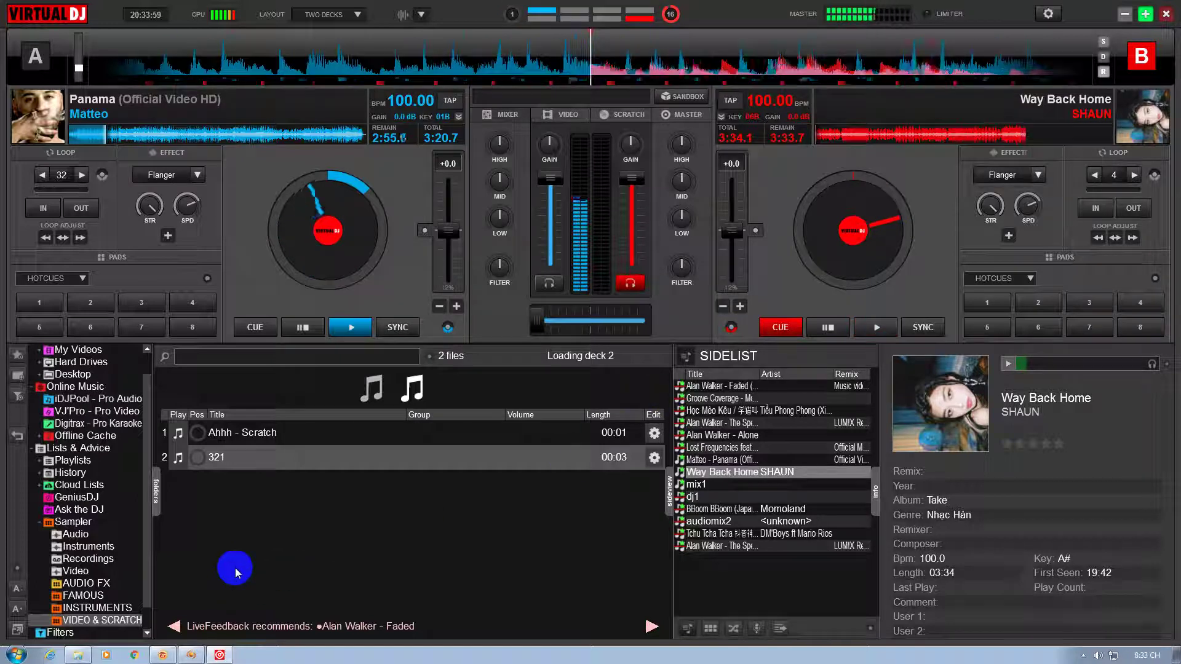
Switch to the file explorer and look through the photos in the phone's DCIM Camera folder
click(78, 655)
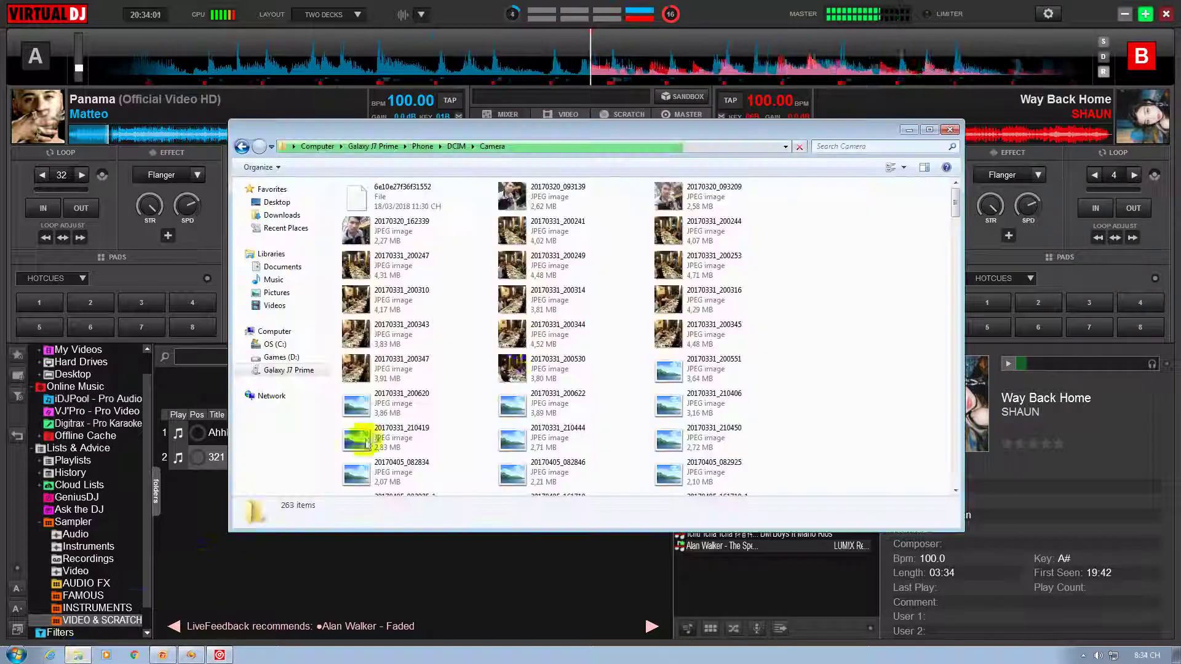
scroll(628, 301, down, 6)
scroll(627, 306, down, 1)
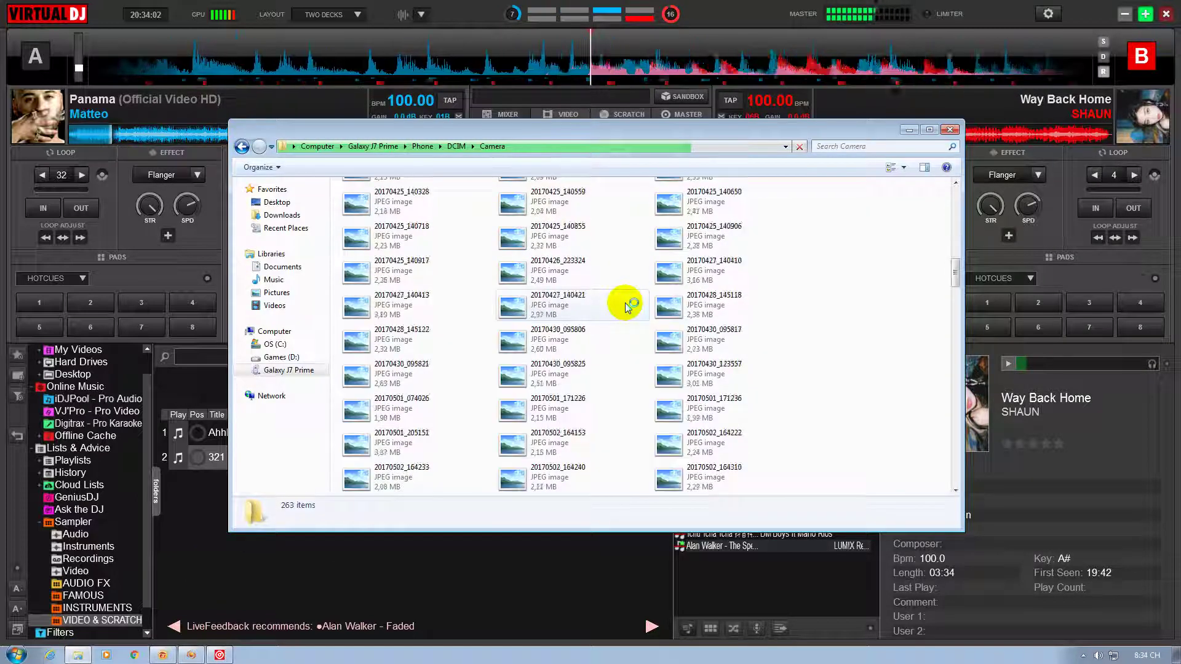
scroll(627, 306, down, 7)
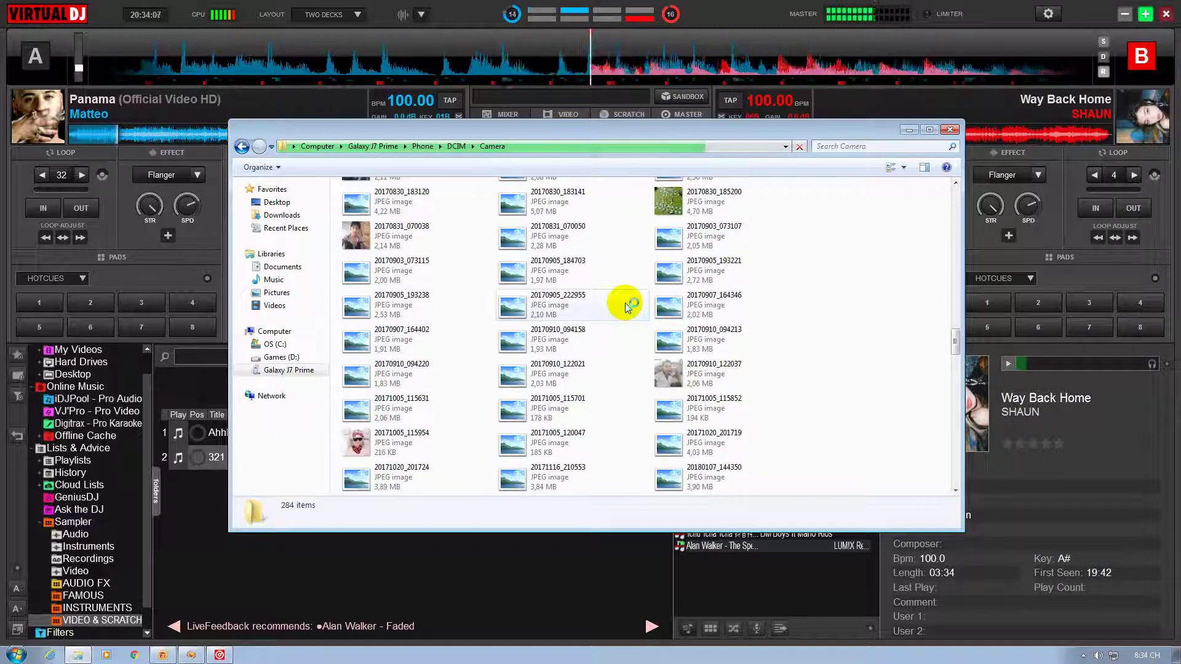
scroll(627, 306, up, 5)
scroll(628, 306, up, 3)
scroll(627, 306, up, 3)
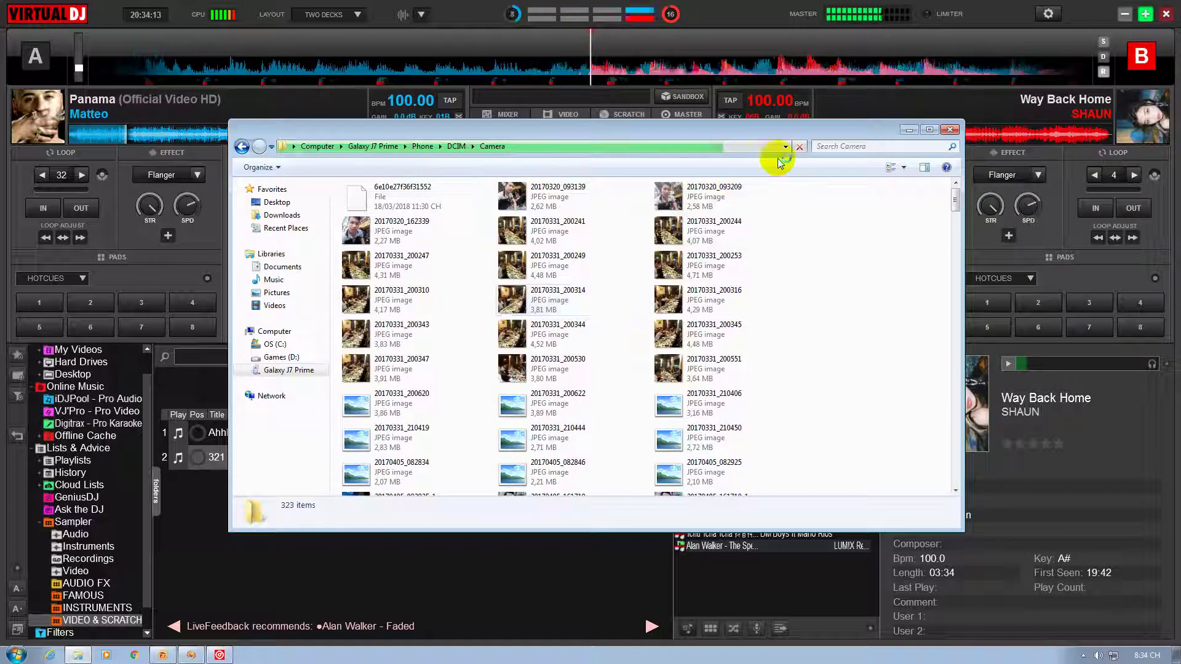
Check the contents of the Logo Maker folder in DCIM and return to the DCIM folder
click(243, 146)
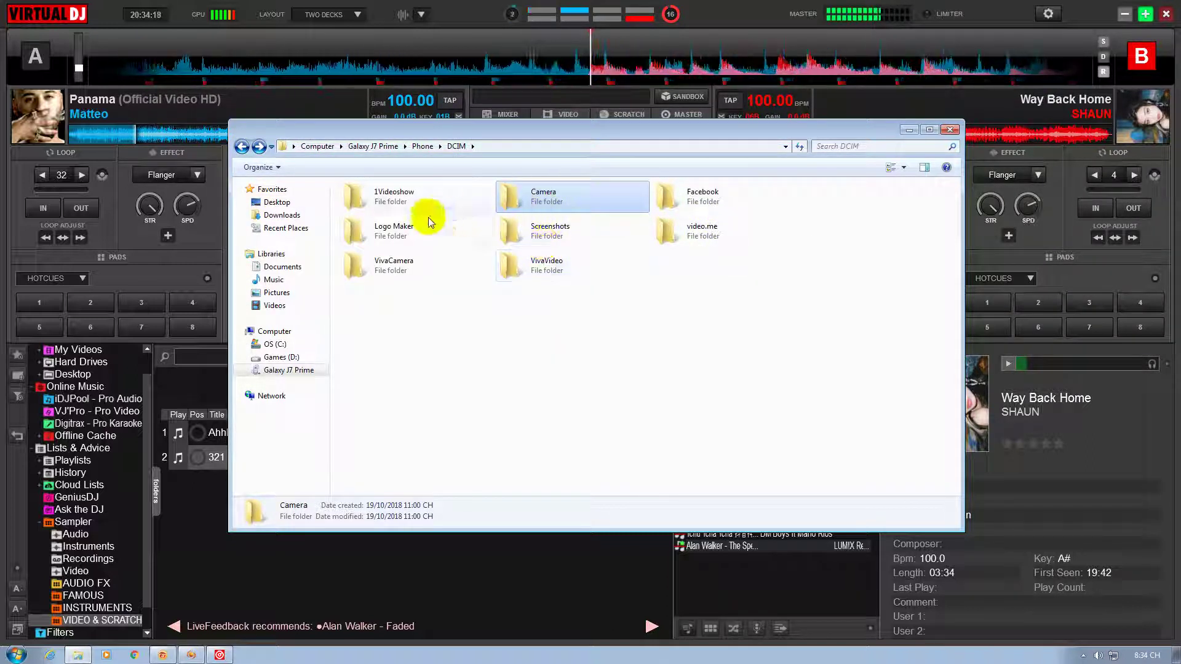
double_click(409, 230)
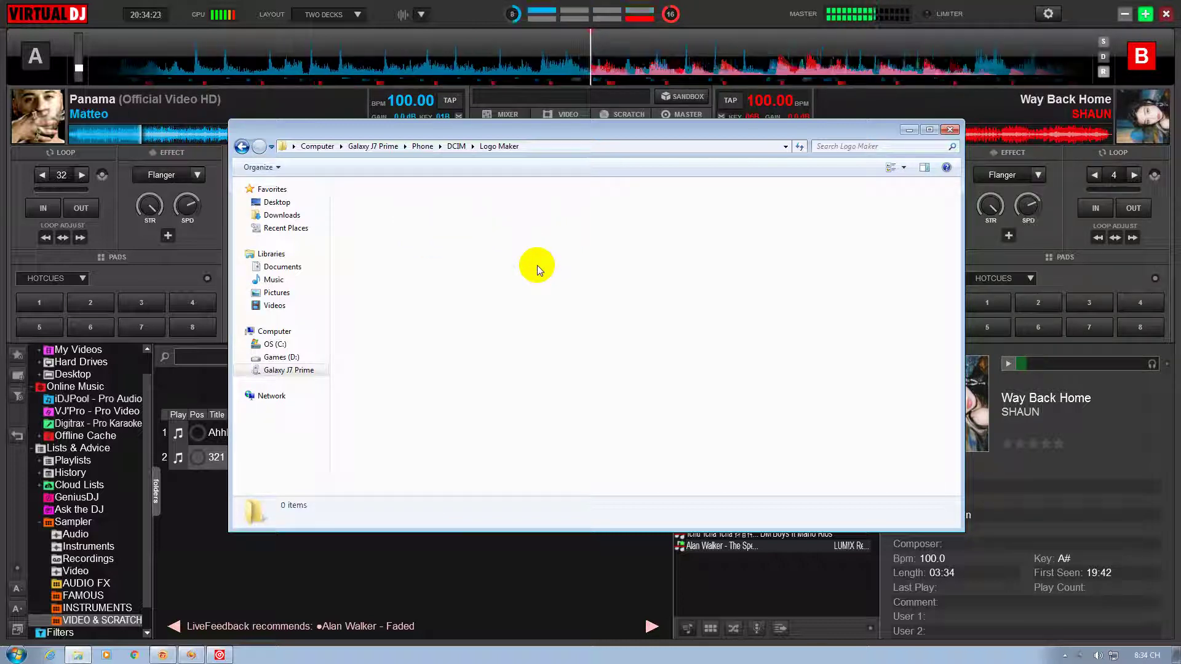
right_click(537, 265)
click(572, 311)
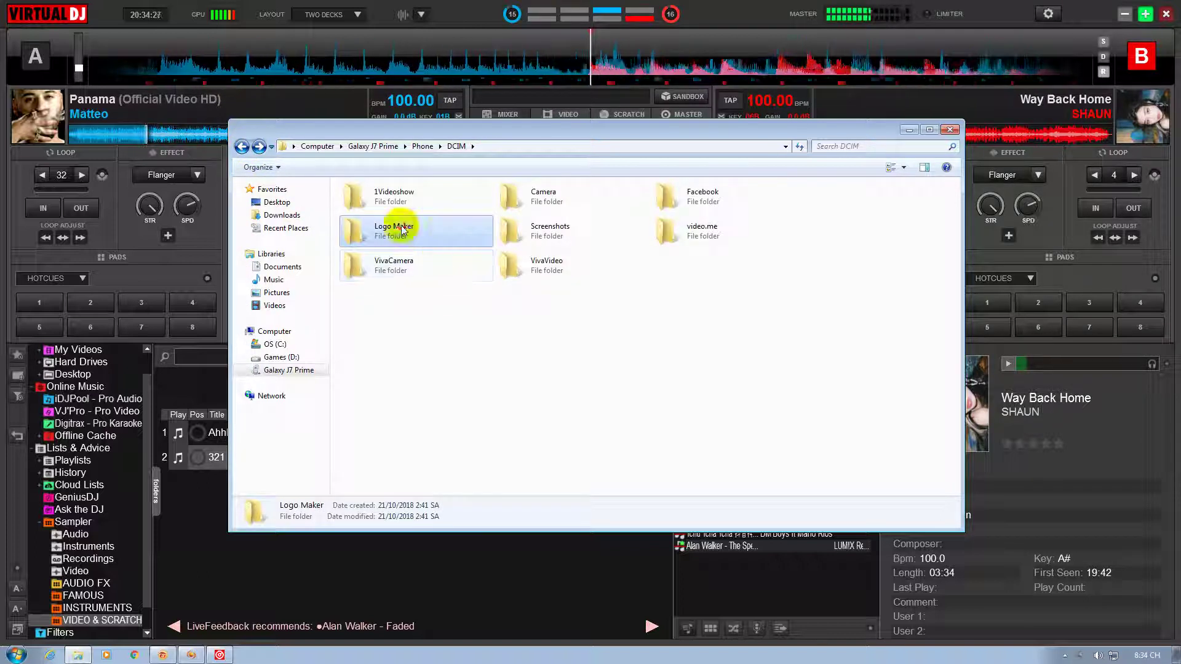
click(401, 229)
click(456, 242)
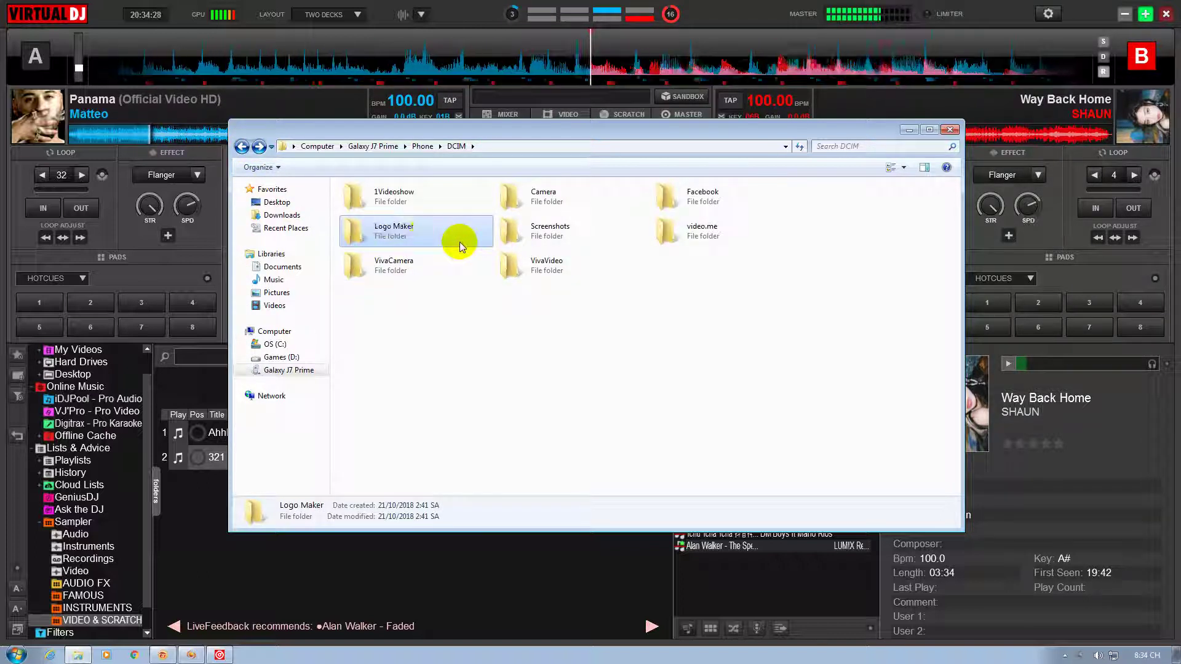
double_click(429, 237)
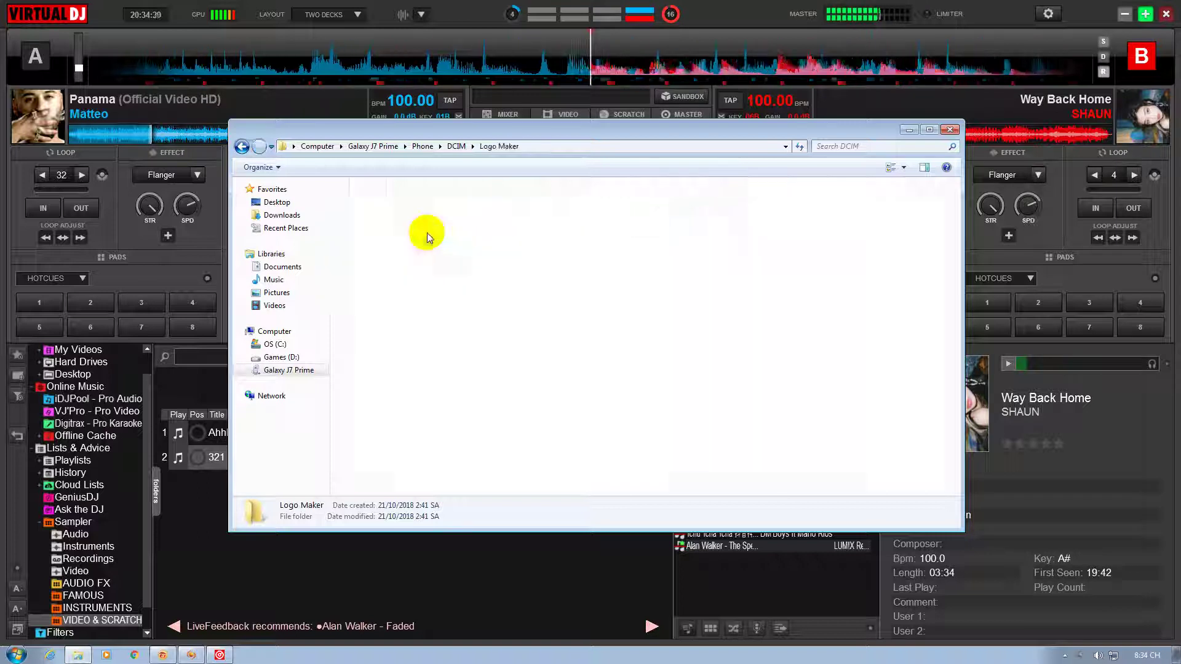
click(244, 149)
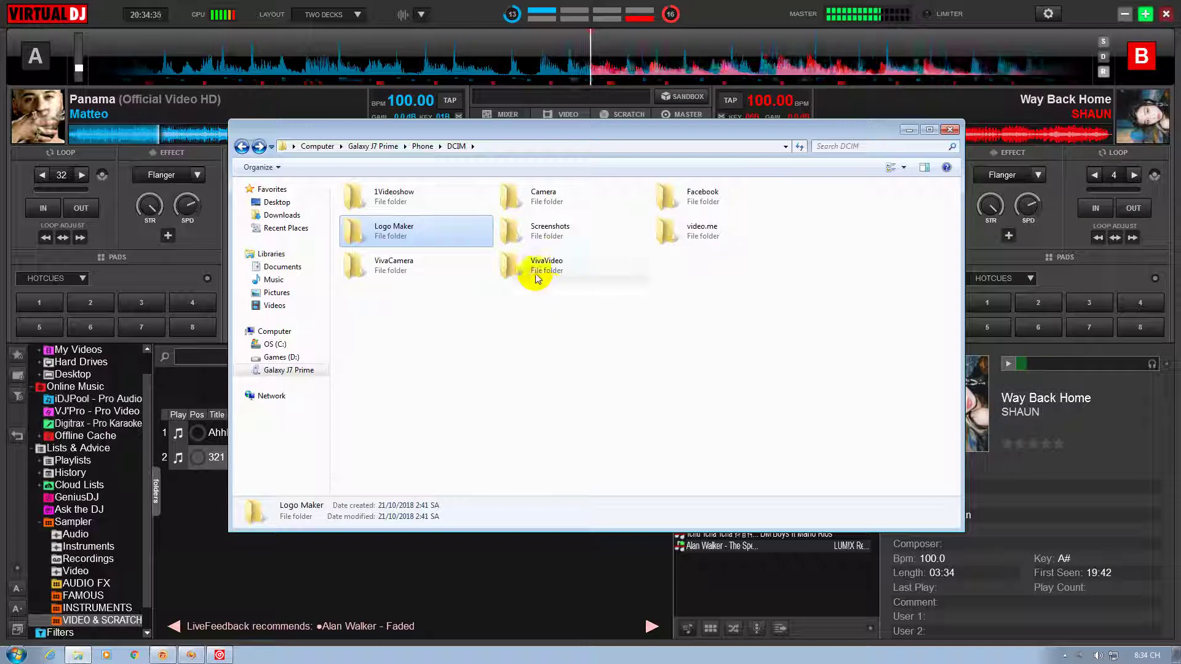
View the Screenshots folder and the Camera folder in DCIM, returning to DCIM after each one
click(532, 228)
double_click(532, 228)
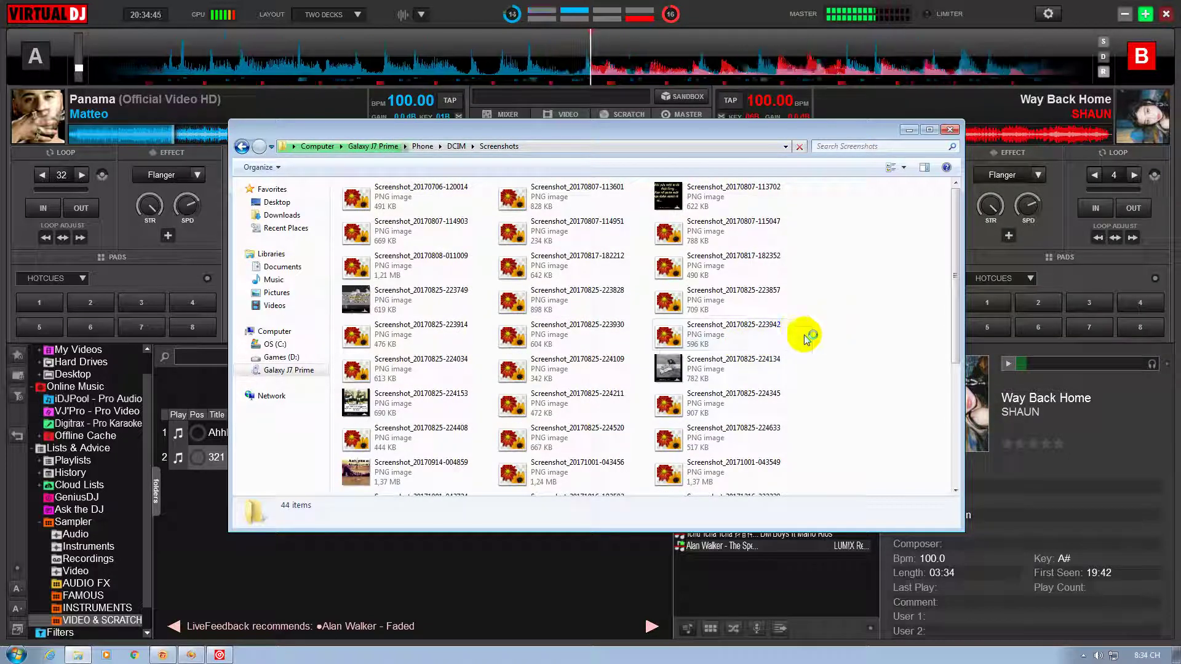
click(242, 148)
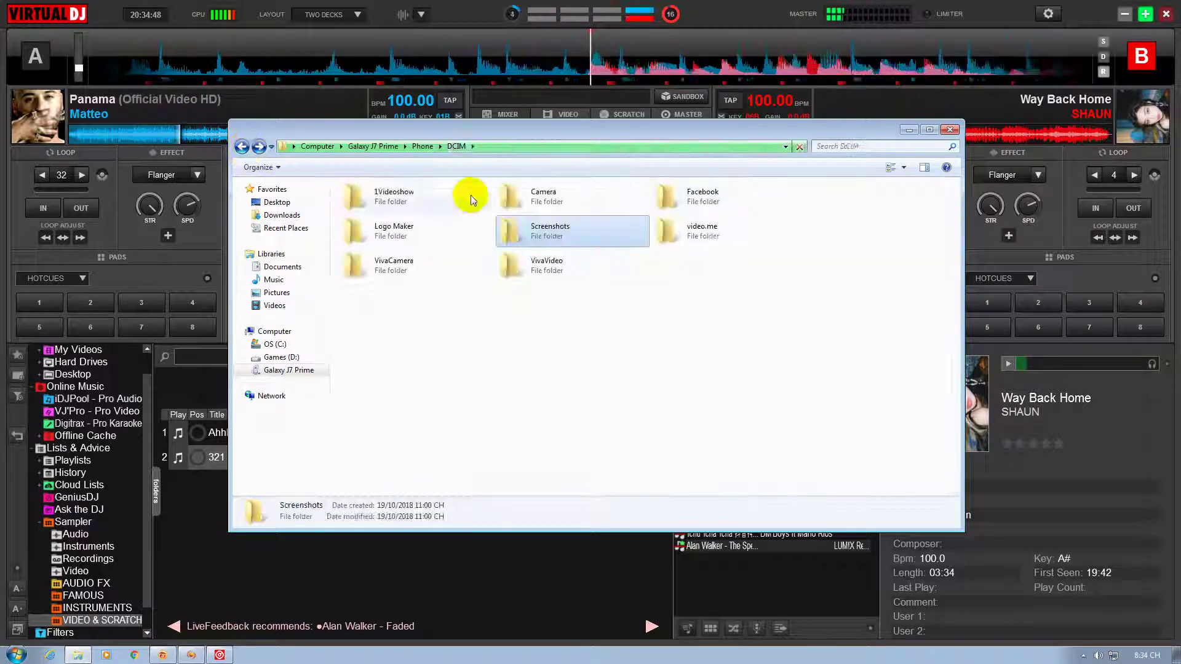
double_click(536, 214)
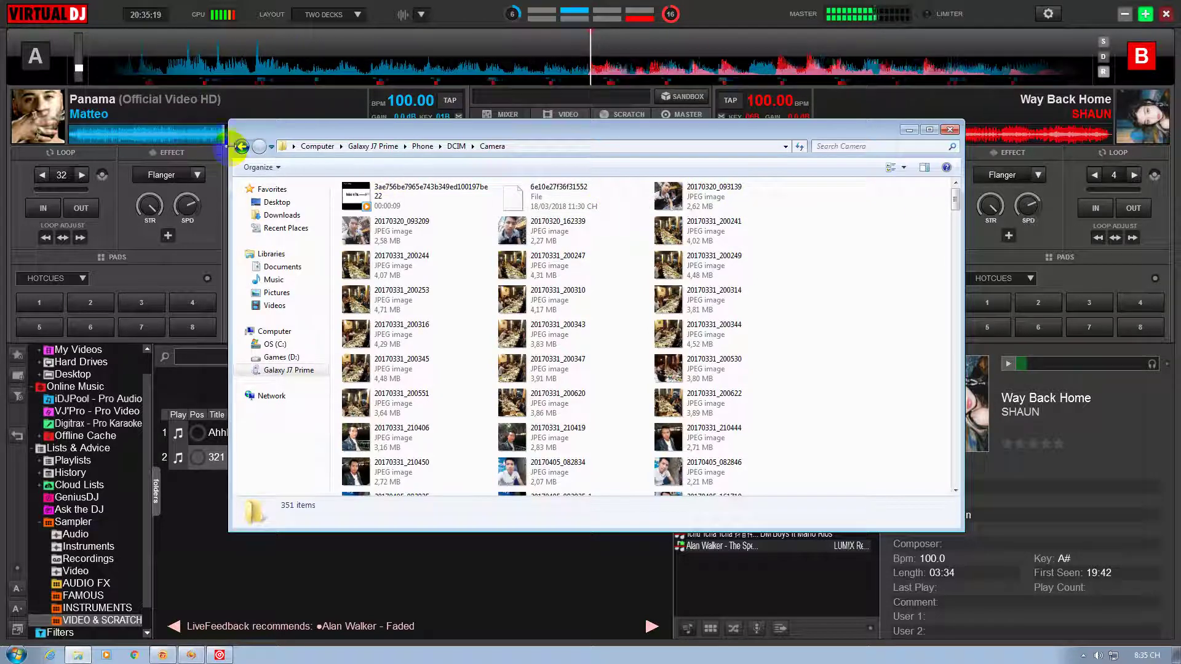
click(241, 147)
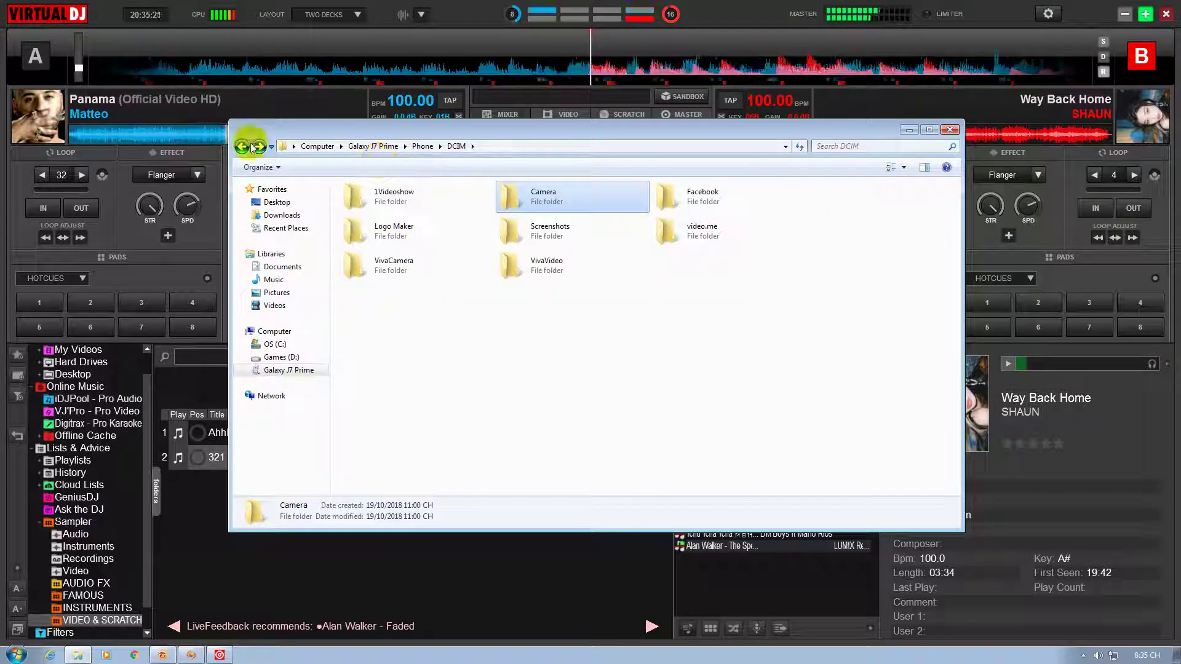
Go up to the Phone storage, open the Messenger folder inside Pictures and look through its images
click(241, 147)
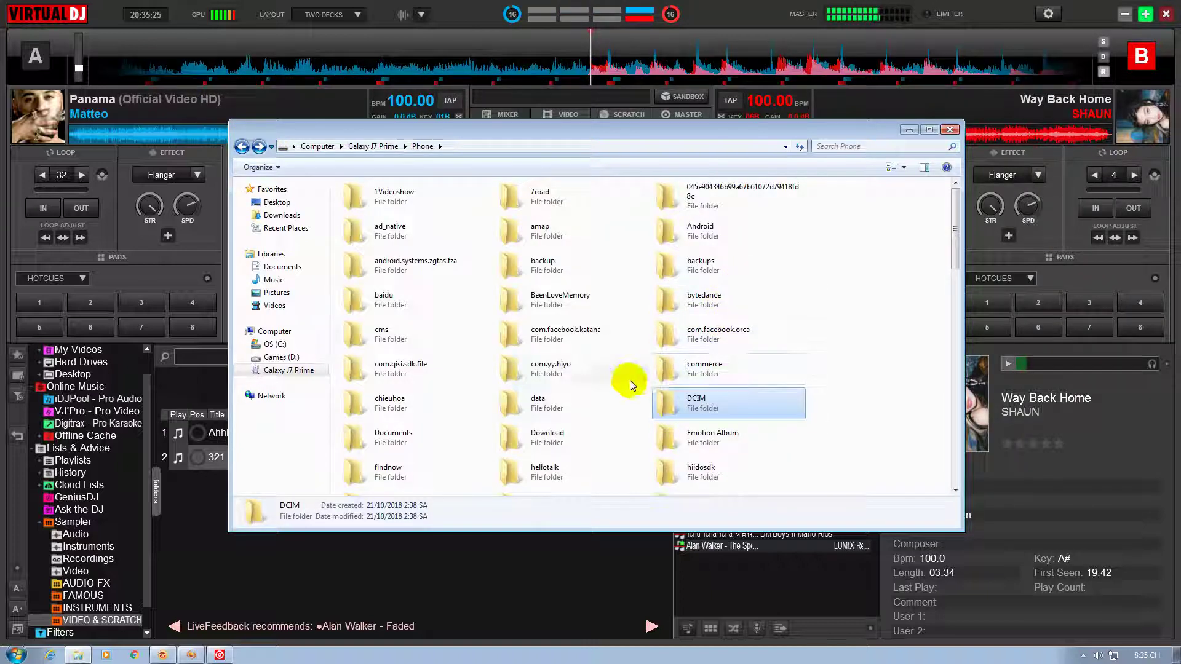
scroll(591, 430, down, 3)
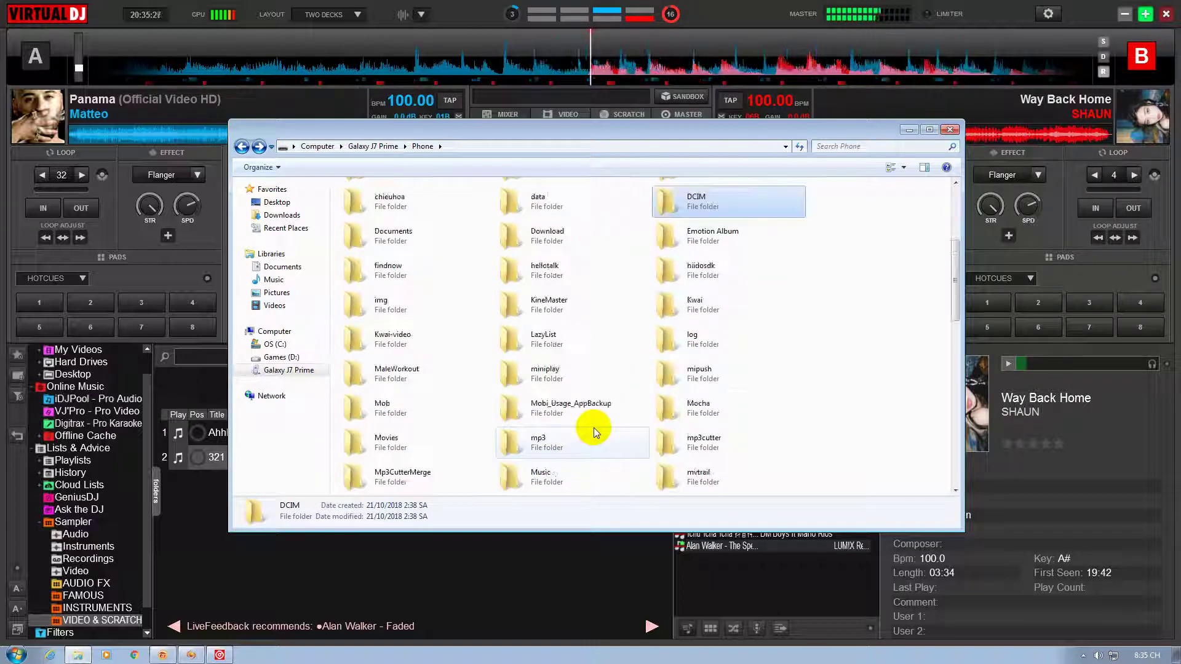
scroll(594, 432, down, 3)
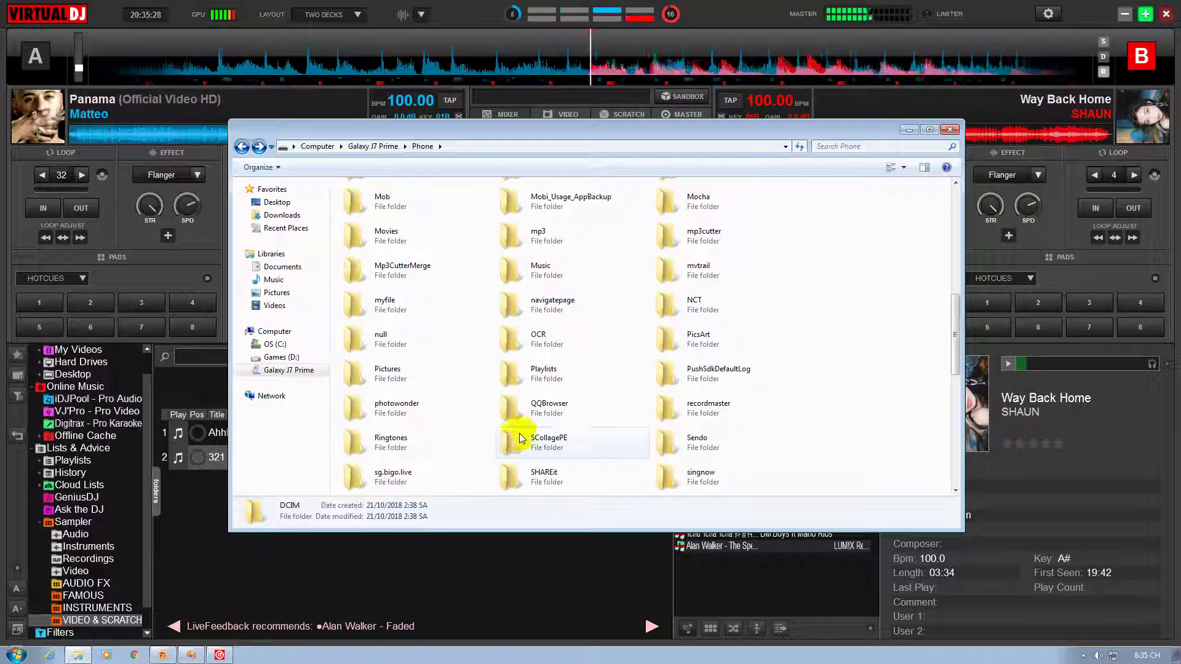
scroll(677, 449, down, 1)
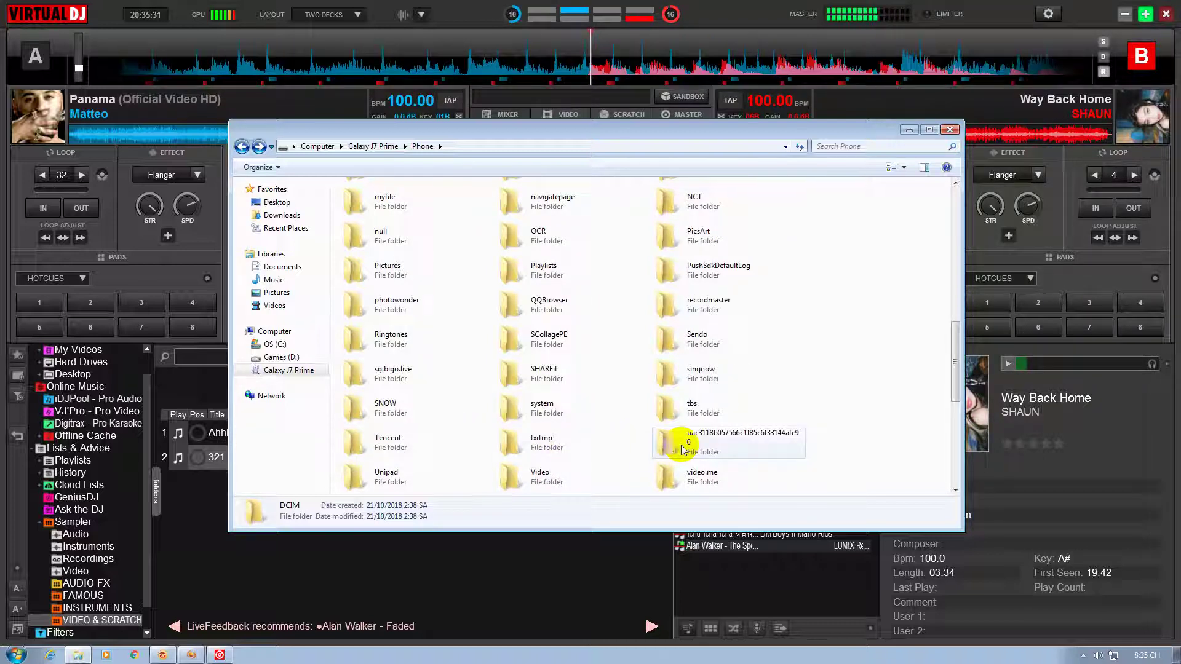
scroll(683, 449, down, 2)
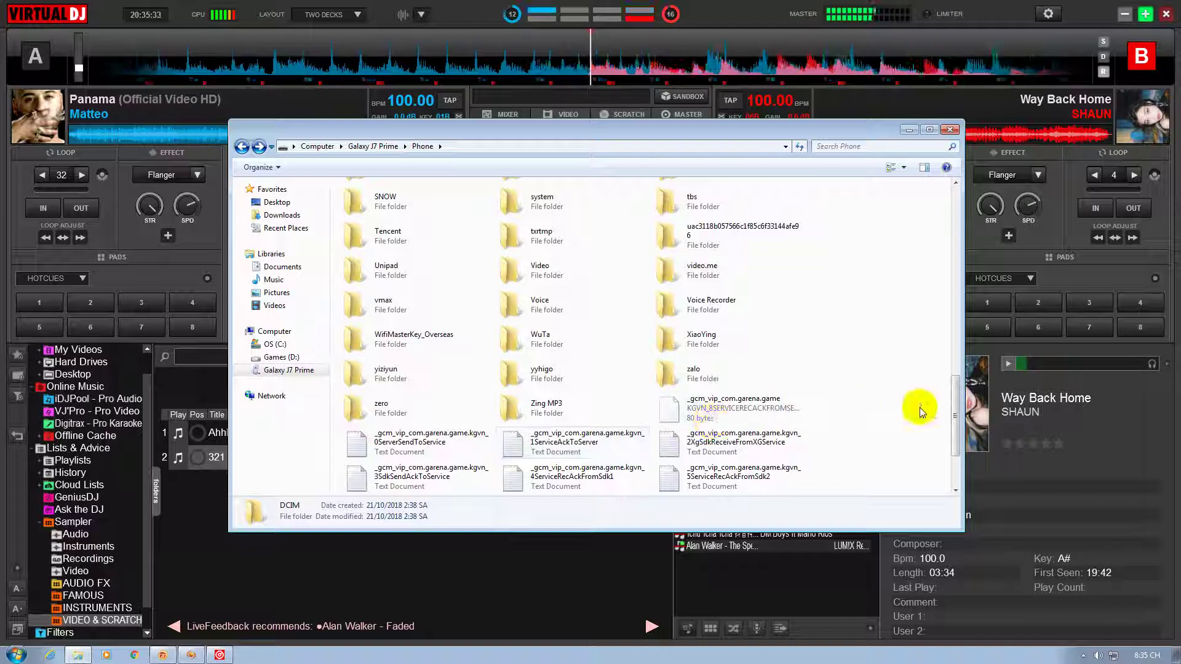
drag(955, 418, 955, 372)
double_click(424, 242)
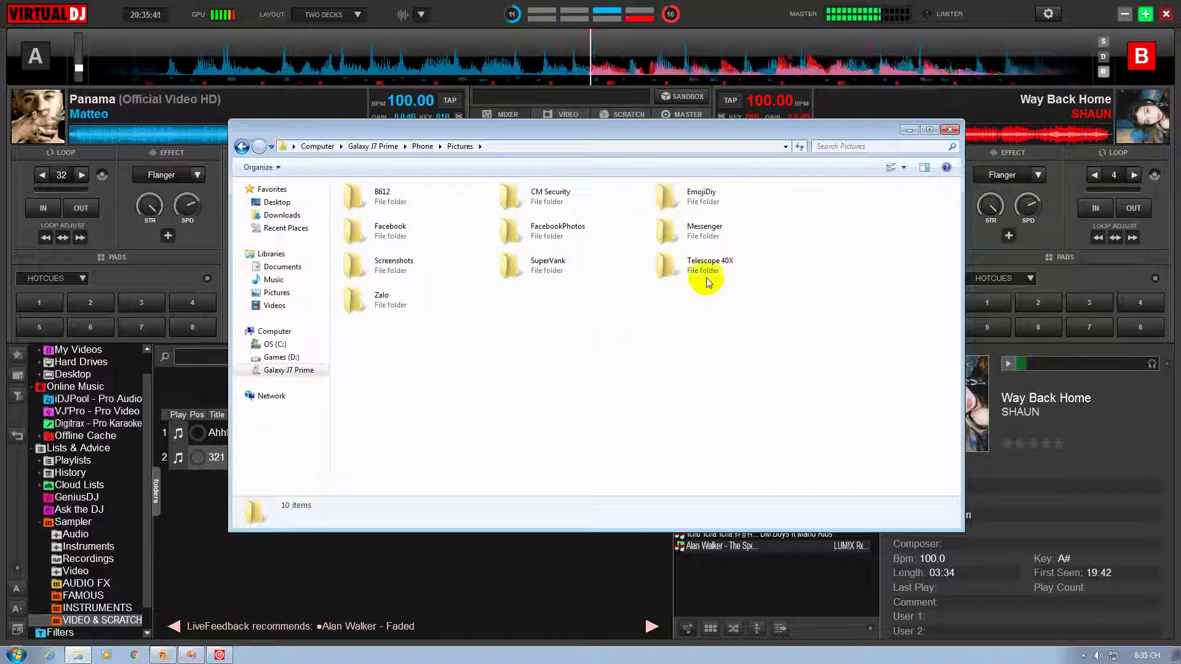
click(675, 234)
double_click(675, 234)
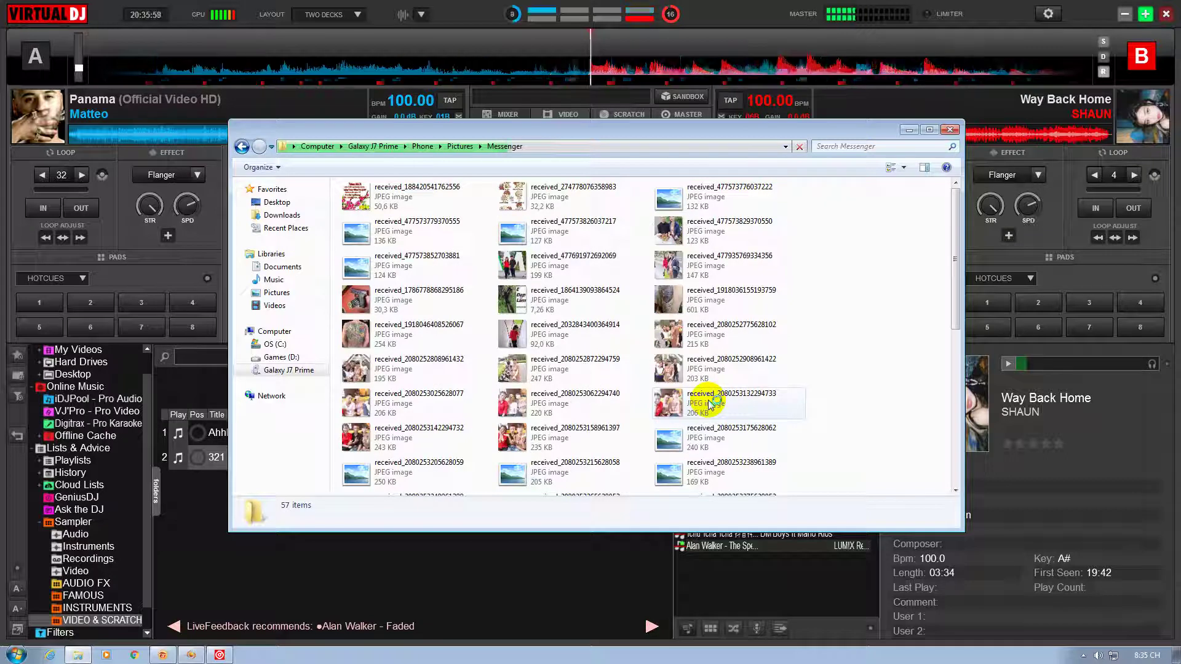
scroll(710, 403, down, 5)
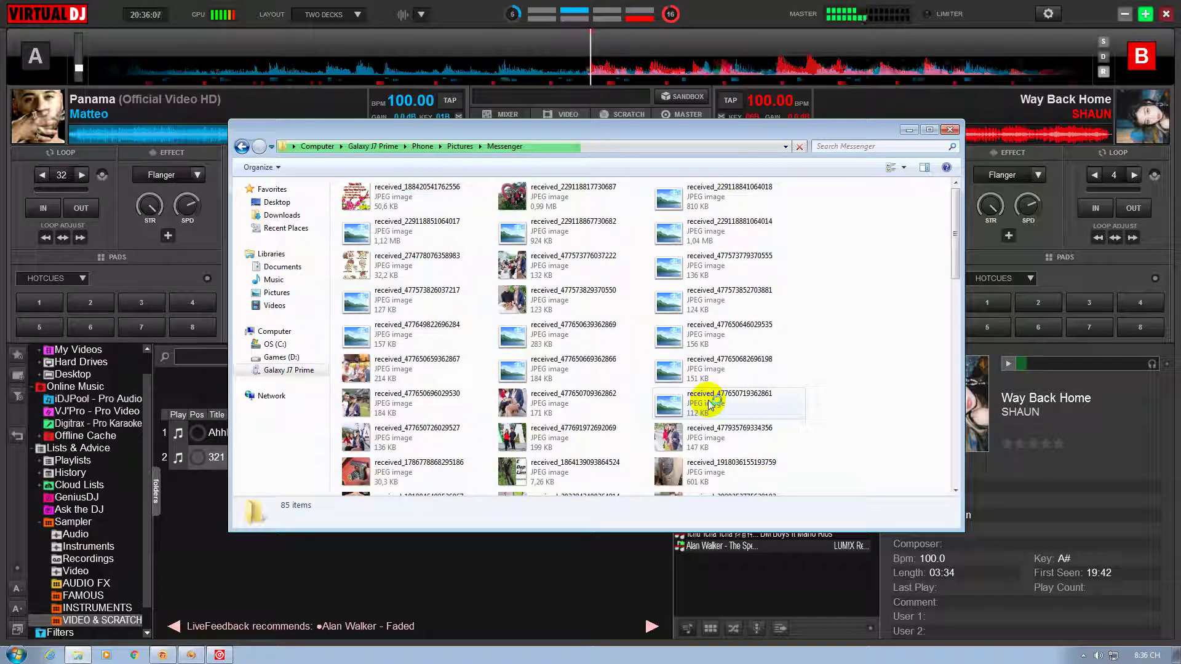
Return to VirtualDJ and cue Way Back Home on deck B
click(526, 547)
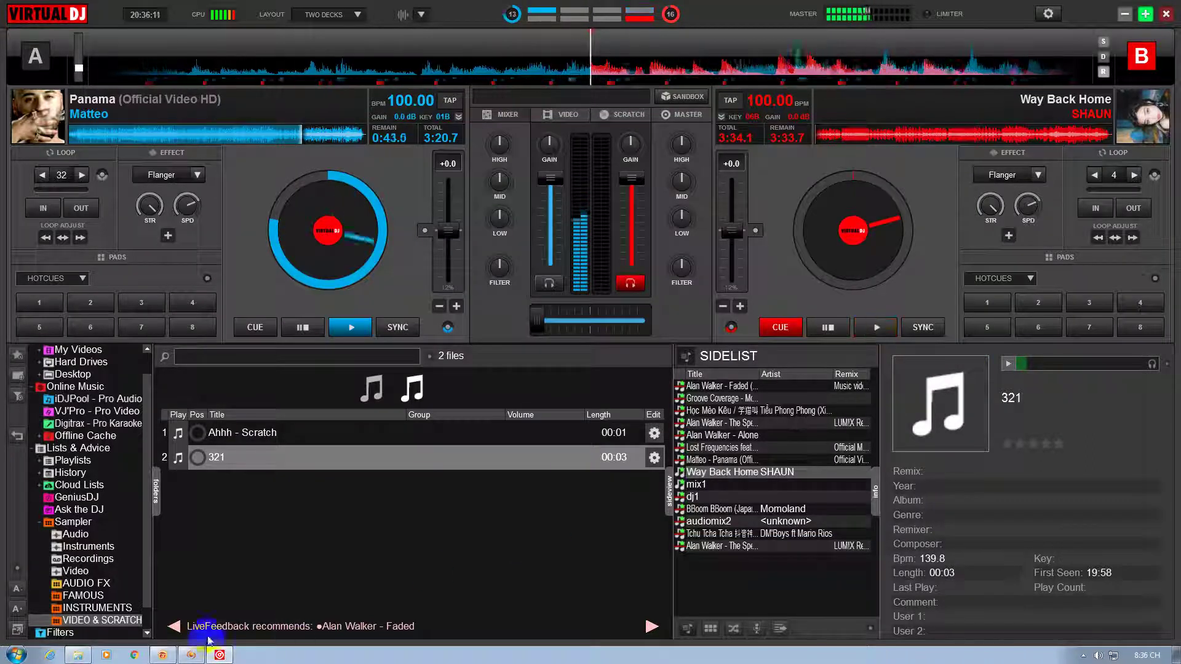
click(773, 320)
click(877, 327)
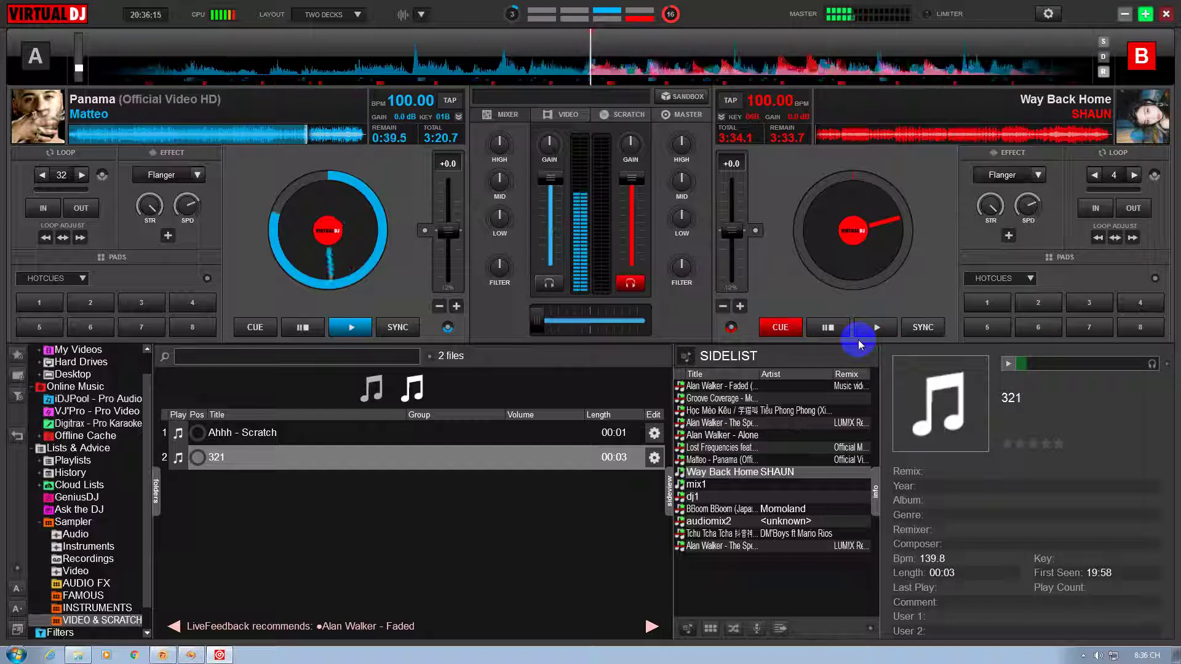
click(866, 334)
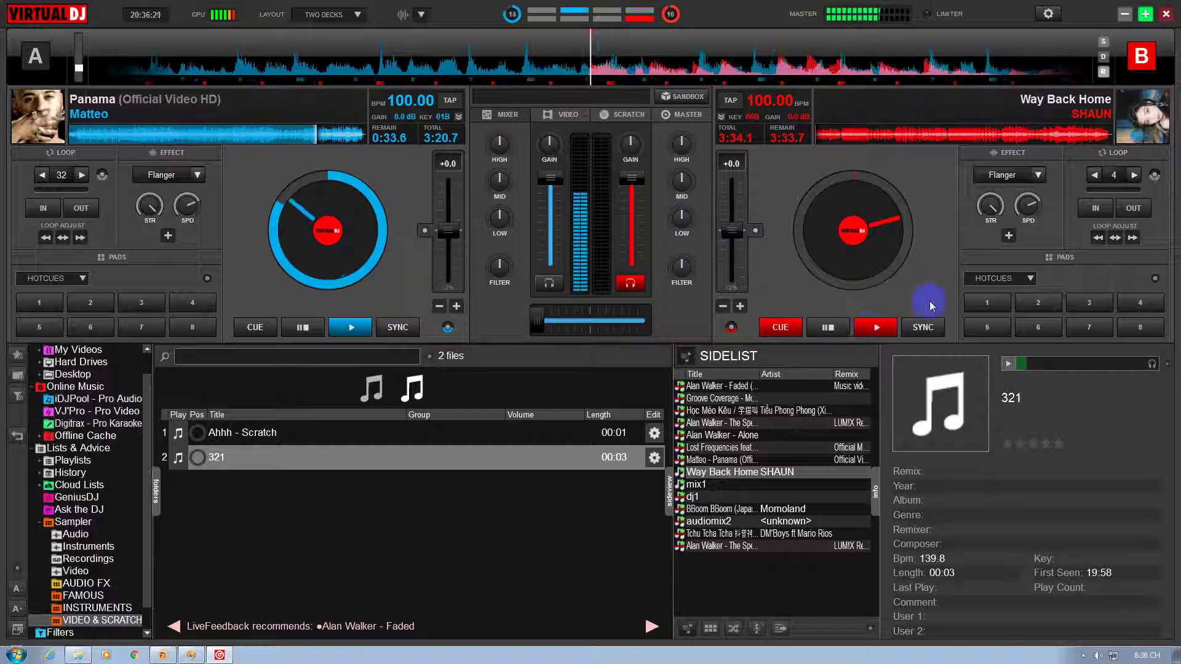
Open the VirtualDJ settings and look through the Extensions skins, Licenses and Broadcast pages
click(1048, 14)
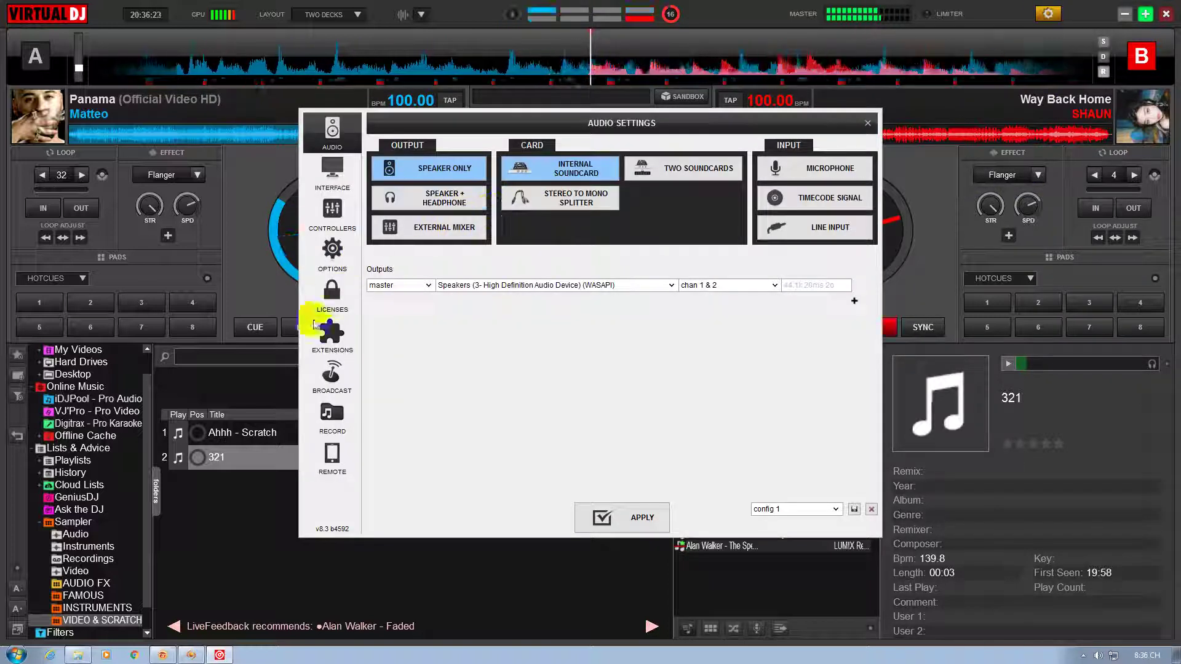
click(329, 337)
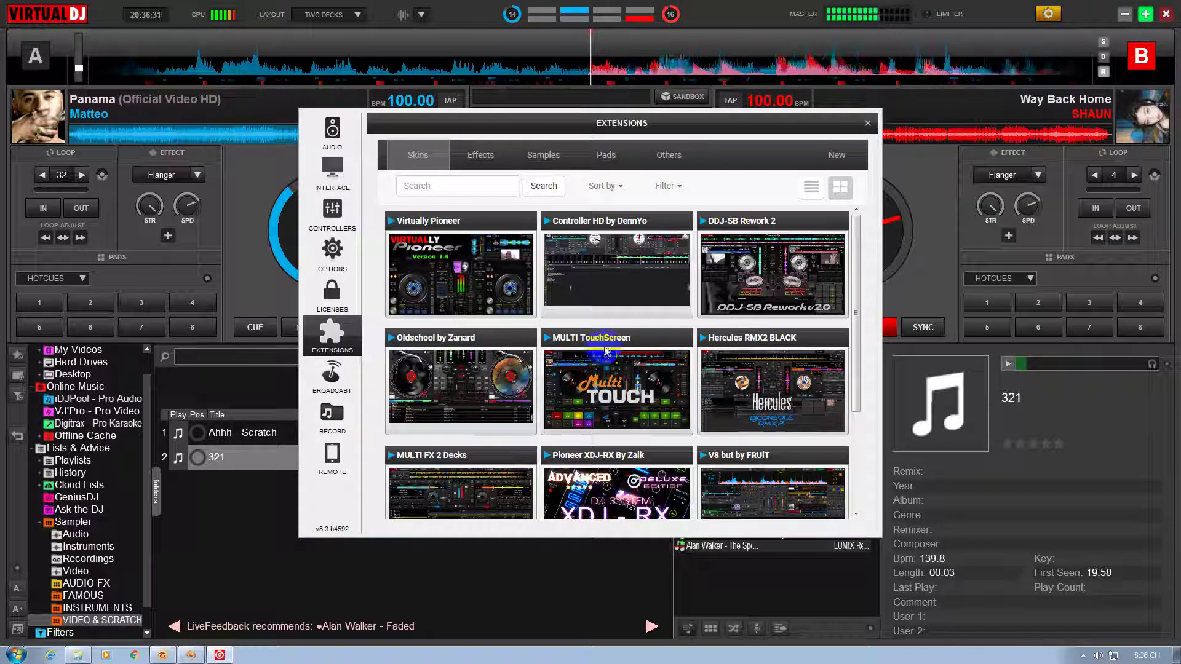
click(332, 292)
click(332, 387)
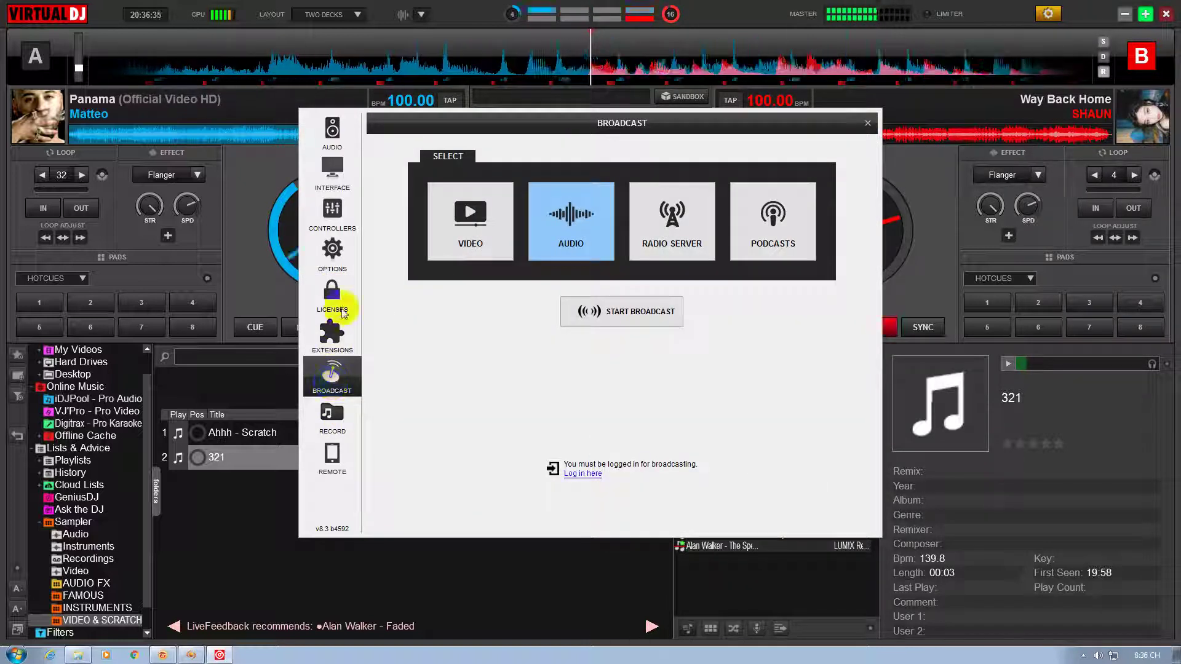
Apply the Default (edit) main GUI skin in the Interface settings and close the settings
click(319, 189)
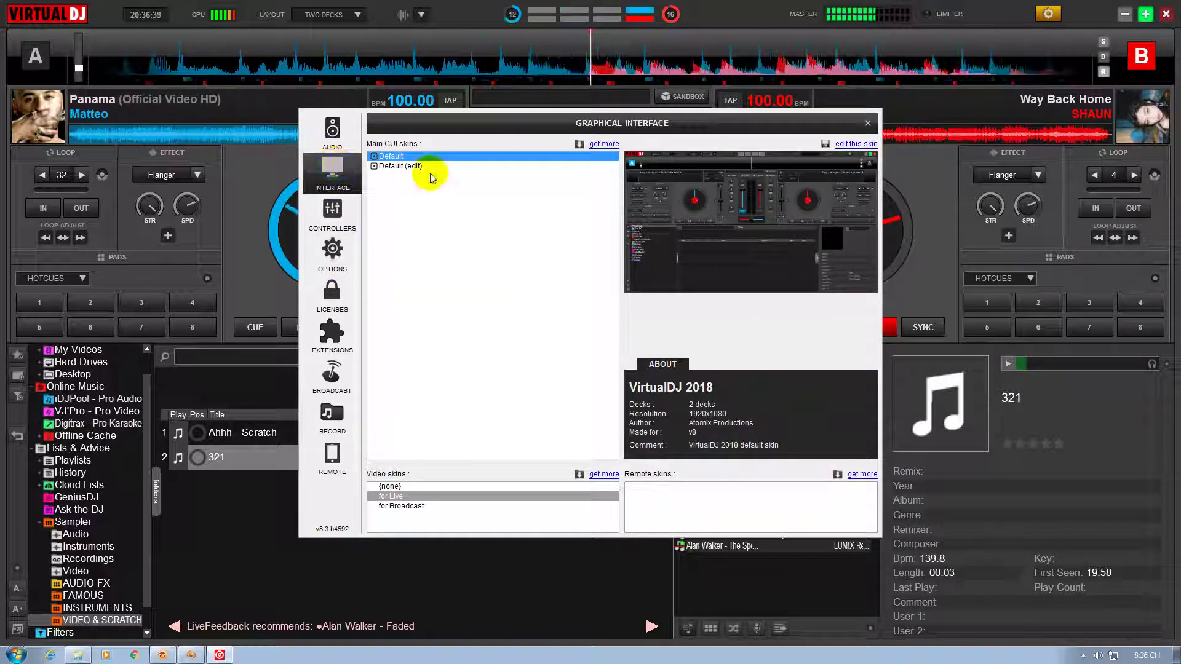
click(429, 167)
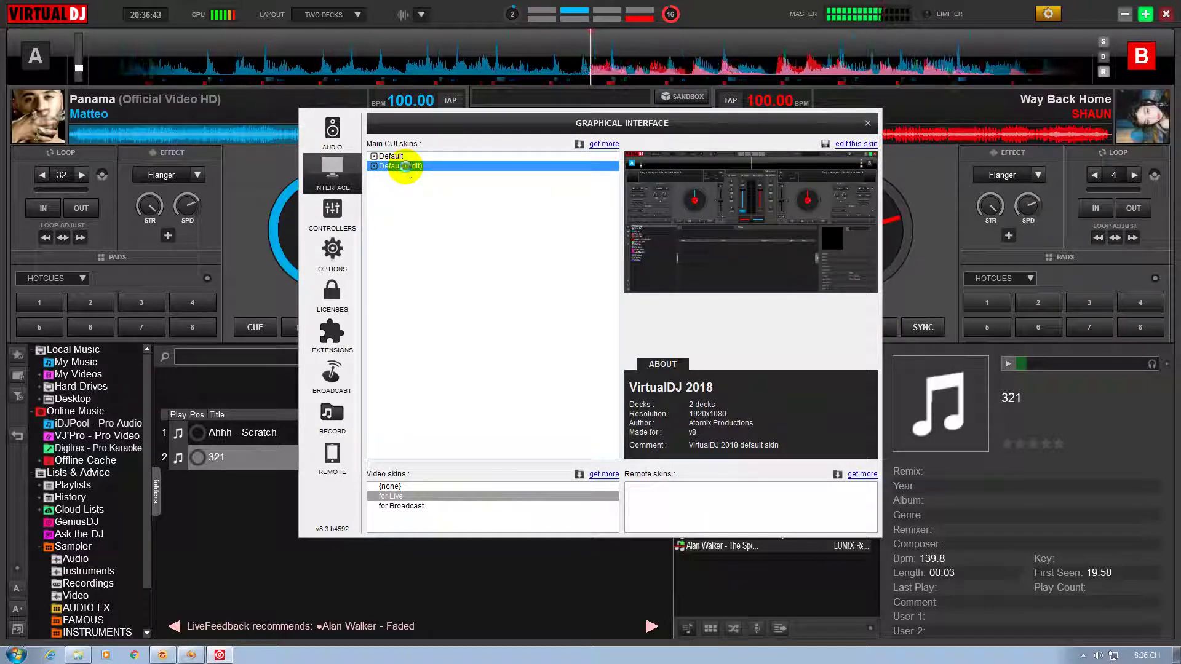
click(868, 126)
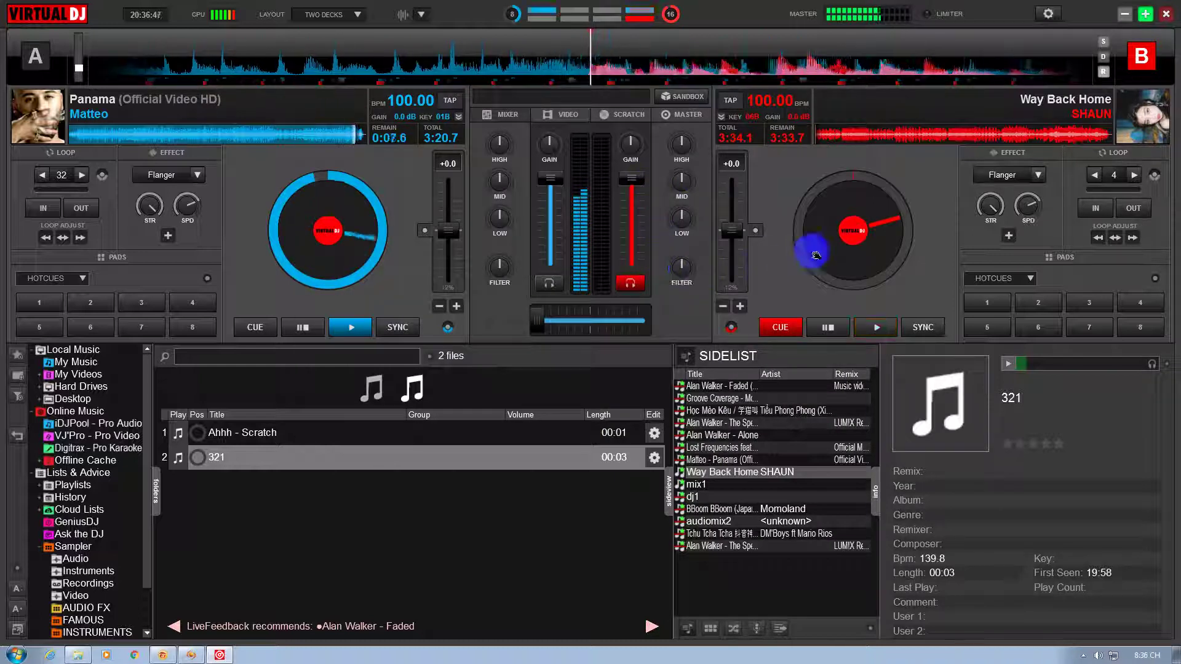
Start Way Back Home on deck B and crossfade fully from deck A to deck B
click(876, 327)
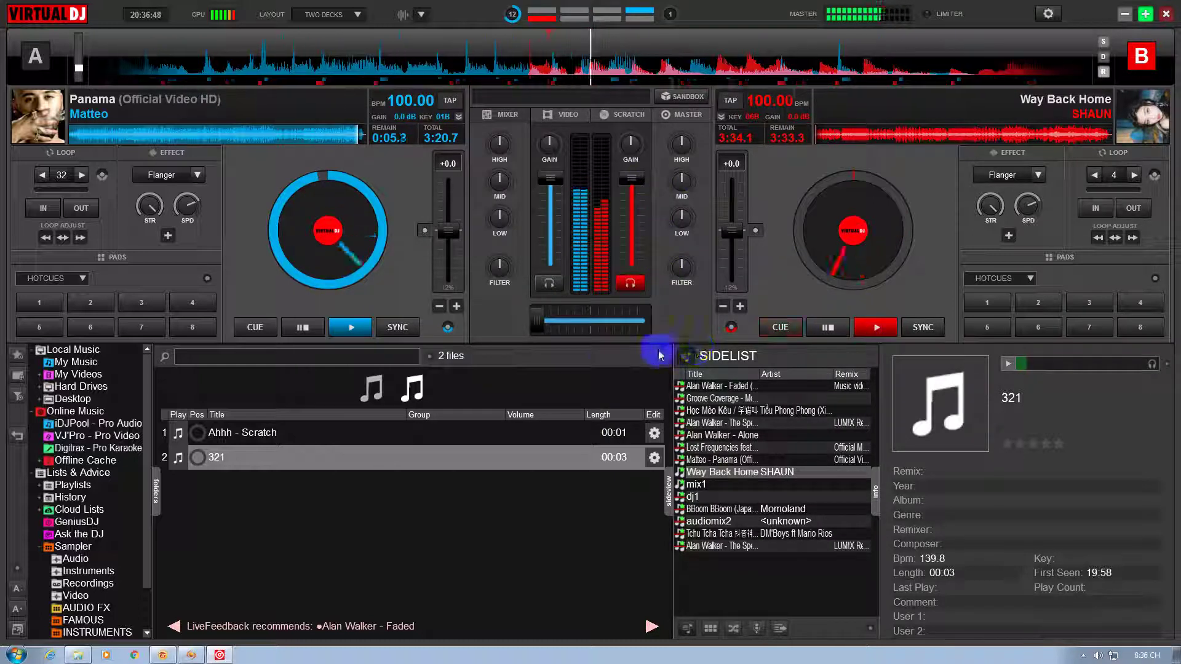
drag(541, 322, 685, 342)
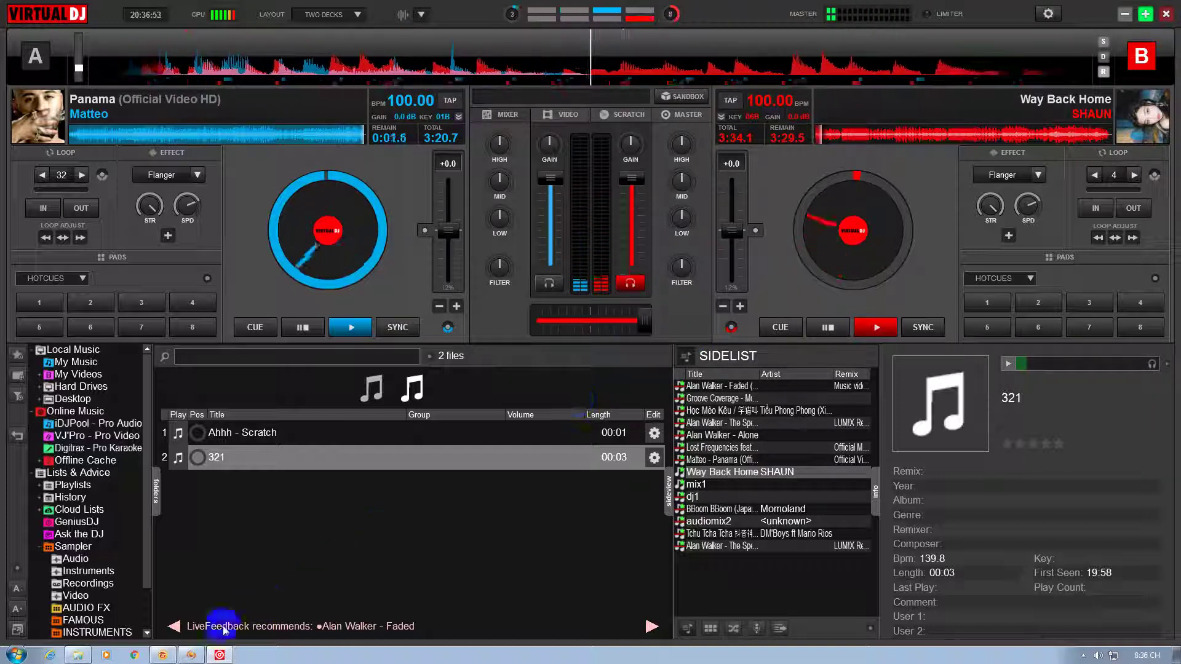
Switch to the phone's Messenger picture folder, look through its images, and view the last USER_SCOPED_TEMP_DATA image before closing the viewer
click(78, 655)
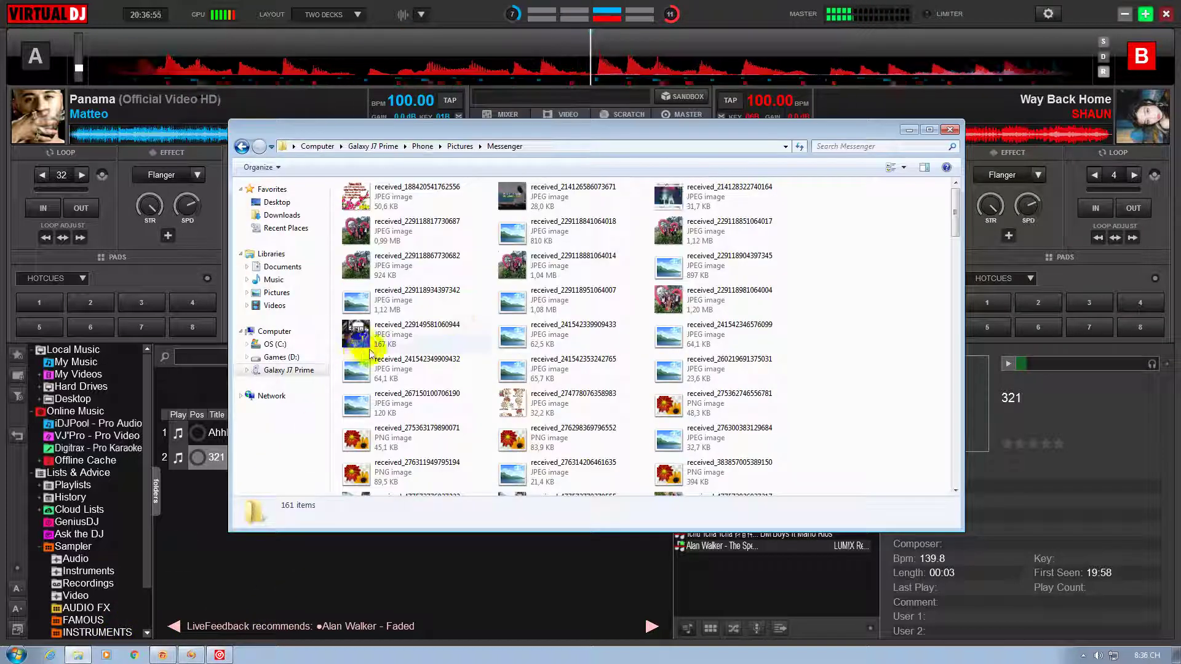
scroll(511, 288, down, 5)
scroll(512, 292, down, 8)
scroll(514, 292, down, 3)
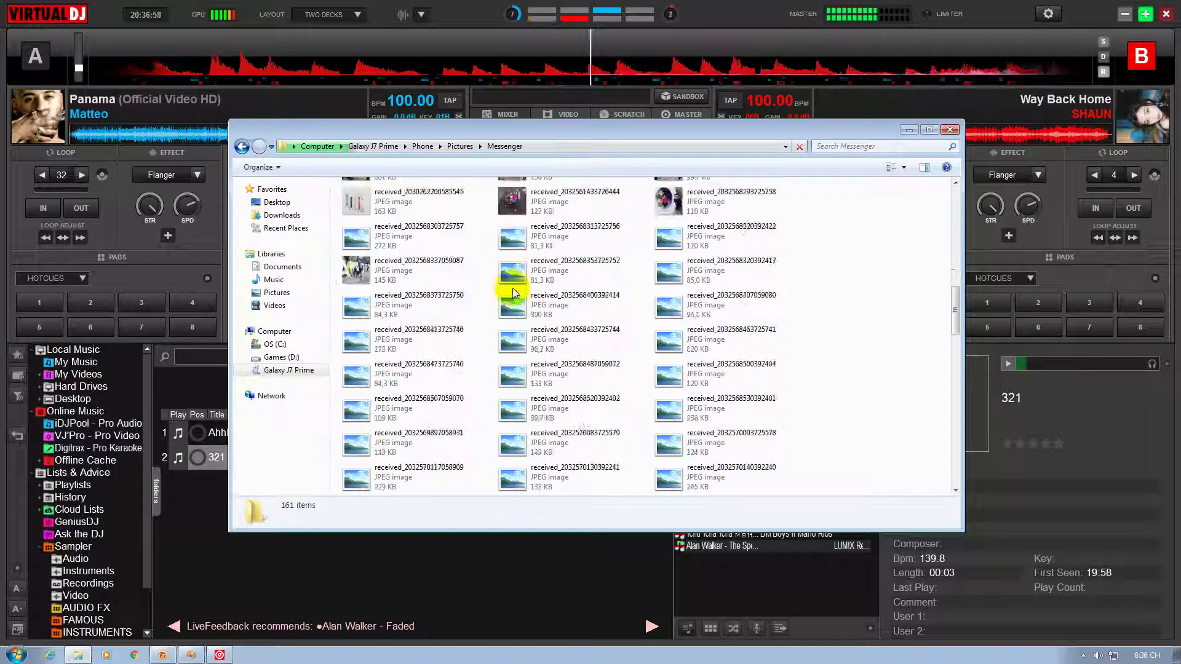
scroll(514, 293, down, 3)
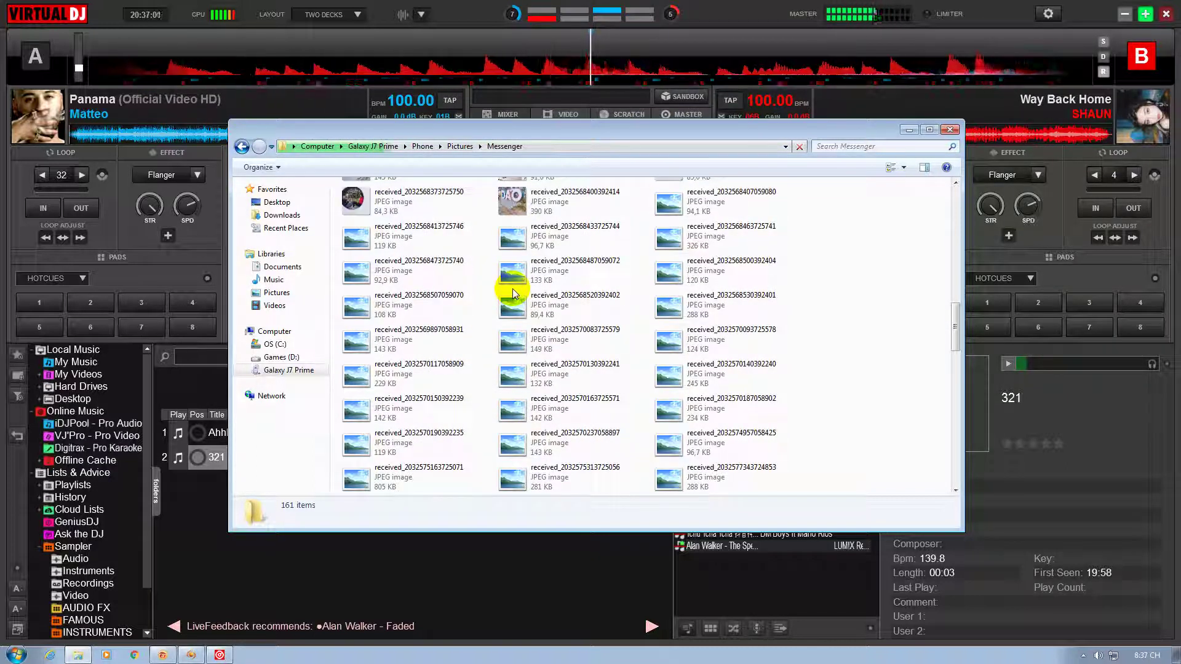
scroll(513, 295, down, 8)
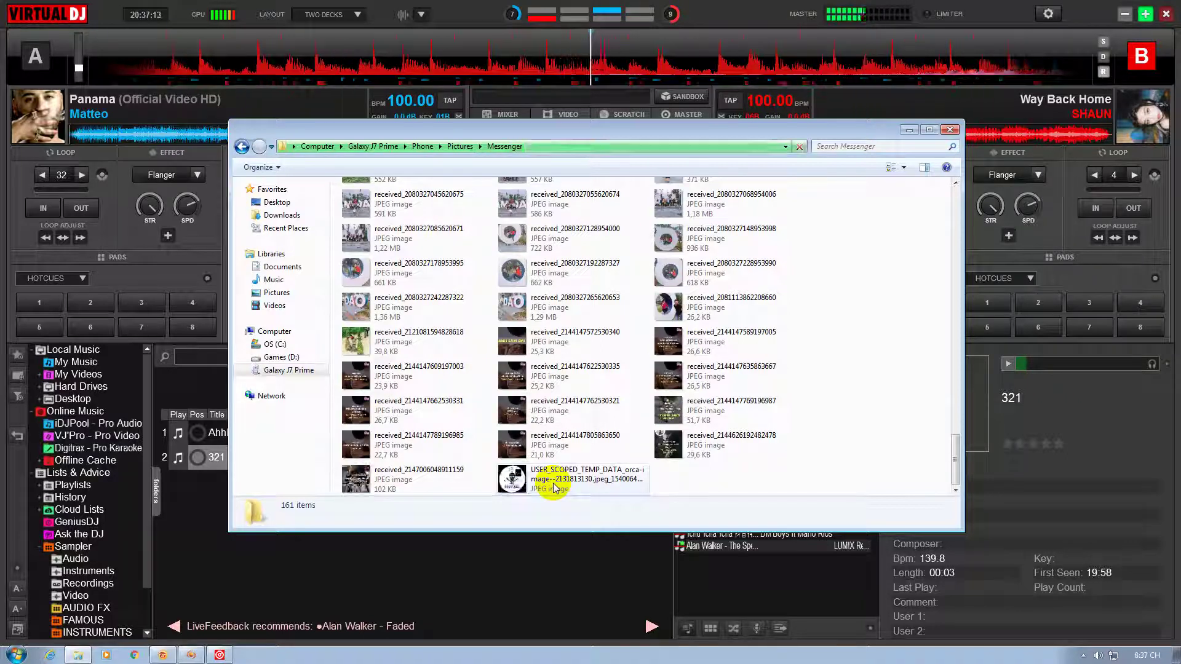
click(554, 486)
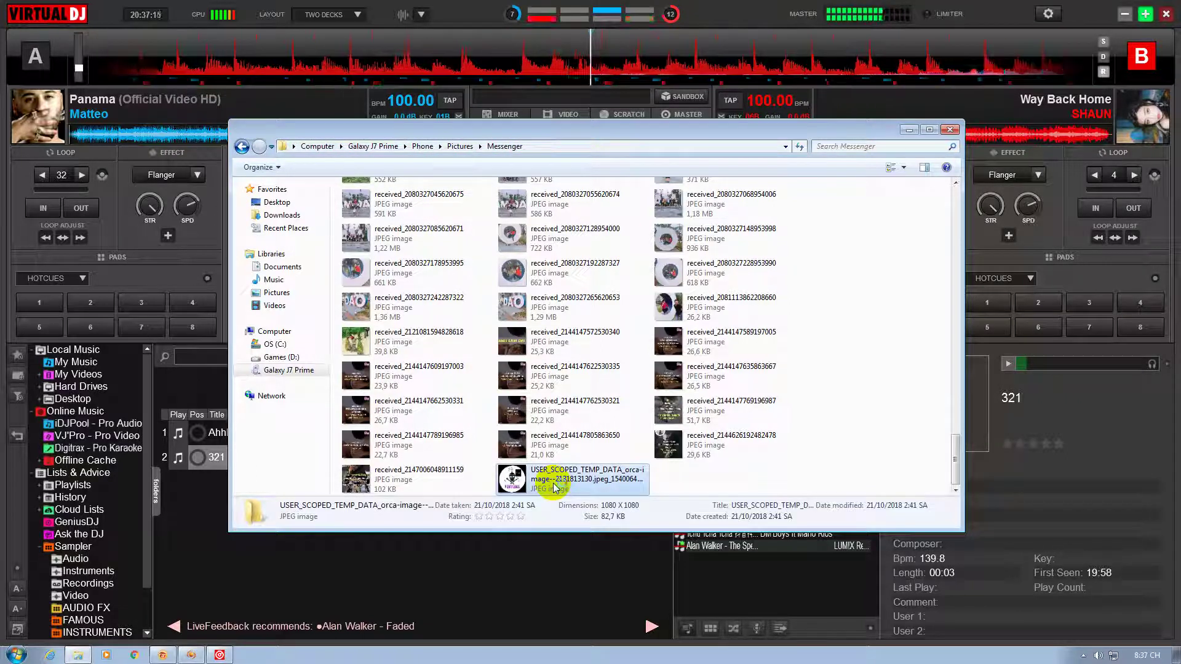
double_click(554, 486)
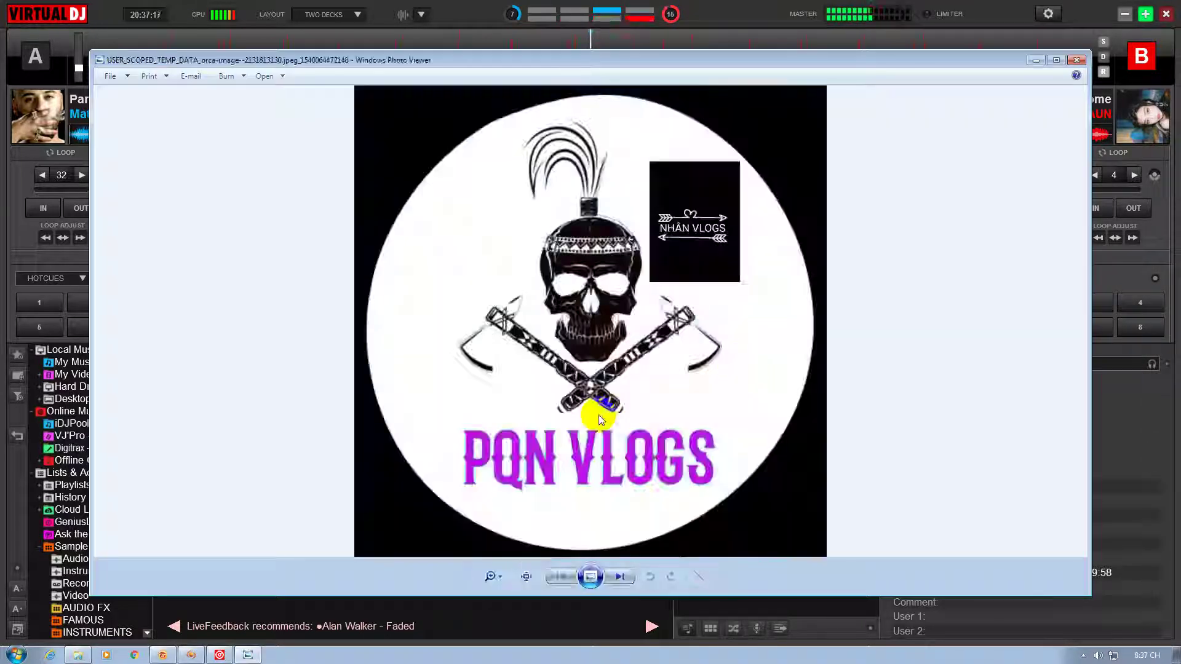
click(1076, 60)
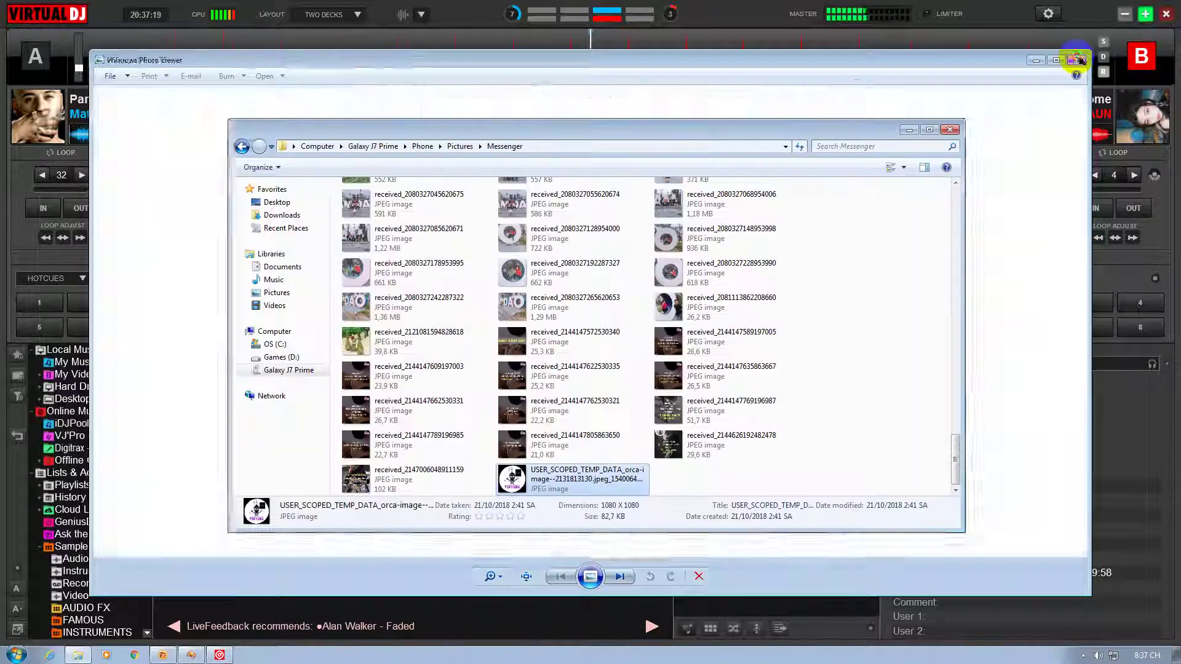
Return to VirtualDJ, open the audio settings and enable the timecode signal input
click(1046, 14)
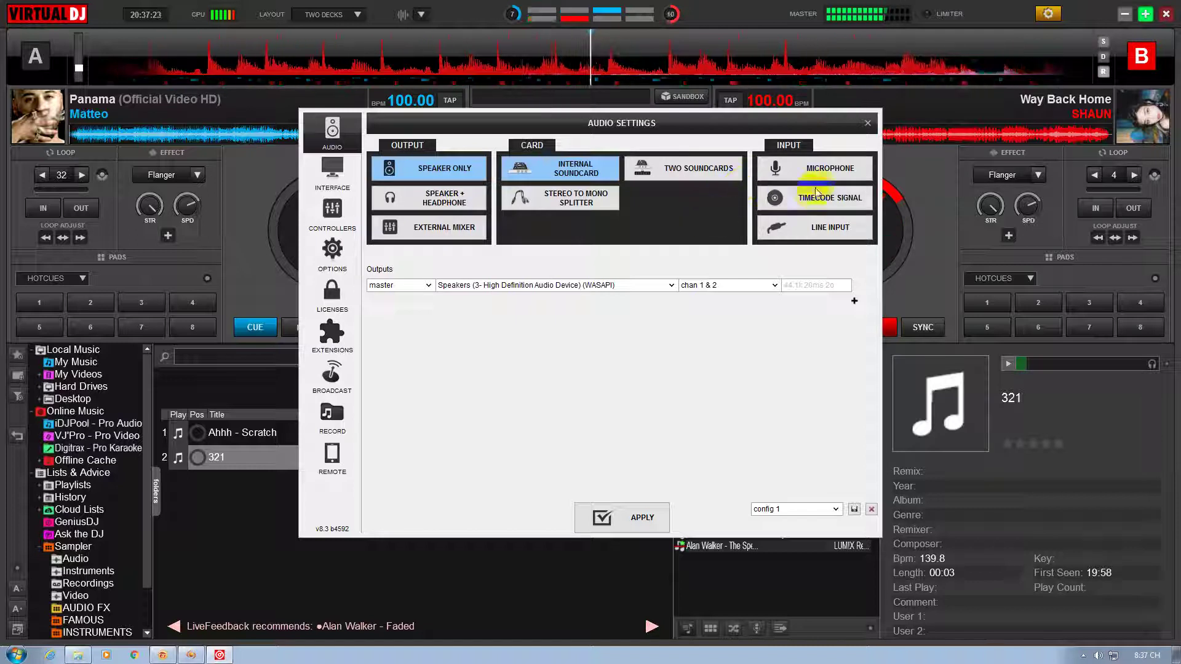
click(815, 202)
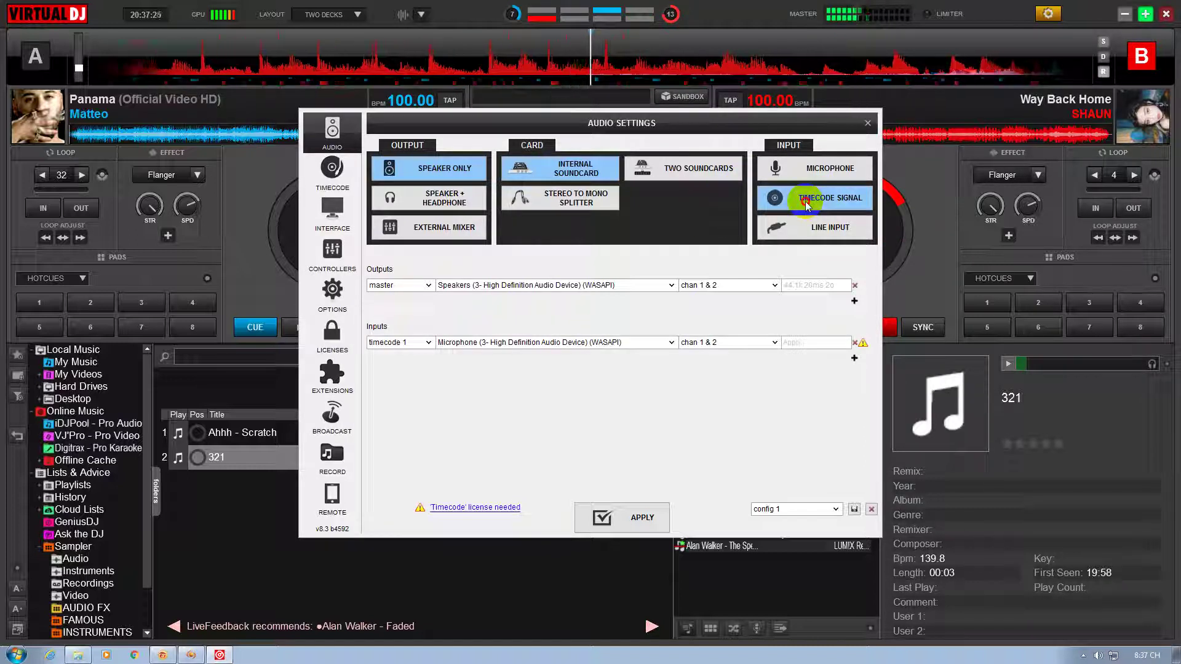
click(807, 204)
double_click(807, 205)
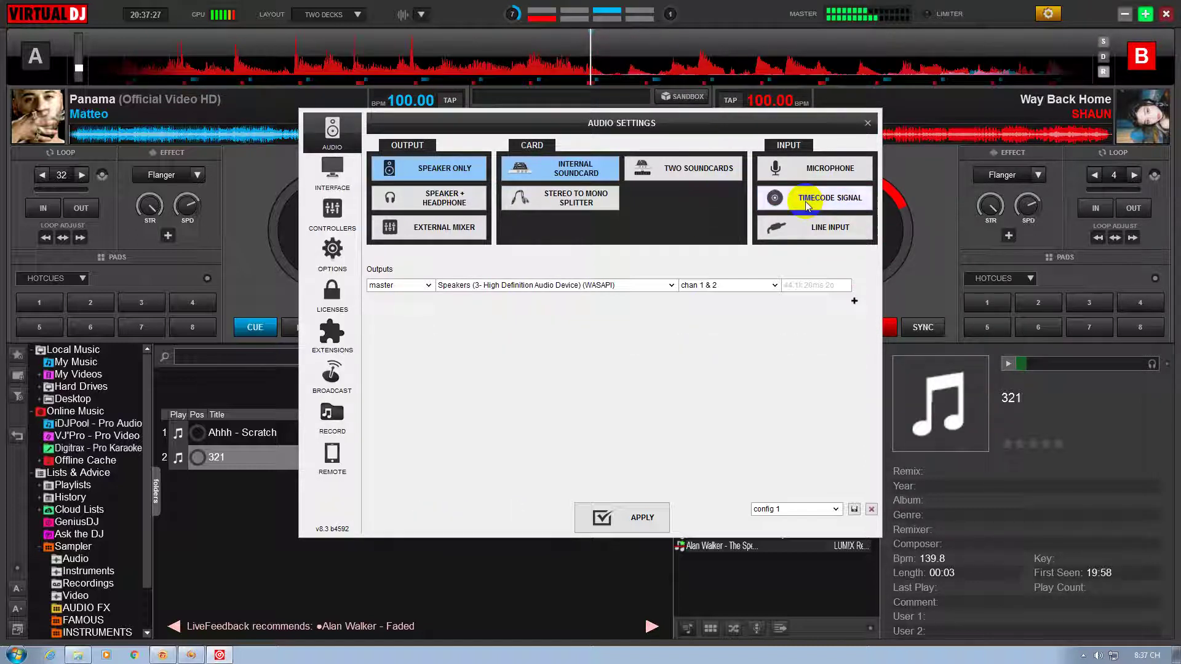
click(807, 205)
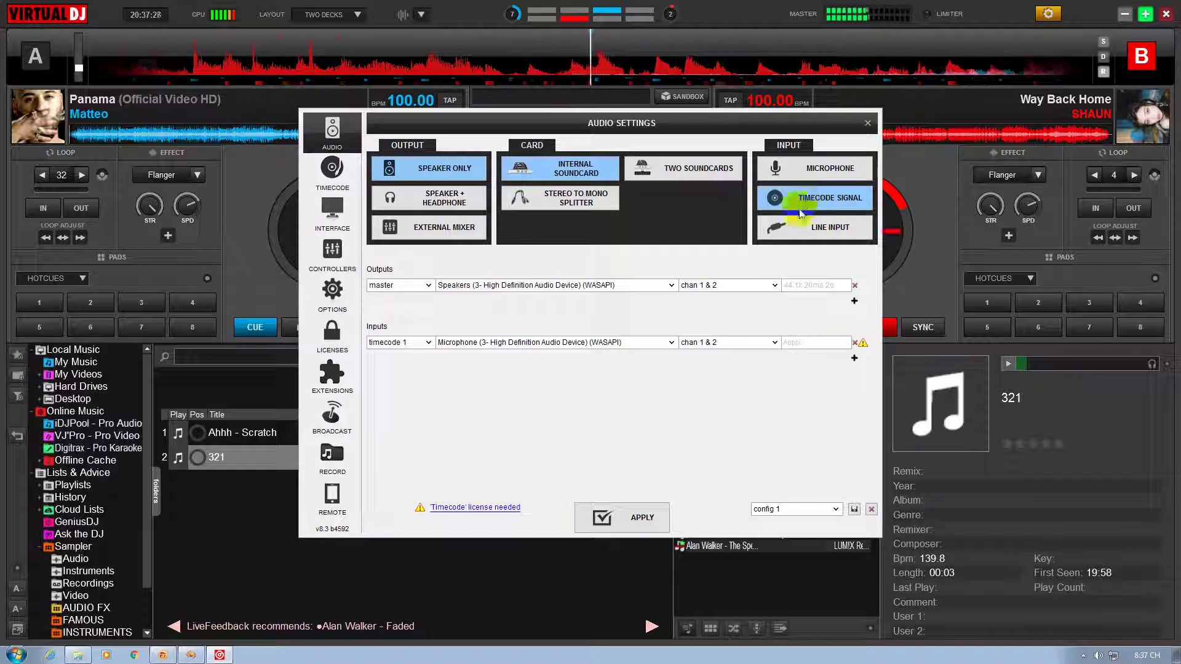
Switch the master output device to Headphones and back to Speakers, and select the External Mixer output setup
click(672, 286)
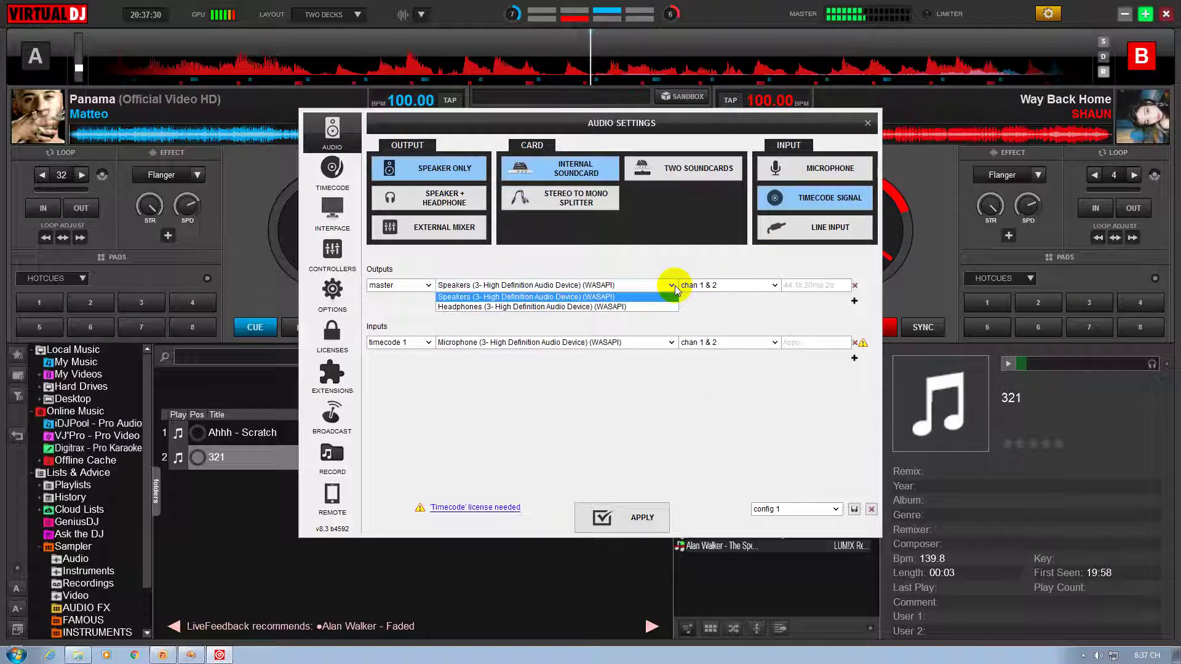
click(644, 306)
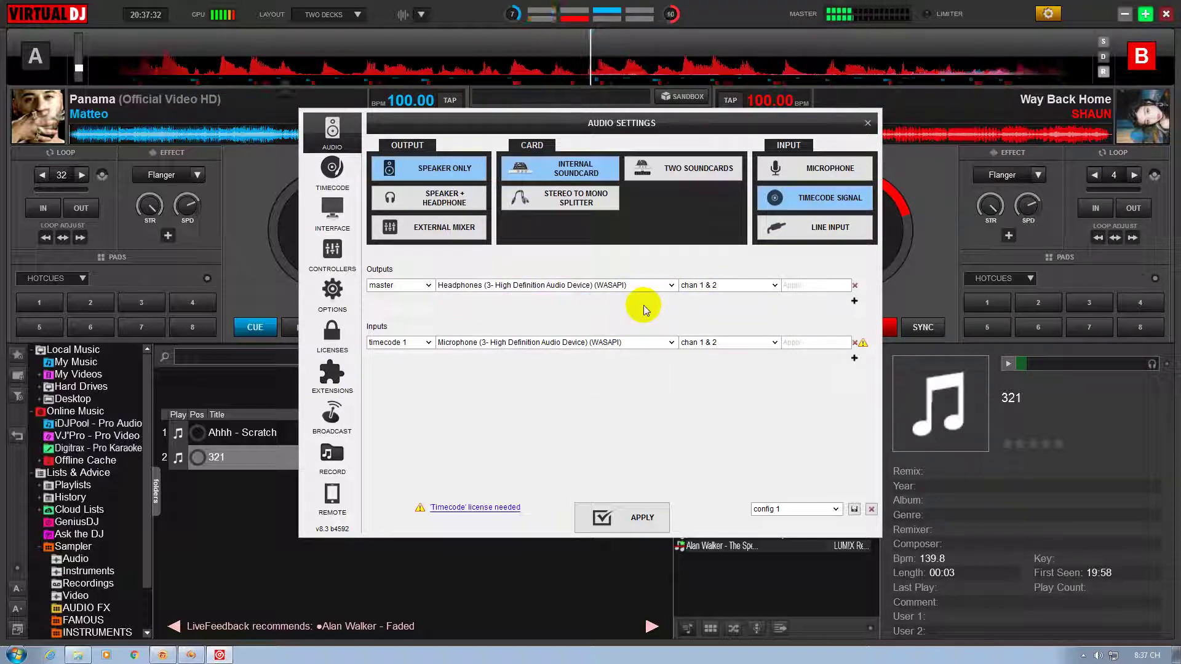
click(670, 286)
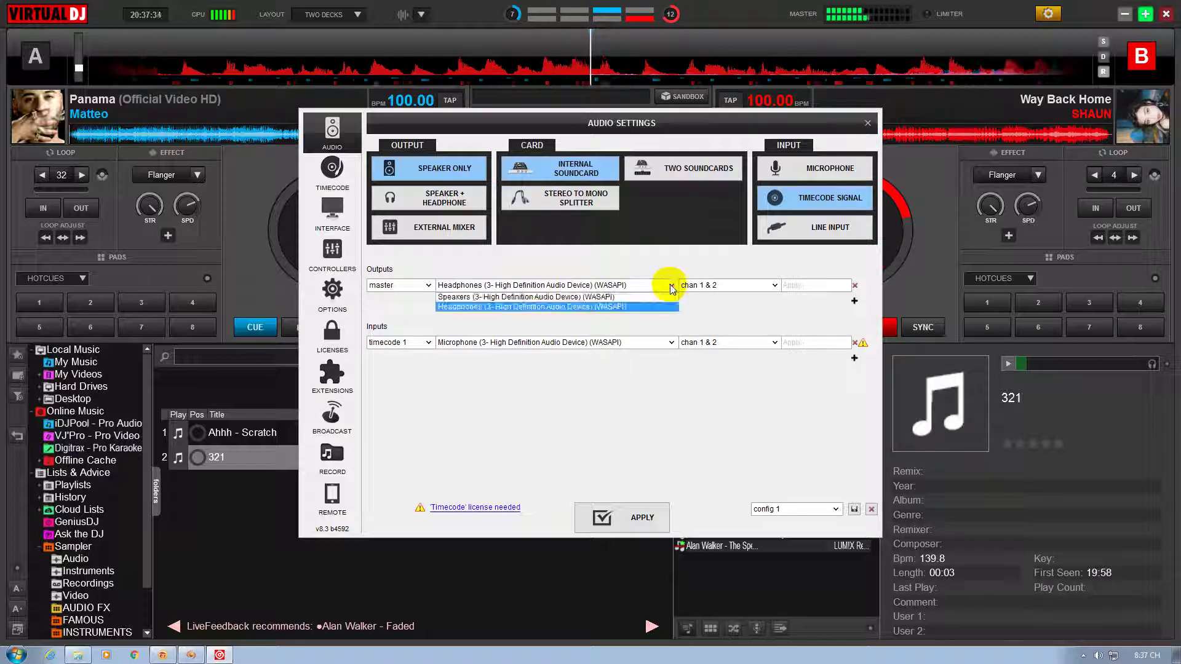
click(619, 299)
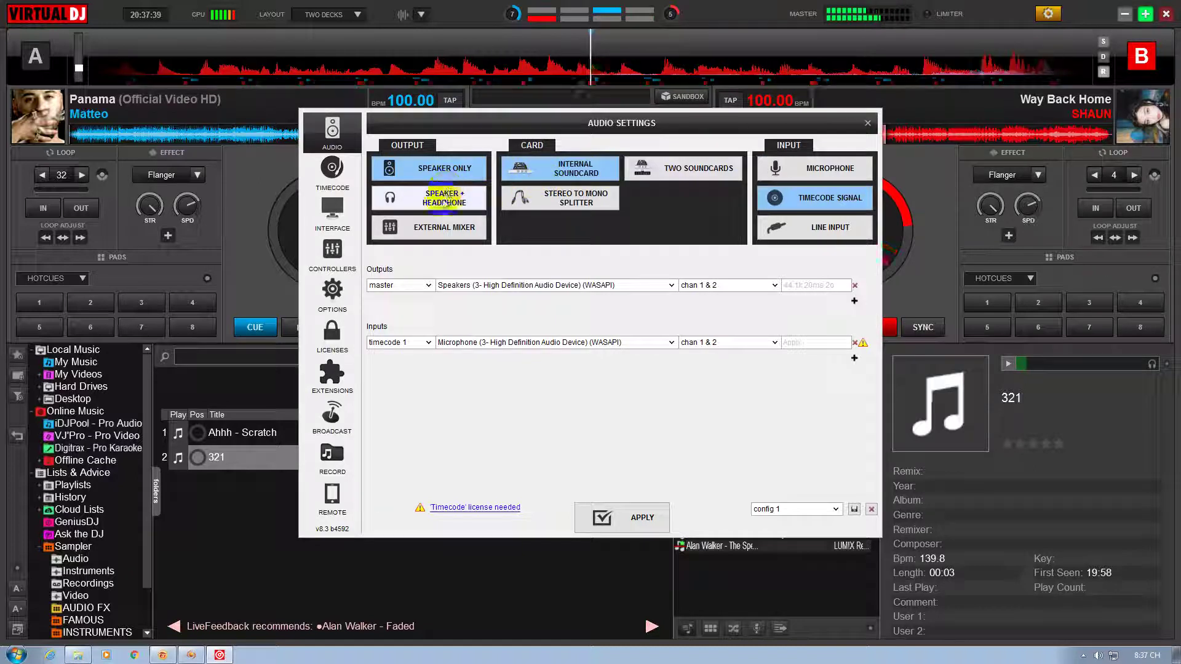
click(441, 232)
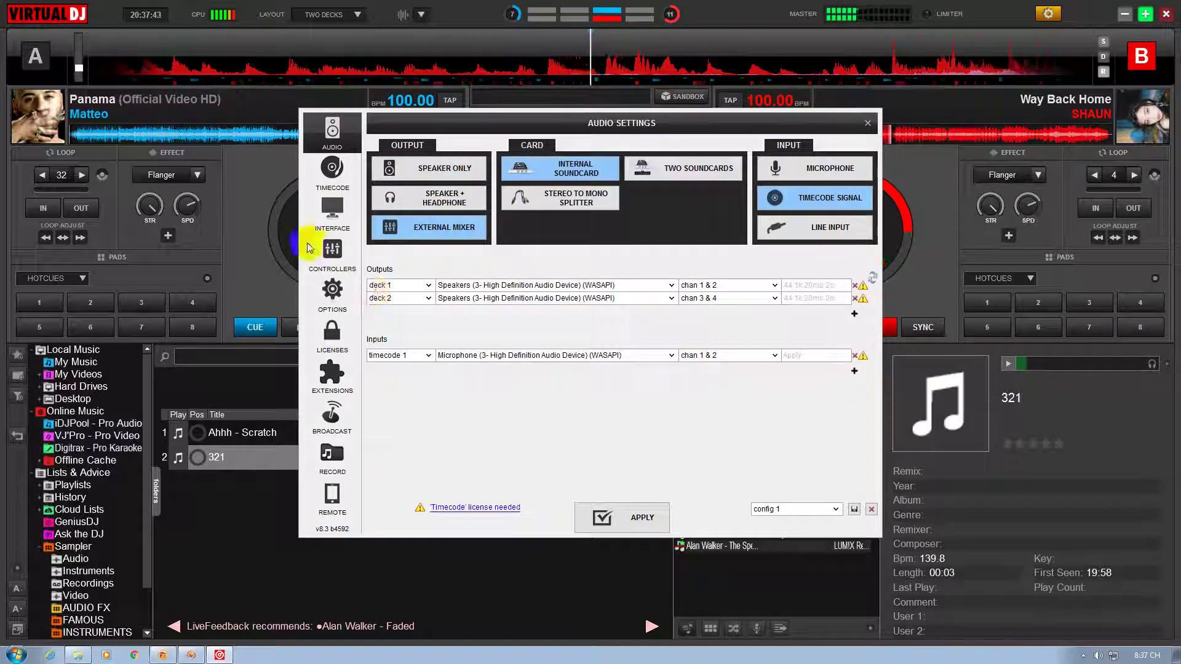
Look through the keyboard shortcuts and their assigned actions in the factory default controller mapping
click(333, 251)
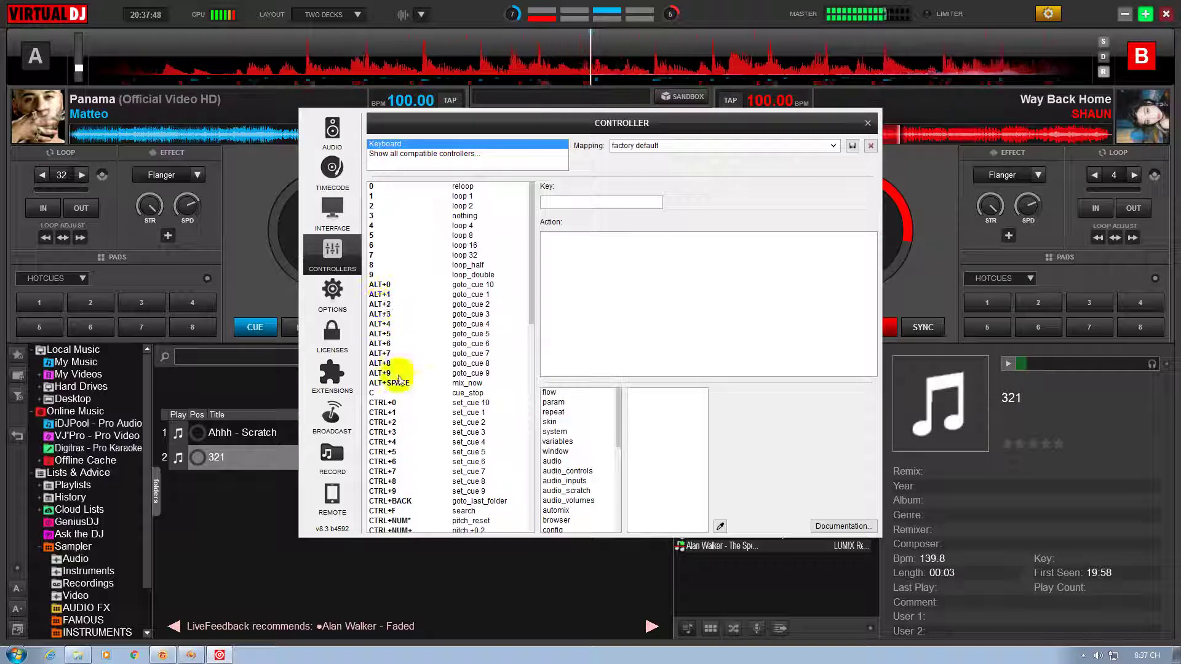
scroll(412, 397, down, 7)
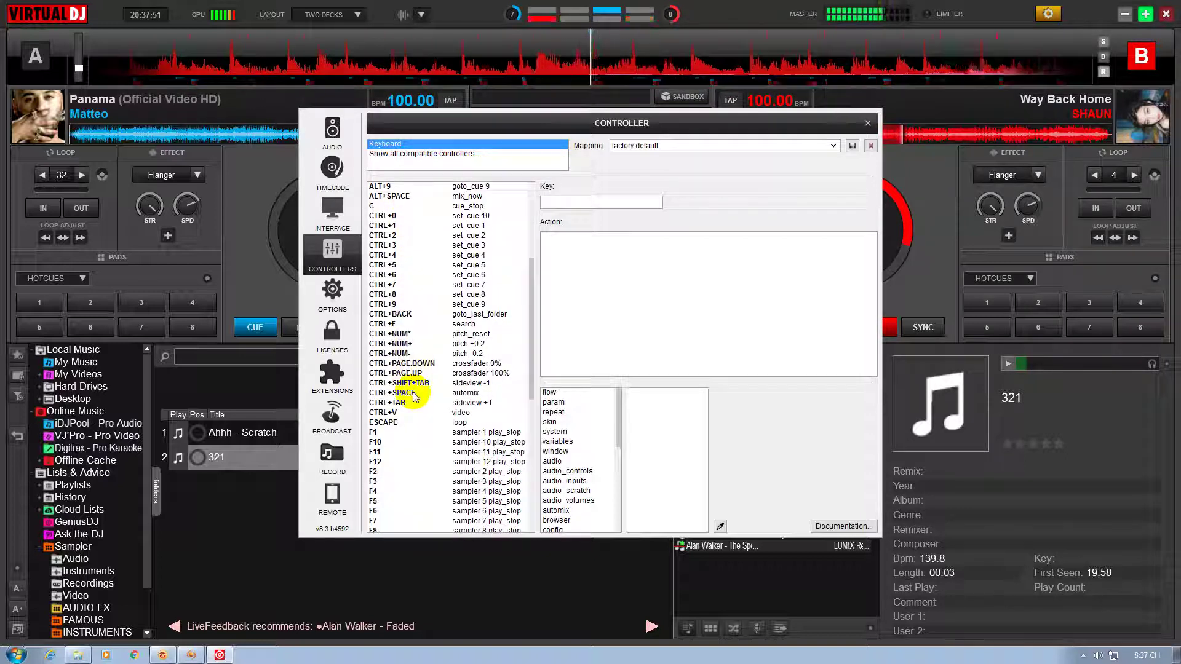
scroll(413, 403, down, 1)
scroll(415, 419, down, 2)
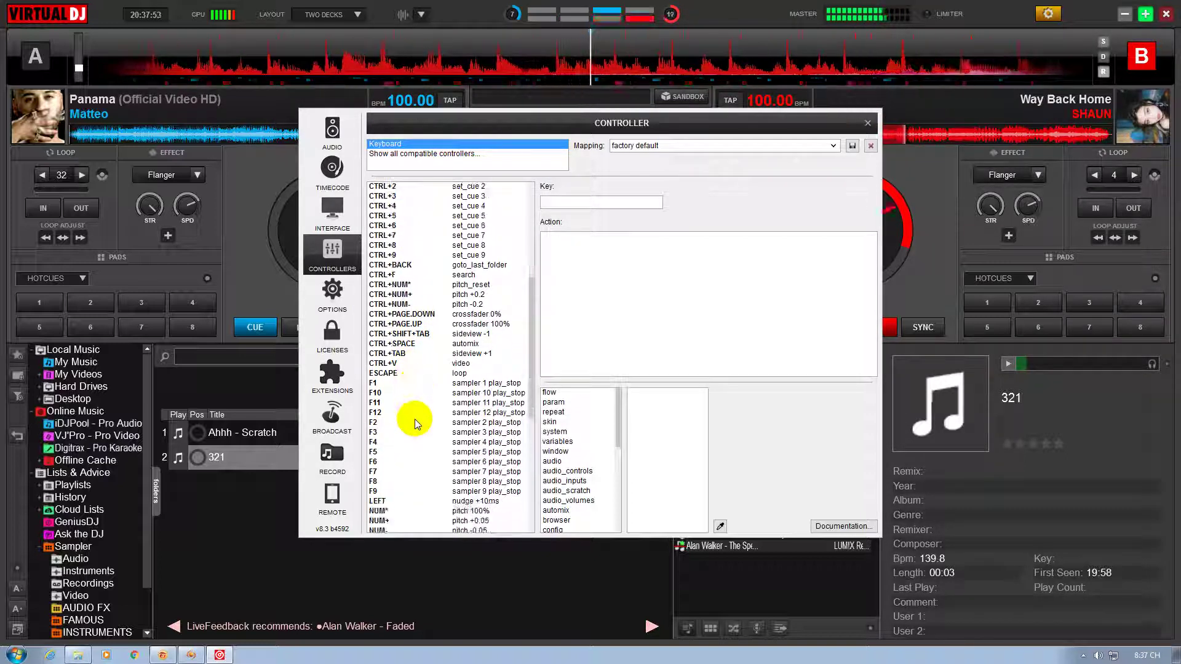
scroll(415, 434, down, 6)
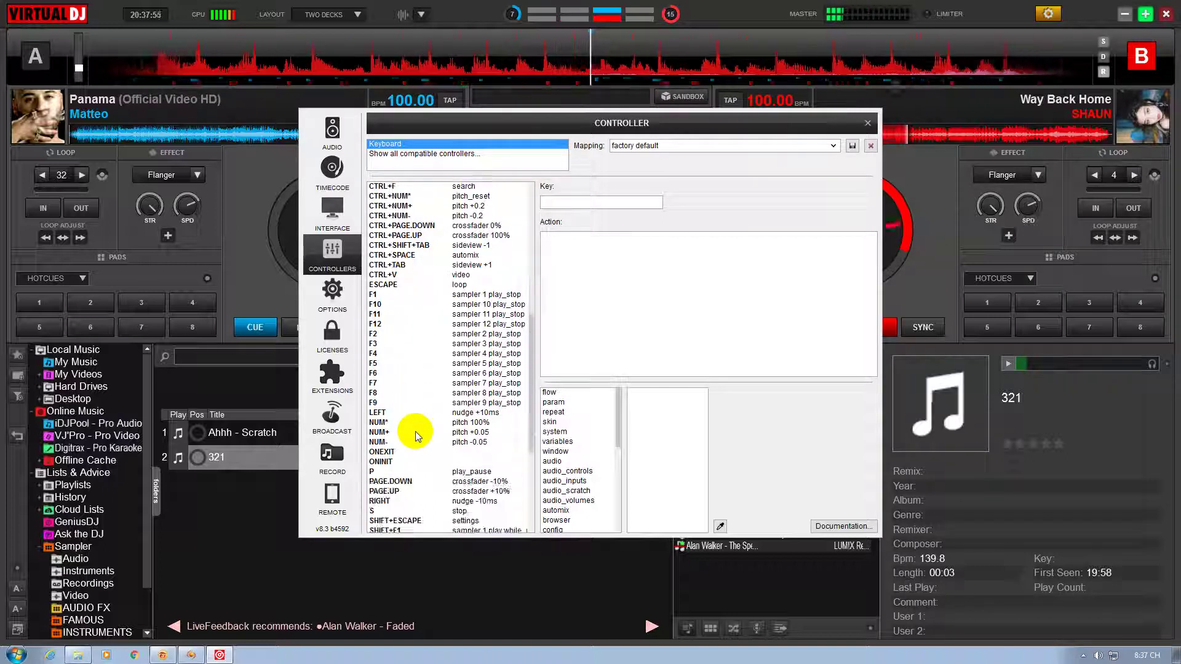
scroll(417, 437, down, 1)
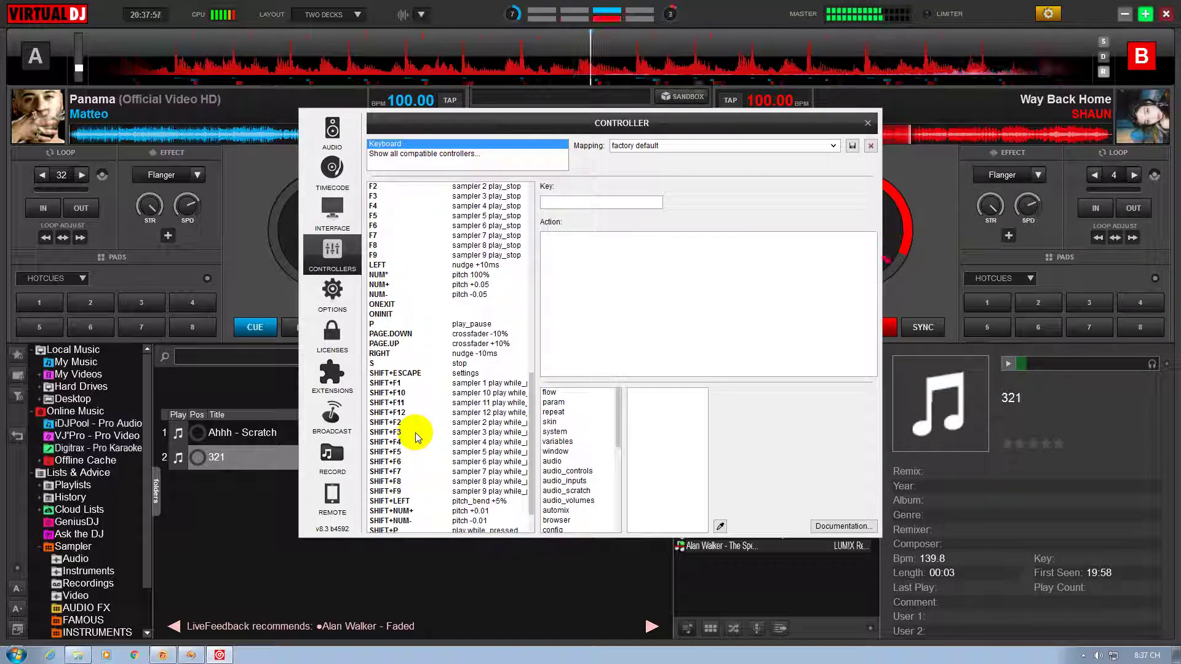
scroll(419, 433, up, 8)
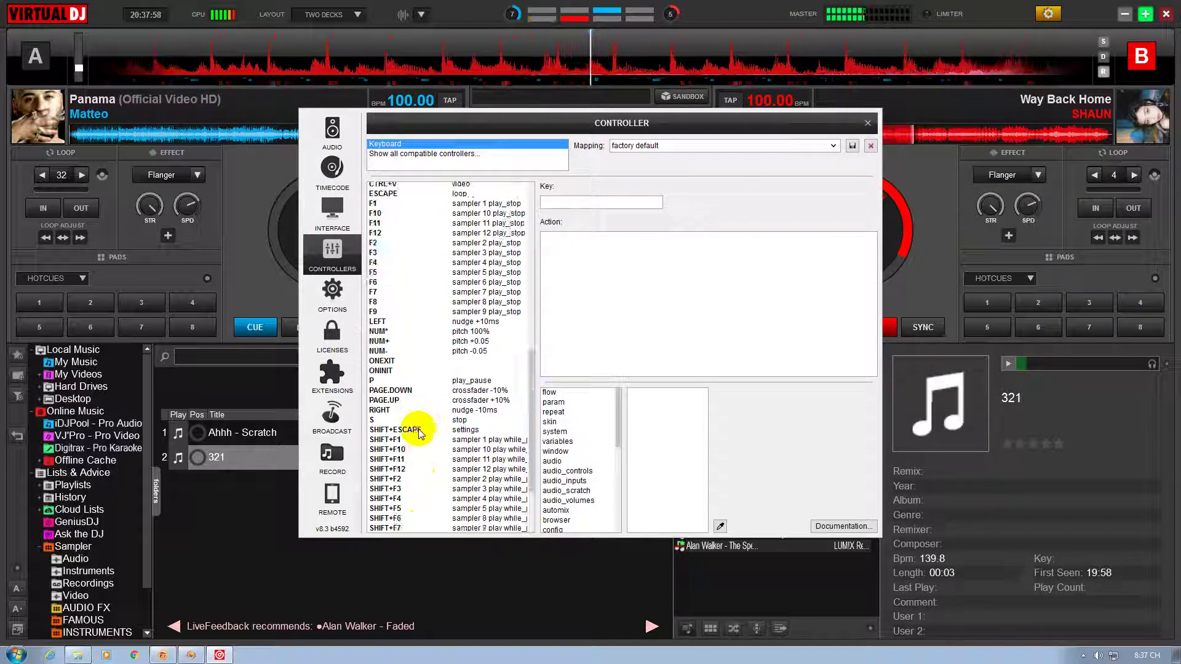
Look through the most used settings on the Options page, from the playback options to the automix mode
click(330, 290)
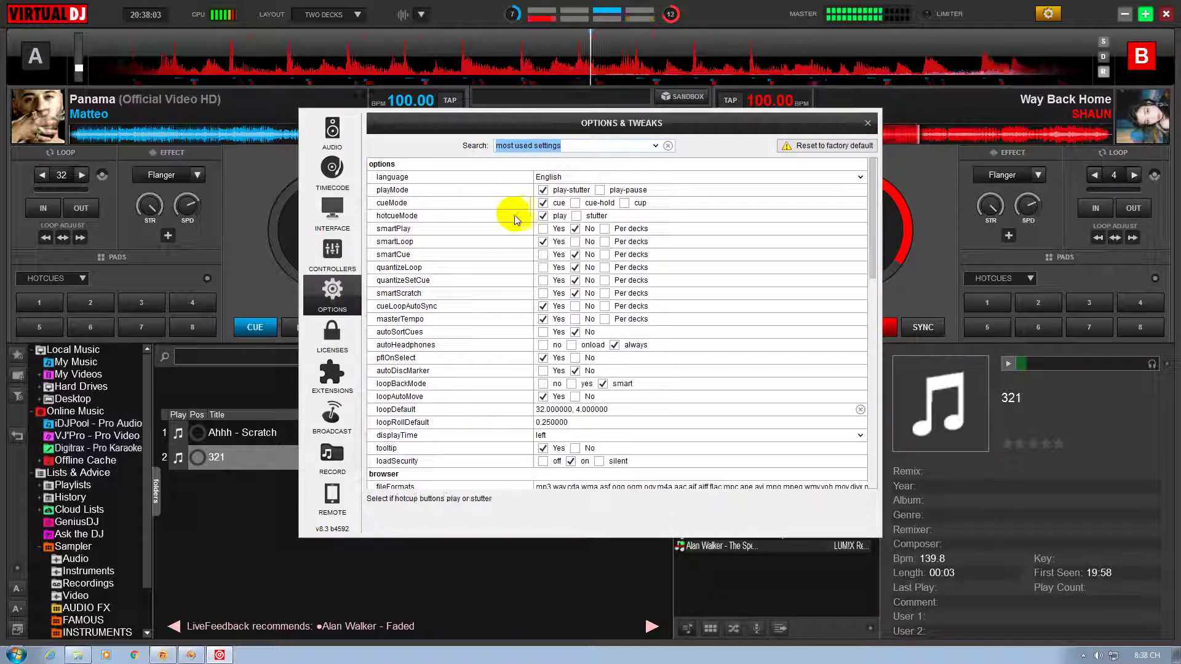
scroll(577, 304, down, 2)
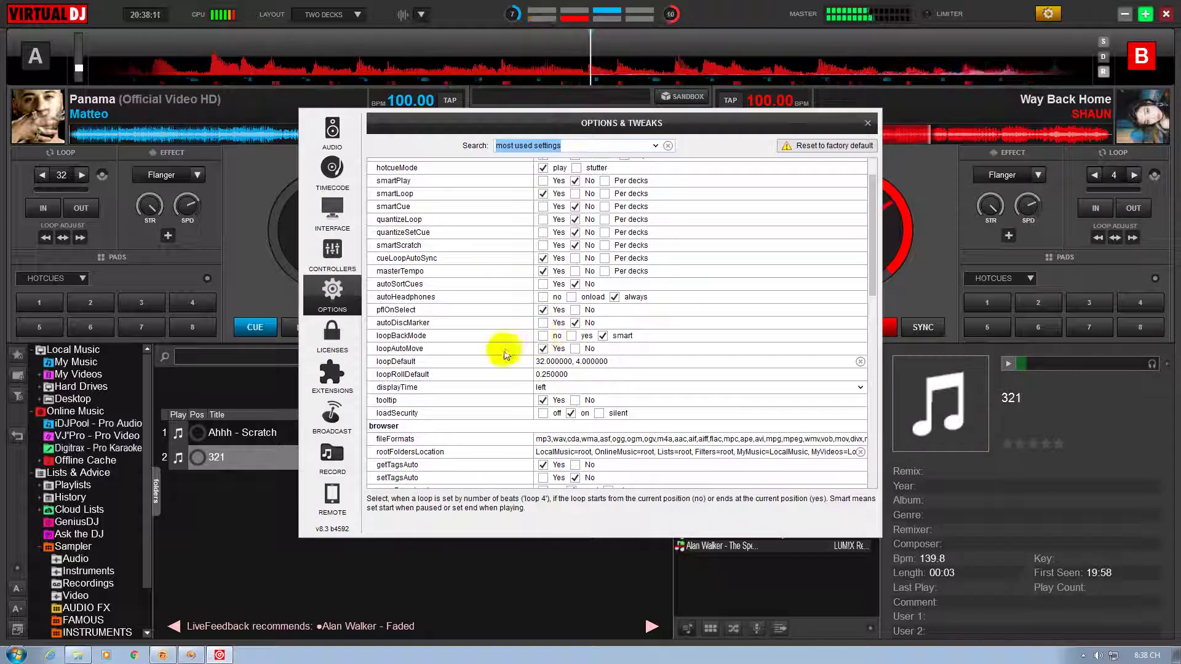
scroll(401, 439, down, 4)
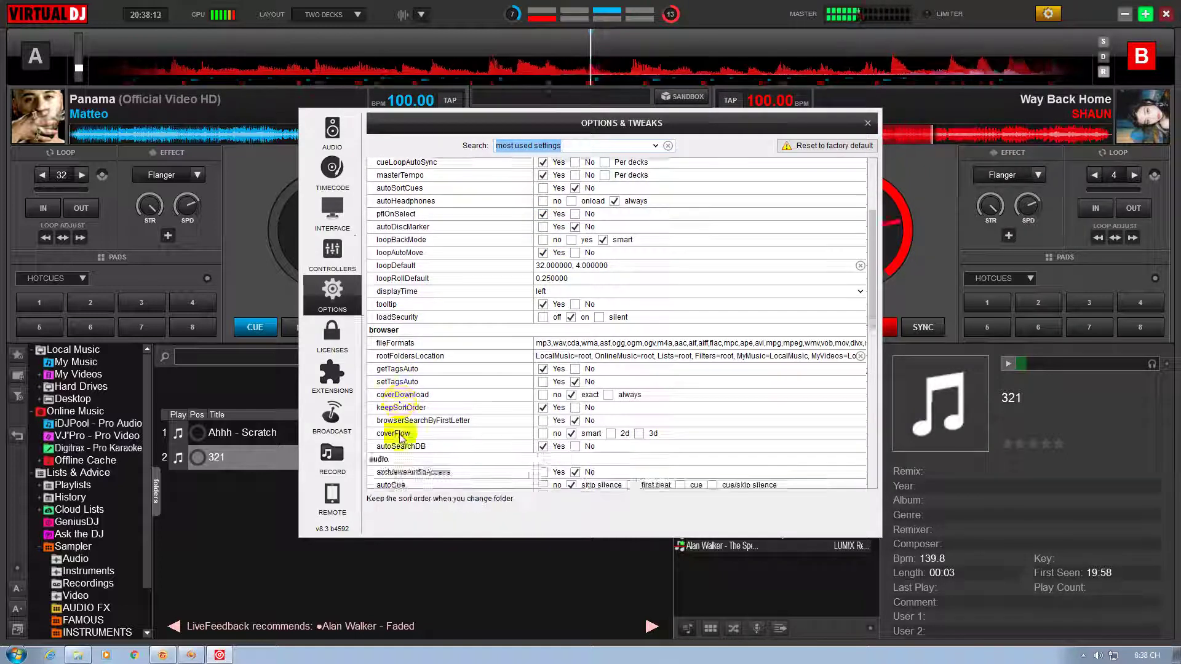
scroll(403, 438, down, 8)
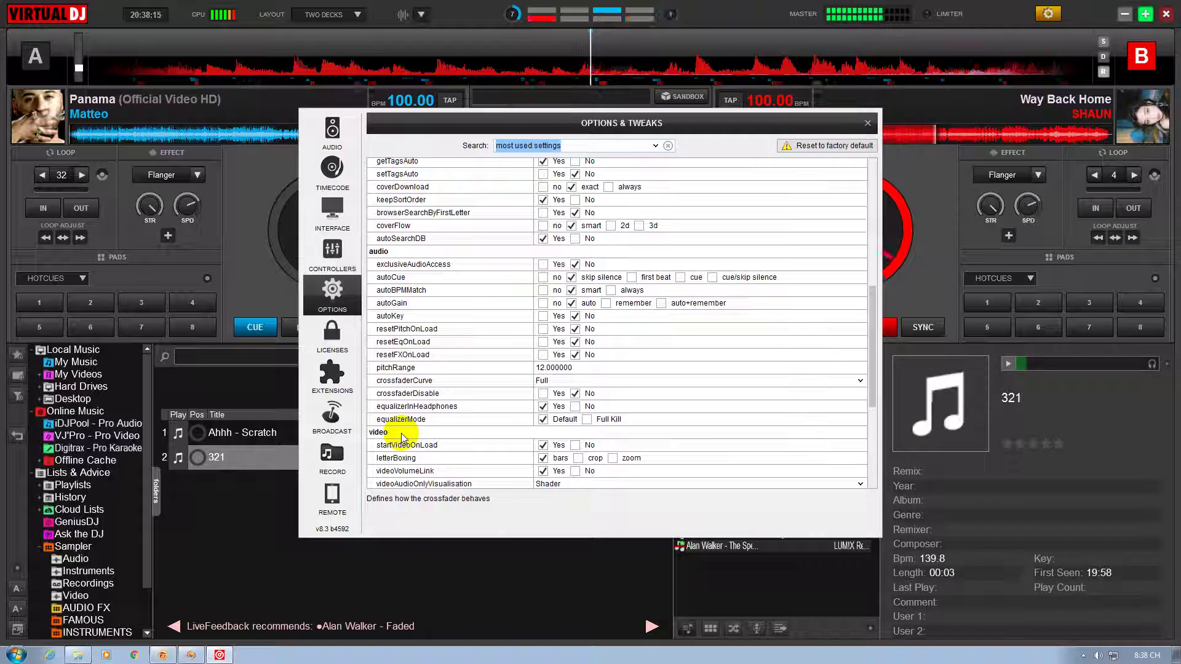
scroll(403, 436, down, 2)
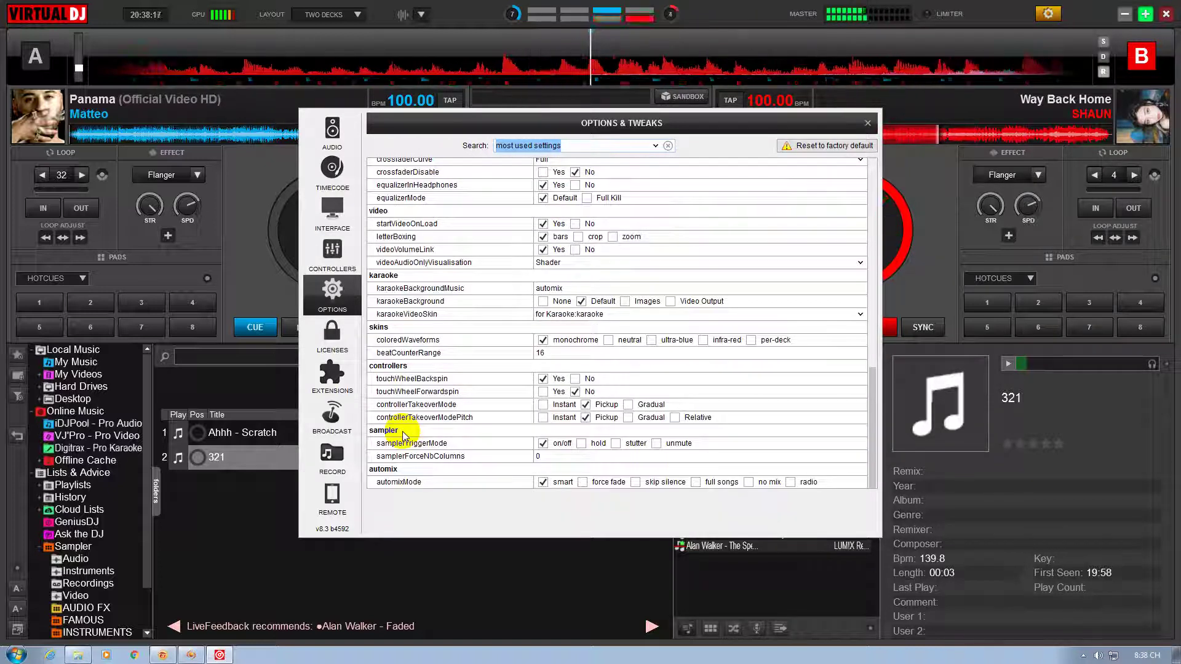
mouse_move(437, 428)
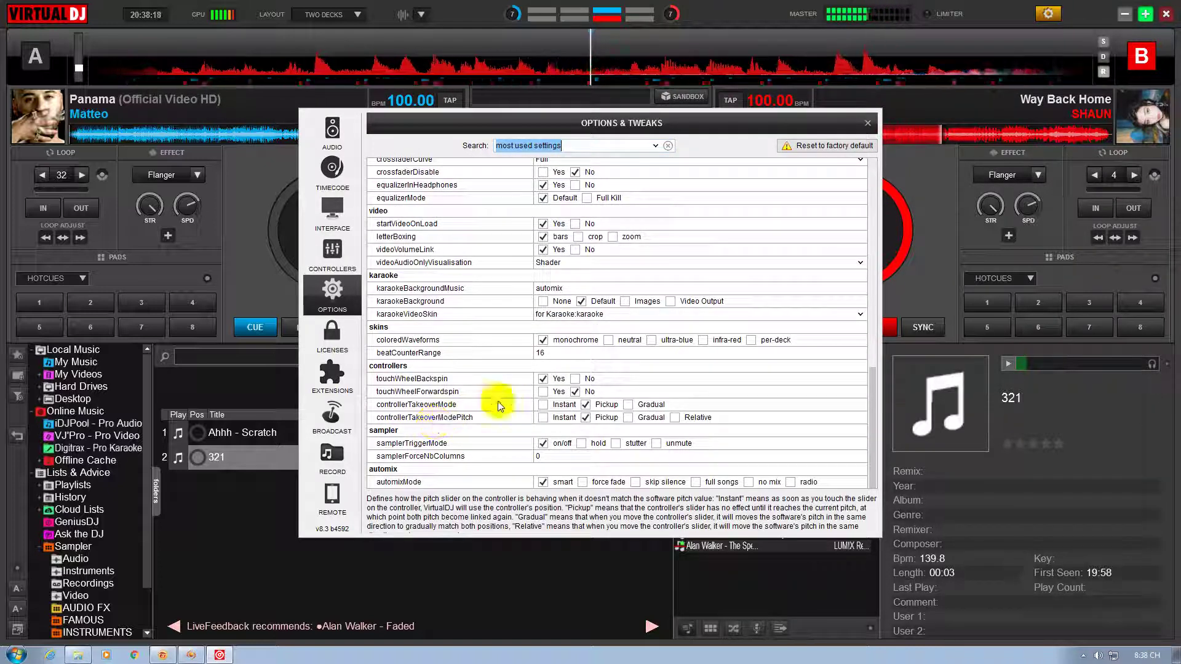
Browse the Effects, Others and Pads categories of the available extensions
click(331, 369)
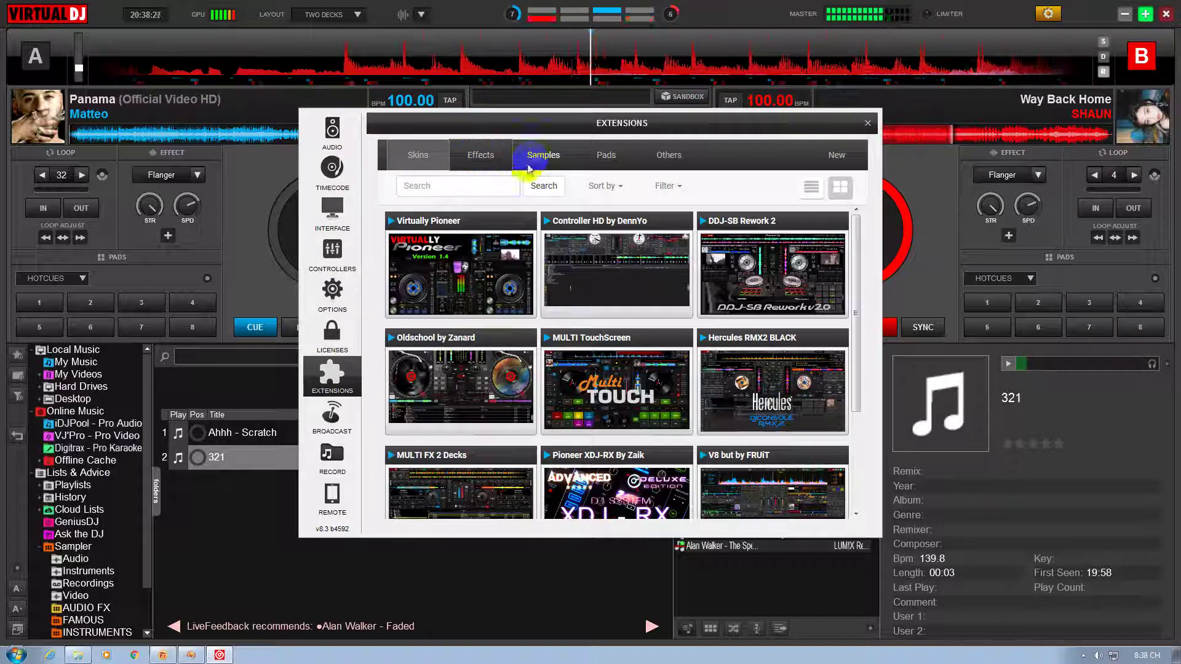
click(479, 153)
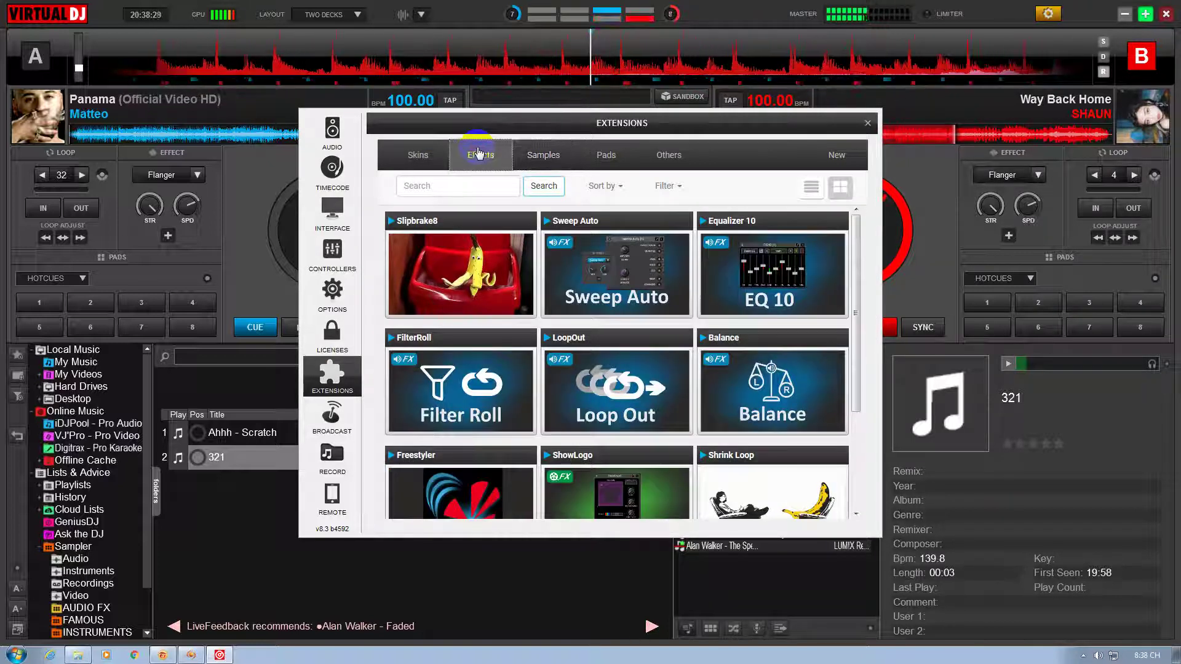
click(678, 160)
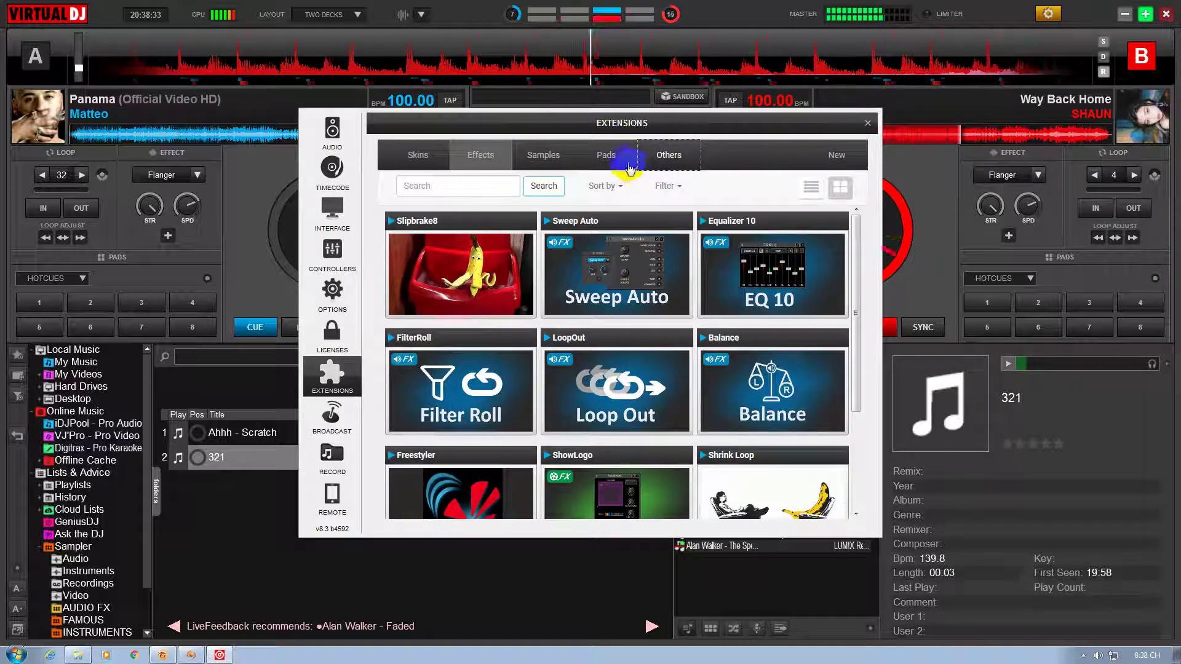
click(588, 157)
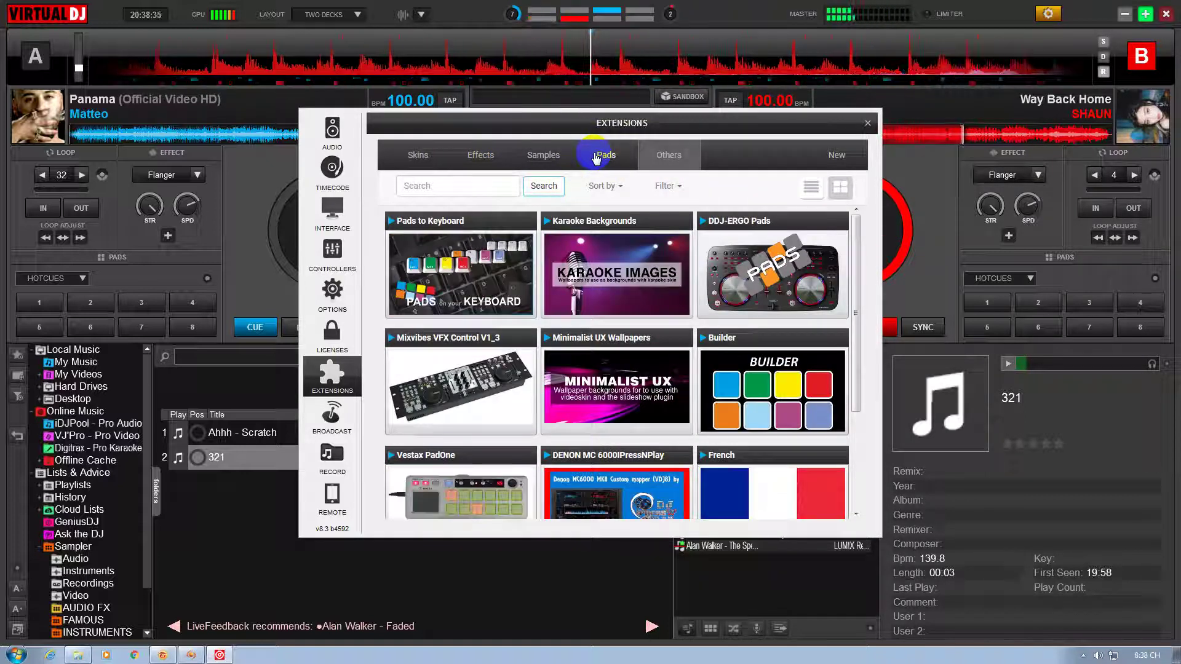
click(595, 157)
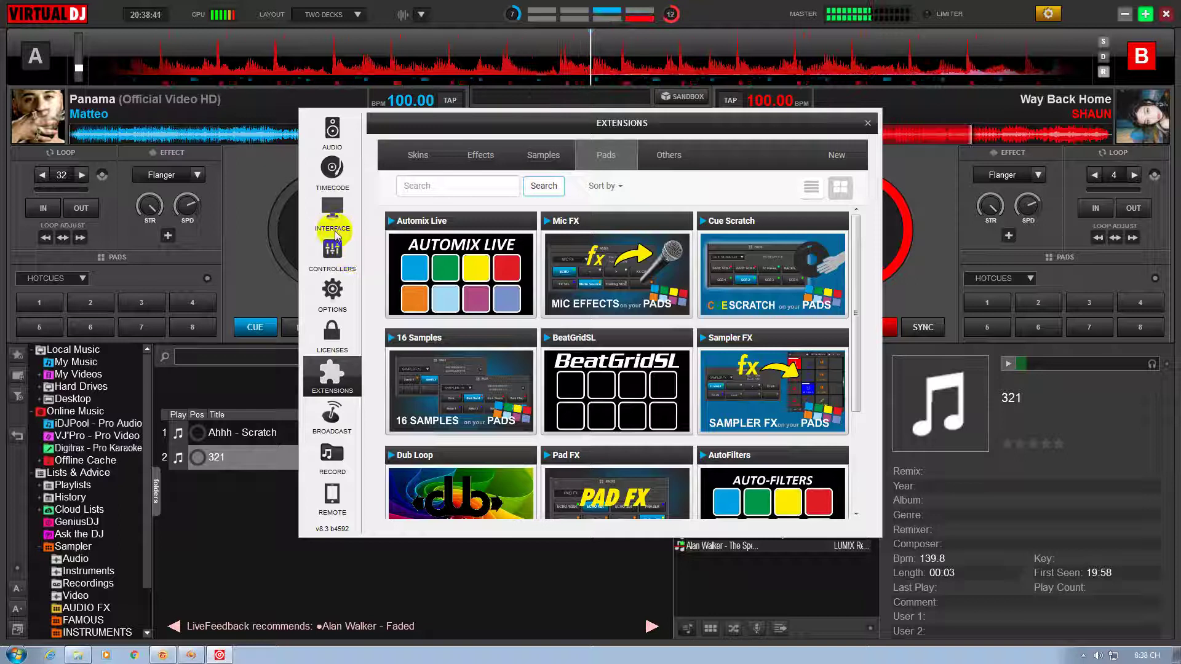
Open the Timecode settings and decline applying the modified sound configuration
click(336, 240)
click(331, 209)
click(331, 167)
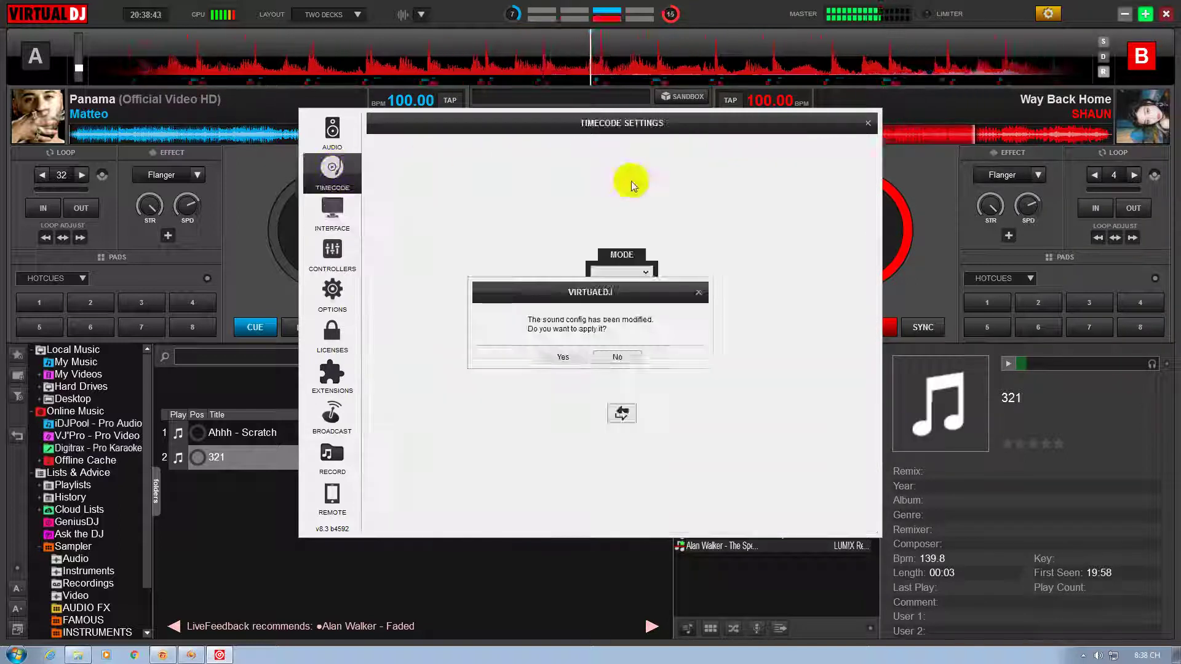
click(617, 357)
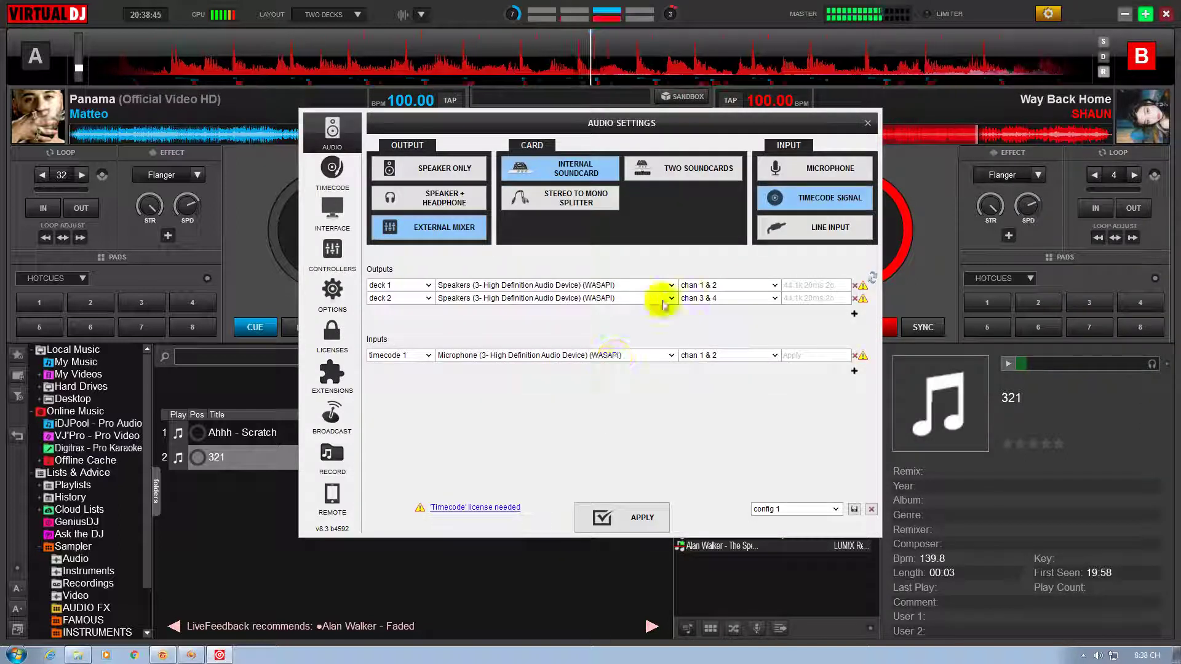
Apply the modified sound configuration with external mixer output and timecode input, and play Way Back Home on deck B
click(328, 178)
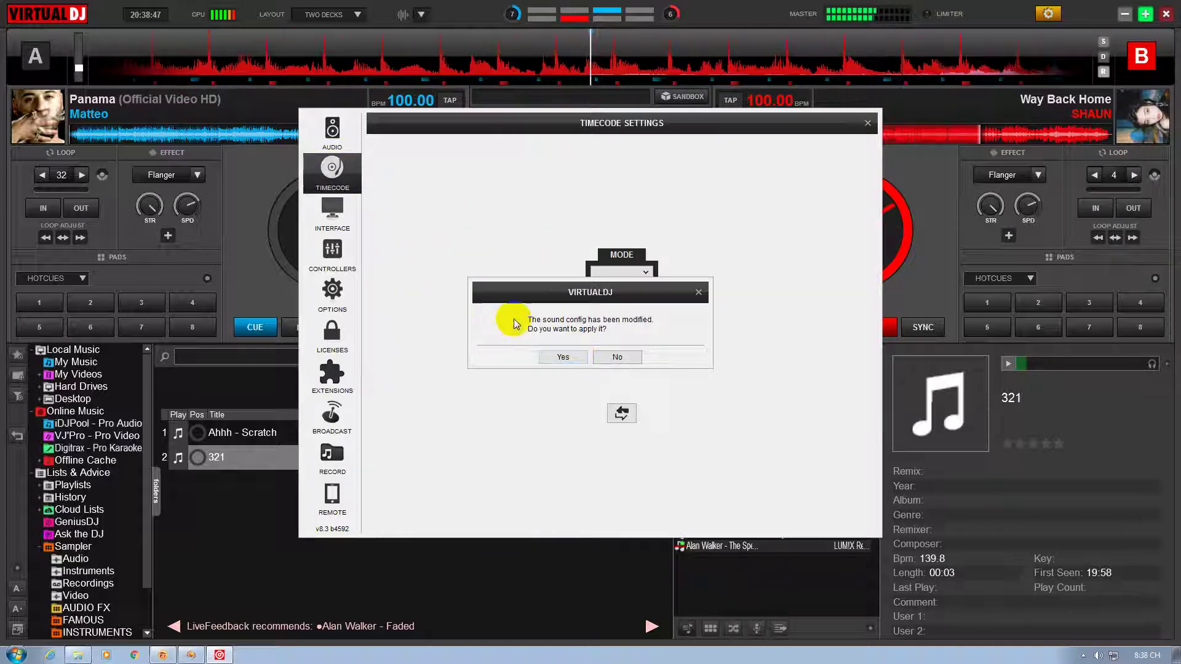
click(563, 358)
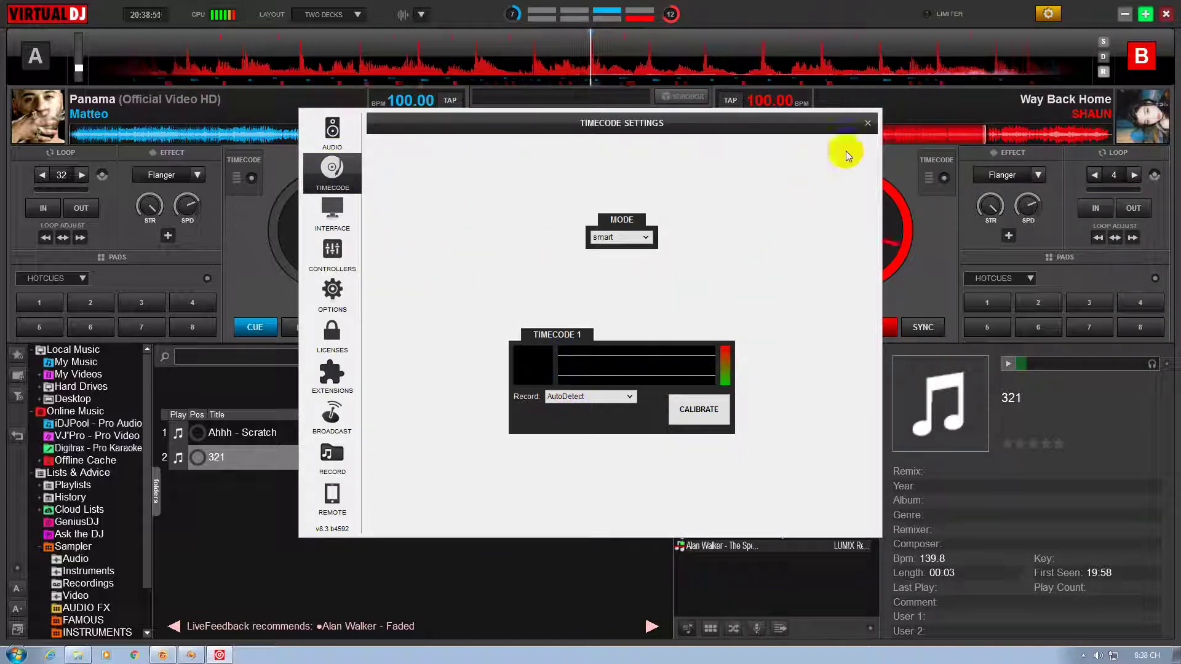
click(867, 123)
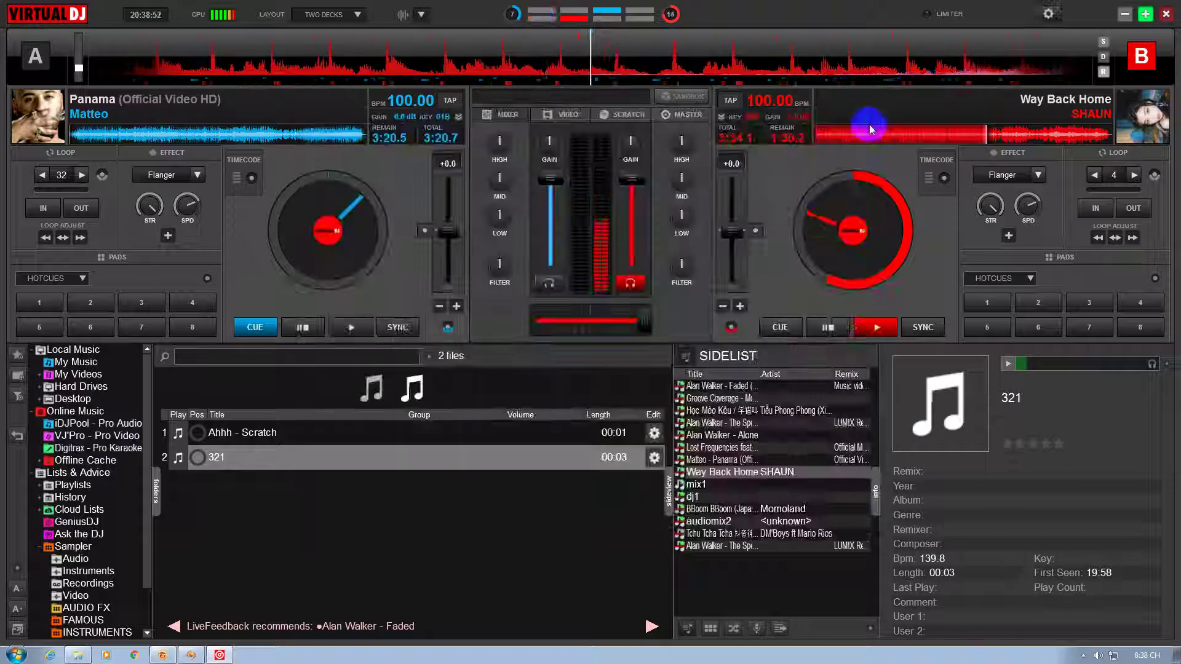
click(877, 331)
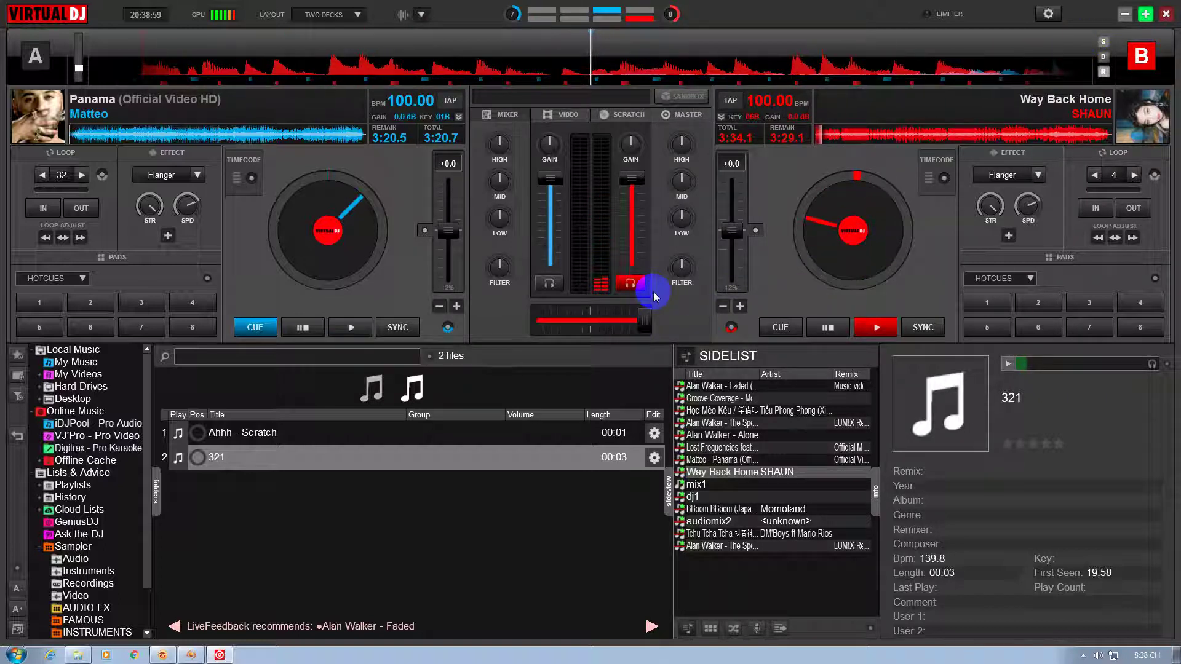
Set the Timecode 1 record type to Traktor side A in the Timecode settings and try to calibrate it
click(1048, 14)
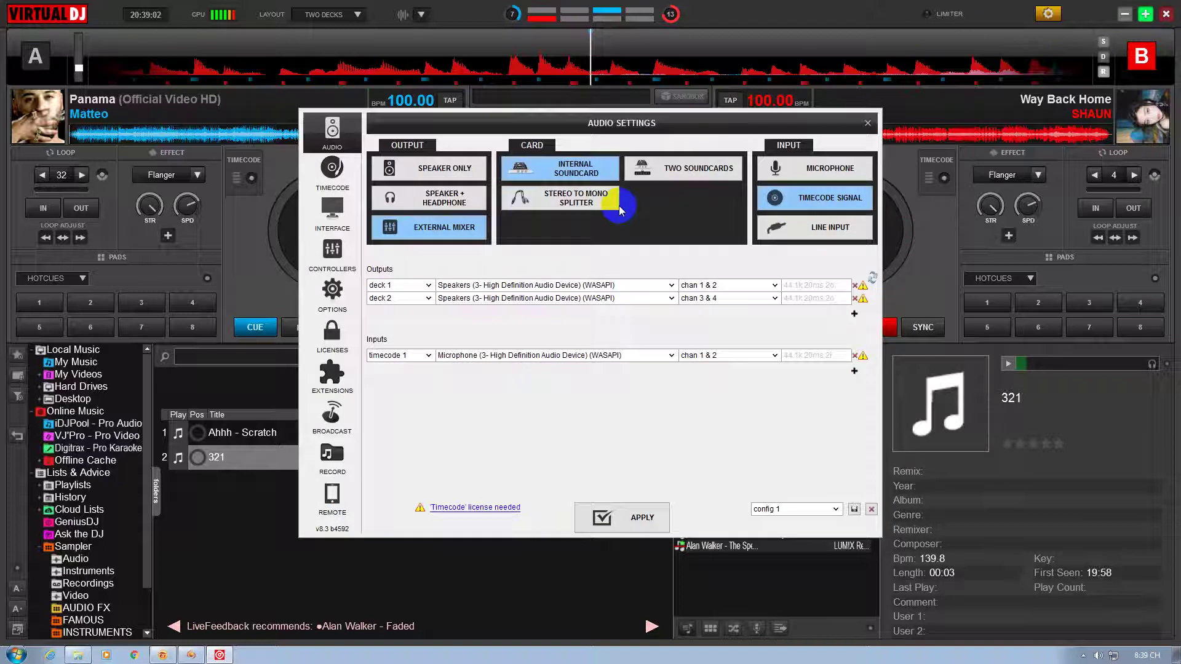
click(347, 187)
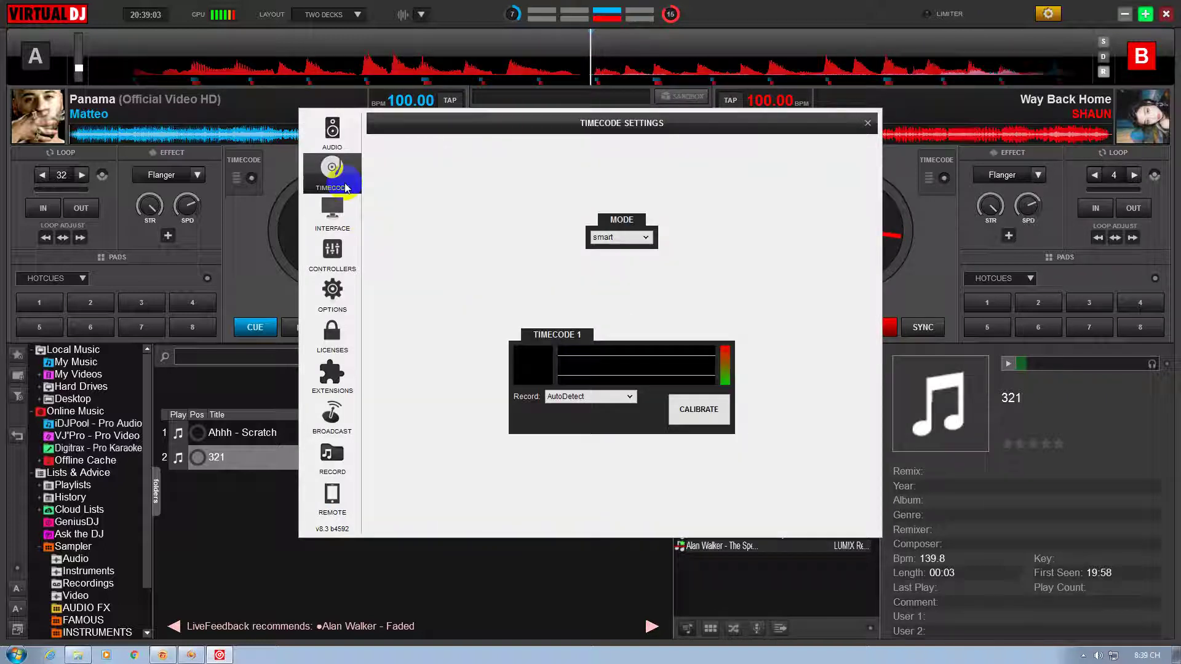
click(631, 399)
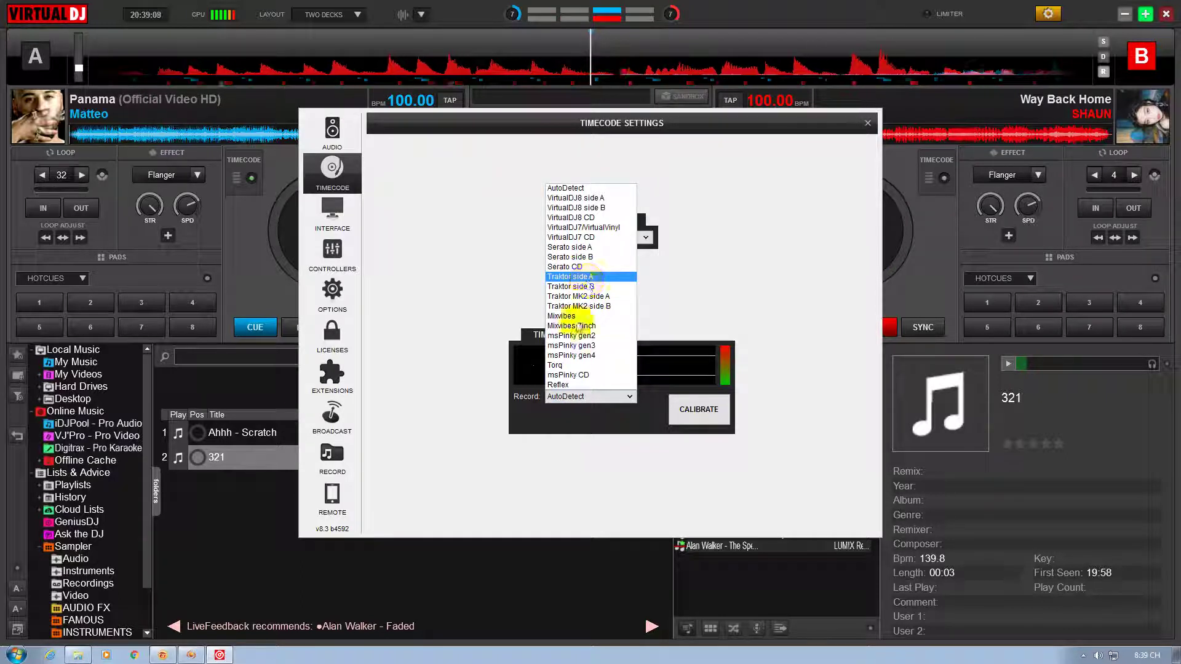
click(587, 283)
click(606, 397)
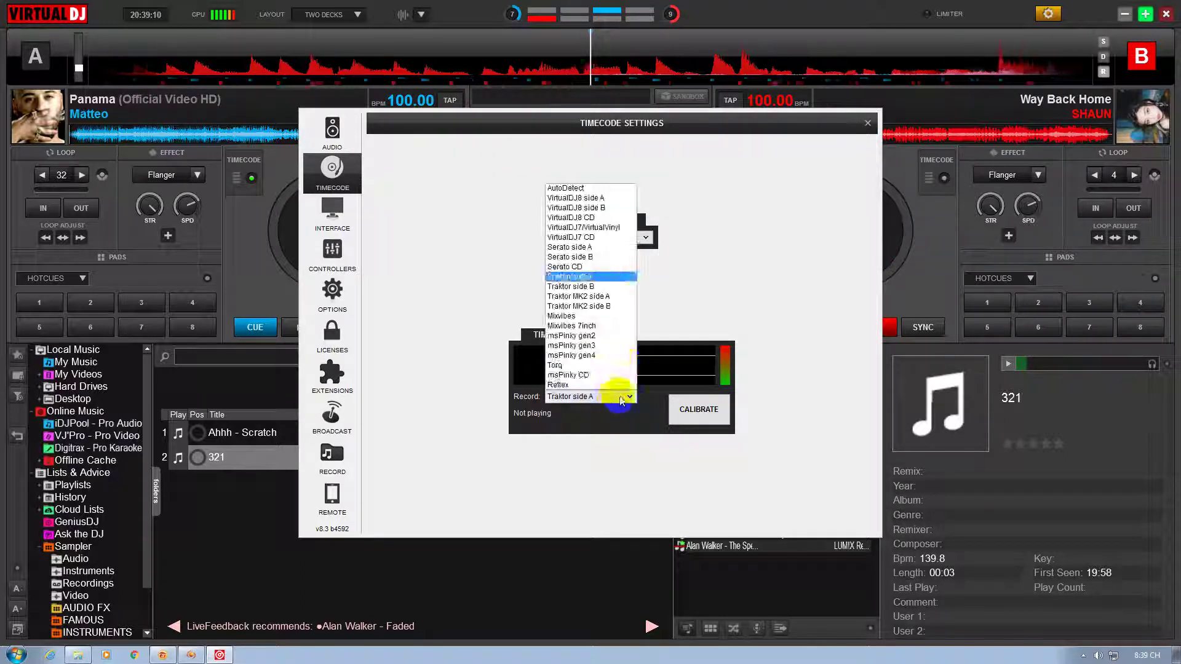
click(674, 400)
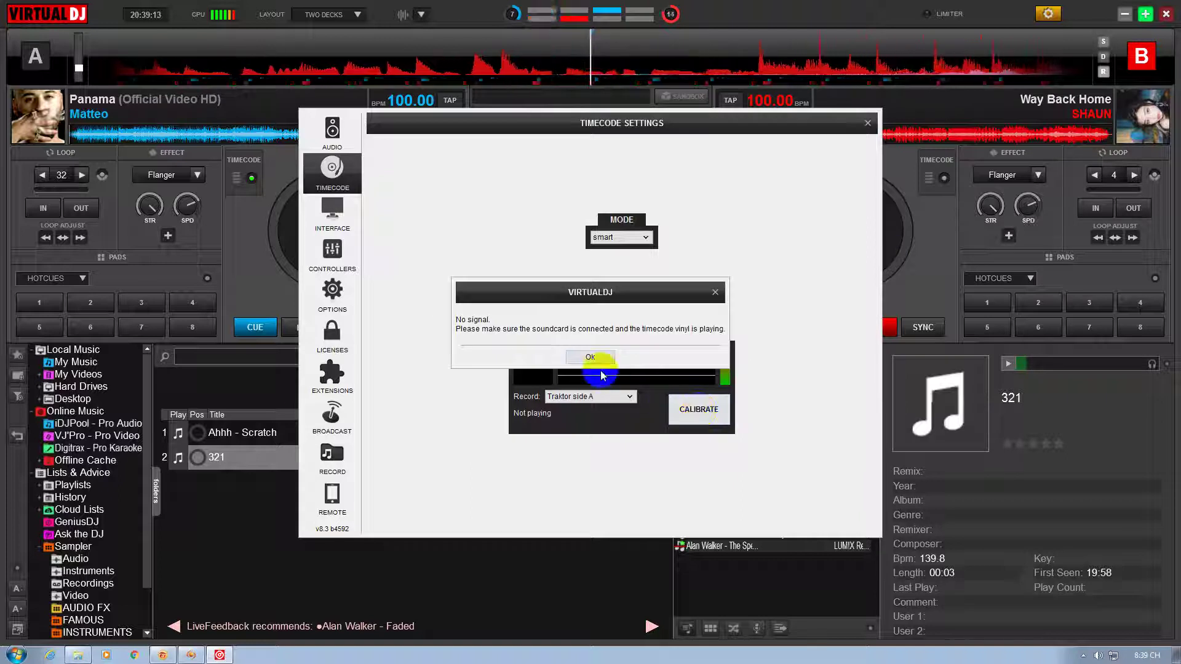
click(590, 358)
Set the timecode mode to relative after trying absolute, and close the settings
click(634, 239)
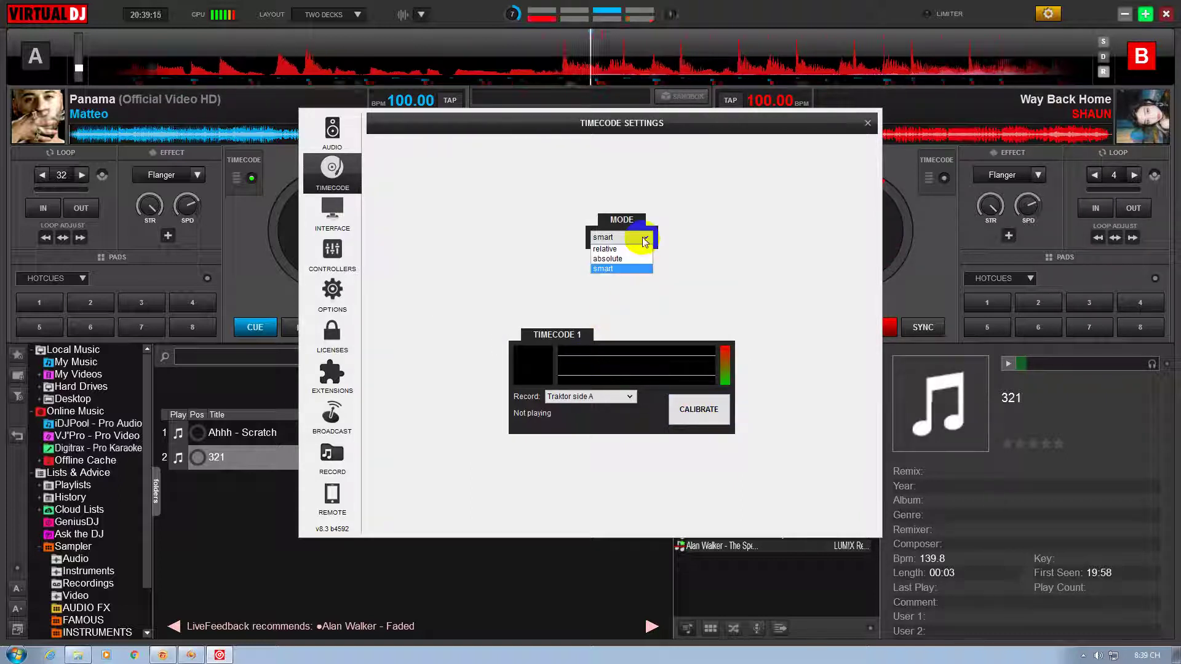
click(627, 259)
click(623, 238)
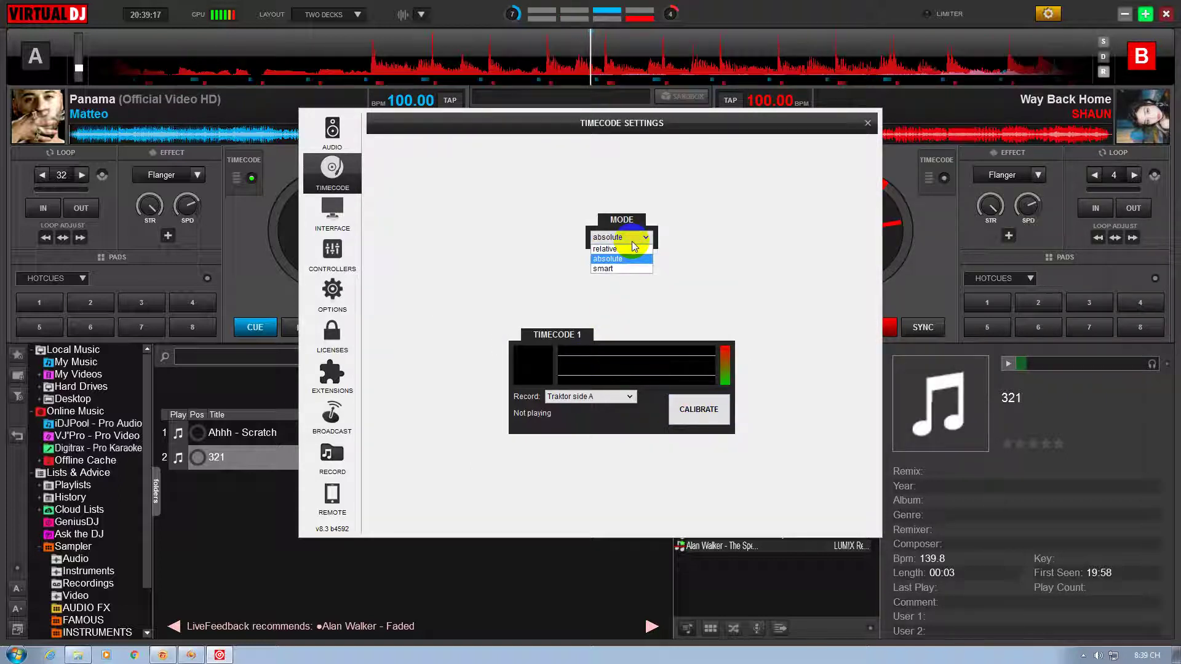
click(622, 249)
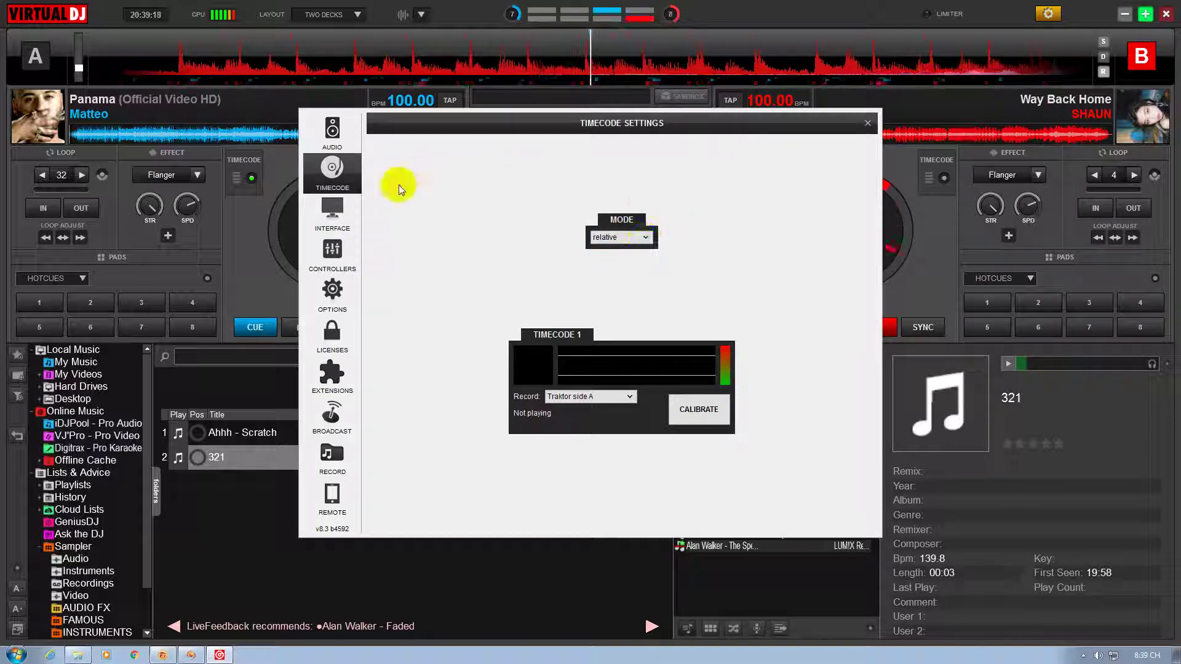
click(867, 127)
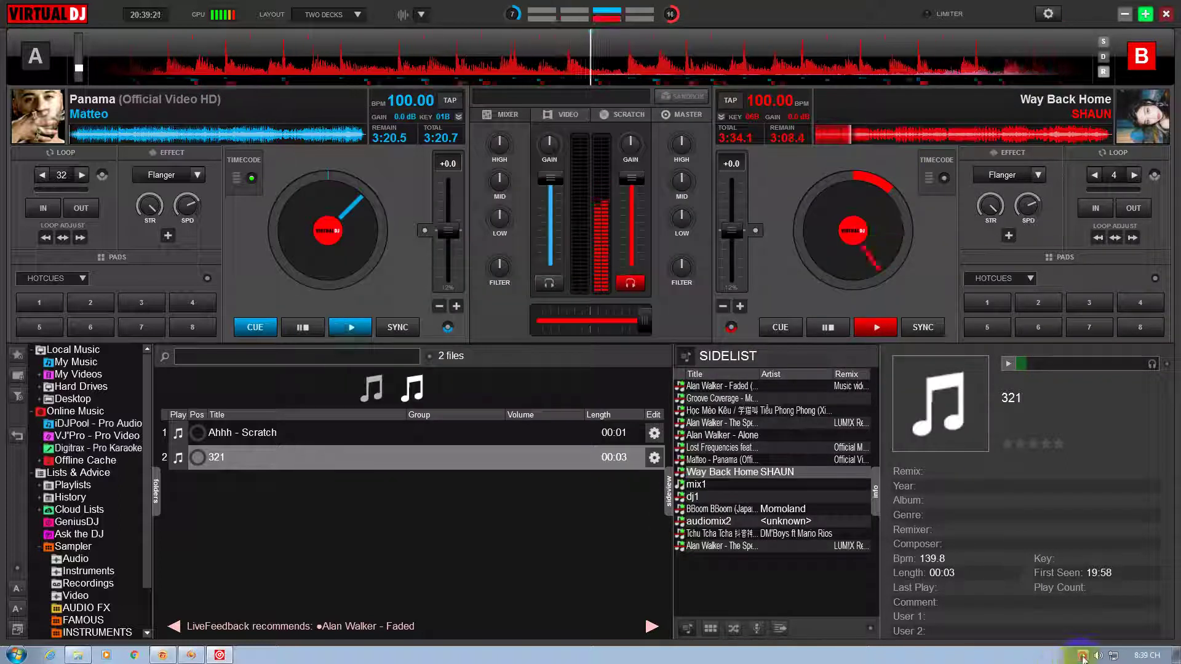